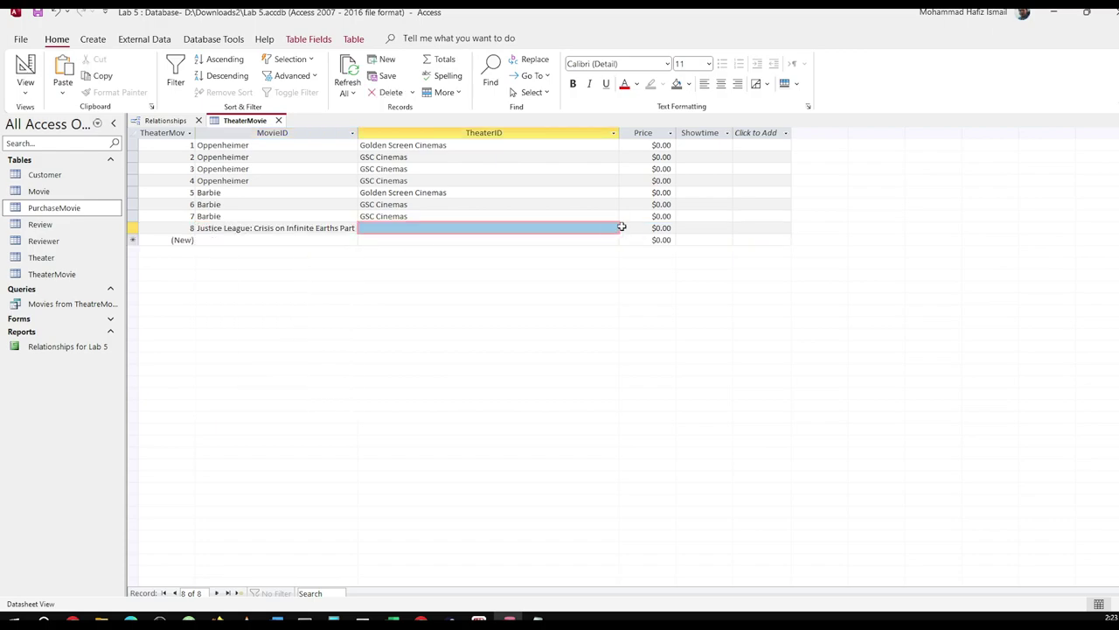
Assign GSC Cinemas to the Justice League record and add a second record with the same movie and theater.
{"action": "type", "text": "GSC"}
{"action": "key", "text": "Tab"}
{"action": "key", "text": "Tab"}
{"action": "key", "text": "Tab"}
{"action": "key", "text": "Tab"}
{"action": "key", "text": "ctrl+apostrophe"}
{"action": "key", "text": "Tab"}
{"action": "type", "text": "GSC"}
{"action": "key", "text": "Tab"}
{"action": "key", "text": "Tab"}
{"action": "key", "text": "Tab"}
{"action": "key", "text": "Tab"}
Add one record for Saltburn and one for Poor Things, both with GSC Cinemas as the theater.
{"action": "type", "text": "Sa"}
{"action": "key", "text": "Tab"}
{"action": "key", "text": "ctrl+apostrophe"}
{"action": "key", "text": "Tab"}
{"action": "key", "text": "Tab"}
{"action": "key", "text": "Tab"}
{"action": "key", "text": "Tab"}
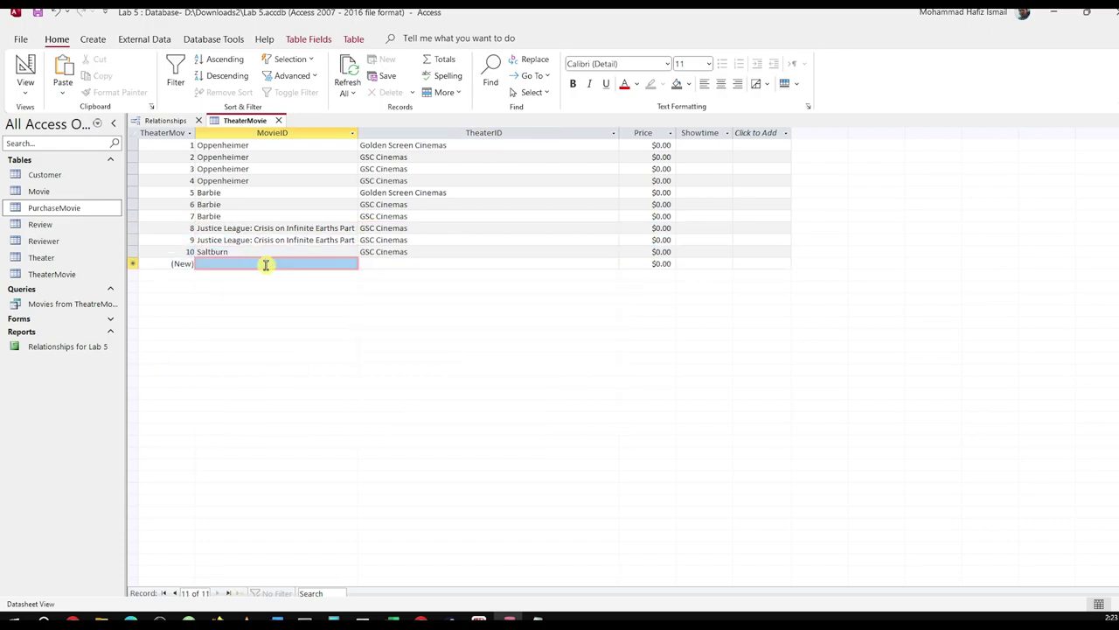
{"action": "type", "text": "Po"}
{"action": "key", "text": "Tab"}
{"action": "type", "text": "GSC"}
Set the price of all four Oppenheimer records to $10.
{"action": "left_click", "coordinate": [662, 146]}
{"action": "type", "text": "10"}
{"action": "key", "text": "Tab"}
{"action": "left_click", "coordinate": [659, 156]}
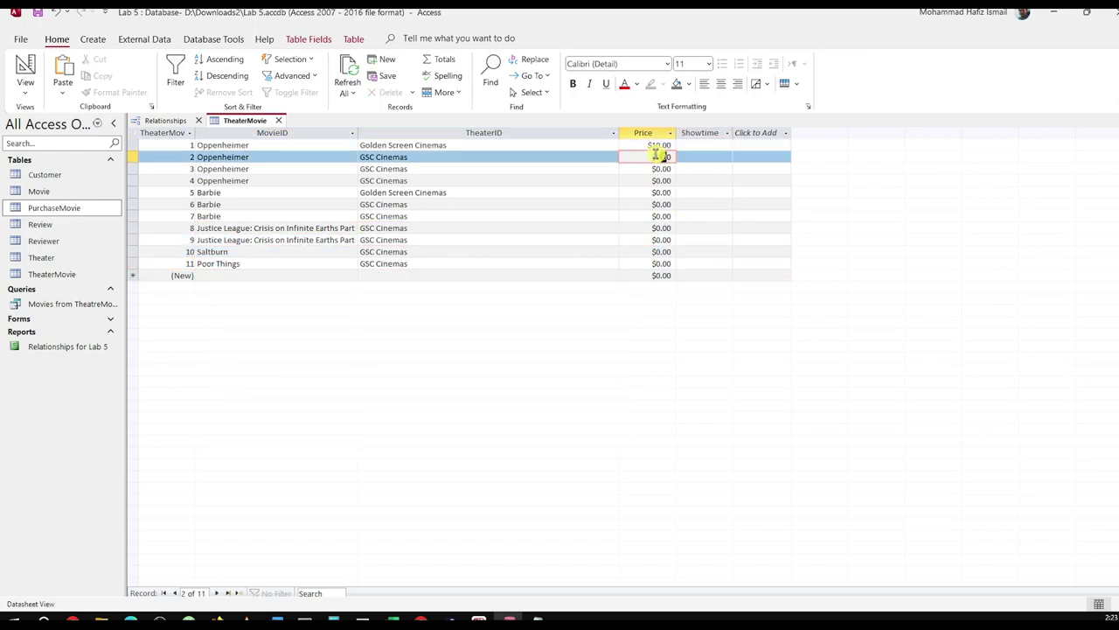
{"action": "type", "text": "10"}
{"action": "key", "text": "Tab"}
{"action": "left_click", "coordinate": [647, 168]}
{"action": "type", "text": "10"}
{"action": "left_click", "coordinate": [657, 180]}
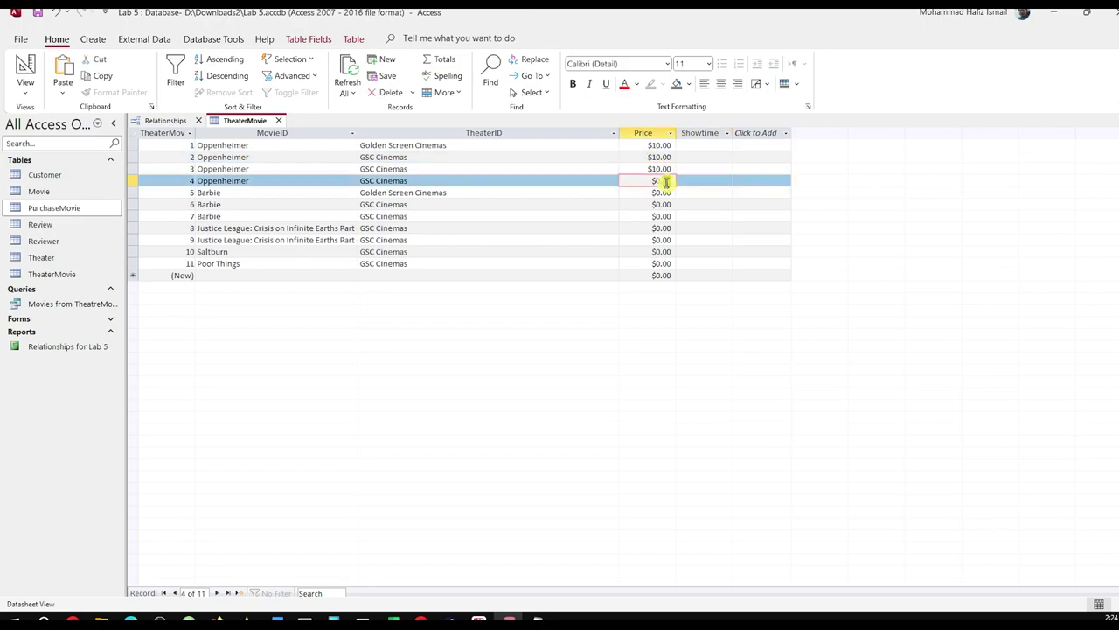
{"action": "type", "text": "10"}
Set the price of the Barbie record at Golden Screen Cinemas to $19.
{"action": "left_click", "coordinate": [654, 193]}
{"action": "type", "text": "10"}
{"action": "key", "text": "BackSpace"}
{"action": "type", "text": "9"}
{"action": "key", "text": "Down"}
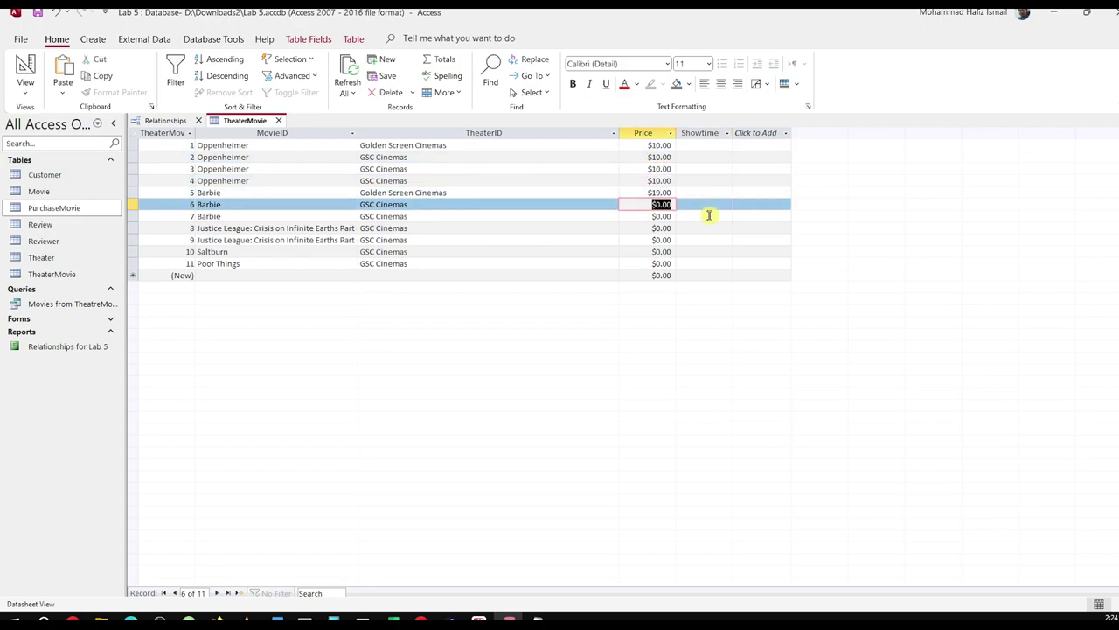
Set the price to $12 for the GSC Cinemas Barbie records and every record below them through Poor Things.
{"action": "type", "text": "12"}
{"action": "key", "text": "Down"}
{"action": "key", "text": "ctrl+apostrophe"}
{"action": "key", "text": "Down"}
{"action": "key", "text": "ctrl+apostrophe"}
{"action": "key", "text": "Down"}
{"action": "key", "text": "shift+Tab"}
{"action": "key", "text": "Tab"}
{"action": "key", "text": "ctrl+apostrophe"}
{"action": "key", "text": "Down"}
{"action": "key", "text": "ctrl+apostrophe"}
{"action": "key", "text": "Down"}
{"action": "key", "text": "ctrl+apostrophe"}
{"action": "key", "text": "Down"}
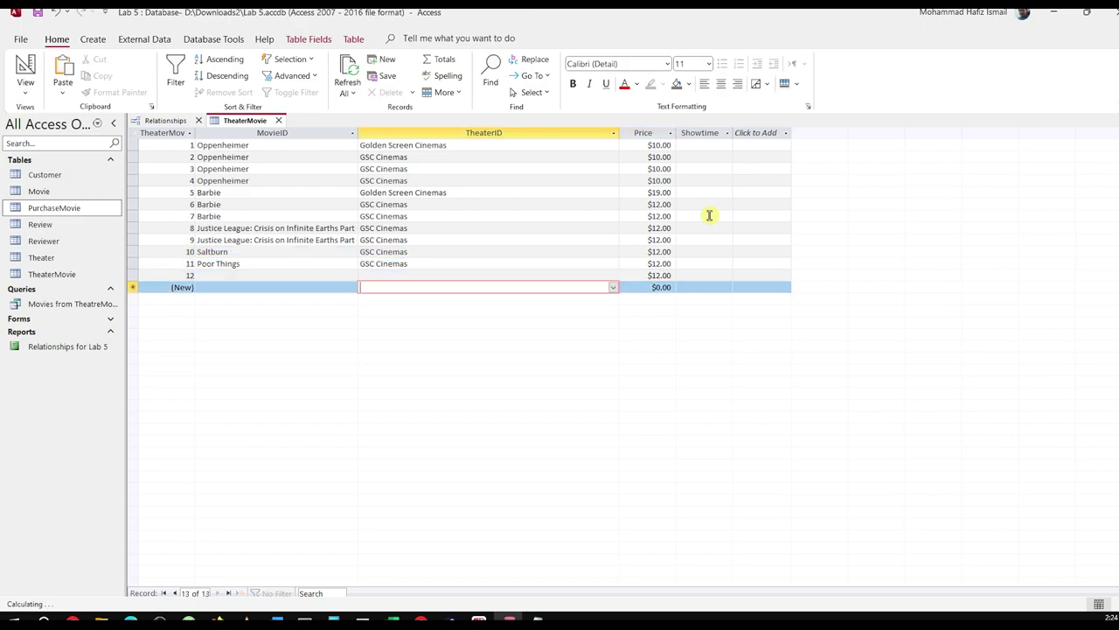
Delete the stray record below Poor Things that has a price but no movie or theater.
{"action": "key", "text": "ctrl+apostrophe"}
{"action": "right_click", "coordinate": [132, 275]}
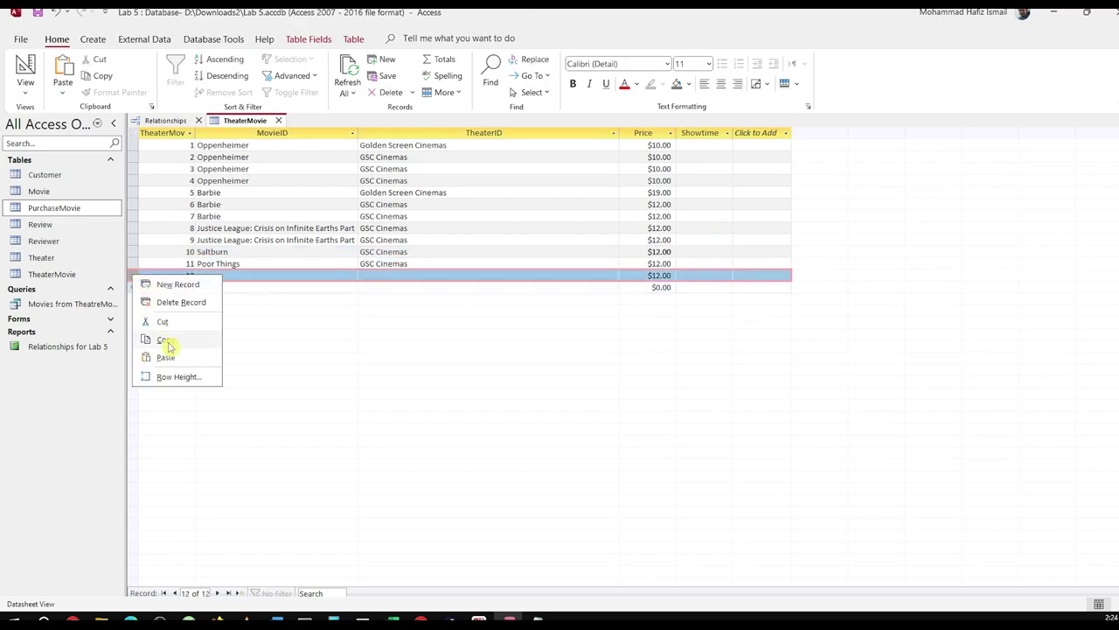
{"action": "left_click", "coordinate": [183, 302]}
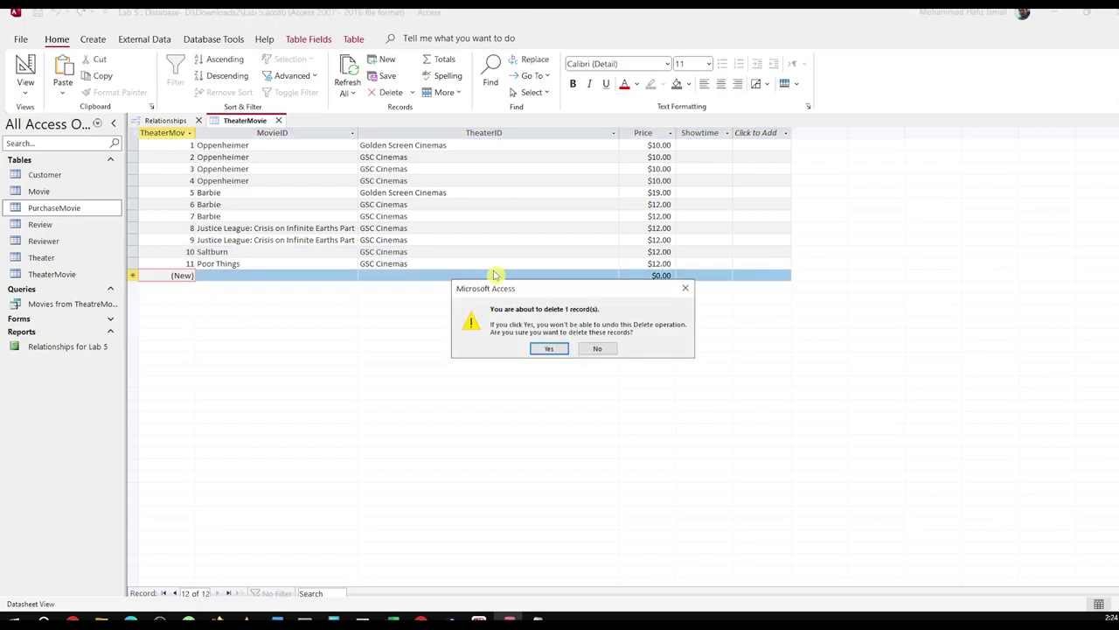
{"action": "left_click", "coordinate": [548, 350]}
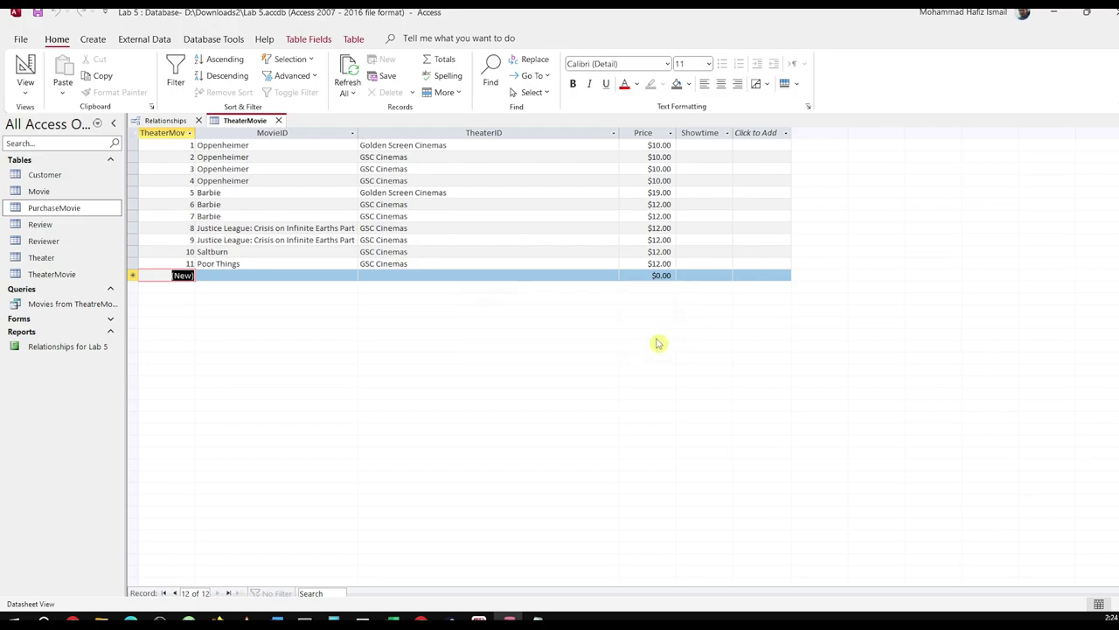
Close the TheaterMovie datasheet and move the TheaterMovie table slightly closer to PurchaseMovie in the relationships diagram.
{"action": "left_click", "coordinate": [278, 120]}
{"action": "left_click", "coordinate": [525, 343]}
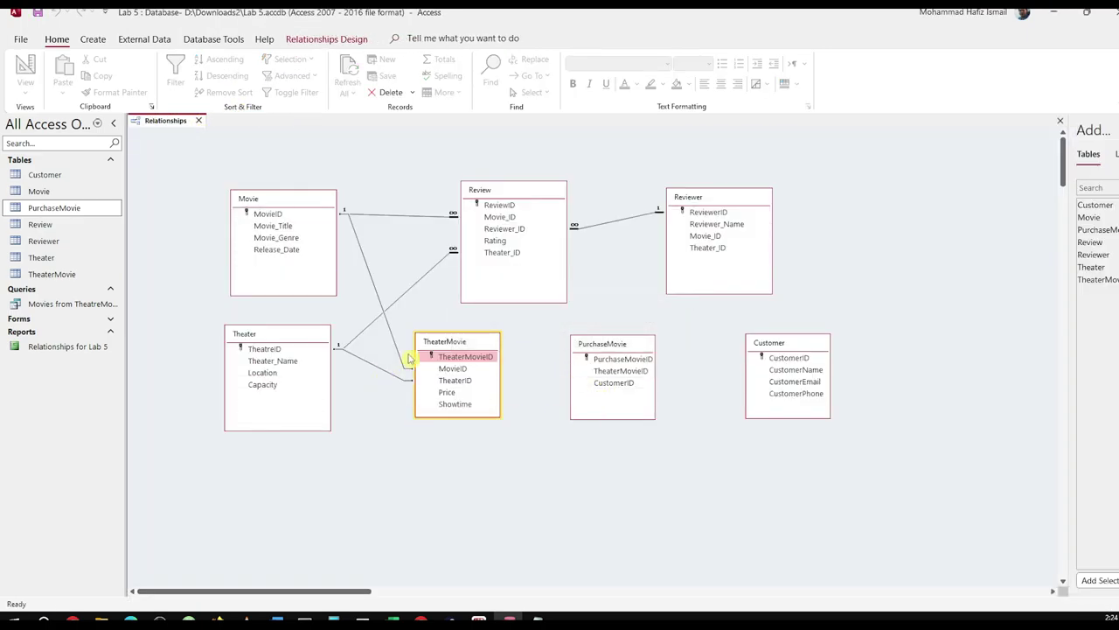
{"action": "left_click_drag", "start_coordinate": [470, 347], "coordinate": [491, 353]}
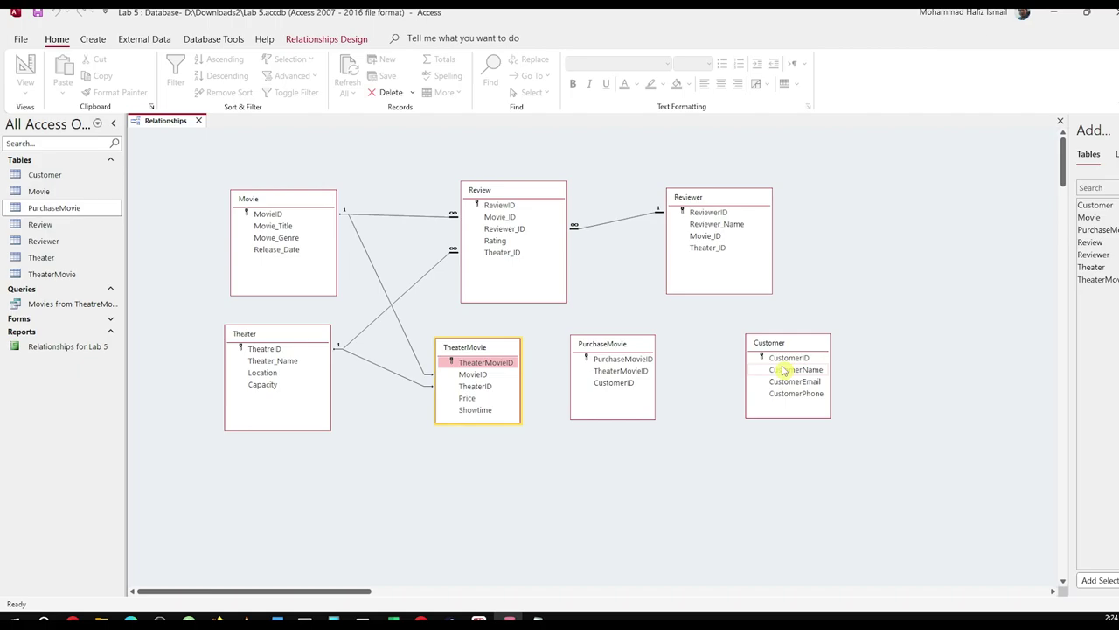
Open the PurchaseMovie table's design from the relationships diagram.
{"action": "left_click", "coordinate": [625, 370]}
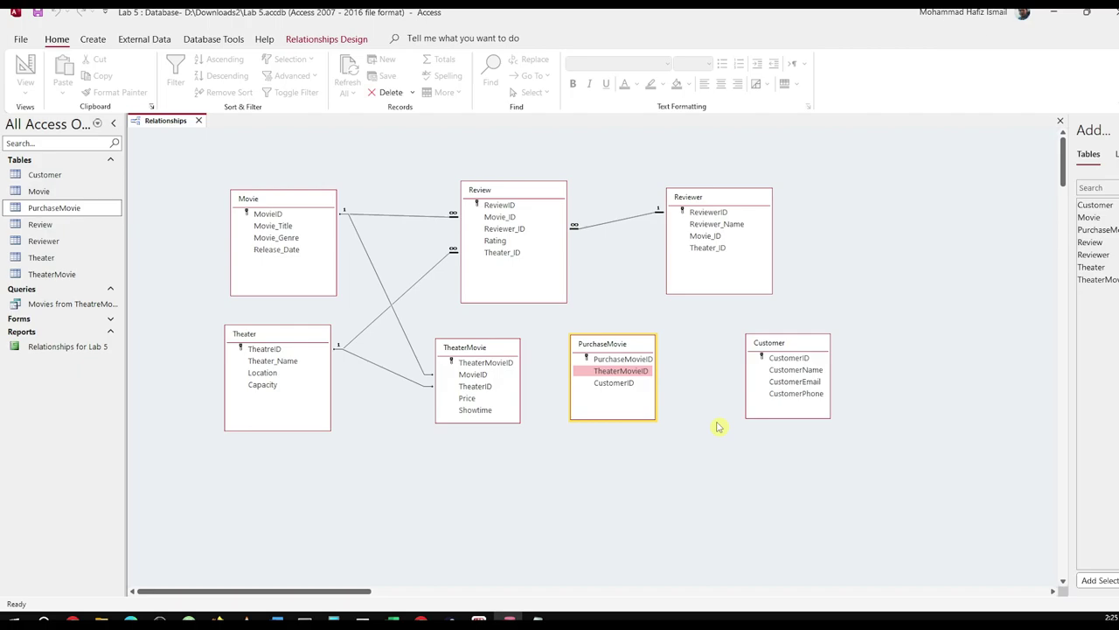
{"action": "right_click", "coordinate": [644, 350]}
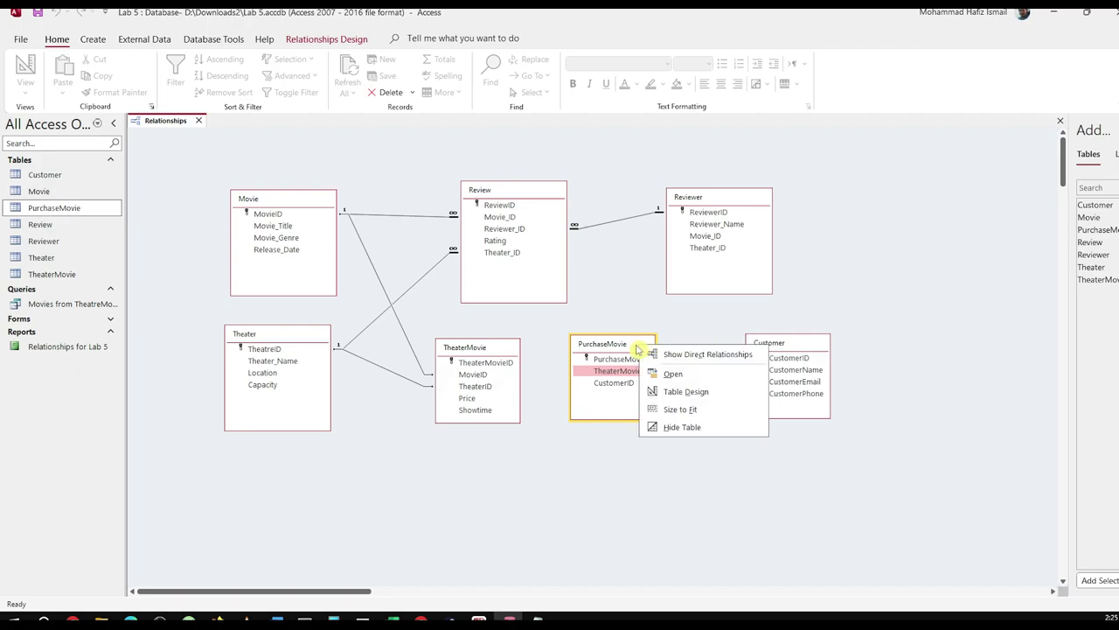
{"action": "left_click", "coordinate": [669, 393]}
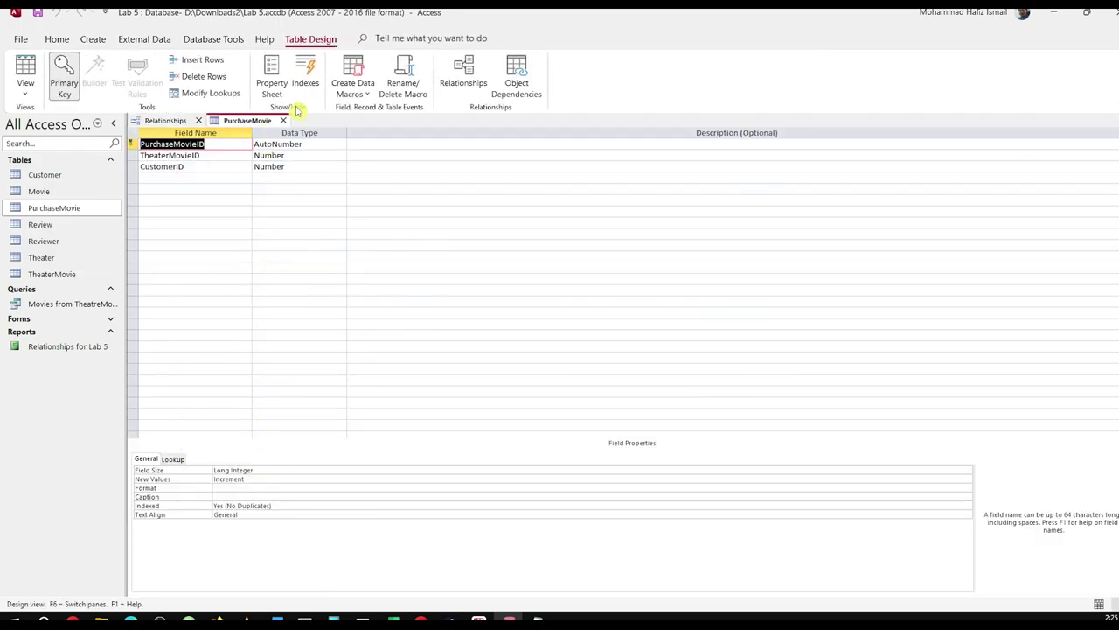
Start a Lookup Wizard for the CustomerID field that takes its values from the Customer table.
{"action": "left_click", "coordinate": [297, 156]}
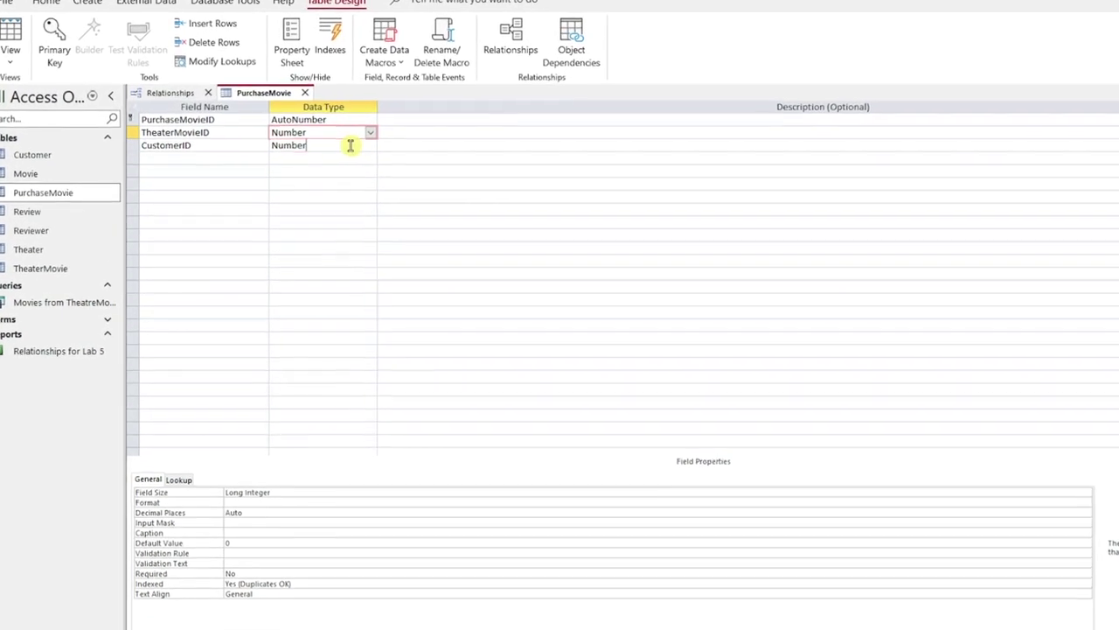
{"action": "left_click", "coordinate": [338, 166]}
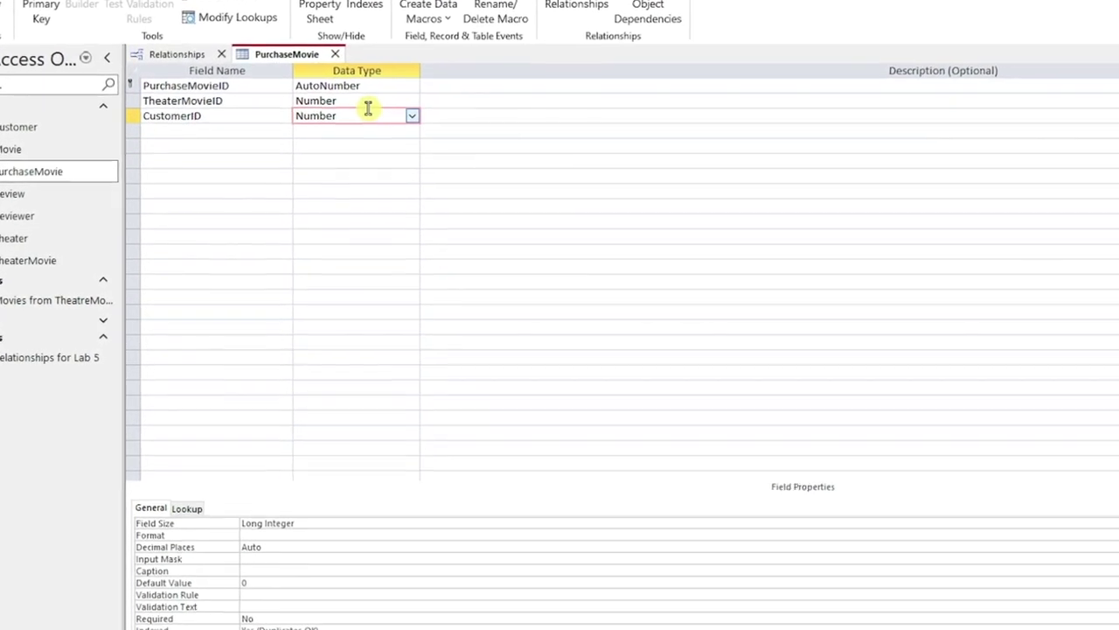
{"action": "left_click", "coordinate": [412, 116]}
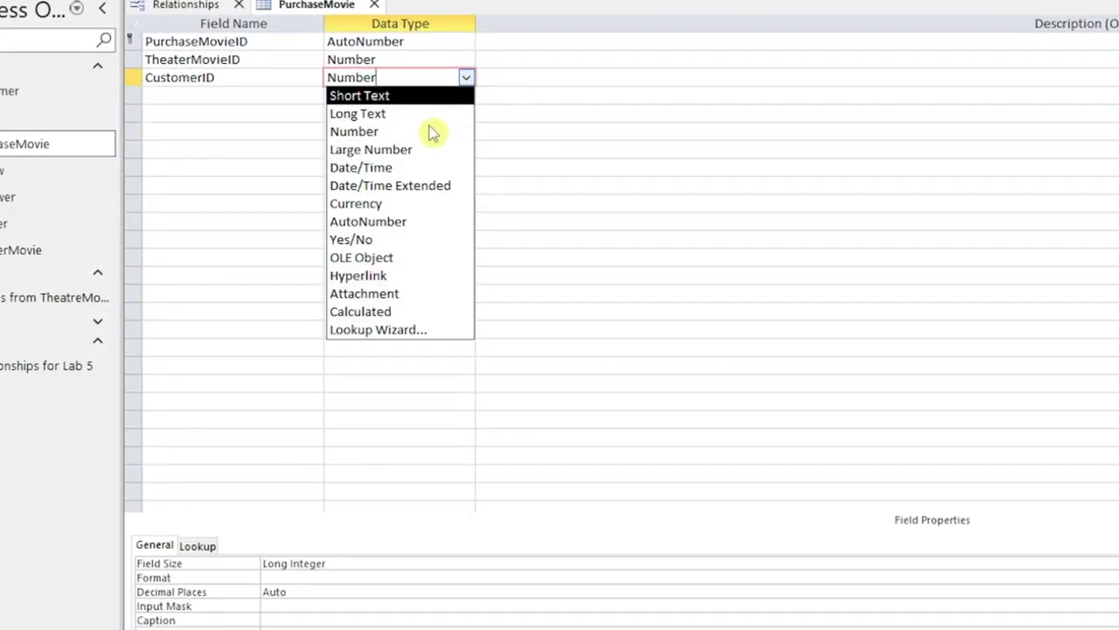
{"action": "left_click", "coordinate": [404, 329]}
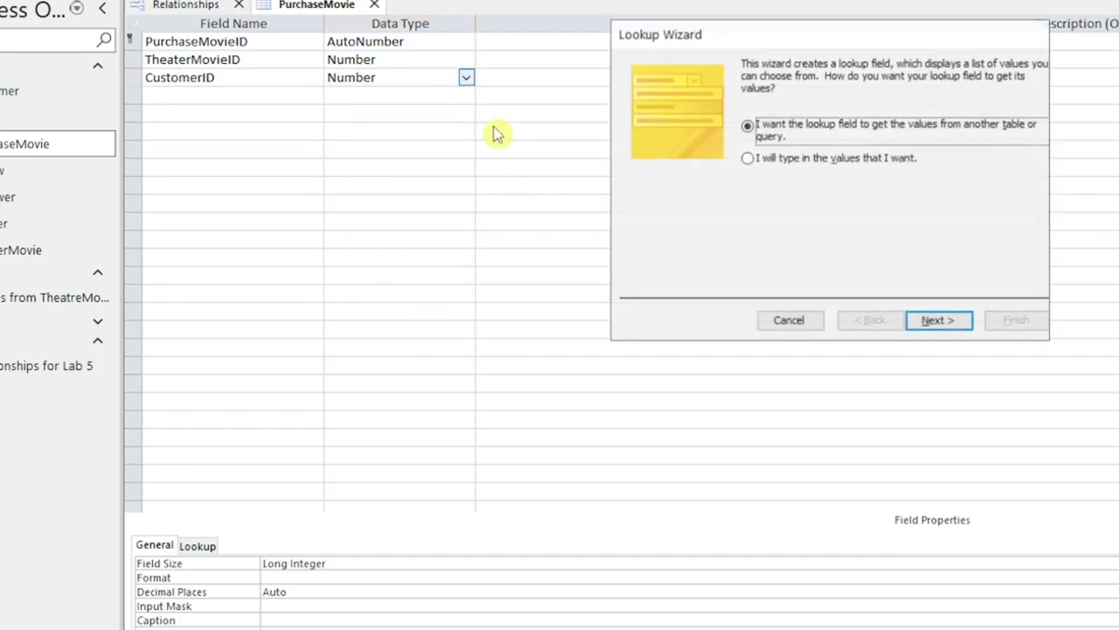
{"action": "left_click", "coordinate": [942, 322]}
{"action": "left_click", "coordinate": [939, 325]}
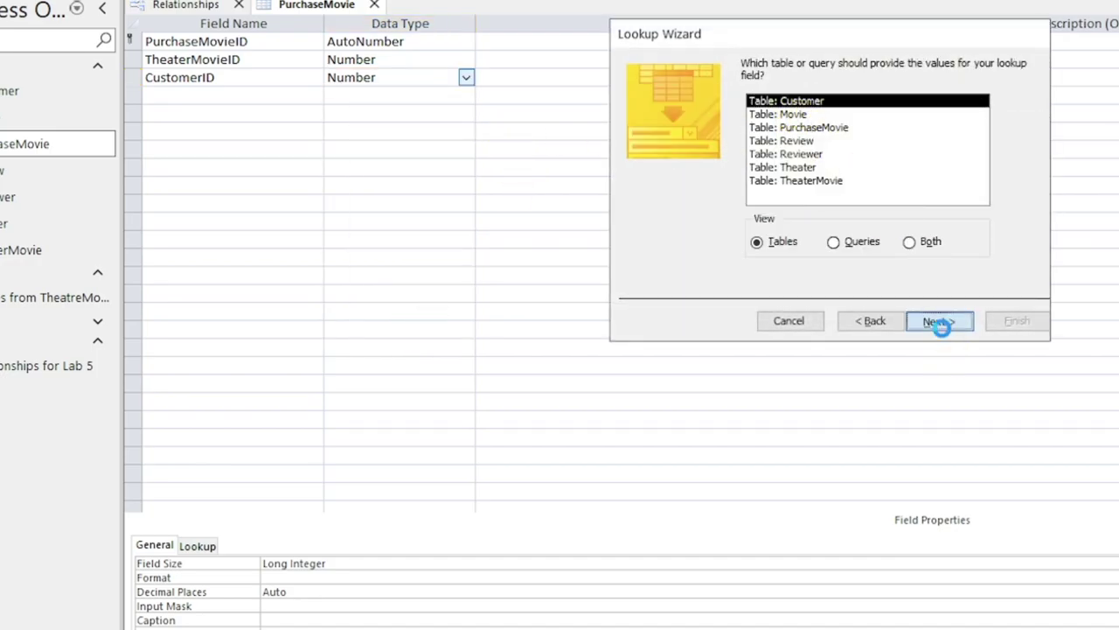
Include the CustomerName and CustomerEmail fields in the CustomerID lookup.
{"action": "left_click", "coordinate": [699, 205]}
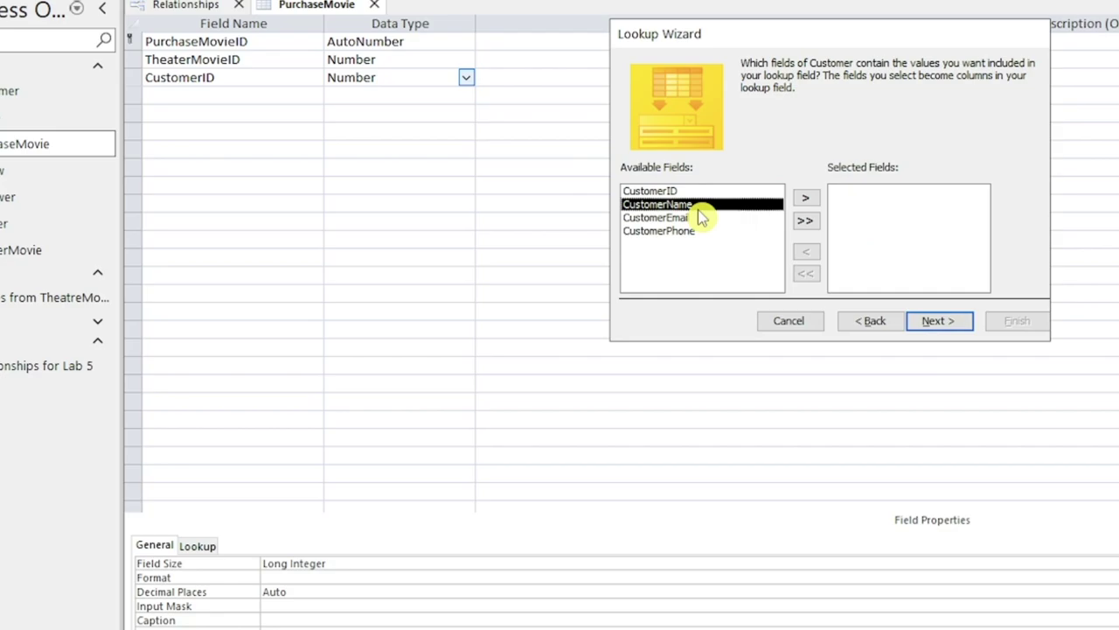
{"action": "left_click", "coordinate": [808, 206]}
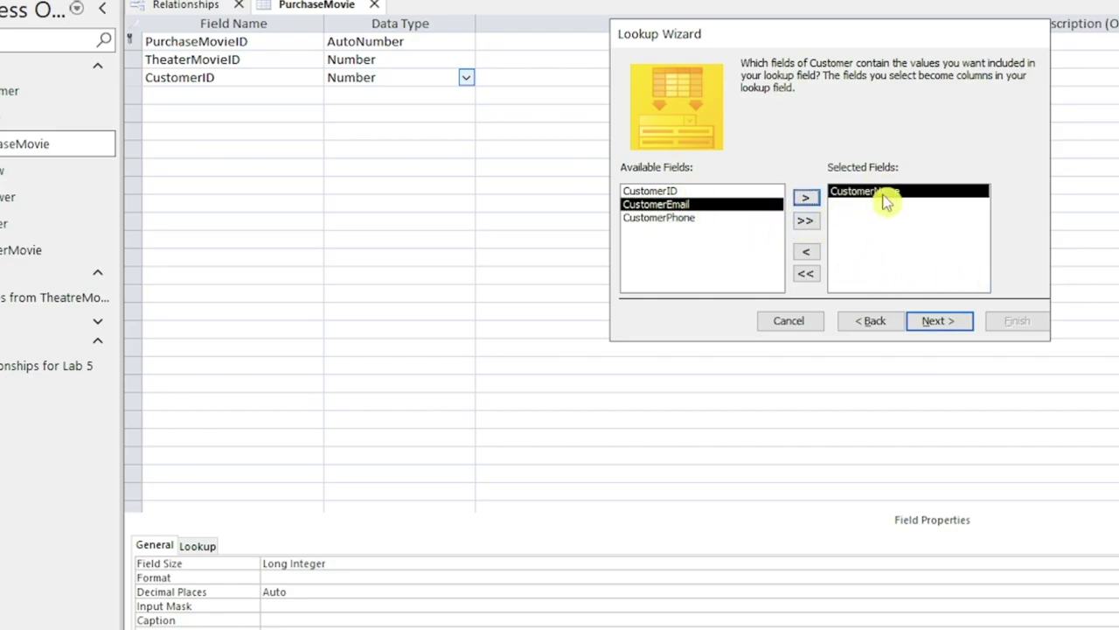
{"action": "left_click", "coordinate": [806, 197]}
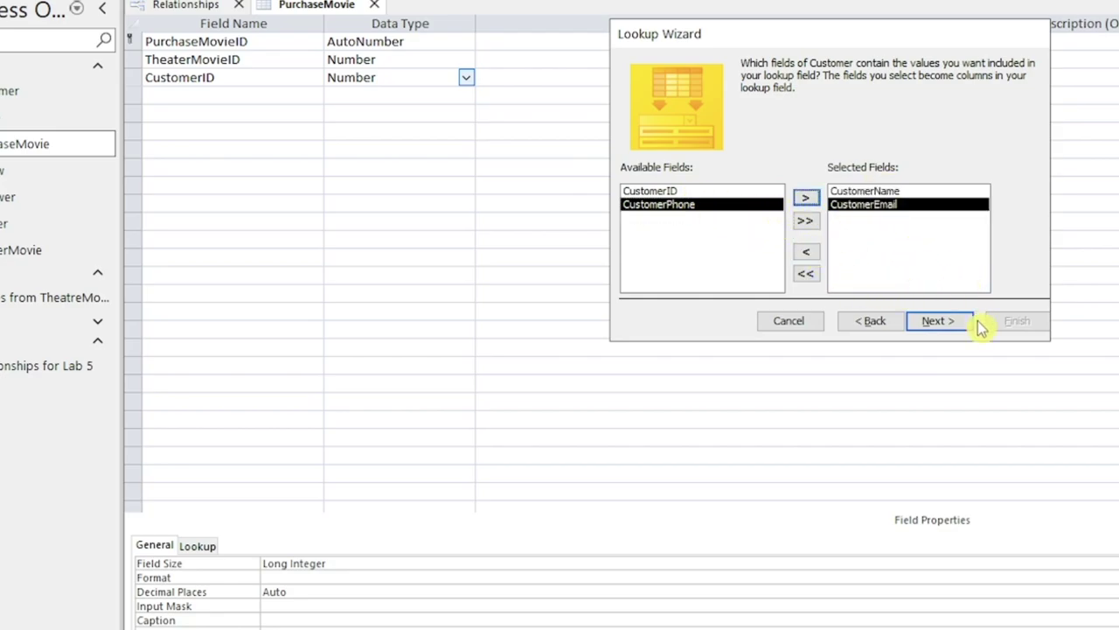
{"action": "left_click", "coordinate": [935, 321]}
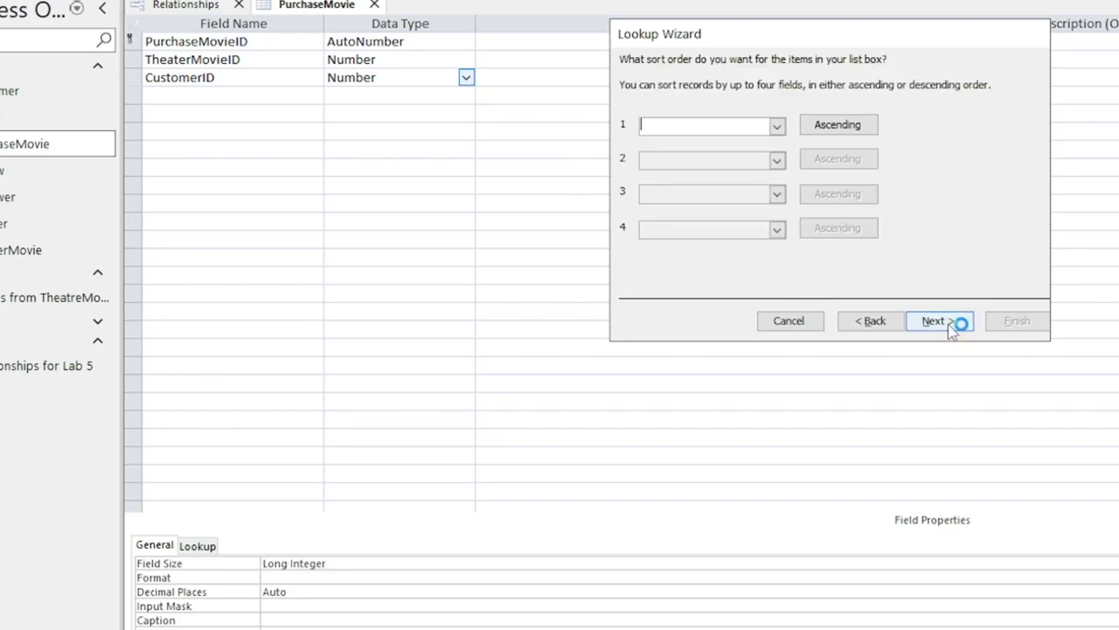
Sort the CustomerID lookup list by CustomerName in ascending order.
{"action": "left_click", "coordinate": [936, 322]}
{"action": "left_click", "coordinate": [871, 321]}
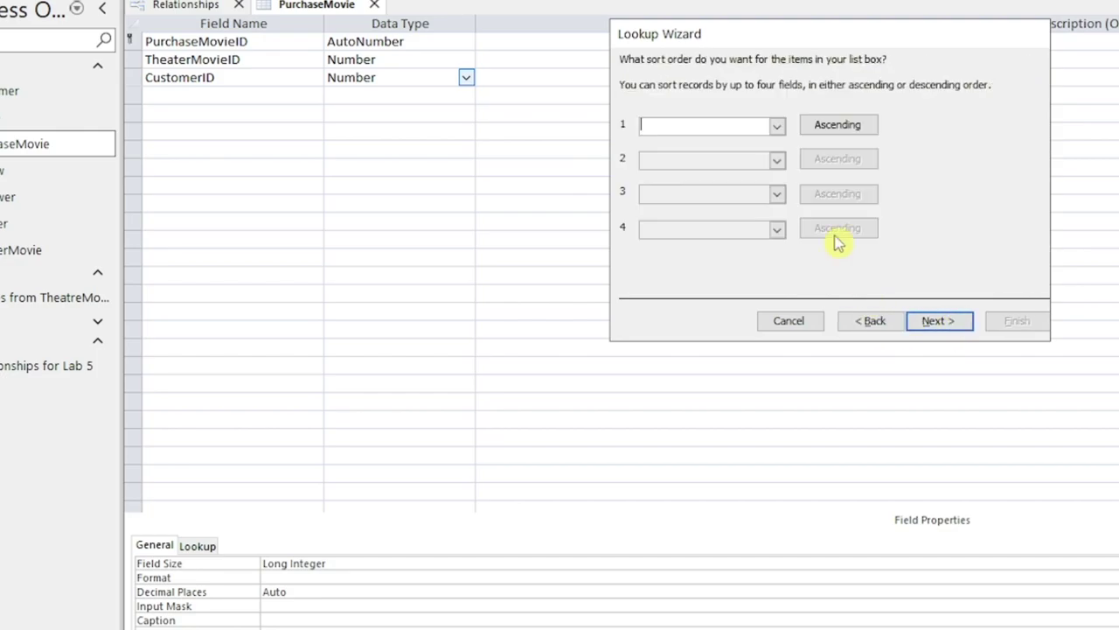
{"action": "left_click", "coordinate": [777, 126]}
{"action": "left_click", "coordinate": [711, 169]}
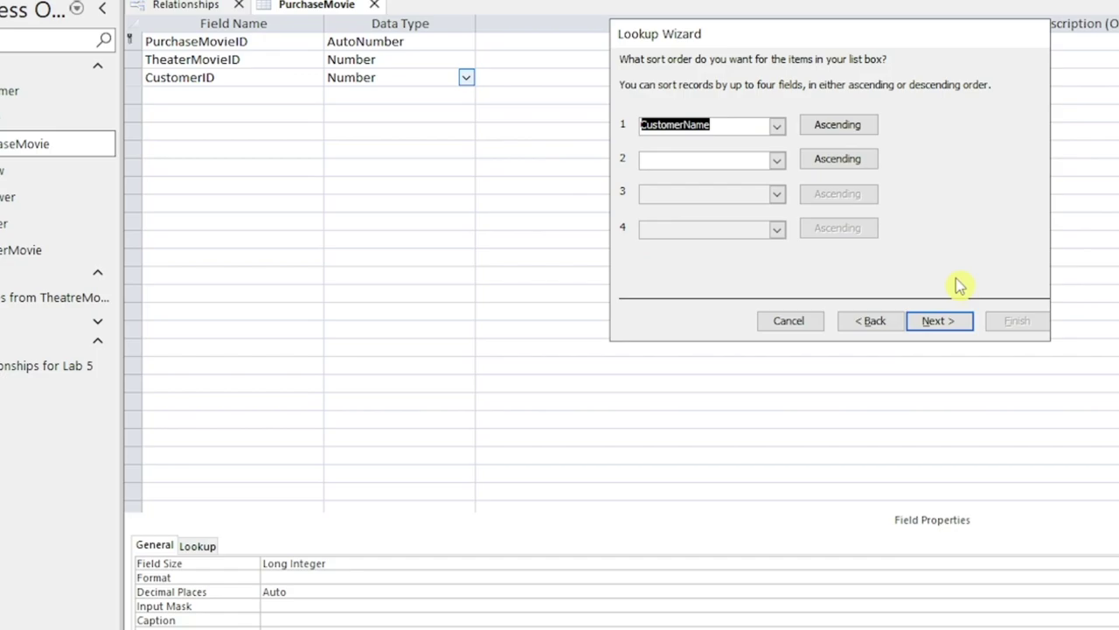
{"action": "left_click", "coordinate": [940, 323]}
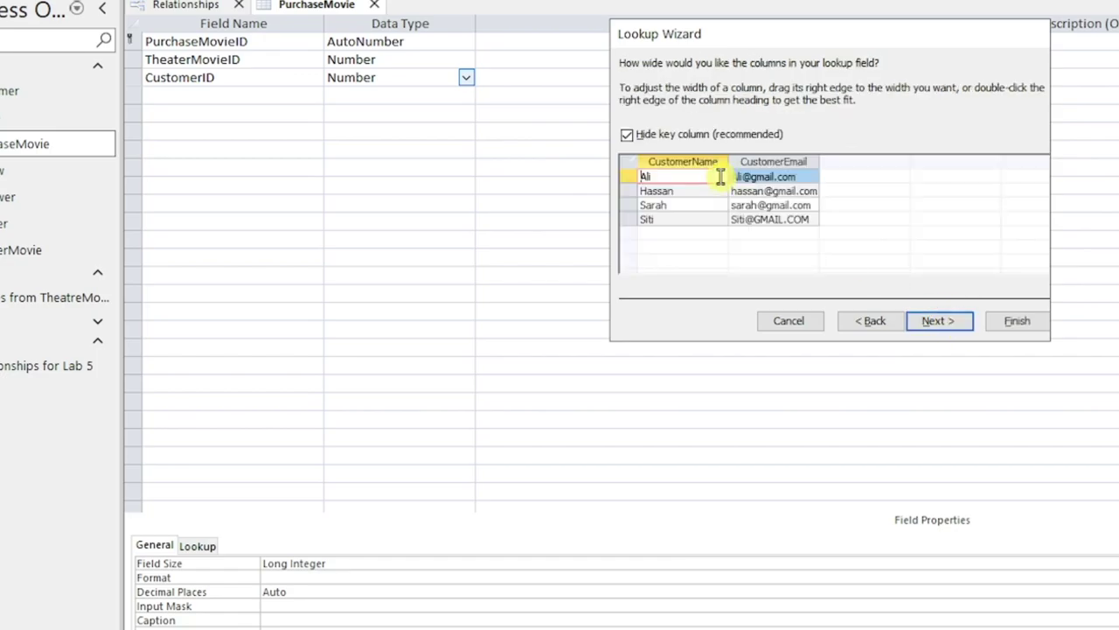
Finish the CustomerID lookup with the key column hidden and the default label, and save the table.
{"action": "left_click", "coordinate": [957, 322]}
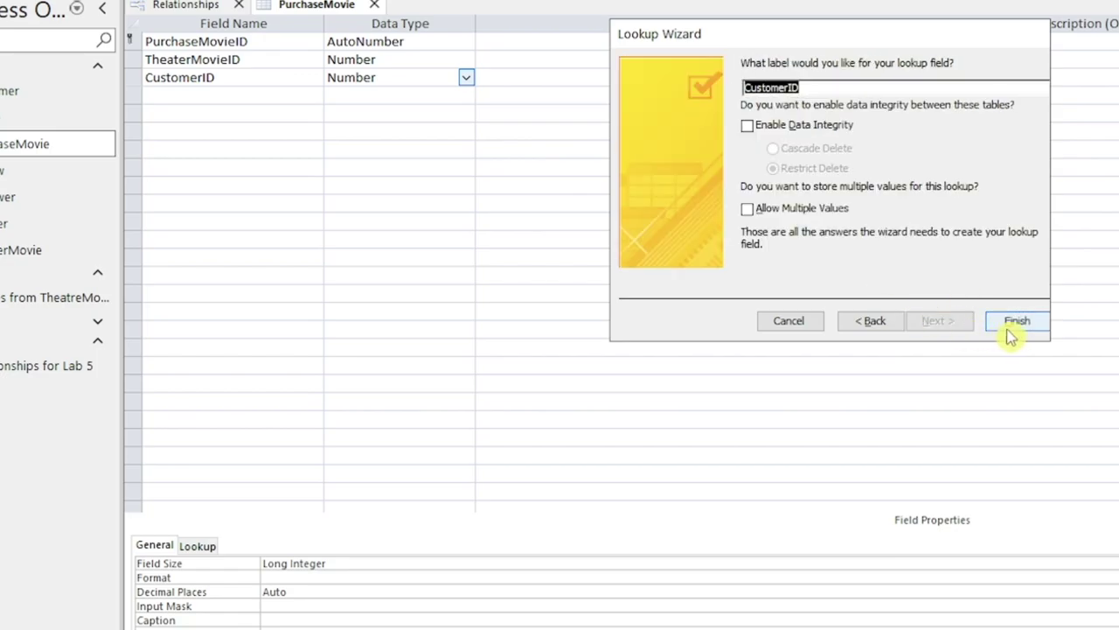
{"action": "left_click", "coordinate": [1011, 331]}
{"action": "left_click", "coordinate": [787, 354]}
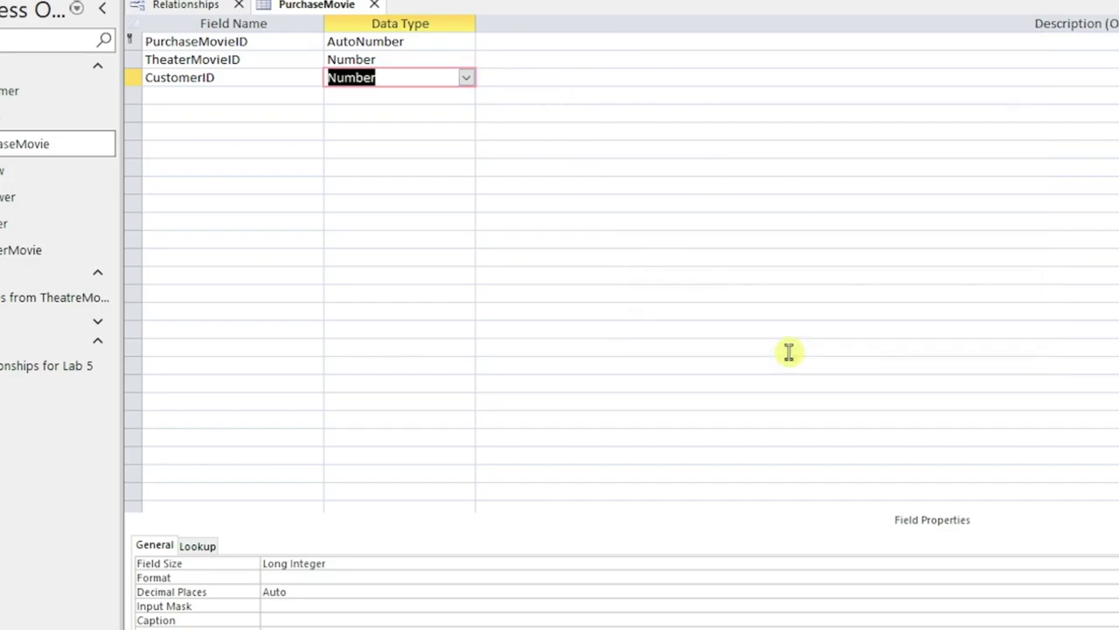
Start a Lookup Wizard for the TheaterMovieID field that takes its values from the TheaterMovie table.
{"action": "left_click", "coordinate": [429, 60]}
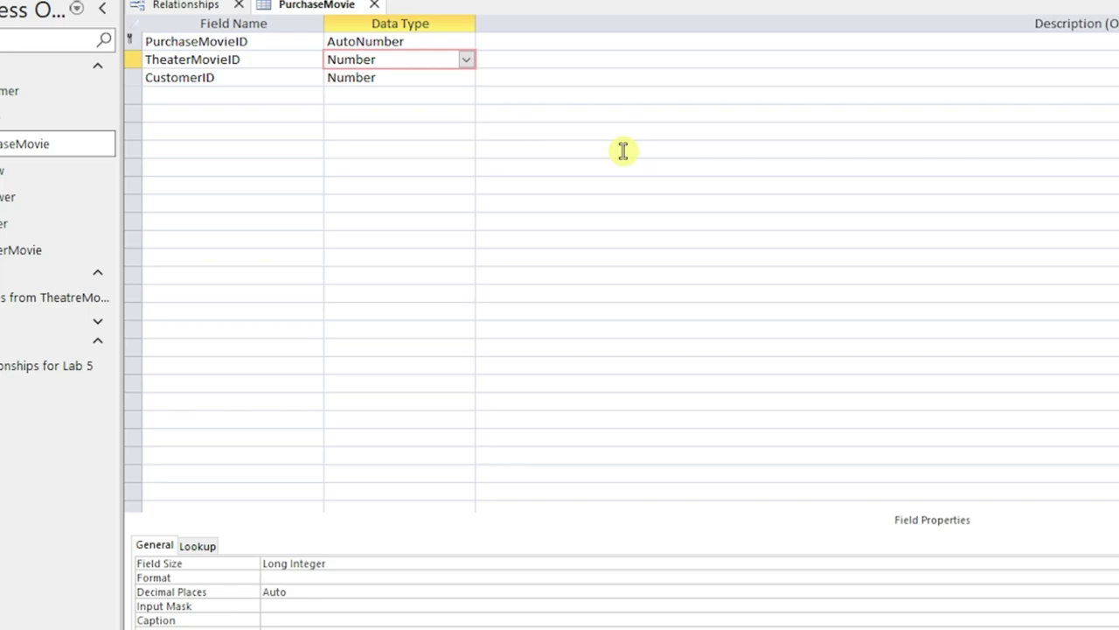
{"action": "left_click", "coordinate": [466, 62]}
{"action": "left_click", "coordinate": [398, 312]}
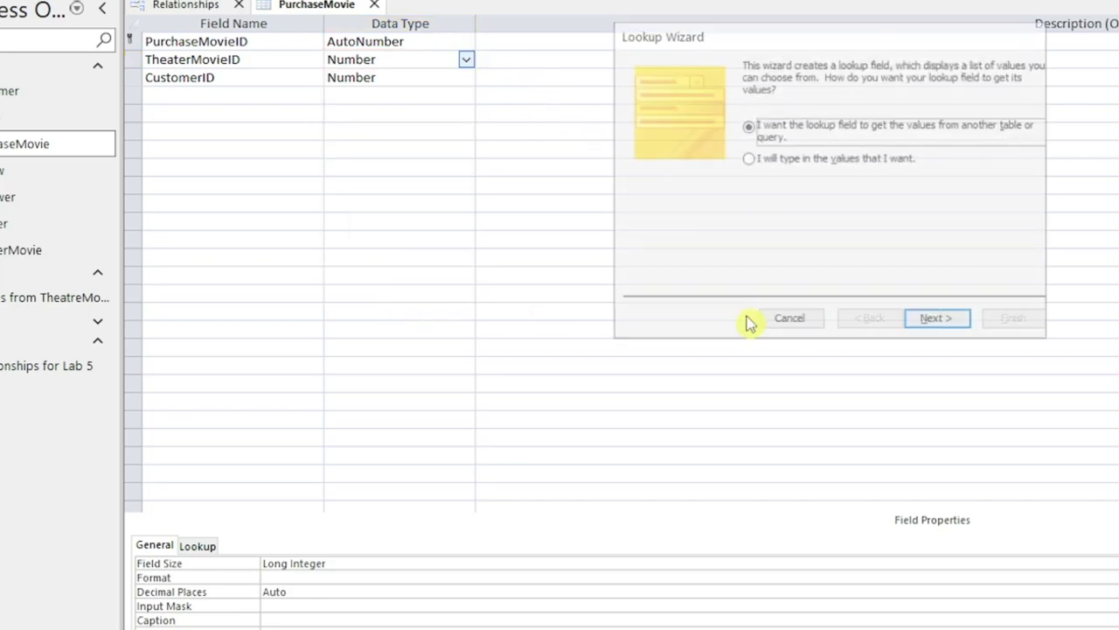
{"action": "left_click", "coordinate": [947, 323]}
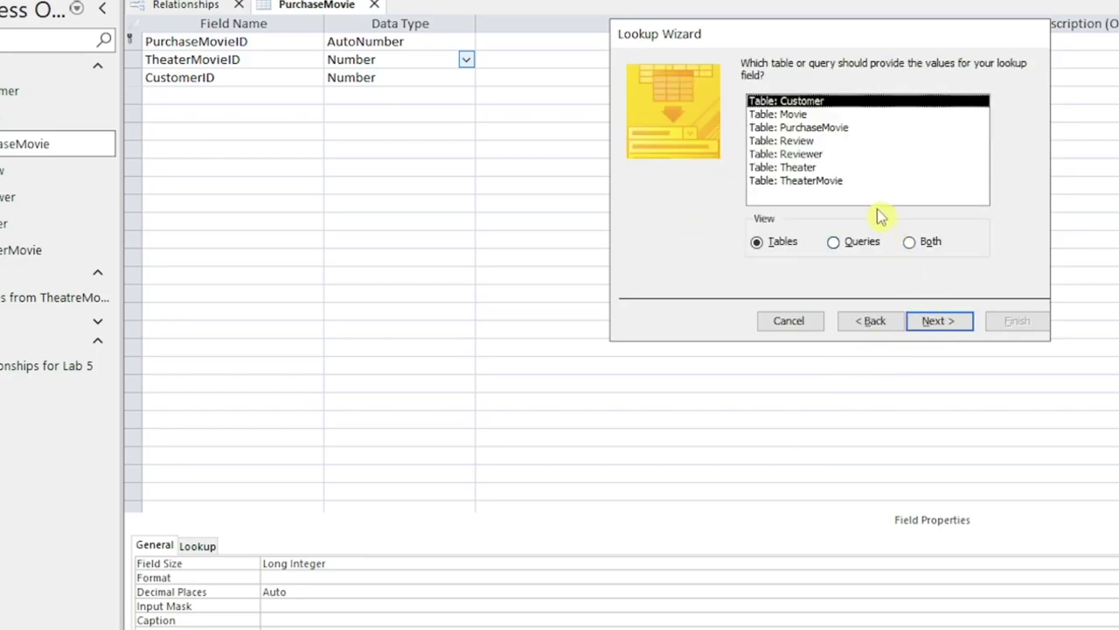
{"action": "left_click", "coordinate": [849, 129]}
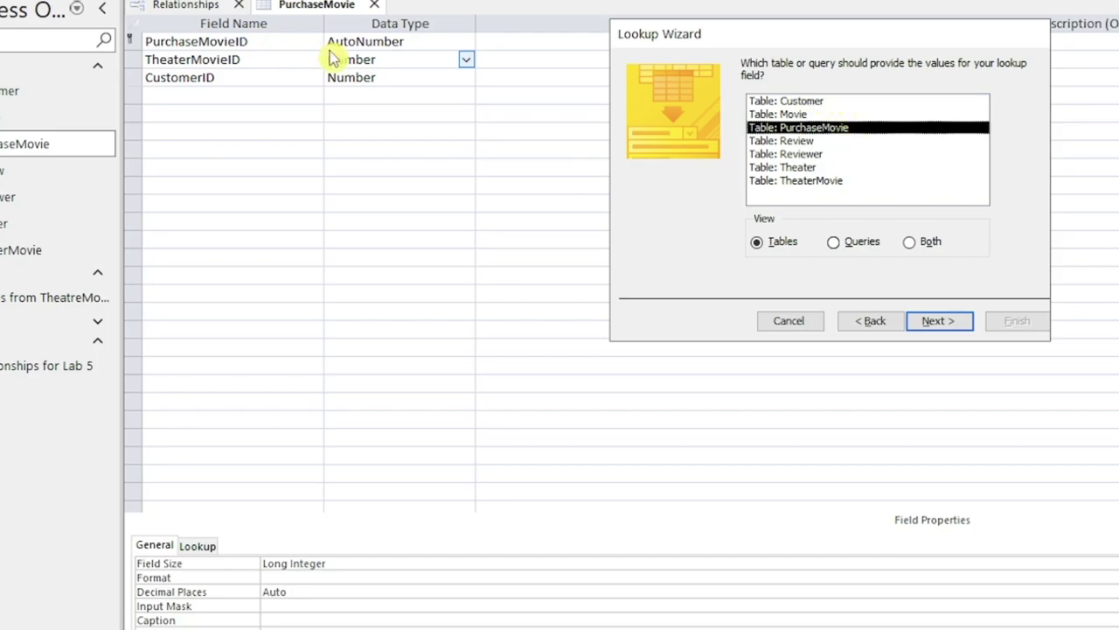
{"action": "left_click", "coordinate": [839, 181]}
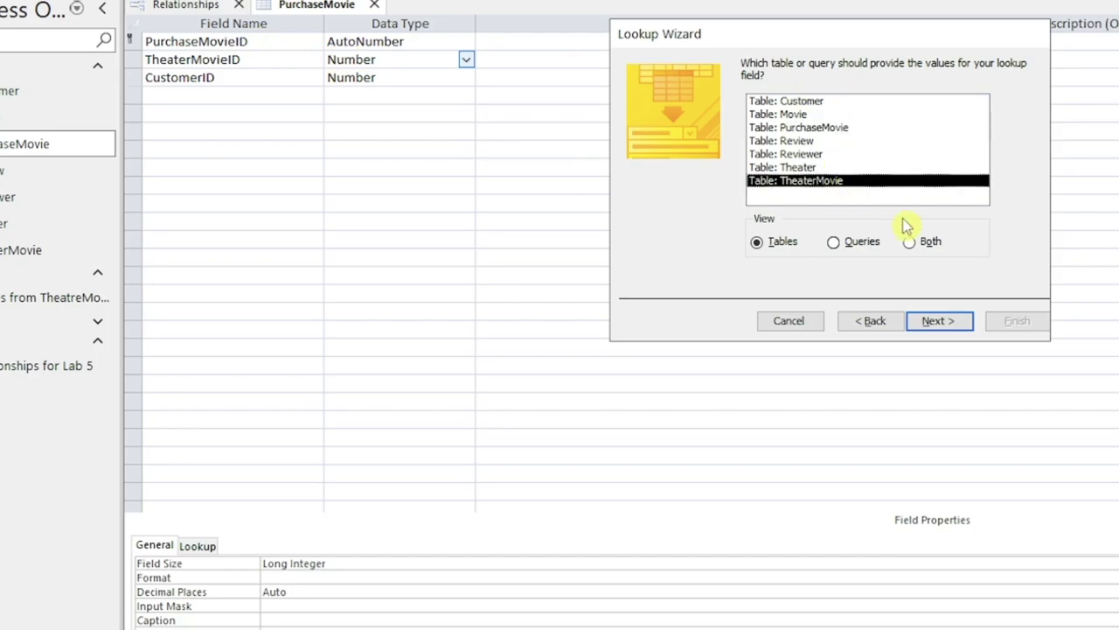
{"action": "left_click", "coordinate": [947, 340]}
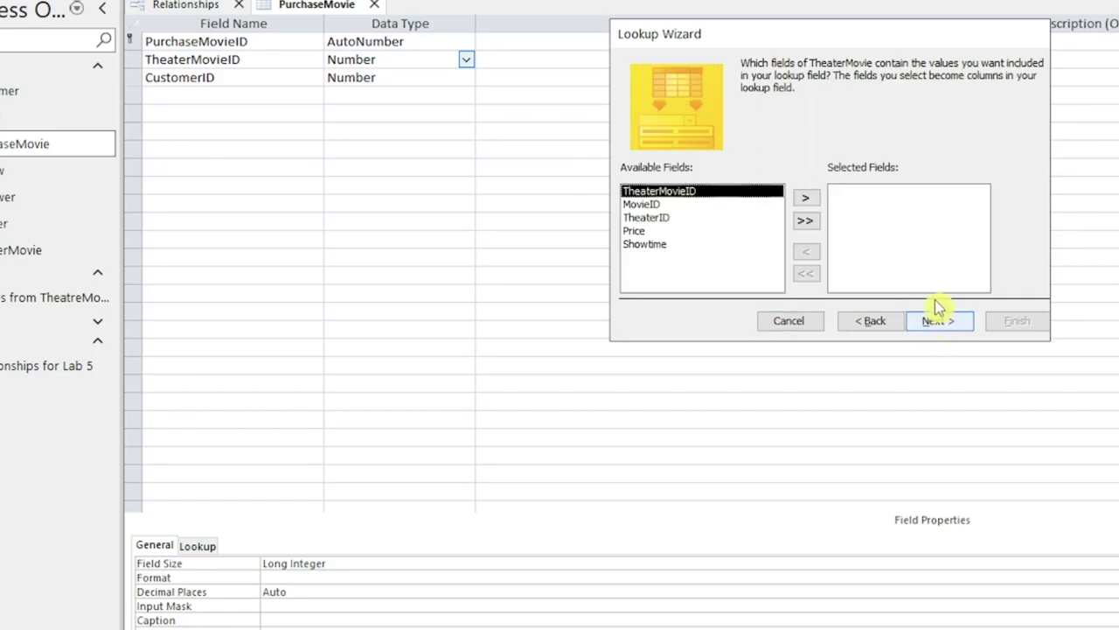
Include the MovieID, TheaterID, Price and Showtime fields in the TheaterMovieID lookup.
{"action": "left_click", "coordinate": [671, 216]}
{"action": "left_click", "coordinate": [686, 207]}
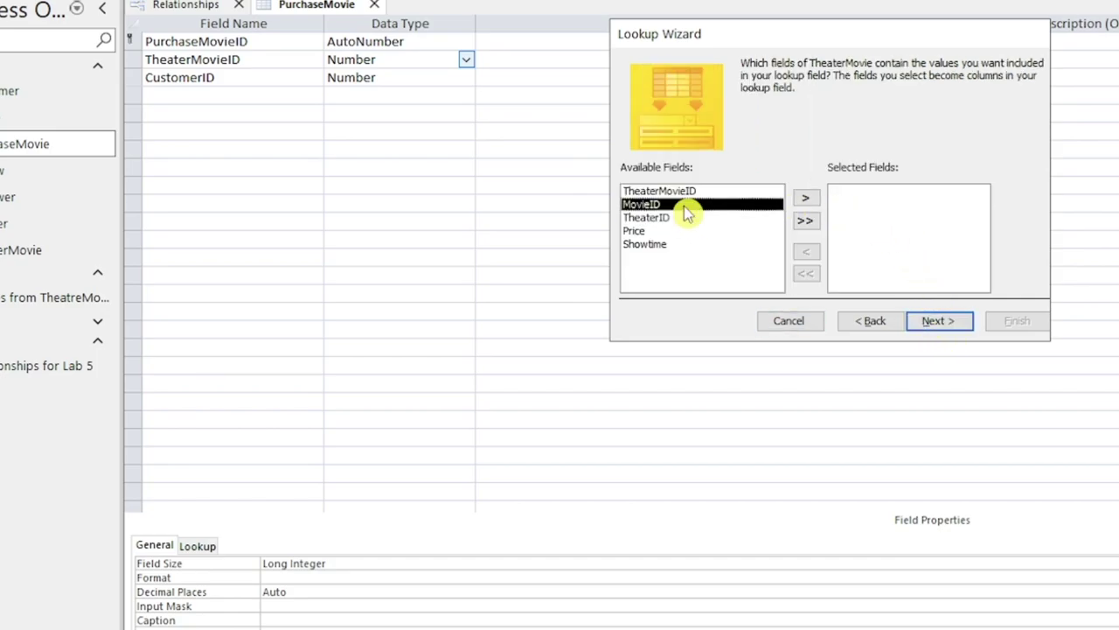
{"action": "left_click", "coordinate": [804, 200]}
{"action": "left_click", "coordinate": [802, 204]}
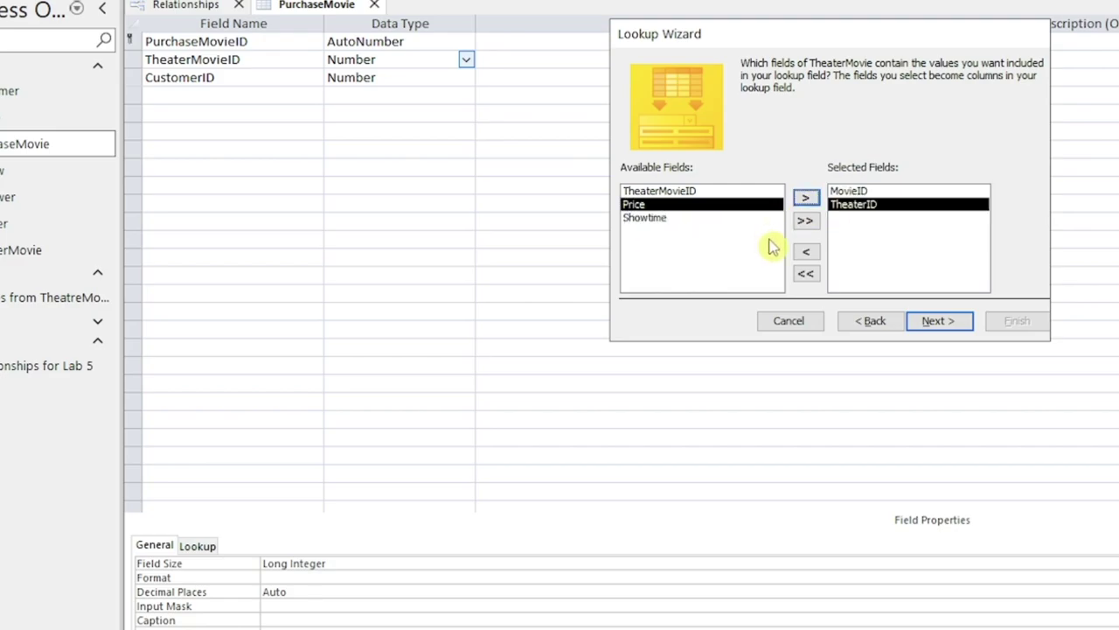
{"action": "left_click", "coordinate": [801, 205]}
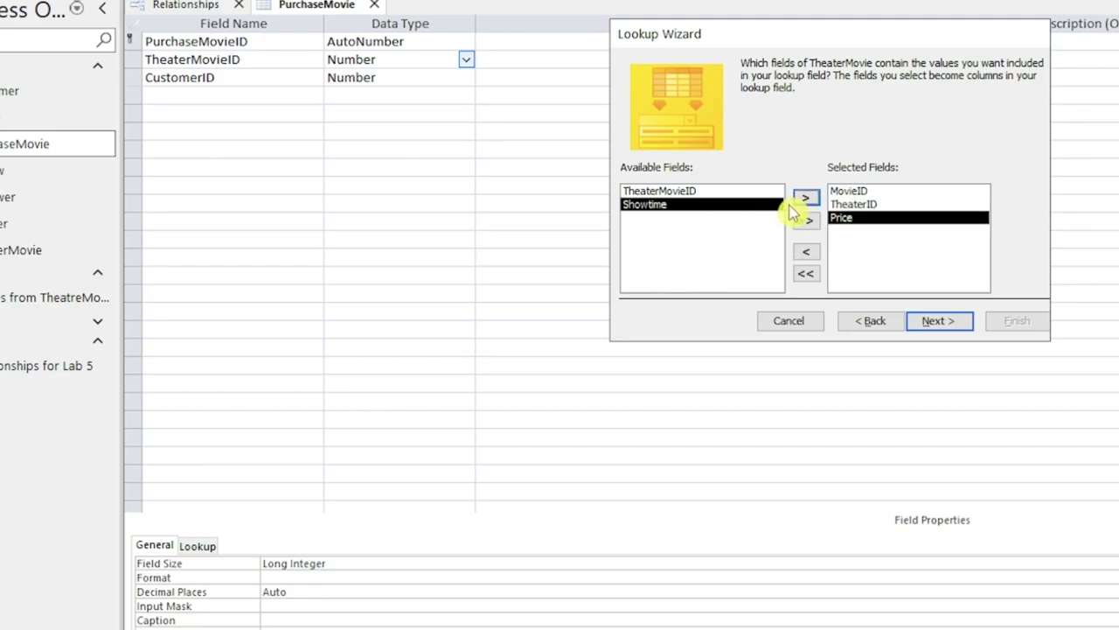
{"action": "left_click", "coordinate": [804, 206]}
{"action": "left_click", "coordinate": [936, 322]}
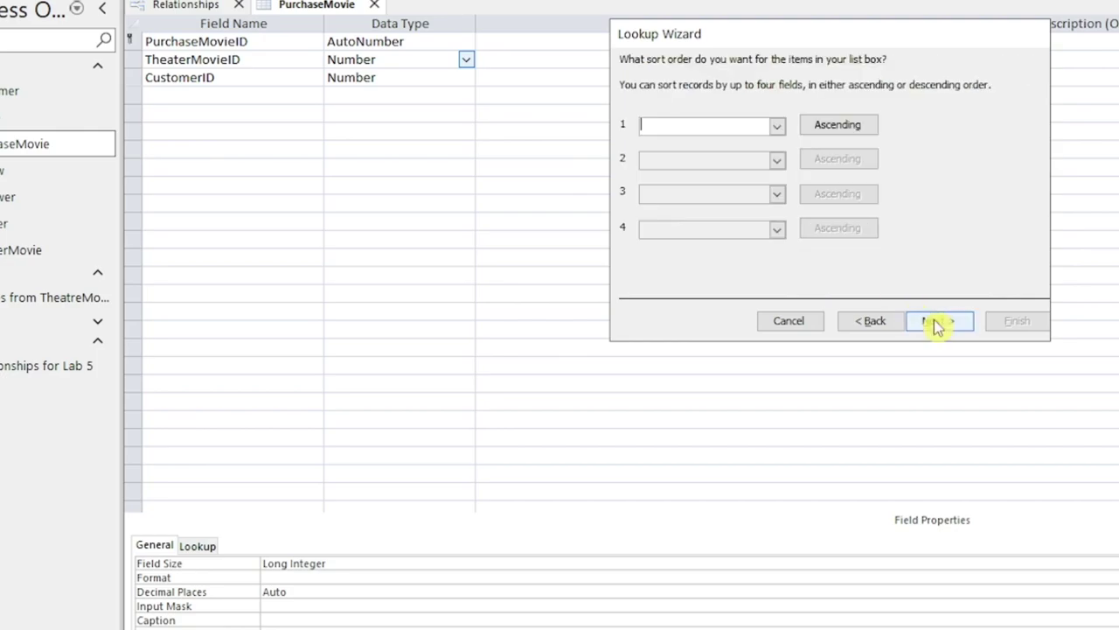
Sort the TheaterMovieID lookup list by MovieID in ascending order.
{"action": "left_click", "coordinate": [766, 128]}
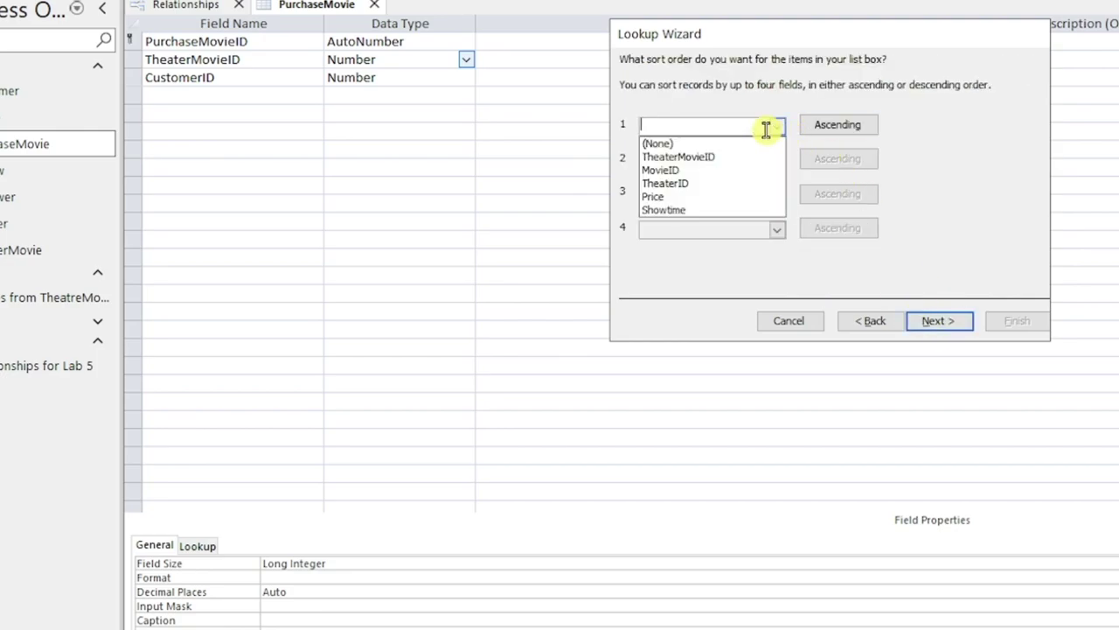
{"action": "left_click", "coordinate": [723, 183]}
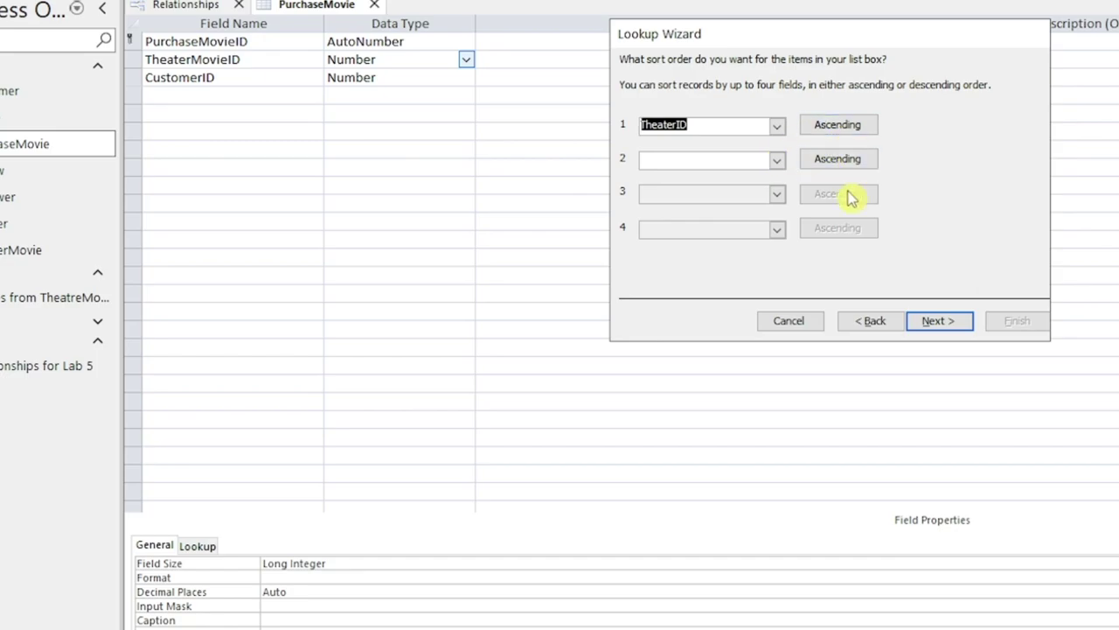
{"action": "left_click", "coordinate": [778, 126]}
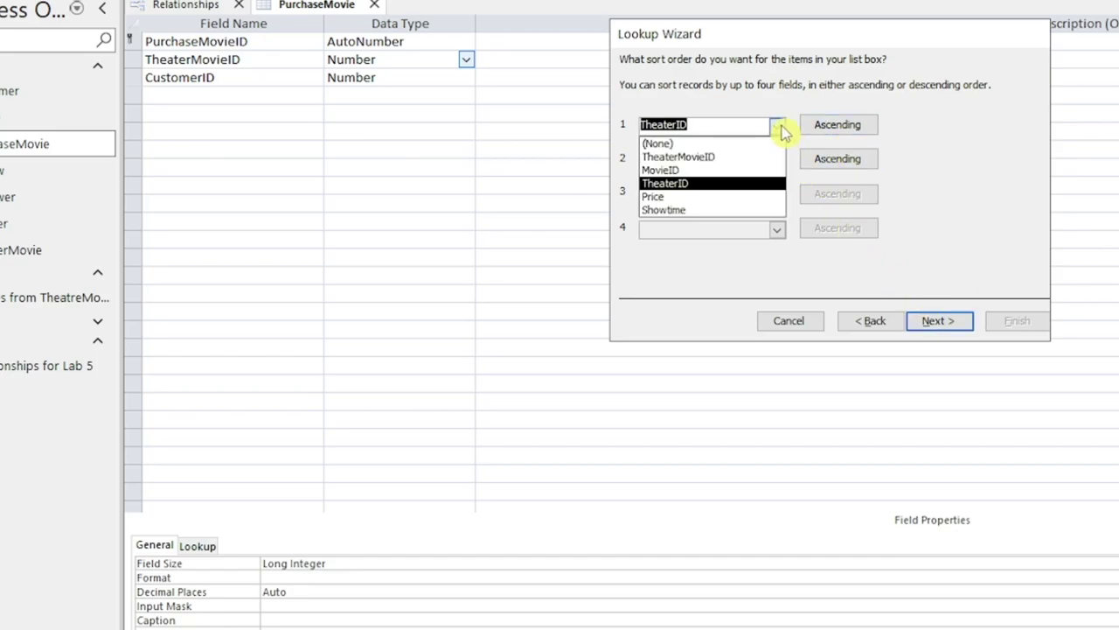
{"action": "left_click", "coordinate": [724, 172]}
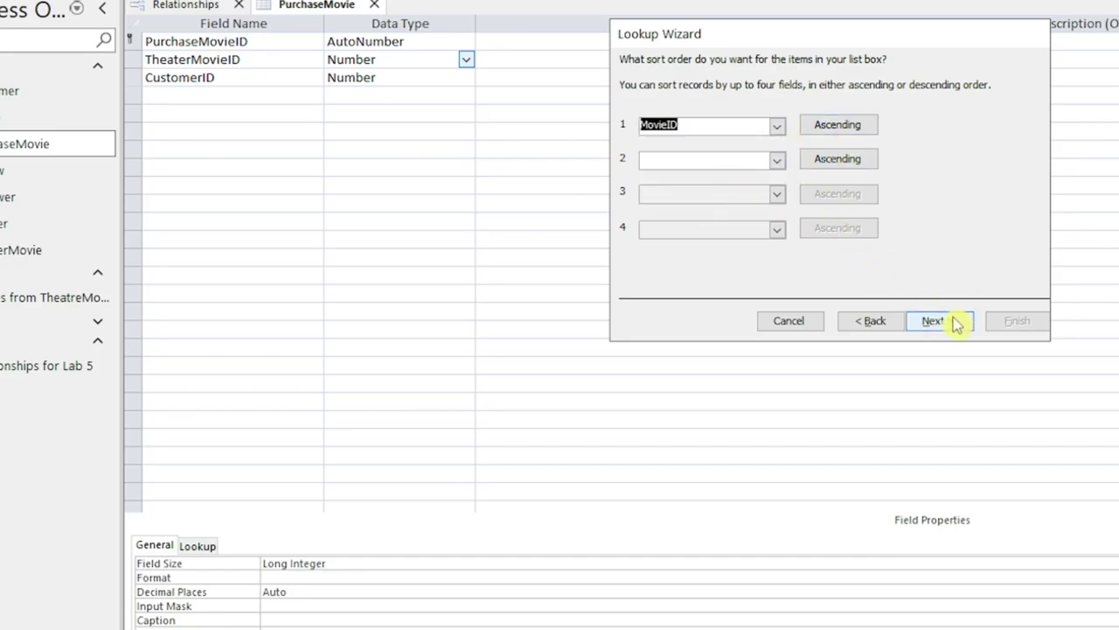
{"action": "left_click", "coordinate": [958, 322]}
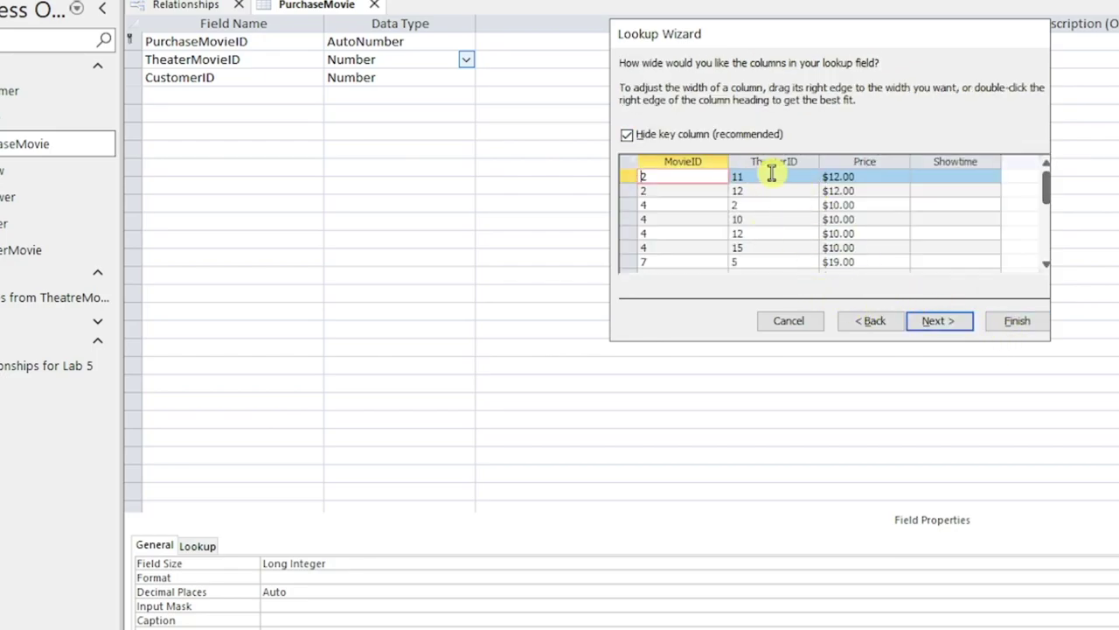
Preview the TheaterMovieID lookup columns with the key column shown and hidden, and cancel the Lookup Wizard.
{"action": "left_click", "coordinate": [739, 181]}
{"action": "left_click", "coordinate": [691, 179]}
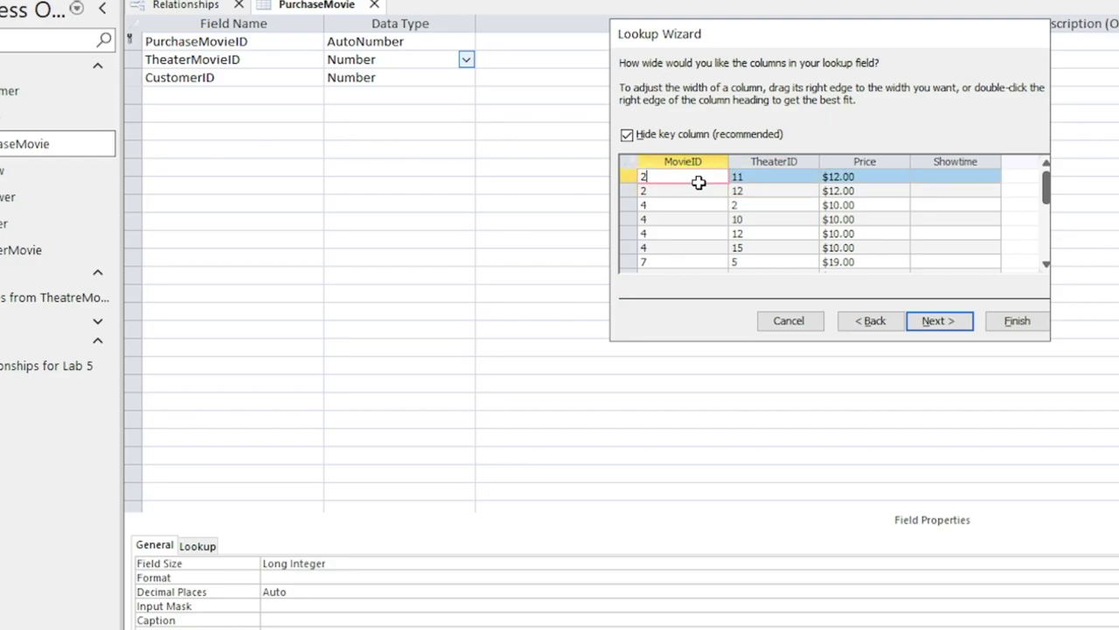
{"action": "left_click", "coordinate": [670, 144]}
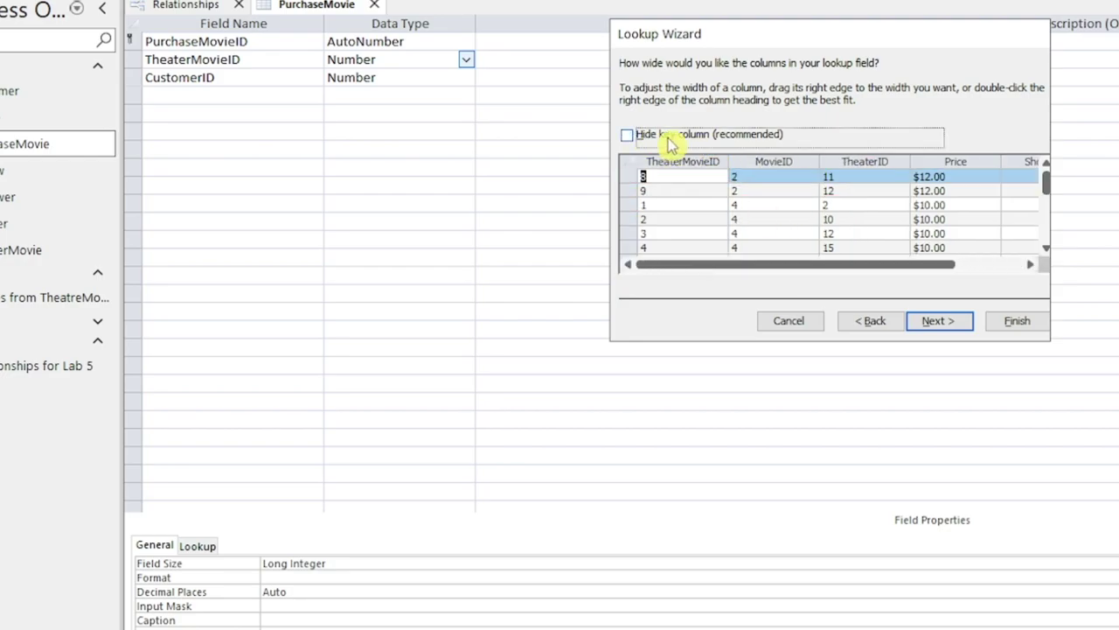
{"action": "left_click", "coordinate": [670, 145]}
{"action": "left_click", "coordinate": [672, 140]}
{"action": "left_click_drag", "start_coordinate": [782, 266], "coordinate": [743, 266]}
{"action": "left_click", "coordinate": [670, 135]}
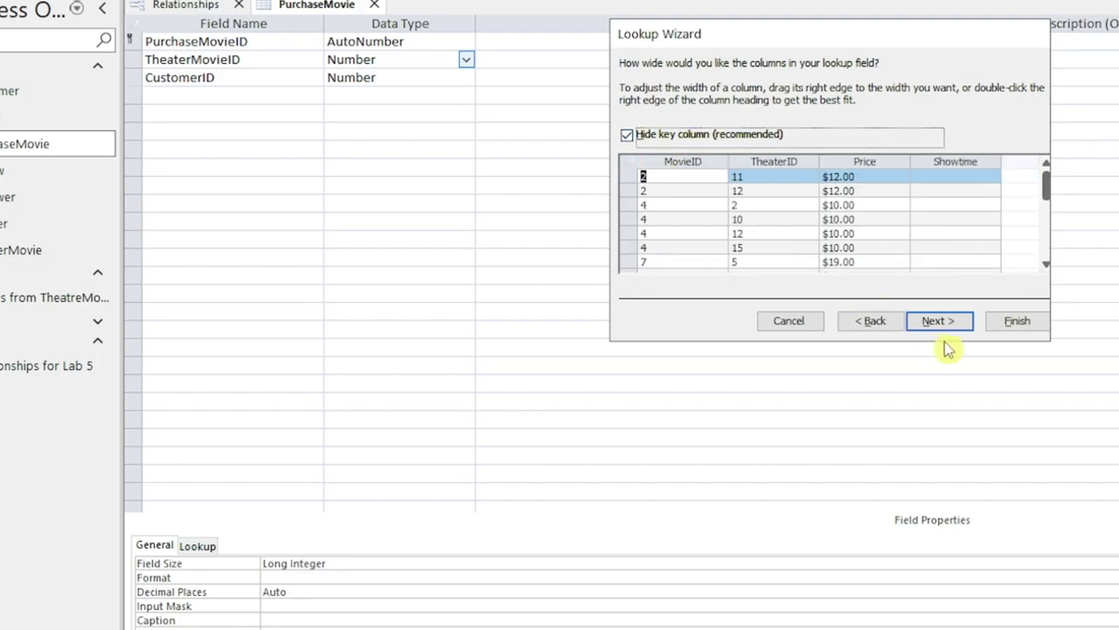
{"action": "left_click", "coordinate": [794, 323]}
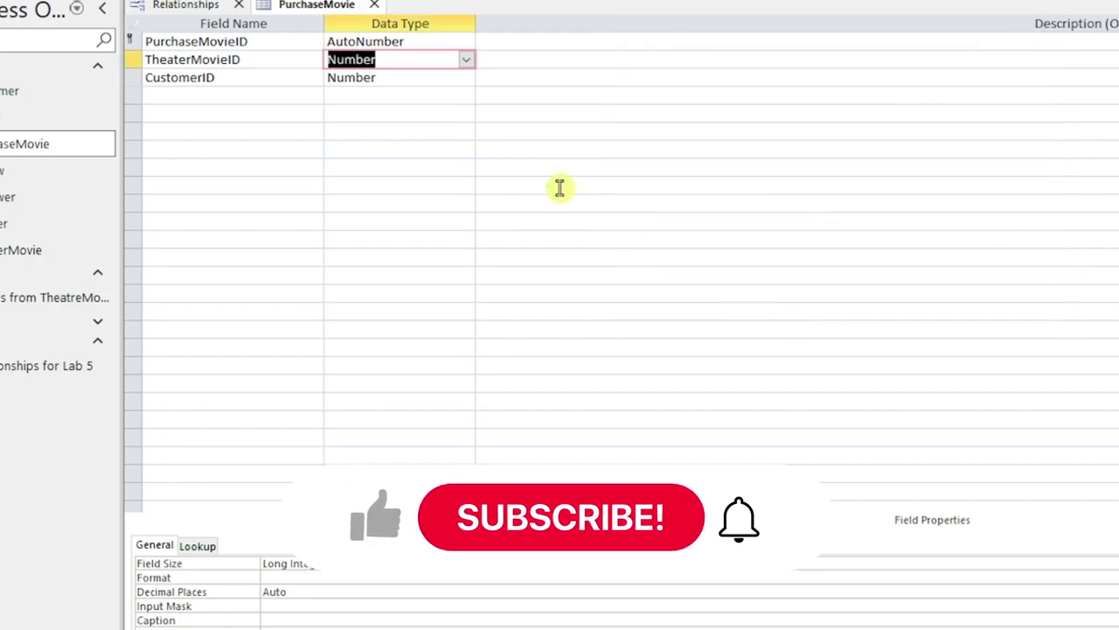
{"action": "left_click", "coordinate": [466, 61]}
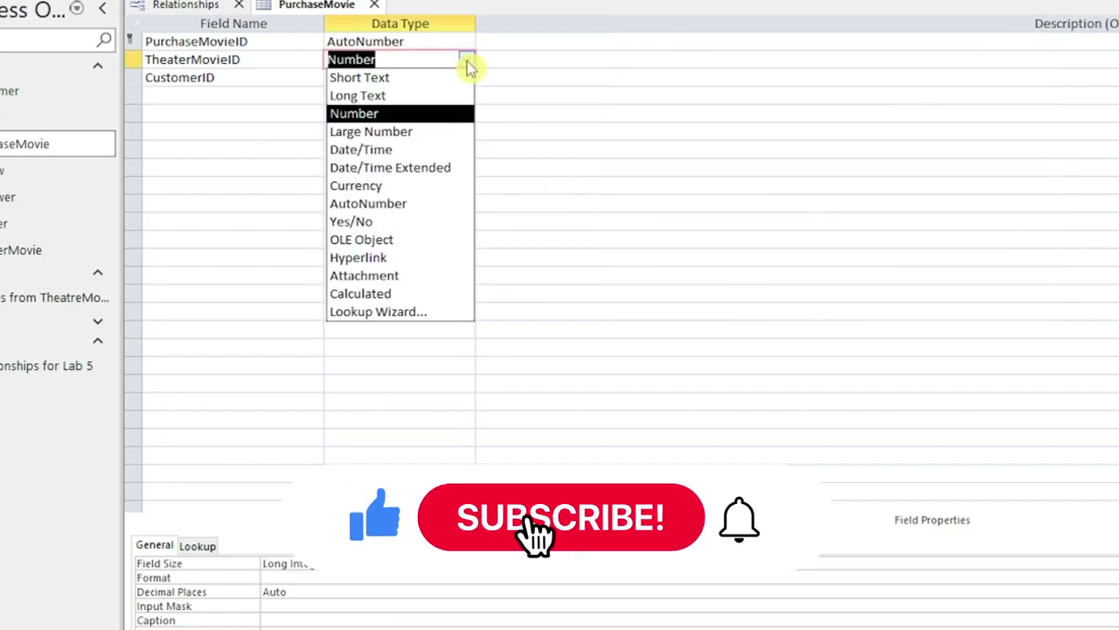
{"action": "left_click", "coordinate": [466, 61]}
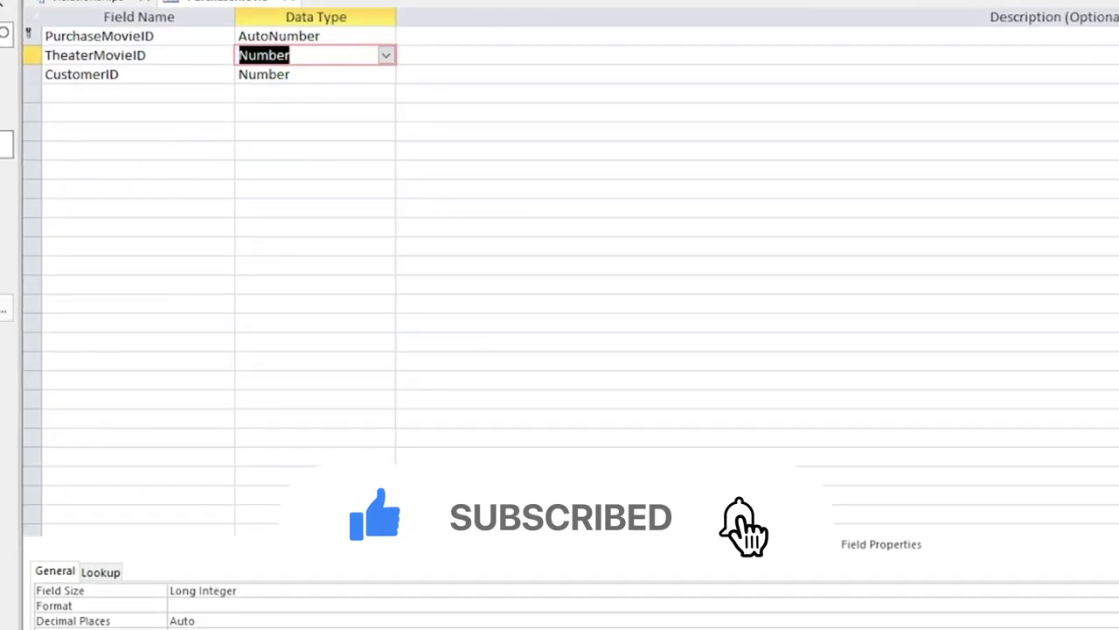
{"action": "left_click", "coordinate": [437, 69]}
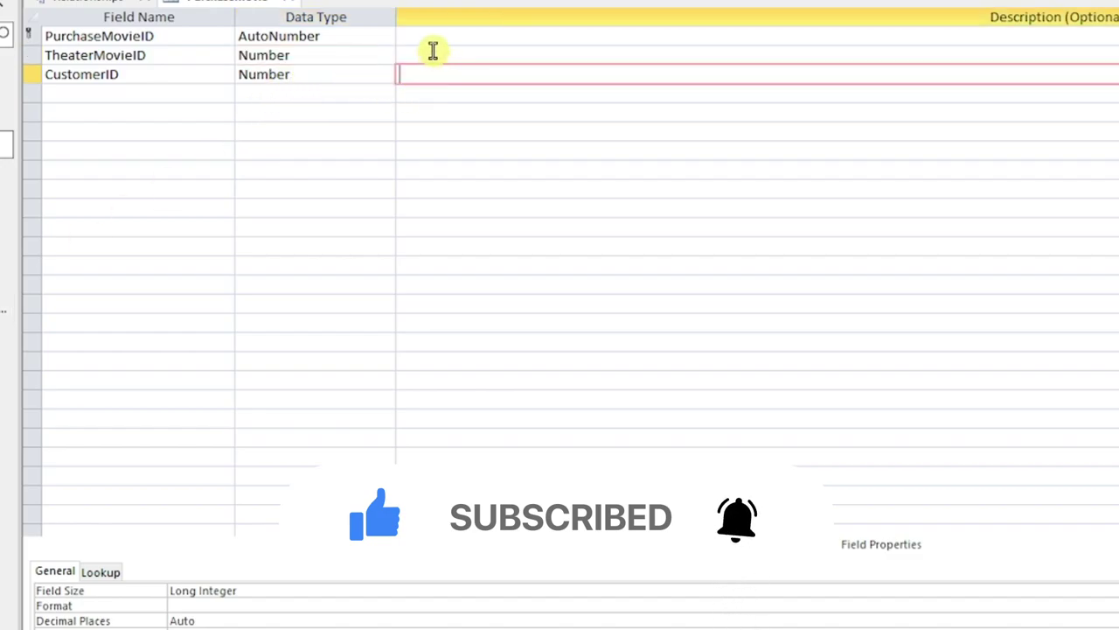
{"action": "left_click", "coordinate": [432, 53]}
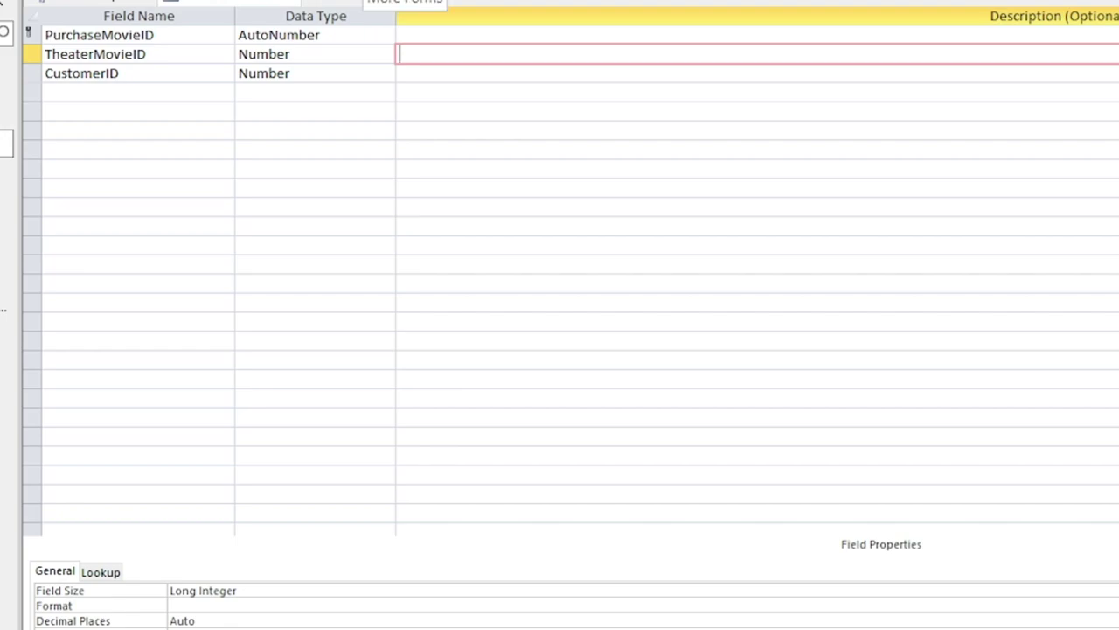
Close the design of the PurchaseMovie table.
{"action": "left_click", "coordinate": [293, 1]}
{"action": "left_click", "coordinate": [697, 372]}
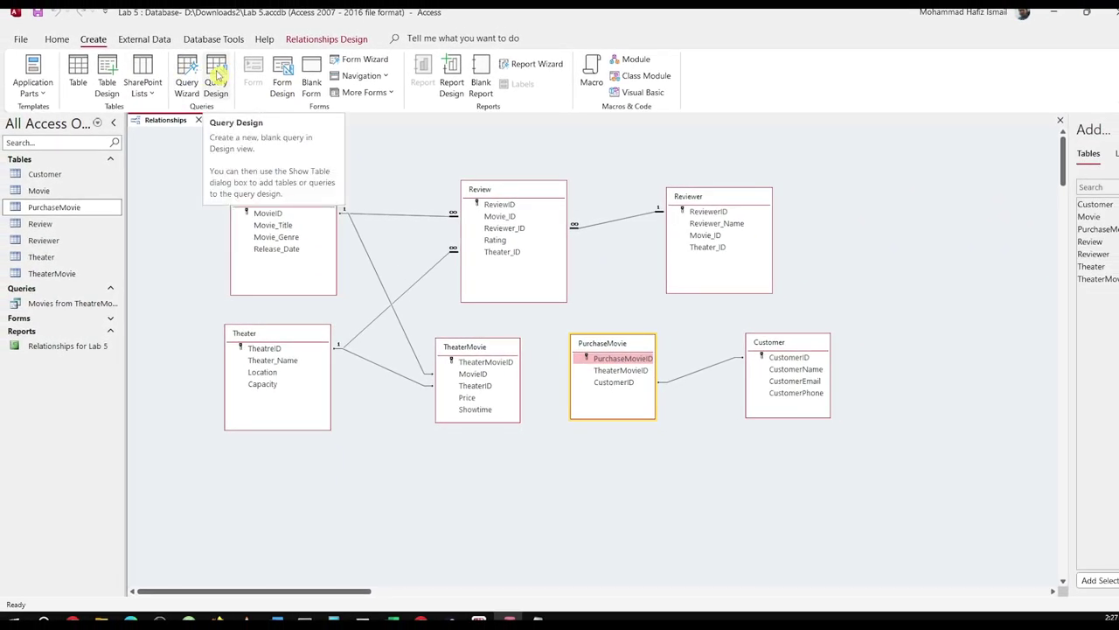
{"action": "left_click", "coordinate": [216, 77]}
Open the PurchaseMovie datasheet and choose the second customer from the CustomerID lookup for a new record.
{"action": "left_click", "coordinate": [25, 72]}
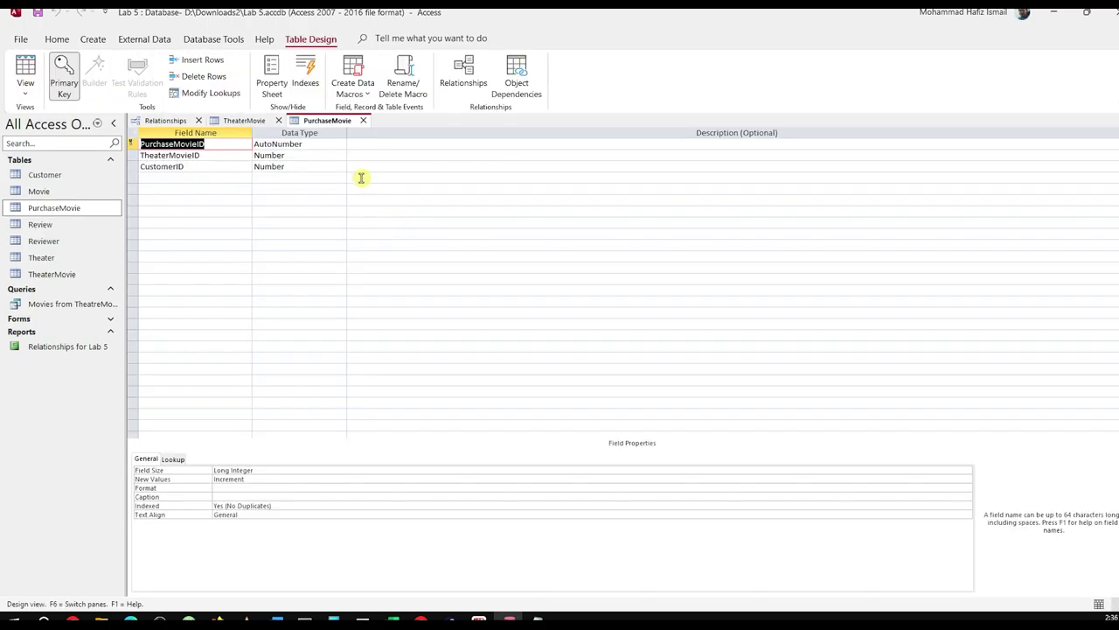
{"action": "double_click", "coordinate": [55, 208]}
{"action": "left_click", "coordinate": [294, 144]}
{"action": "left_click", "coordinate": [302, 146]}
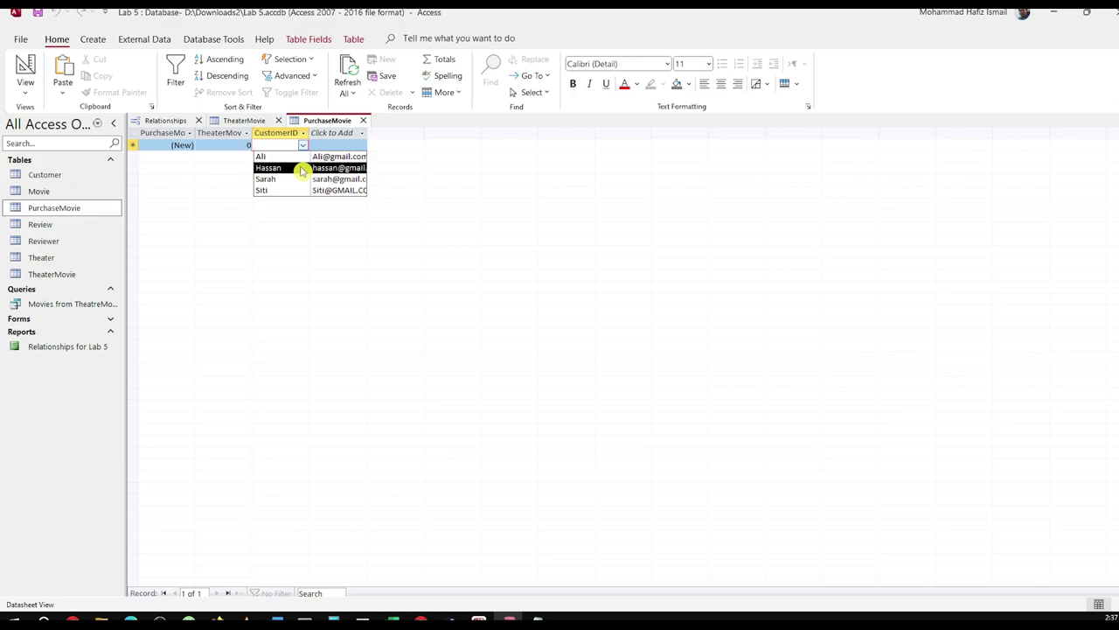
{"action": "left_click", "coordinate": [301, 170]}
Widen the TheaterMovieID column and enter 3 as the TheaterMovieID of the first purchase record.
{"action": "left_click", "coordinate": [233, 145]}
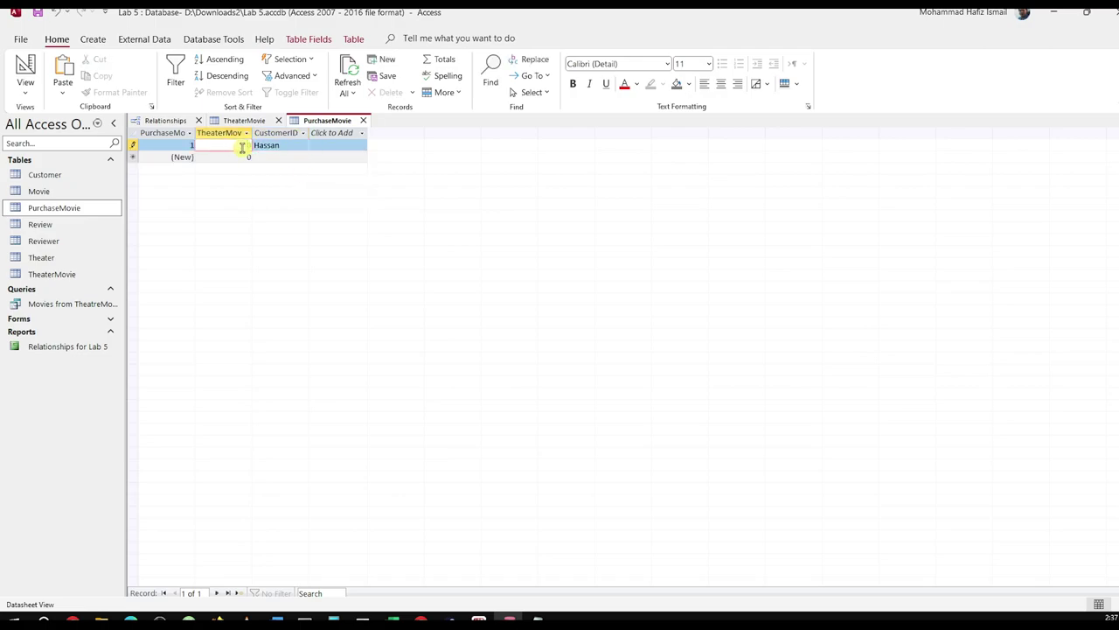
{"action": "left_click", "coordinate": [362, 132]}
{"action": "left_click", "coordinate": [342, 142]}
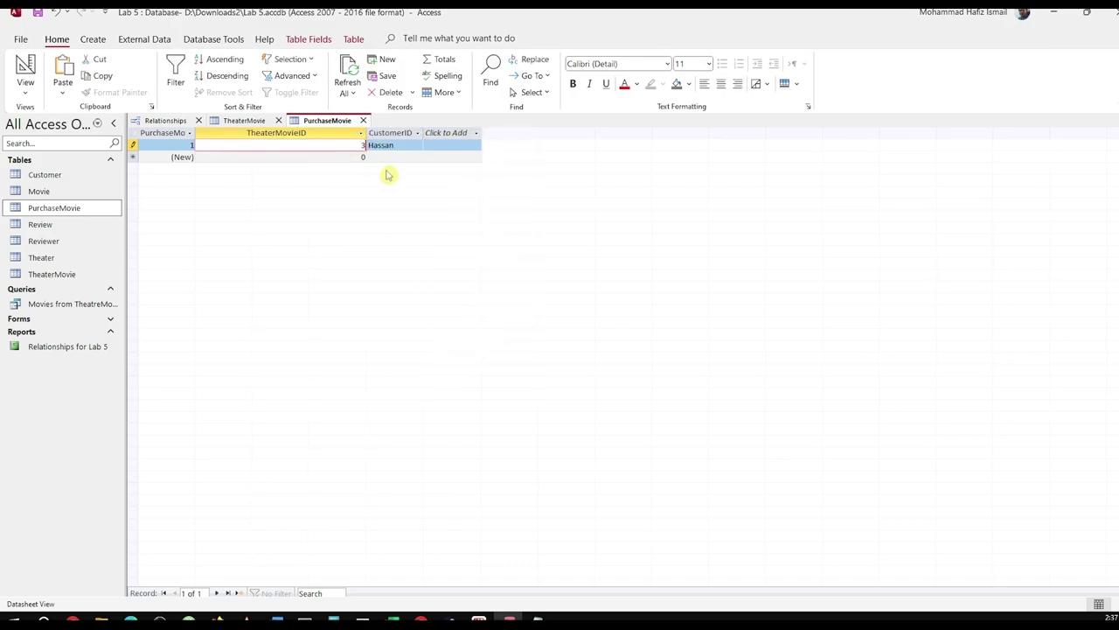
Set the TheaterMovieID of the first purchase record to 2.
{"action": "left_click", "coordinate": [390, 147]}
{"action": "left_click", "coordinate": [361, 145]}
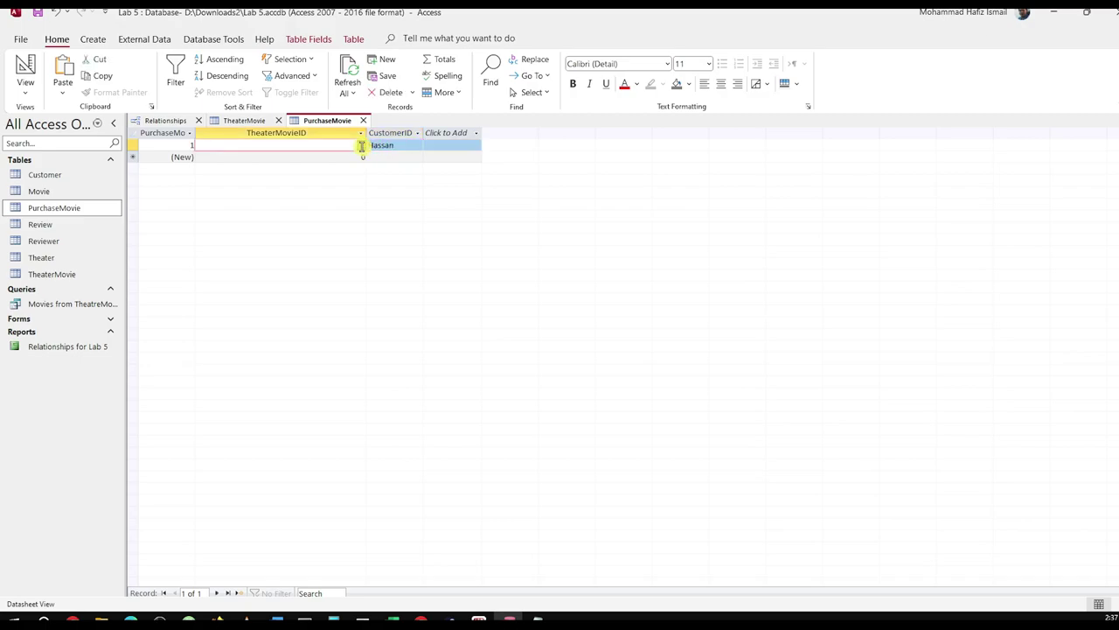
{"action": "type", "text": "2"}
{"action": "left_click", "coordinate": [417, 146]}
{"action": "left_click", "coordinate": [389, 147]}
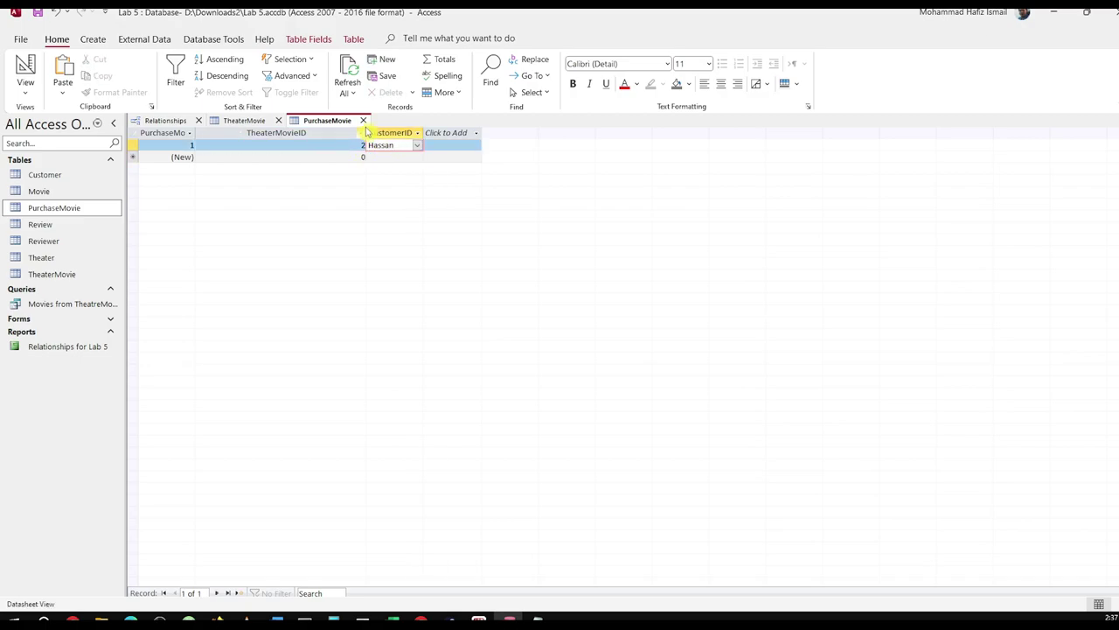
Close the PurchaseMovie table and save its layout changes.
{"action": "left_click", "coordinate": [364, 120]}
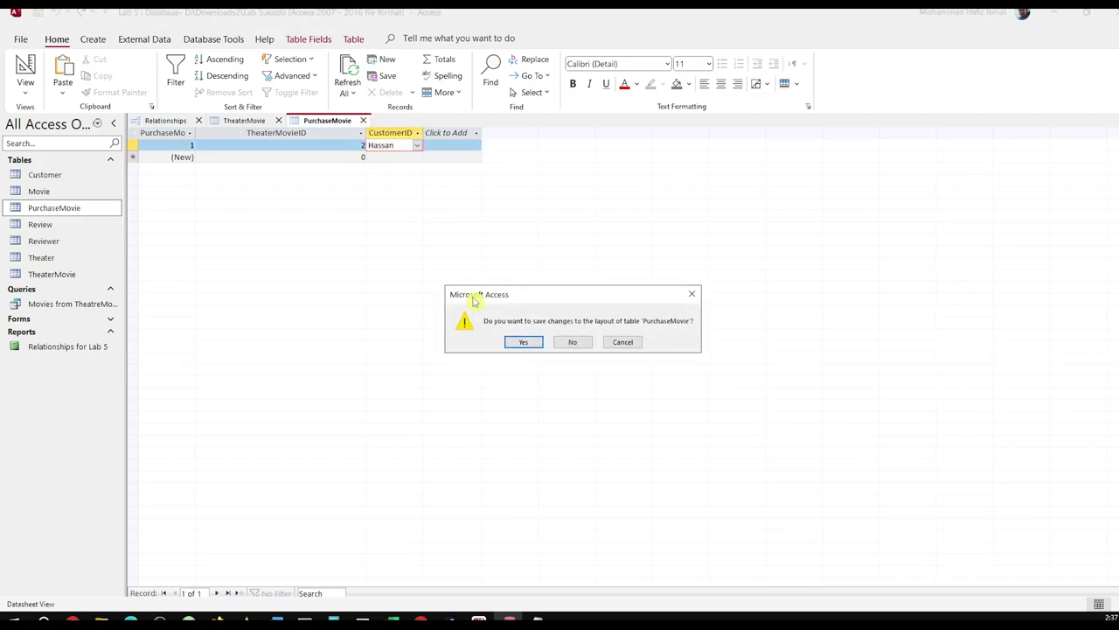
{"action": "left_click", "coordinate": [516, 343]}
Reopen the PurchaseMovie table and delete its first record.
{"action": "right_click", "coordinate": [83, 210]}
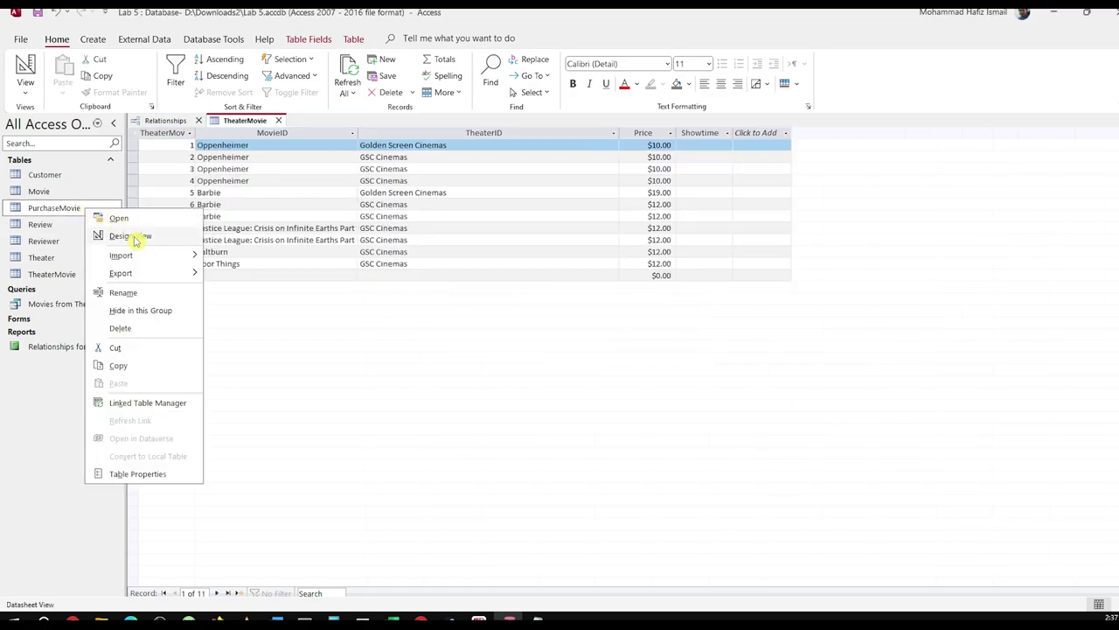
{"action": "left_click", "coordinate": [79, 210]}
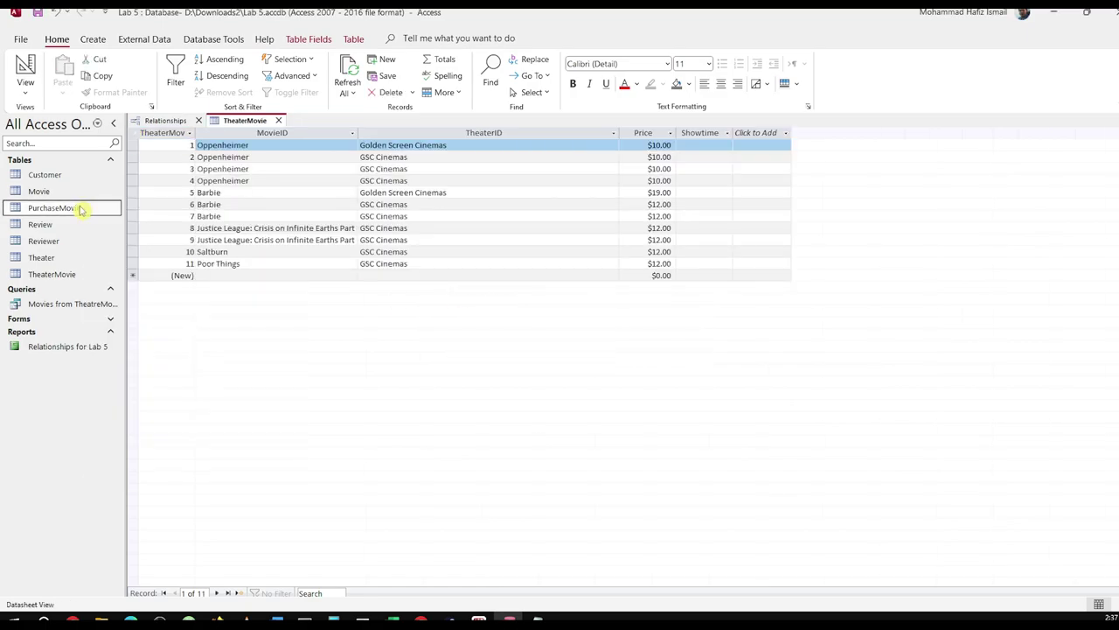
{"action": "double_click", "coordinate": [79, 210]}
{"action": "left_click", "coordinate": [137, 144]}
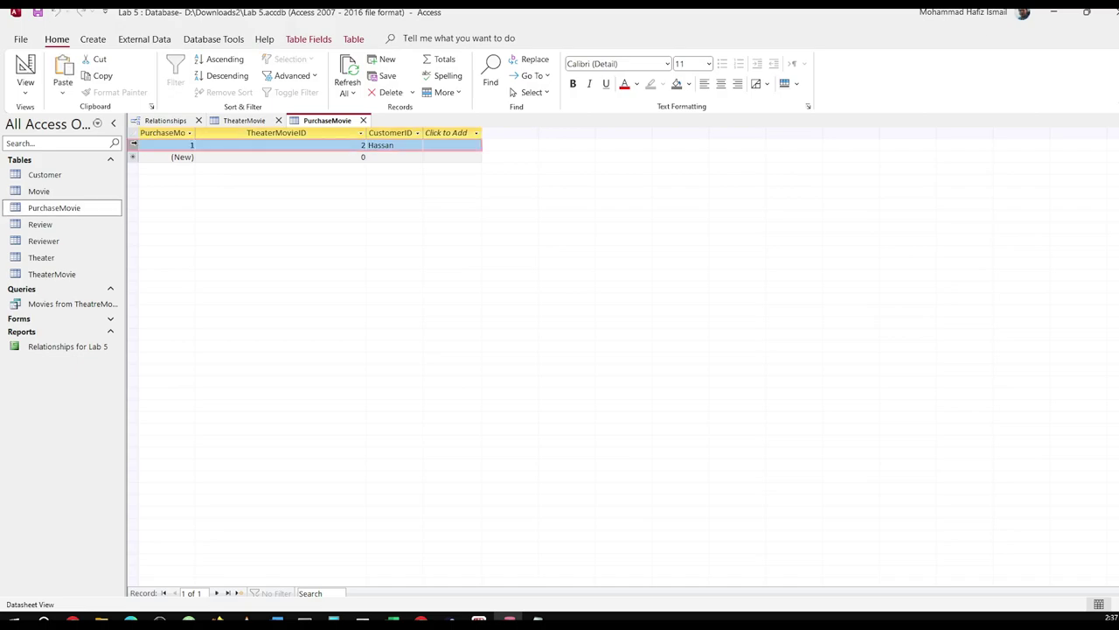
{"action": "right_click", "coordinate": [136, 145]}
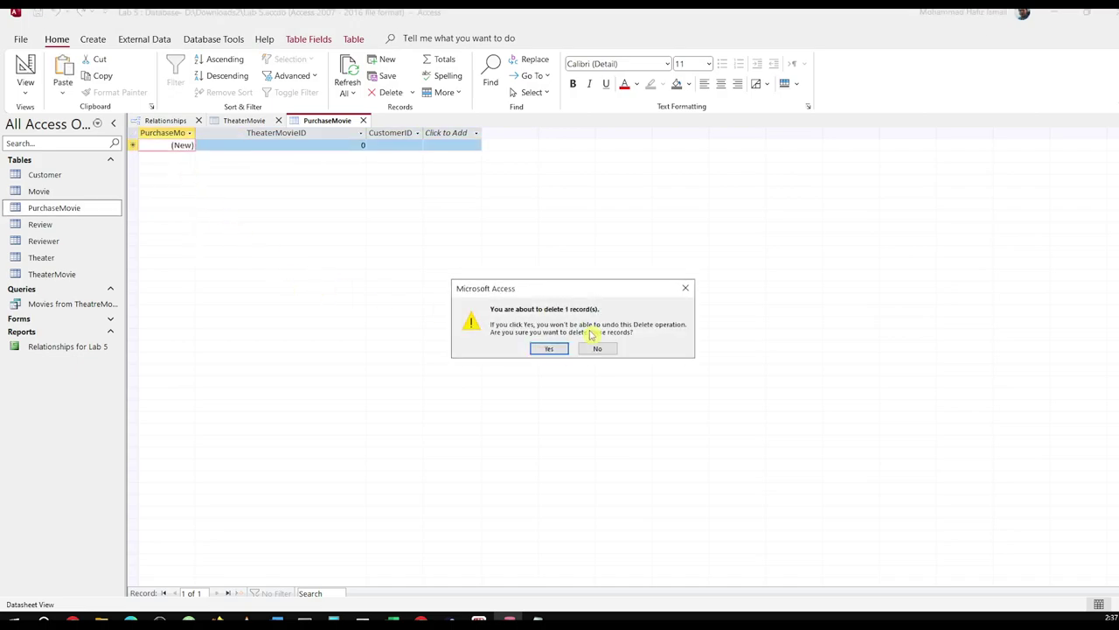
{"action": "left_click", "coordinate": [549, 348]}
Open PurchaseMovie in Design View and start a lookup on TheaterMovieID that takes its values from the TheaterMovie table.
{"action": "right_click", "coordinate": [75, 208]}
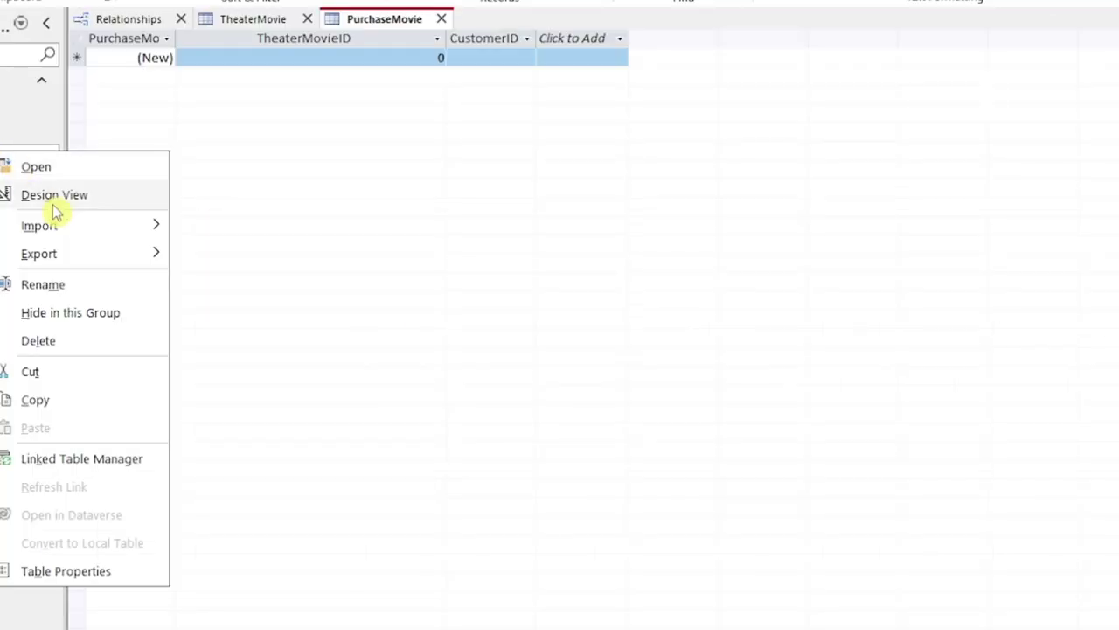
{"action": "left_click", "coordinate": [119, 239]}
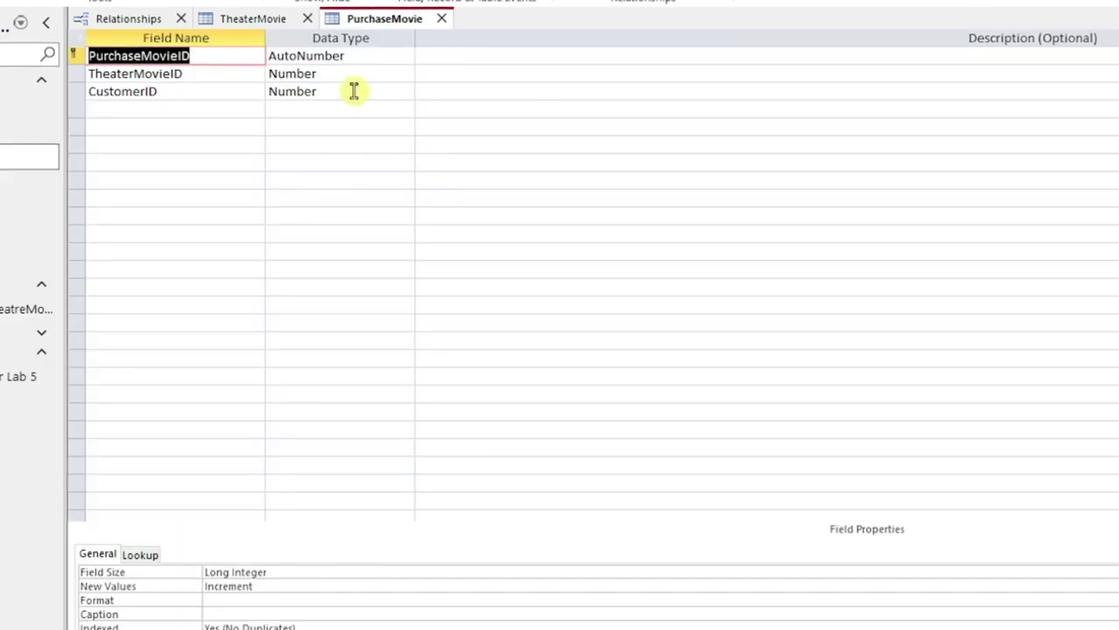
{"action": "left_click", "coordinate": [355, 75]}
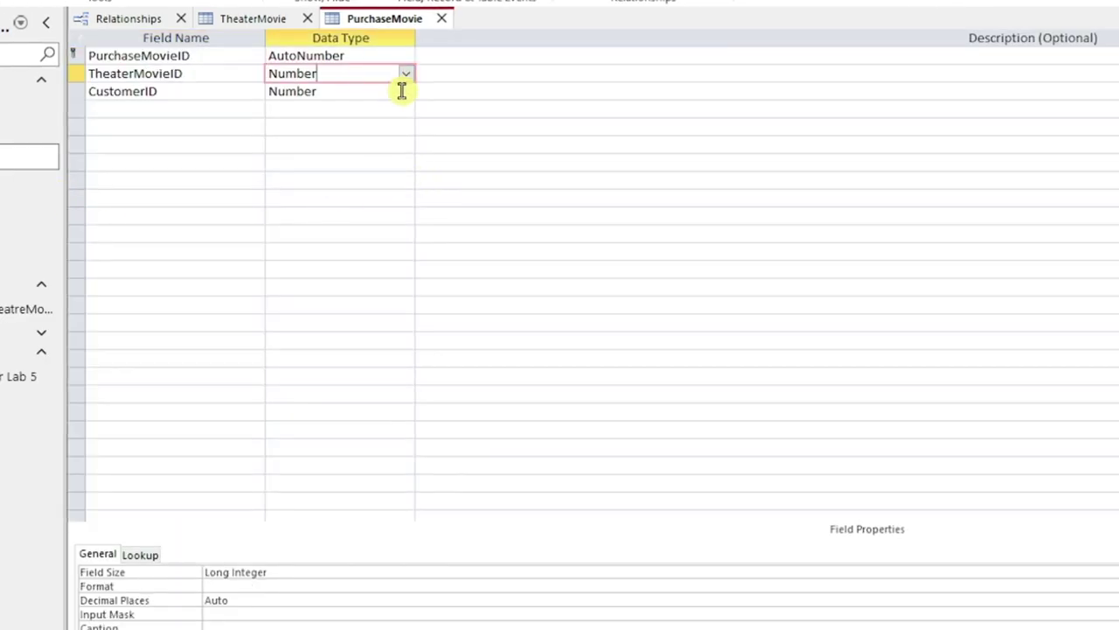
{"action": "left_click", "coordinate": [405, 76]}
{"action": "left_click", "coordinate": [322, 324]}
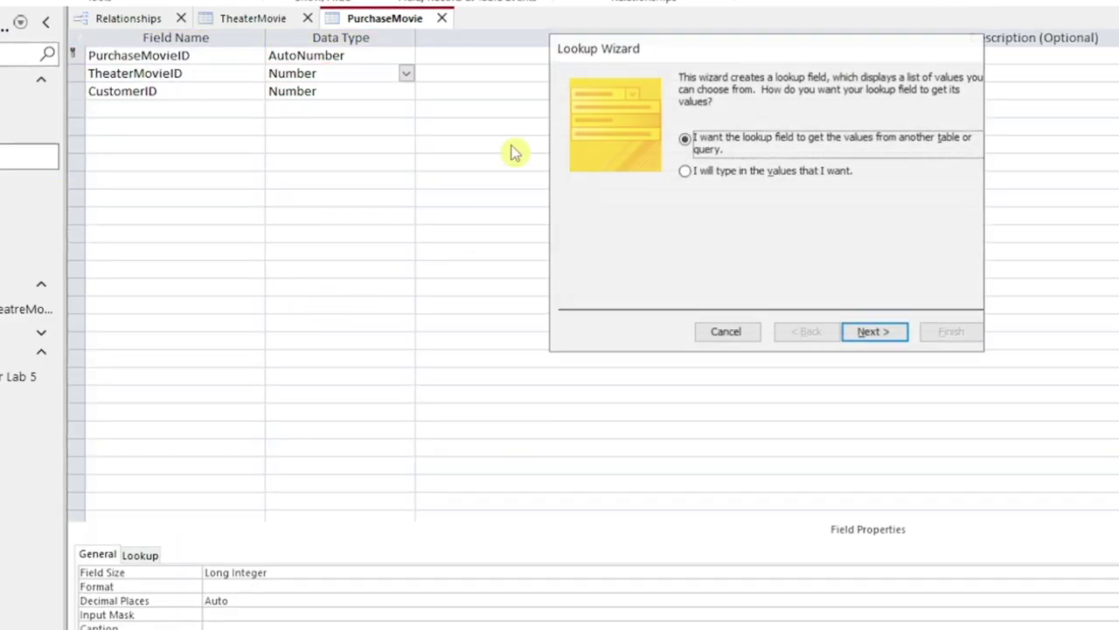
{"action": "left_click", "coordinate": [874, 341]}
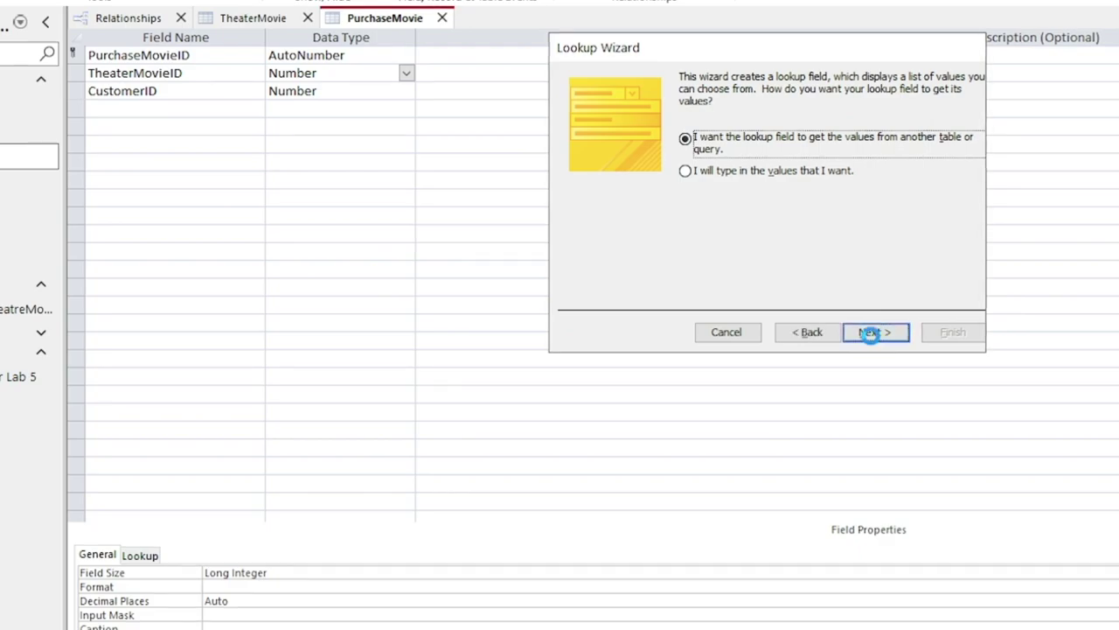
{"action": "left_click", "coordinate": [767, 142]}
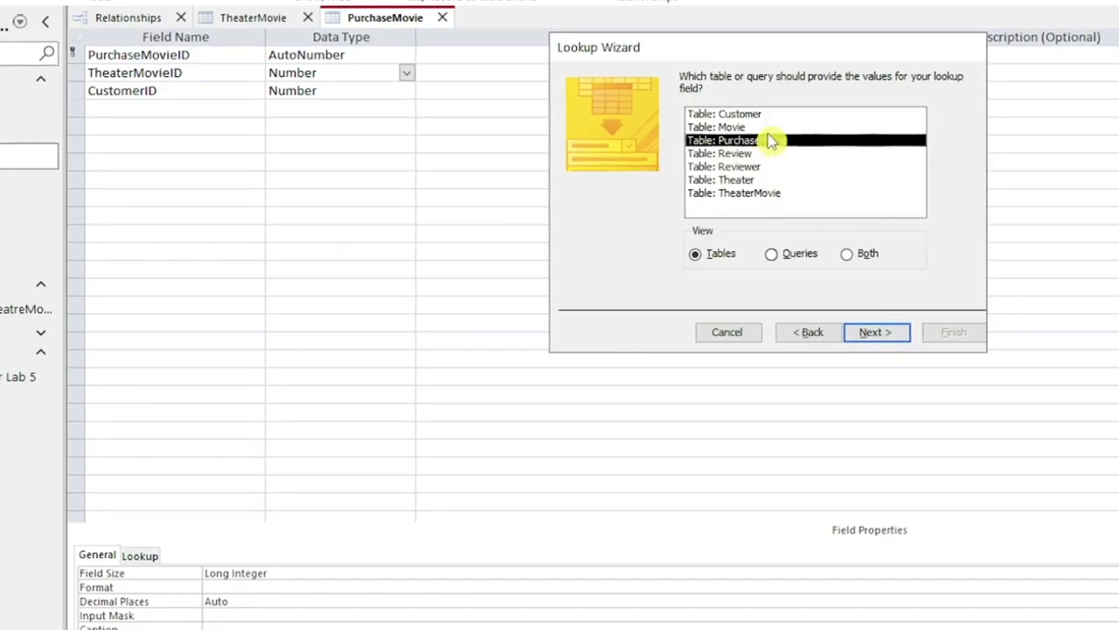
{"action": "left_click", "coordinate": [774, 193]}
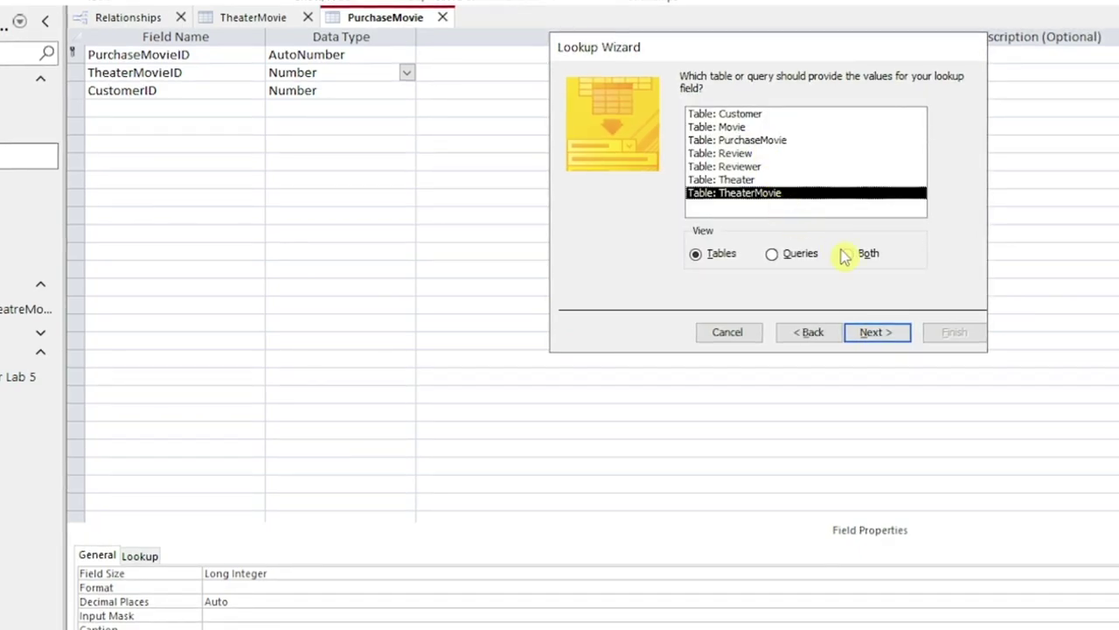
{"action": "left_click", "coordinate": [870, 334]}
Include MovieID and TheaterID as lookup fields and sort the list ascending by TheaterMovieID.
{"action": "left_click", "coordinate": [623, 219]}
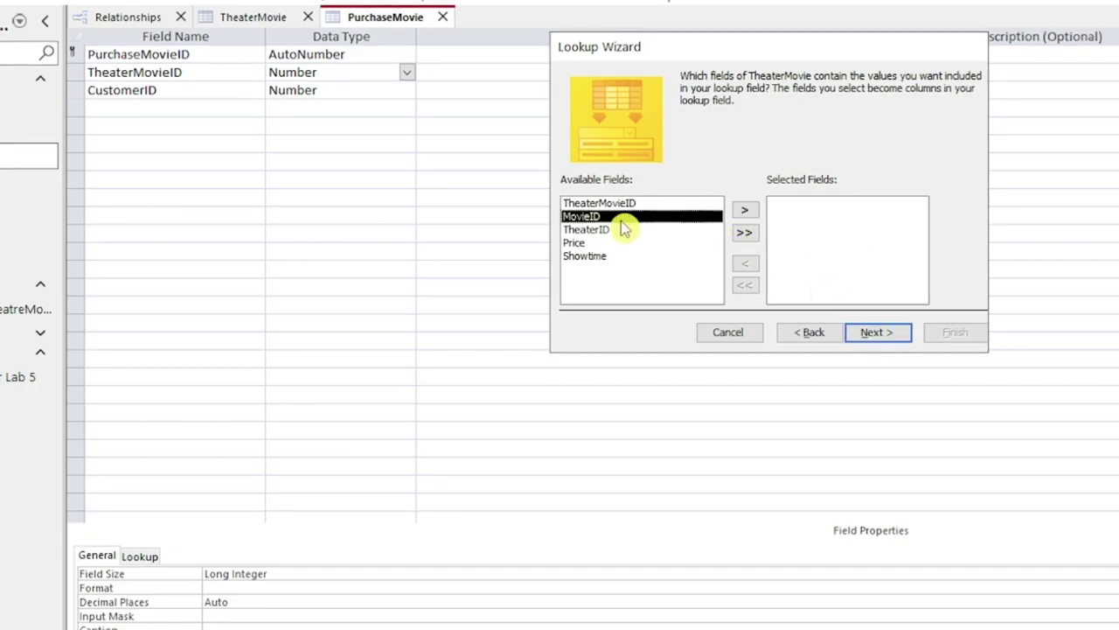
{"action": "left_click", "coordinate": [744, 211]}
{"action": "left_click", "coordinate": [744, 211]}
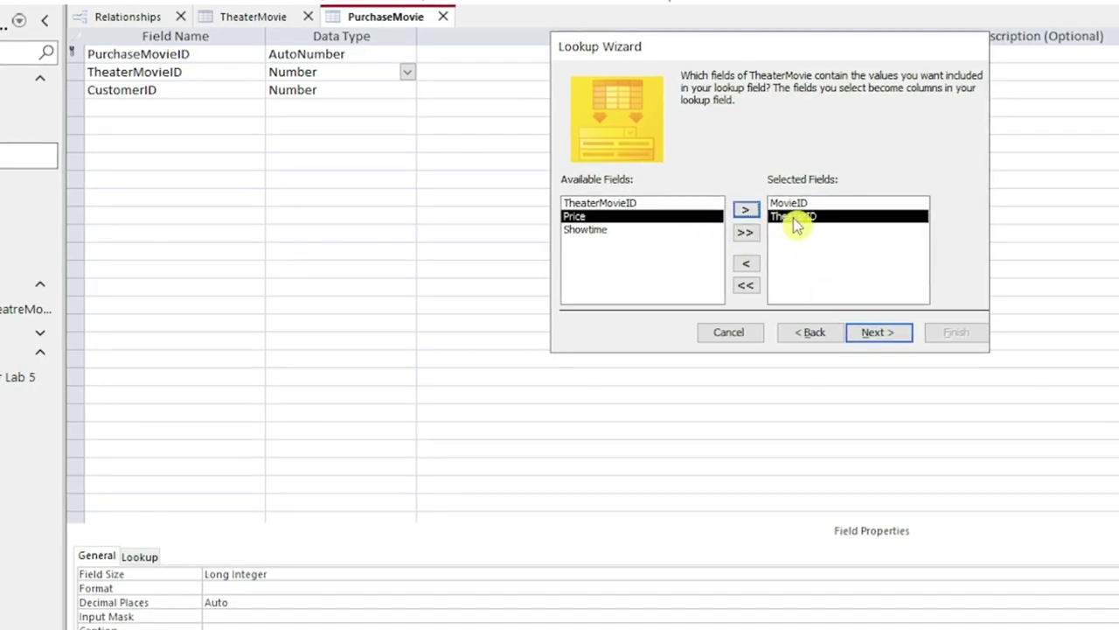
{"action": "left_click", "coordinate": [879, 343]}
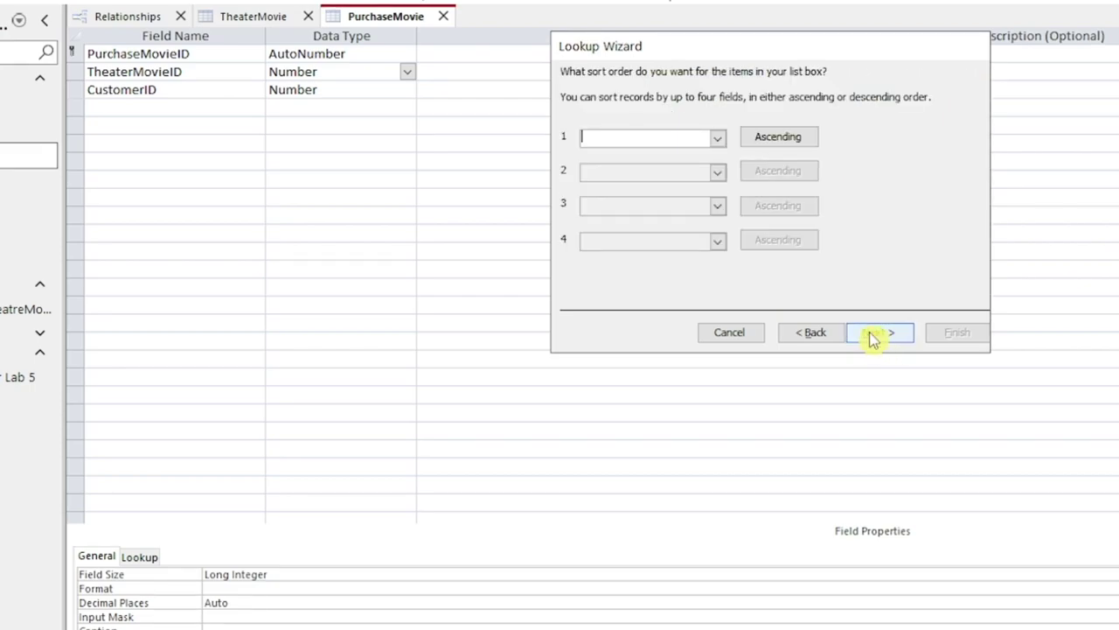
{"action": "left_click", "coordinate": [717, 138]}
{"action": "left_click", "coordinate": [687, 170]}
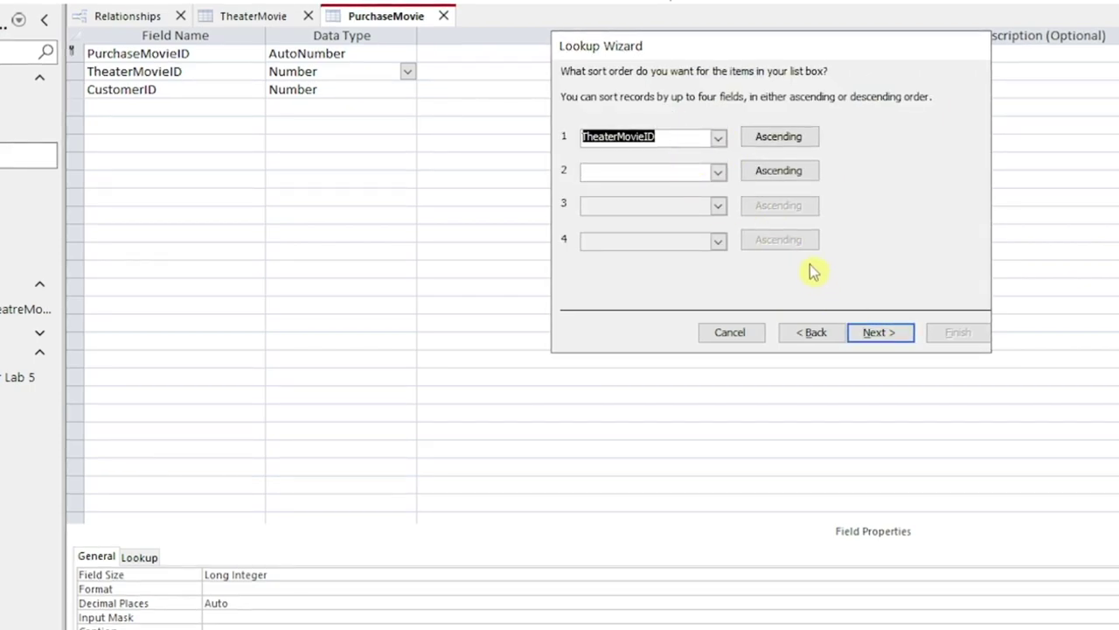
{"action": "left_click", "coordinate": [812, 332]}
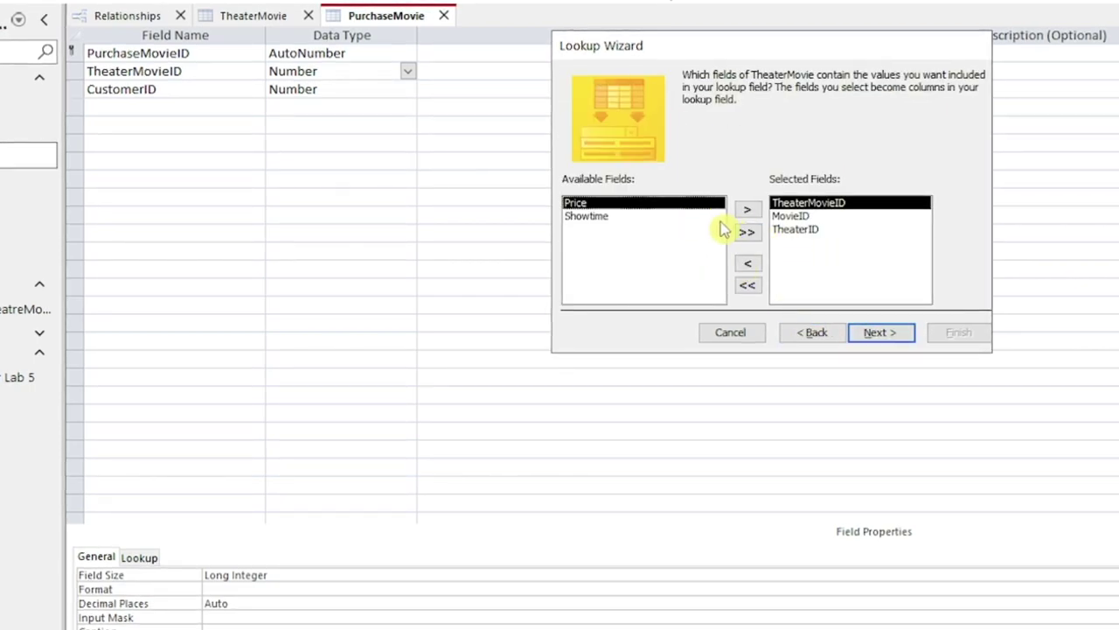
{"action": "left_click", "coordinate": [875, 337]}
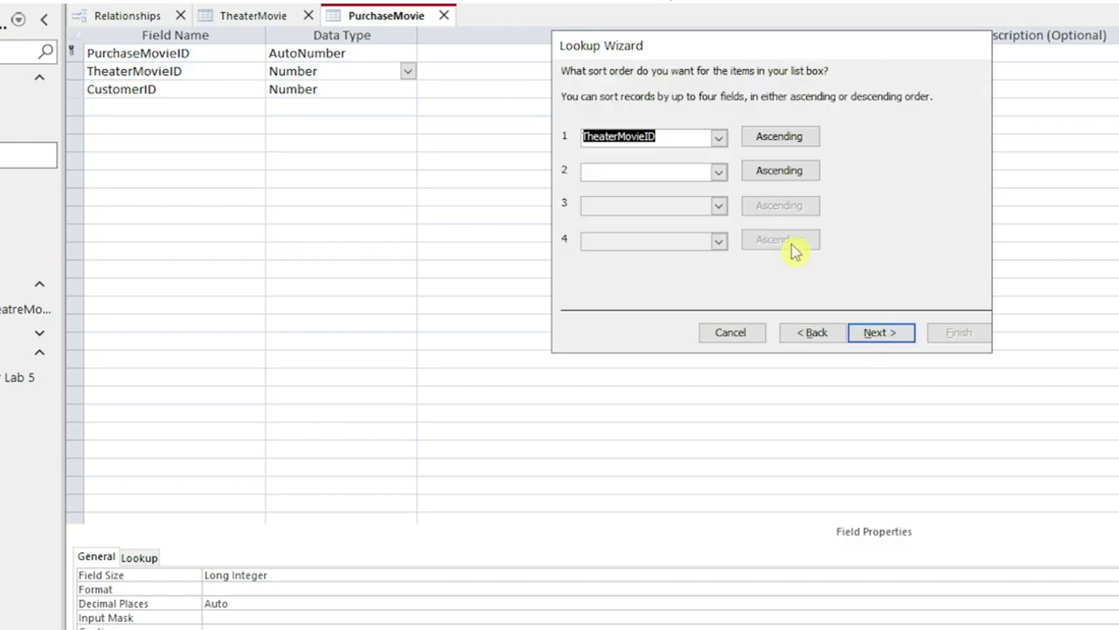
{"action": "left_click", "coordinate": [877, 335]}
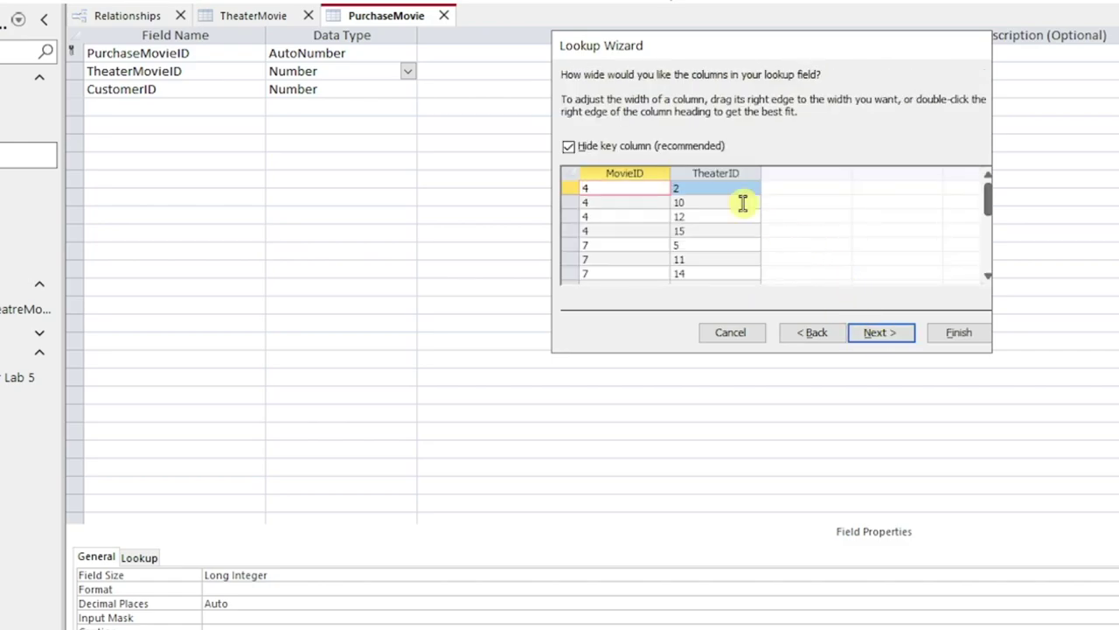
Examine the MovieID and TheaterID values in the lookup column preview.
{"action": "left_click", "coordinate": [715, 191]}
{"action": "left_click", "coordinate": [701, 199]}
{"action": "left_click", "coordinate": [639, 189]}
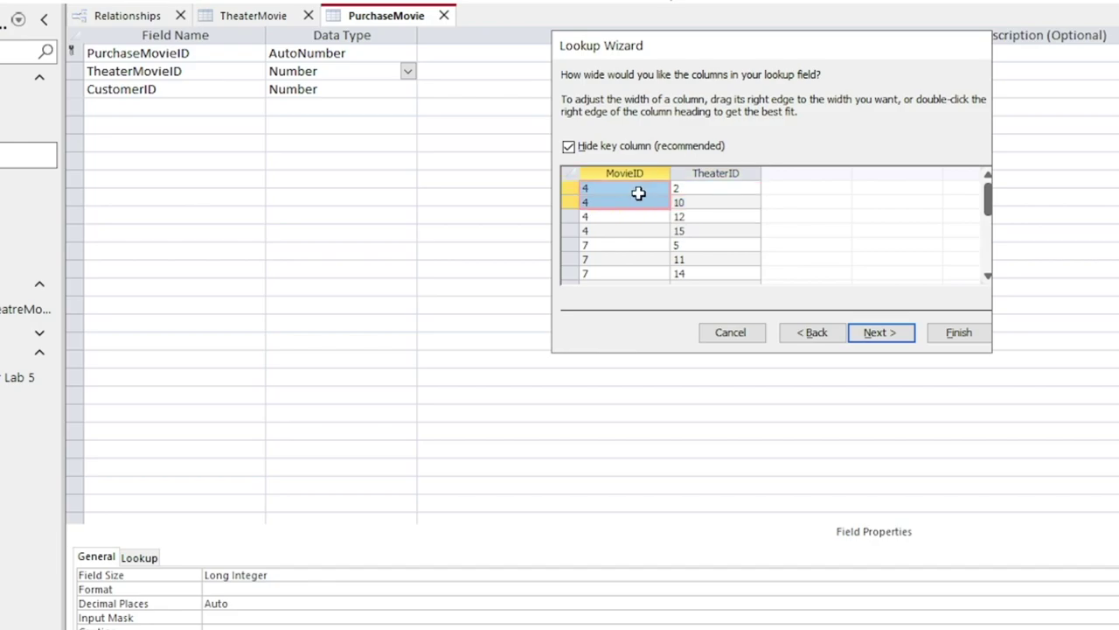
{"action": "left_click", "coordinate": [700, 188]}
{"action": "left_click_drag", "start_coordinate": [647, 217], "coordinate": [644, 205]}
{"action": "left_click", "coordinate": [645, 174]}
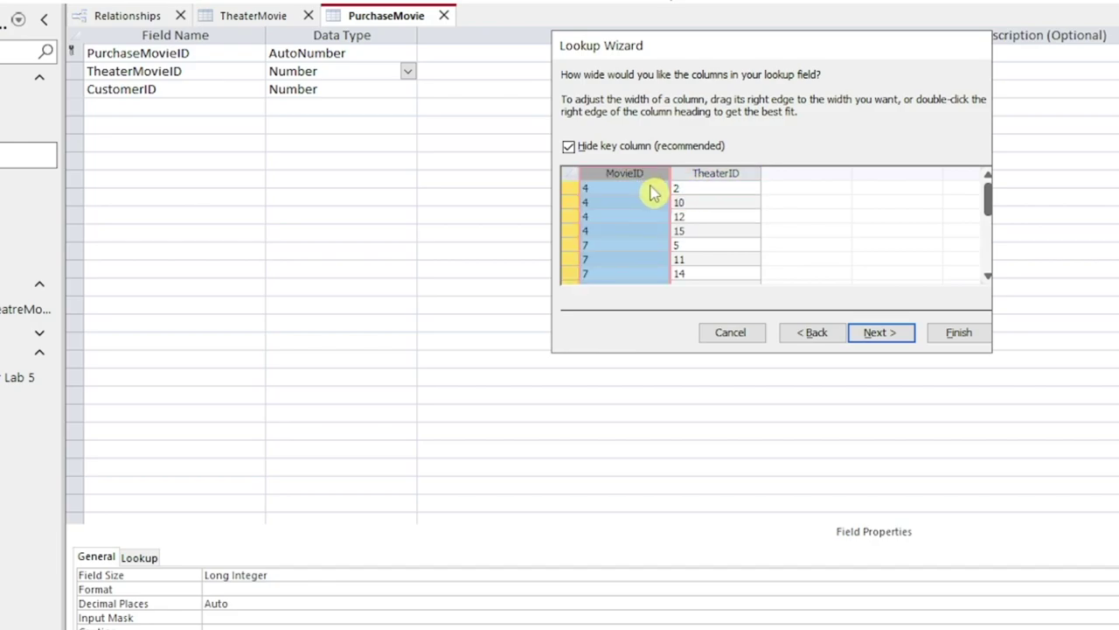
{"action": "left_click", "coordinate": [647, 190]}
{"action": "left_click", "coordinate": [688, 200]}
{"action": "left_click", "coordinate": [641, 187]}
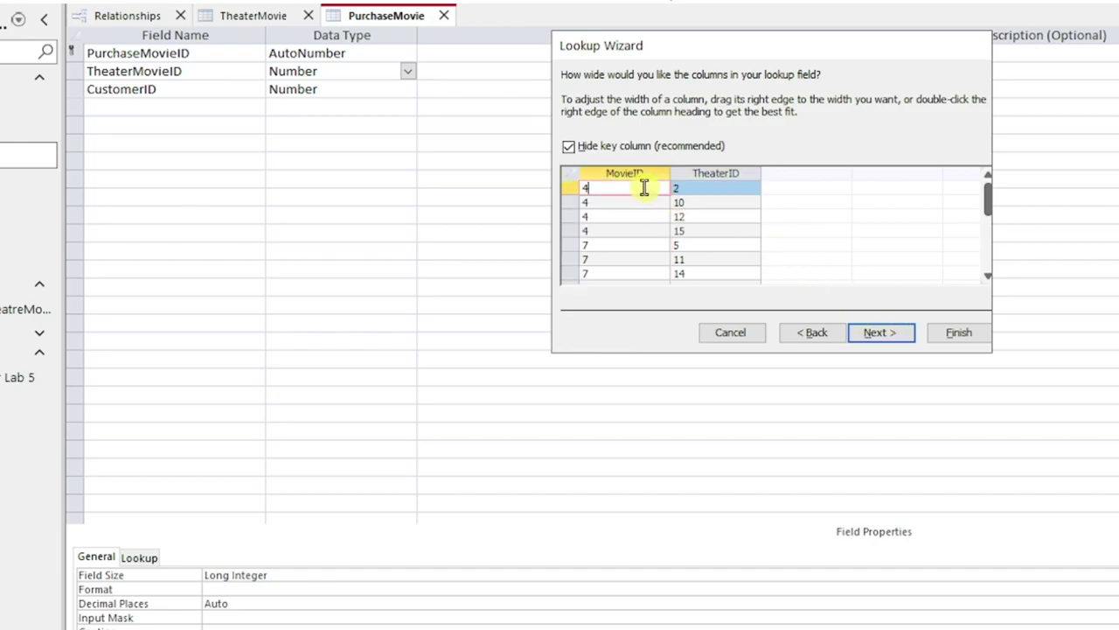
{"action": "left_click", "coordinate": [700, 201]}
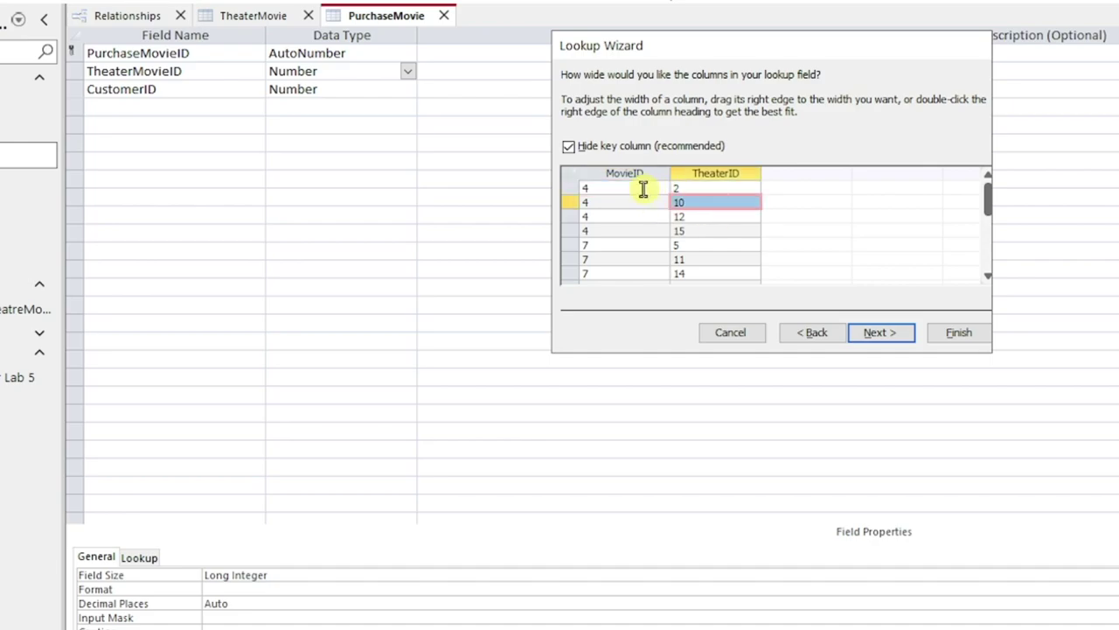
{"action": "left_click", "coordinate": [642, 187]}
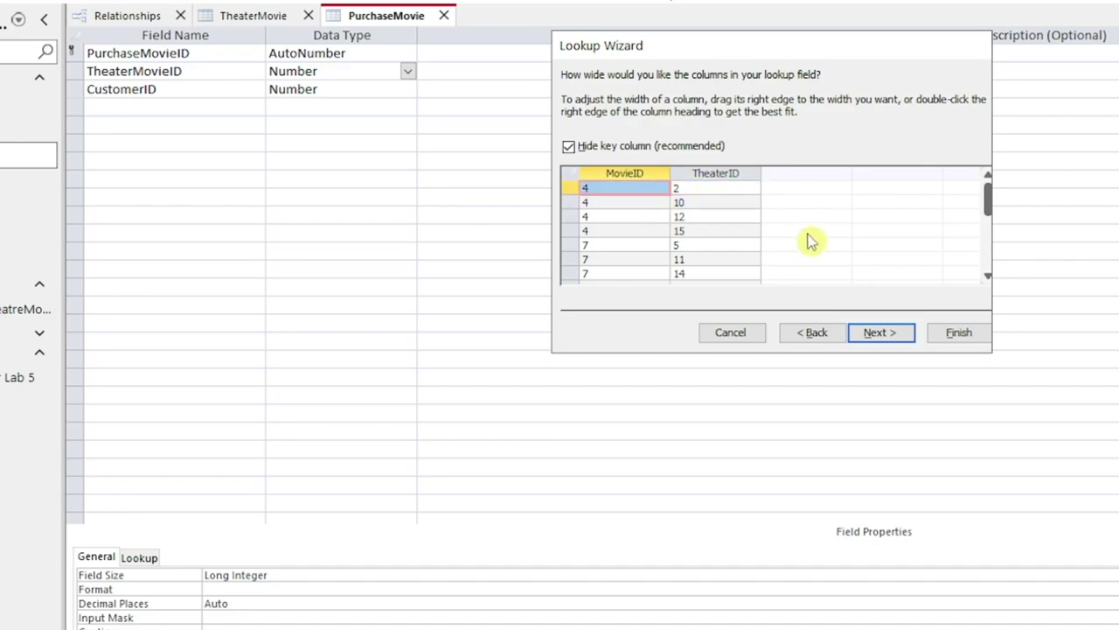
Cancel the Lookup Wizard and close the PurchaseMovie design, saving its changes.
{"action": "left_click", "coordinate": [732, 337]}
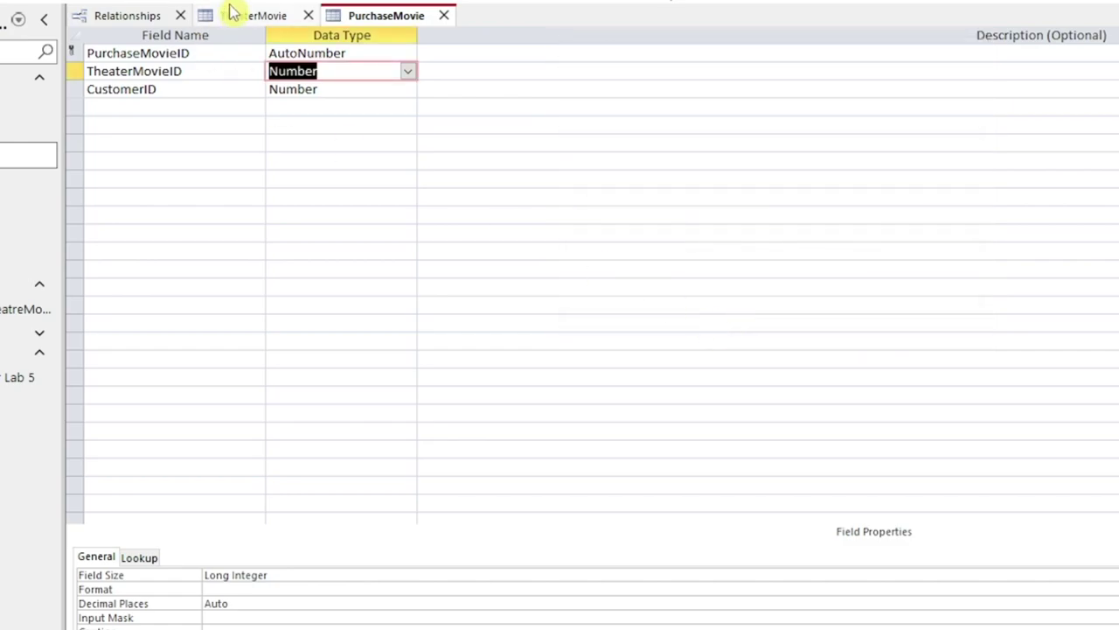
{"action": "left_click", "coordinate": [444, 15]}
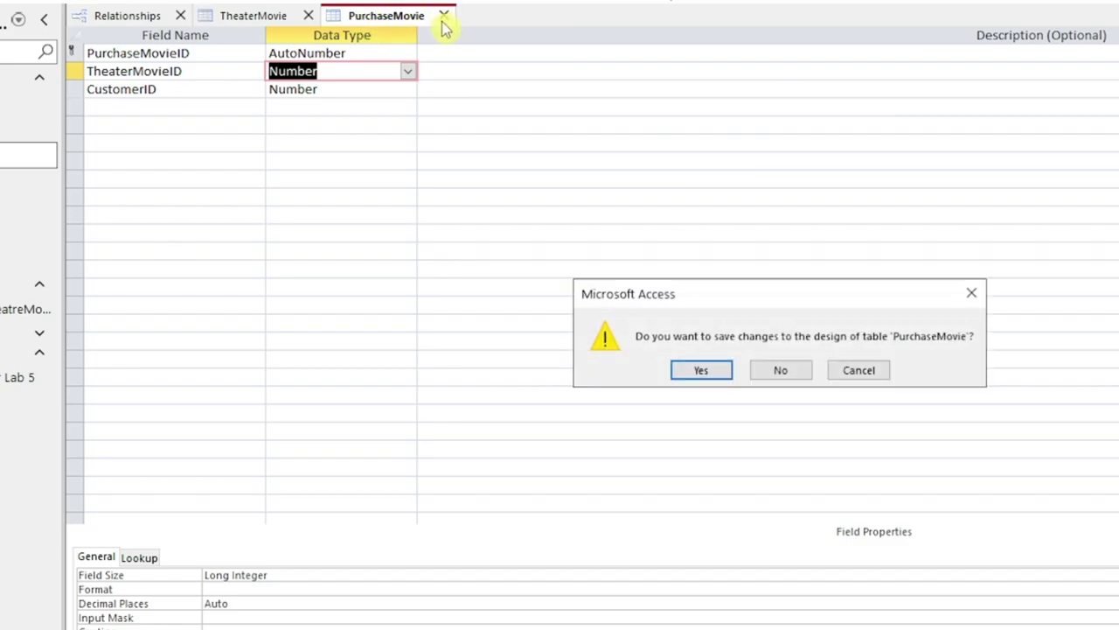
{"action": "left_click", "coordinate": [686, 370]}
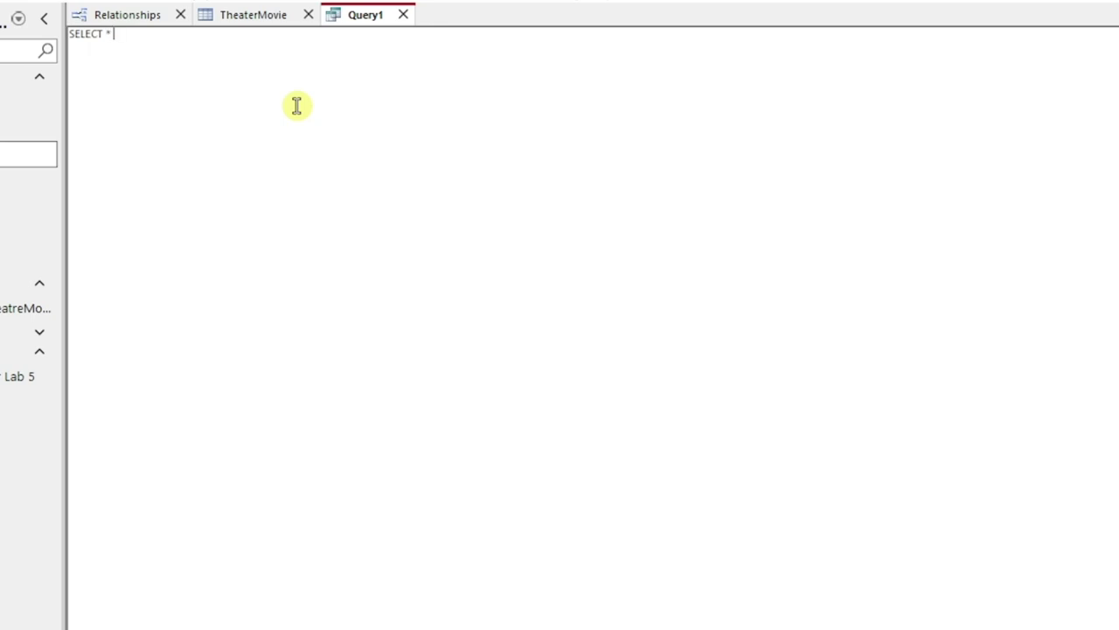
Write the SQL query's opening line as SELECT * FROM TheaterMovie as tm.
{"action": "type", "text": "FROM (TheatreMovie"}
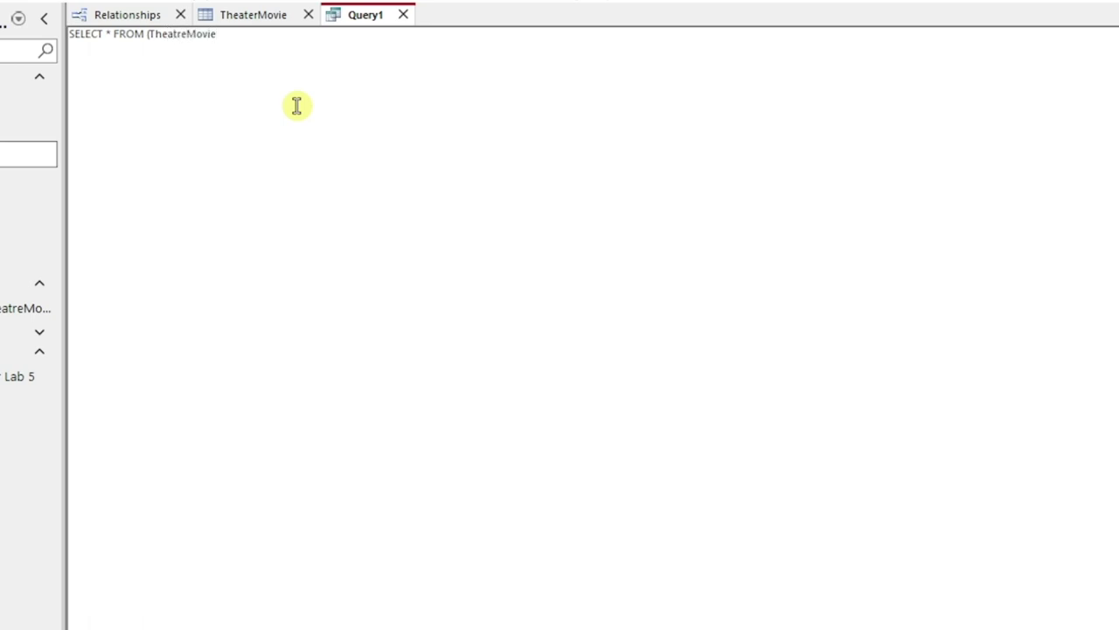
{"action": "key", "text": "Left"}
{"action": "key", "text": "BackSpace"}
{"action": "type", "text": "r"}
{"action": "key", "text": "BackSpace"}
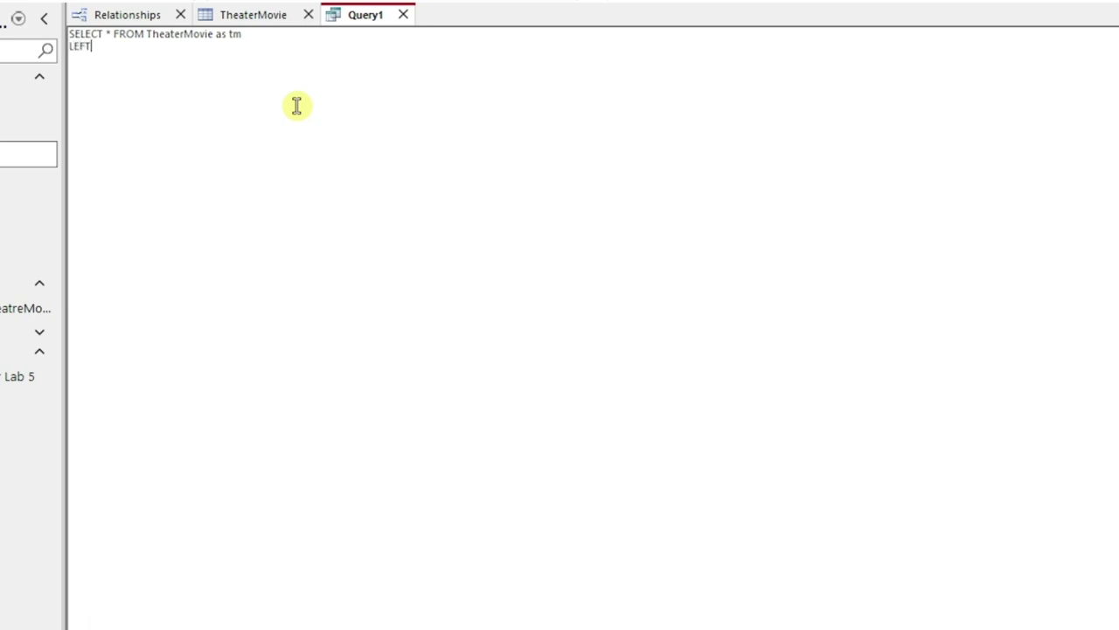
Add a LEFT JOIN to Movie as m on m.MovieID = tm.MovieID.
{"action": "type", "text": "OIN Movie as"}
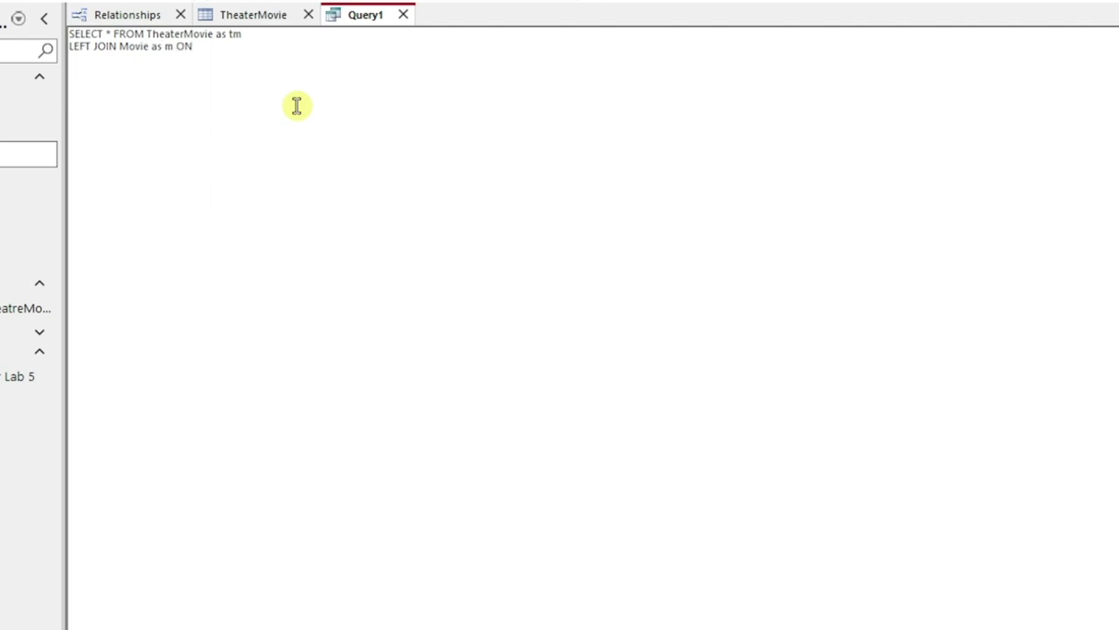
{"action": "type", "text": "m ON m.MovieID = tm.Movie"}
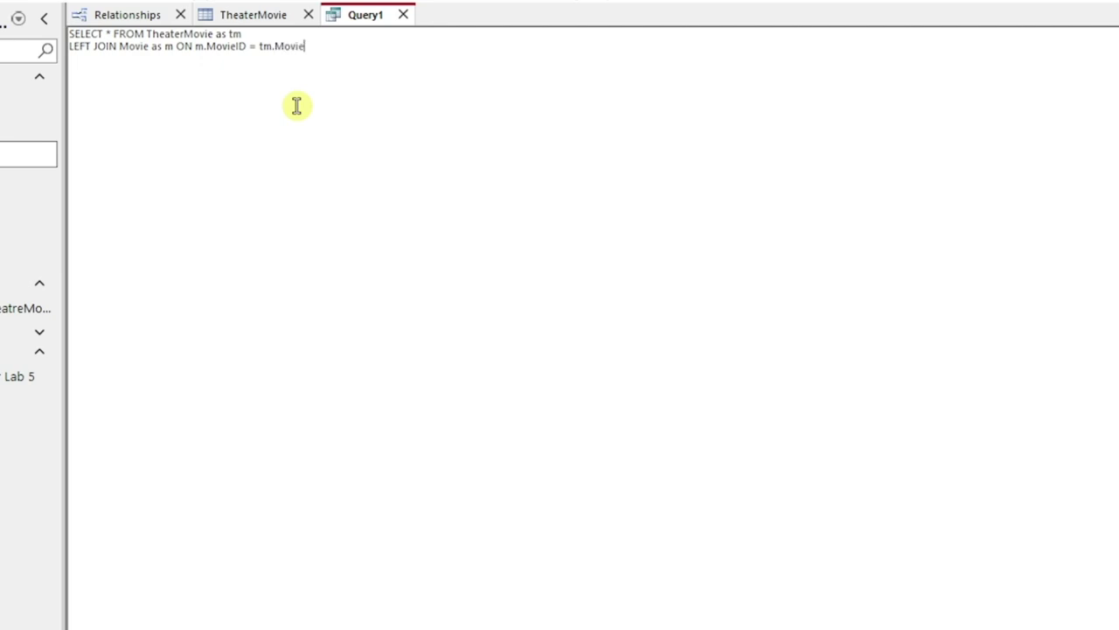
{"action": "type", "text": "ID"}
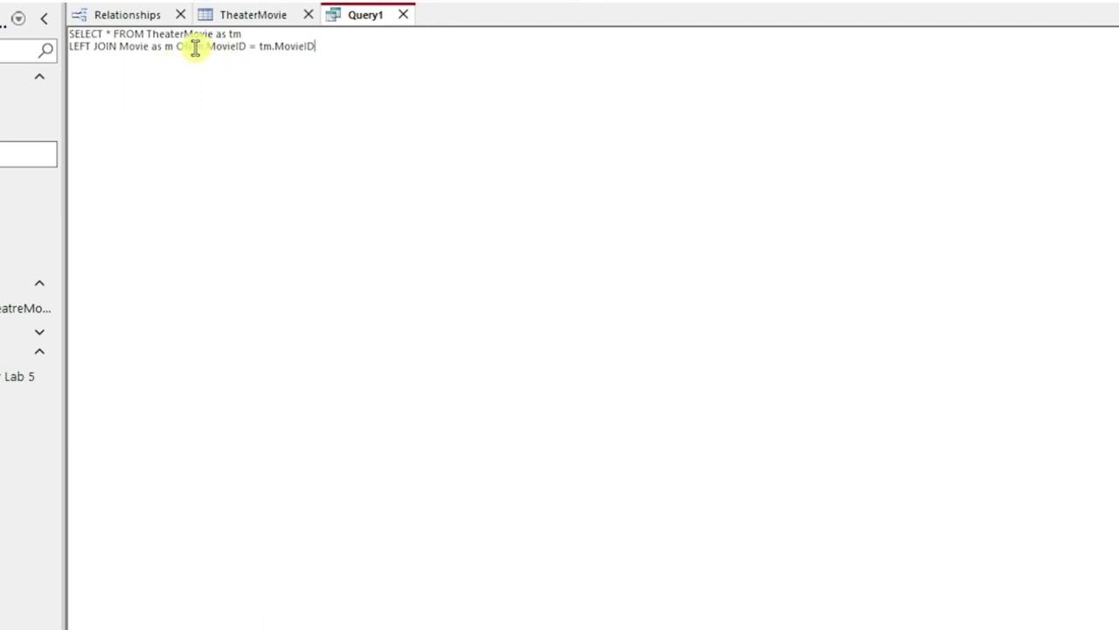
Enclose the join of TheaterMovie and Movie in parentheses, from TheaterMovie to the end of the join condition.
{"action": "left_click_drag", "start_coordinate": [193, 45], "coordinate": [355, 51]}
{"action": "left_click", "coordinate": [355, 51]}
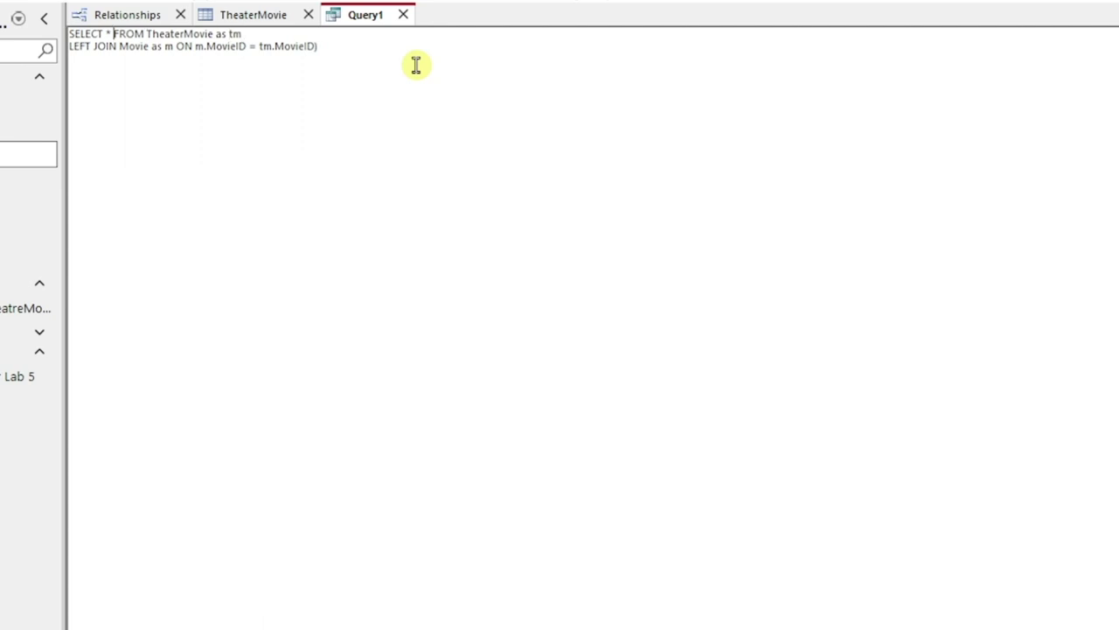
{"action": "type", "text": "("}
{"action": "key", "text": "shift+Down"}
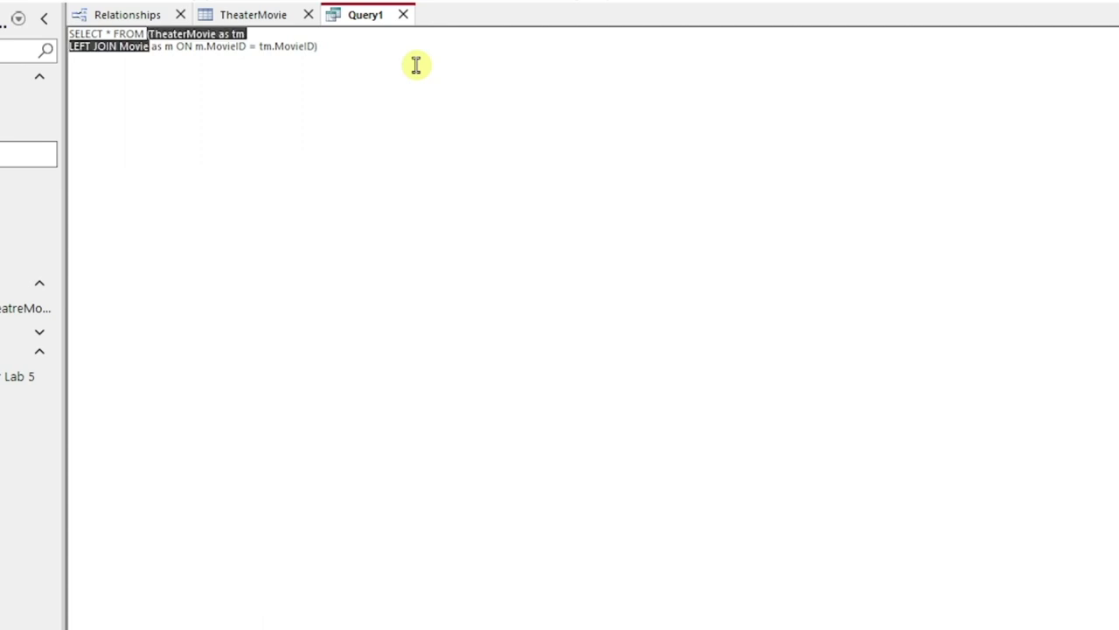
{"action": "key", "text": "shift+End"}
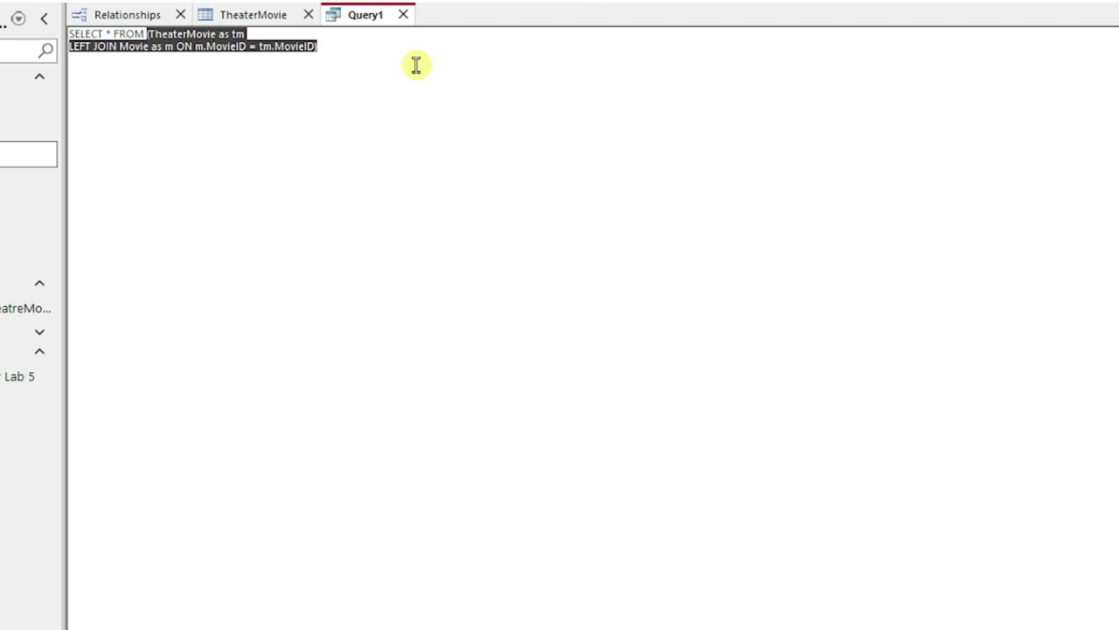
{"action": "left_click", "coordinate": [417, 65]}
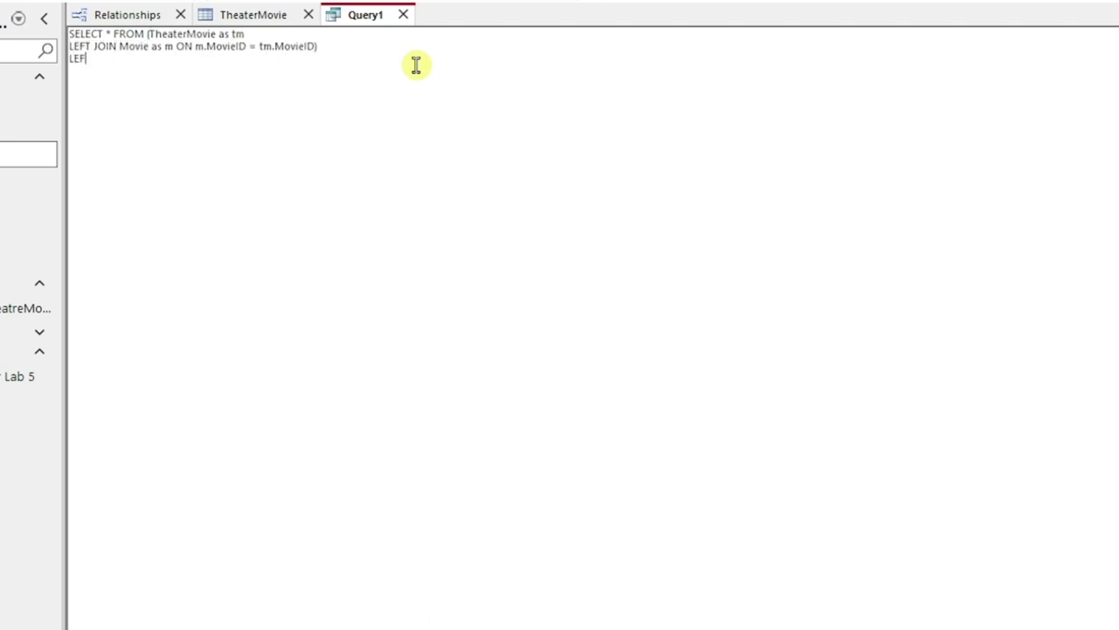
Add a LEFT JOIN to Theater as t on t.TheatreID = tm.TheaterID and check the ID field names in its condition.
{"action": "type", "text": "LEFT JOIN Ther"}
{"action": "type", "text": "ter as t ON t.TheatreID = tm.T"}
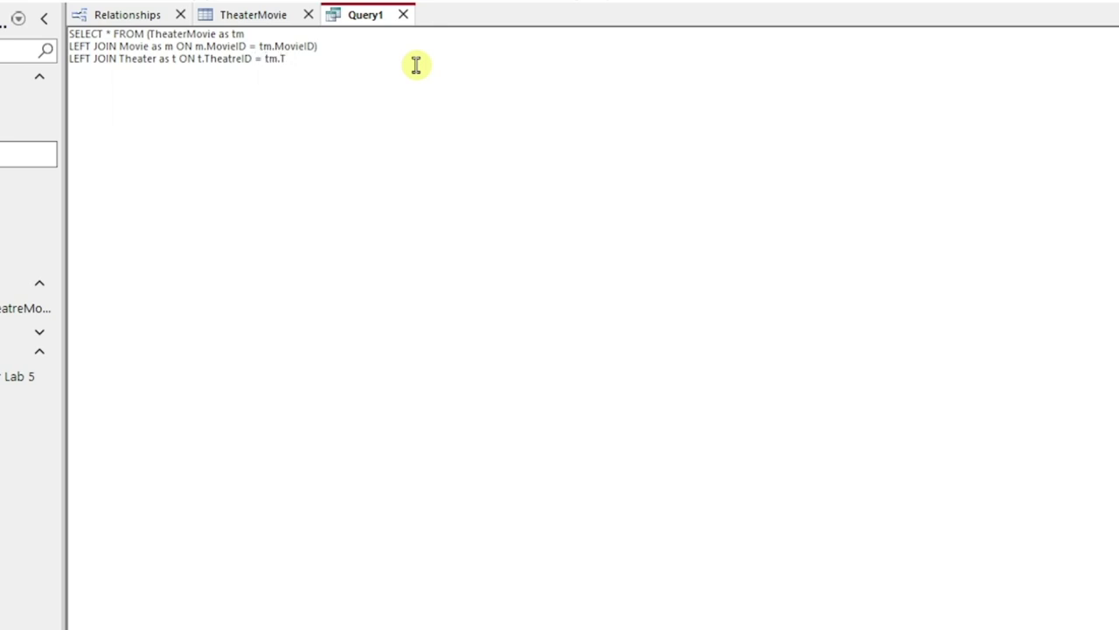
{"action": "type", "text": "erID"}
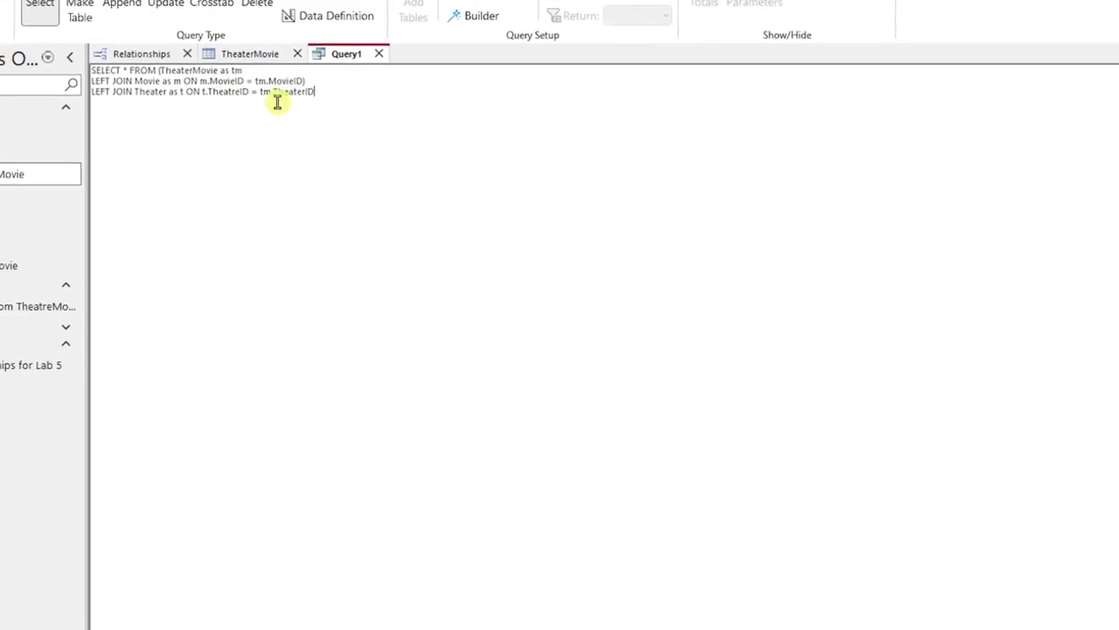
{"action": "double_click", "coordinate": [218, 130]}
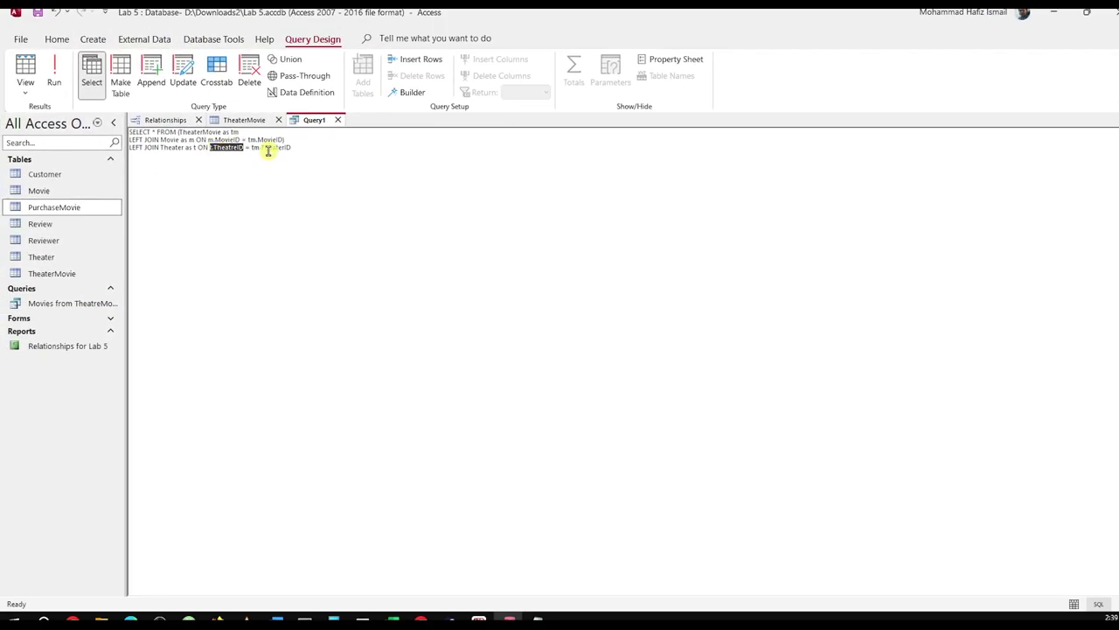
{"action": "double_click", "coordinate": [271, 147]}
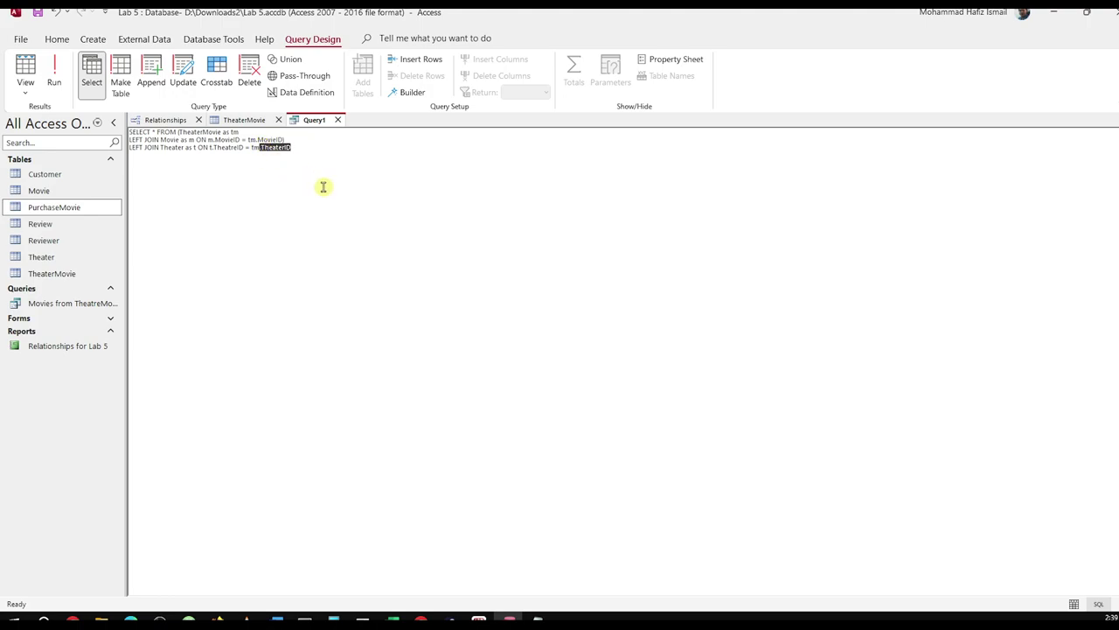
Save the new join query under the name TheaterMovie Info and close it.
{"action": "left_click", "coordinate": [300, 149]}
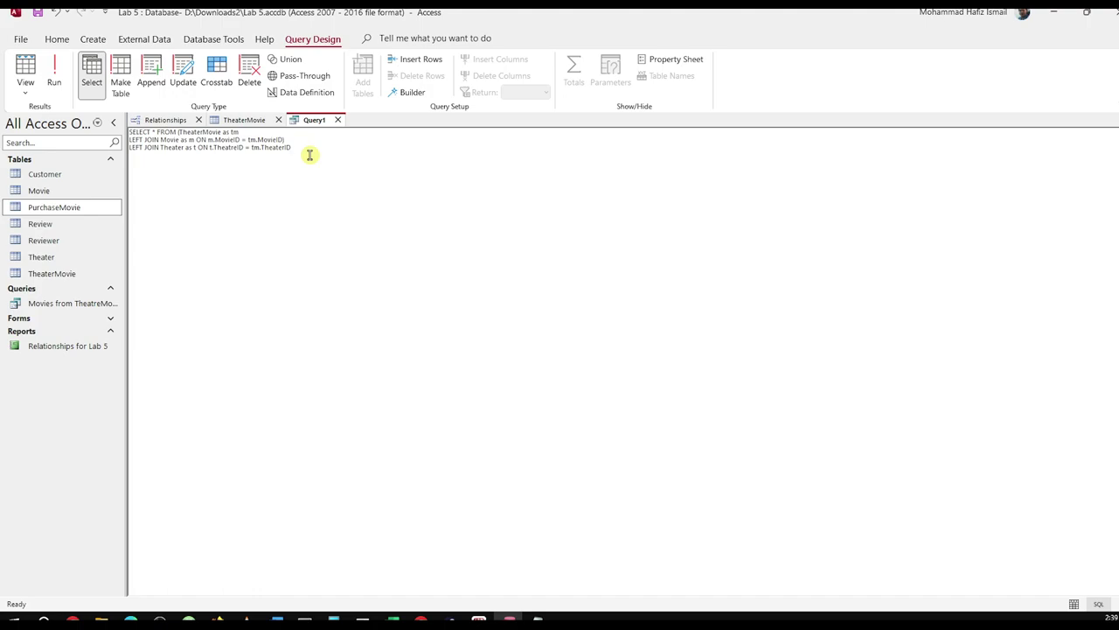
{"action": "left_click", "coordinate": [337, 119]}
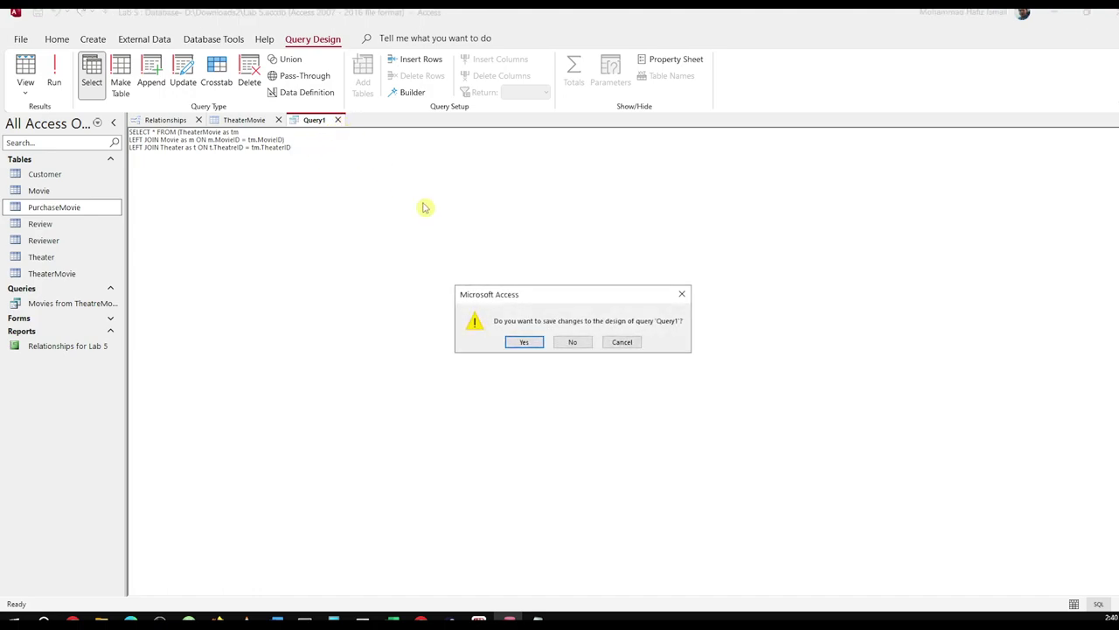
{"action": "left_click", "coordinate": [524, 342]}
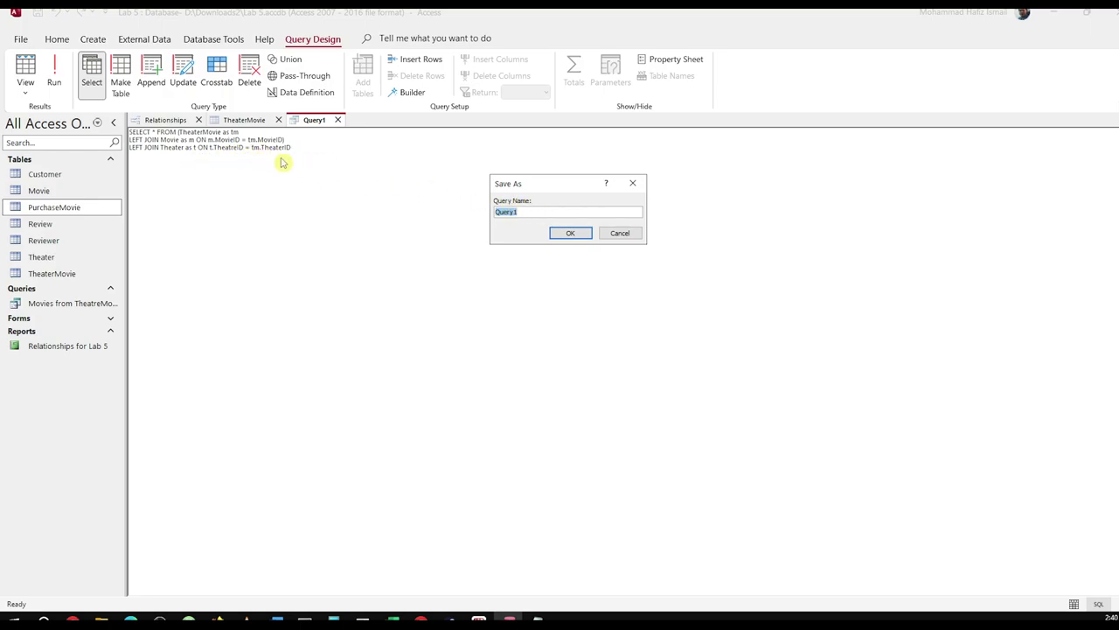
{"action": "left_click", "coordinate": [530, 212]}
{"action": "double_click", "coordinate": [530, 212]}
{"action": "type", "text": "Movie"}
{"action": "key", "text": "Home"}
{"action": "type", "text": "Theater"}
{"action": "key", "text": "End"}
{"action": "type", "text": "Query"}
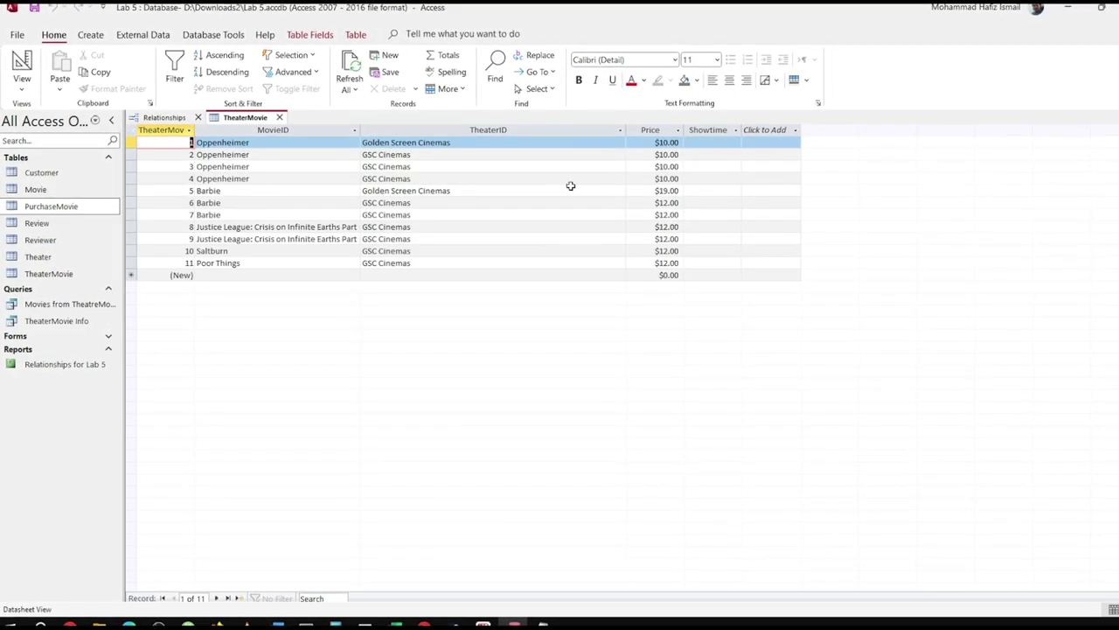
{"action": "left_click", "coordinate": [573, 180]}
Compare the joined columns of the TheaterMovie Info query with the TheaterMovie table's records, and close both.
{"action": "double_click", "coordinate": [70, 320]}
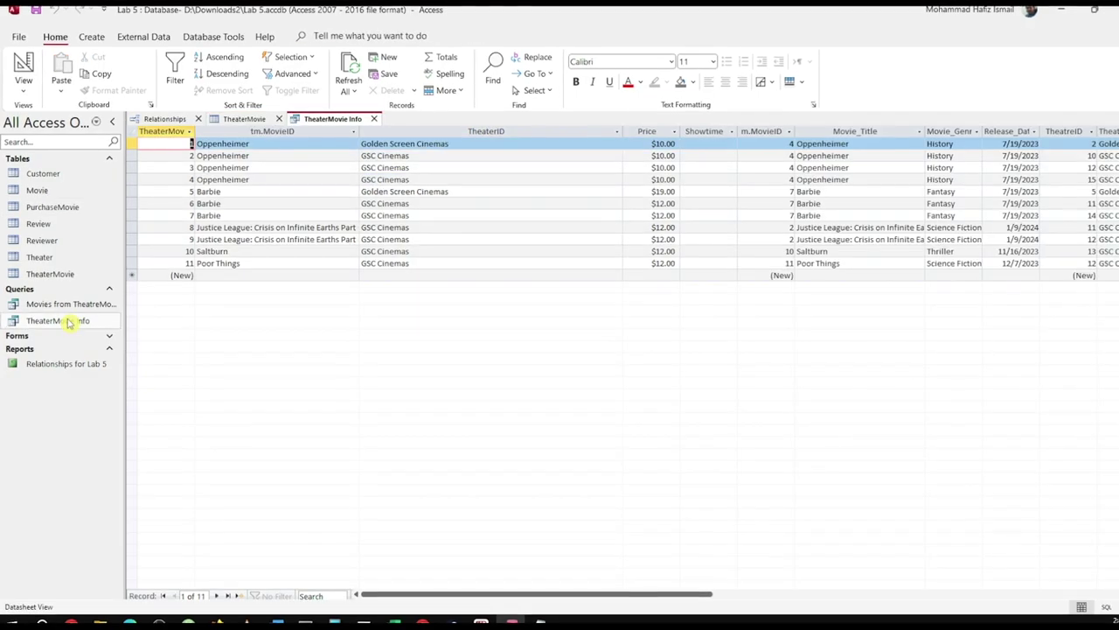
{"action": "left_click", "coordinate": [407, 156]}
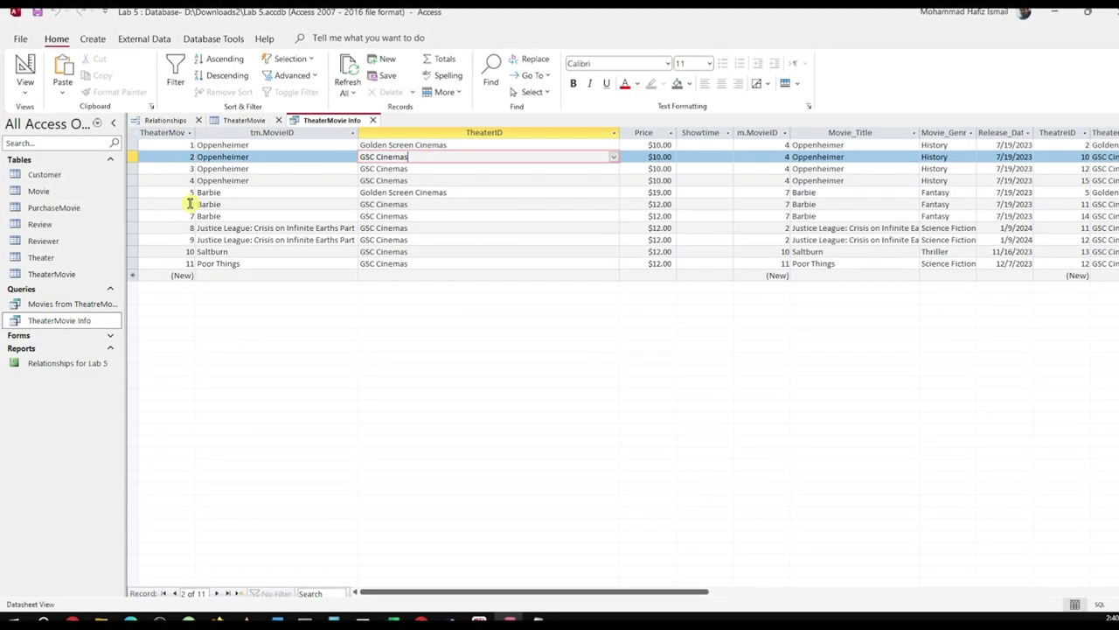
{"action": "double_click", "coordinate": [63, 273]}
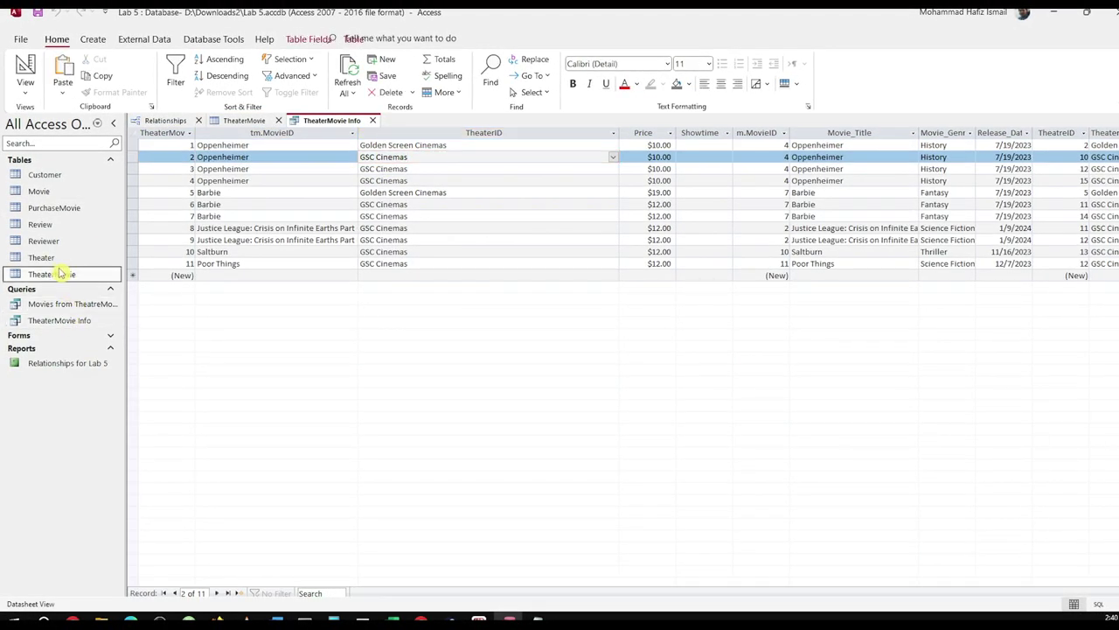
{"action": "left_click", "coordinate": [282, 158]}
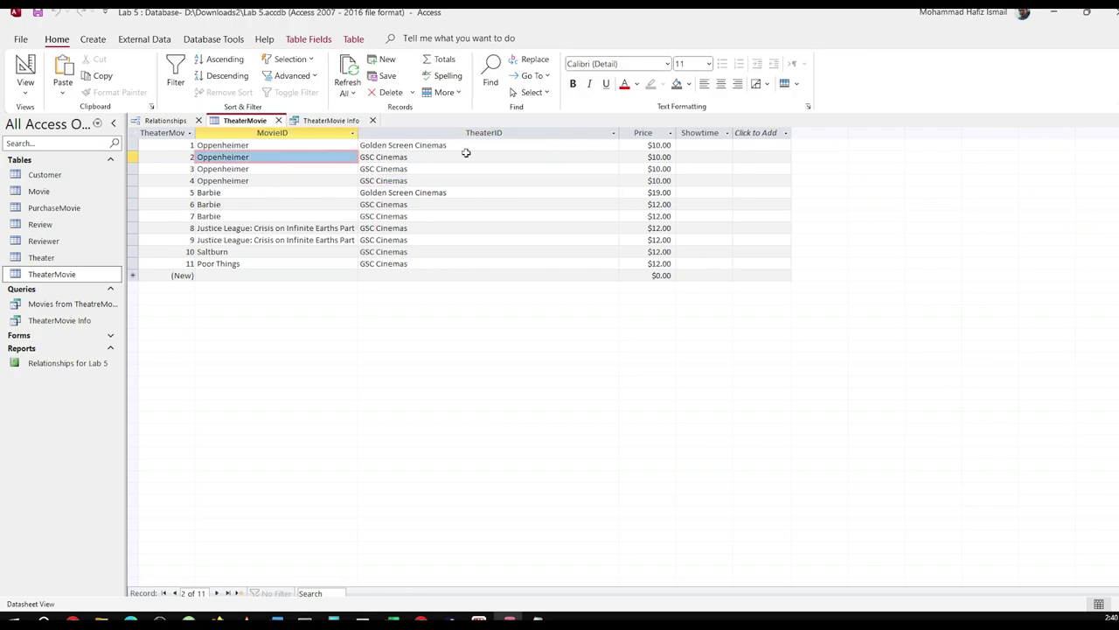
{"action": "left_click", "coordinate": [465, 155]}
{"action": "left_click", "coordinate": [321, 156]}
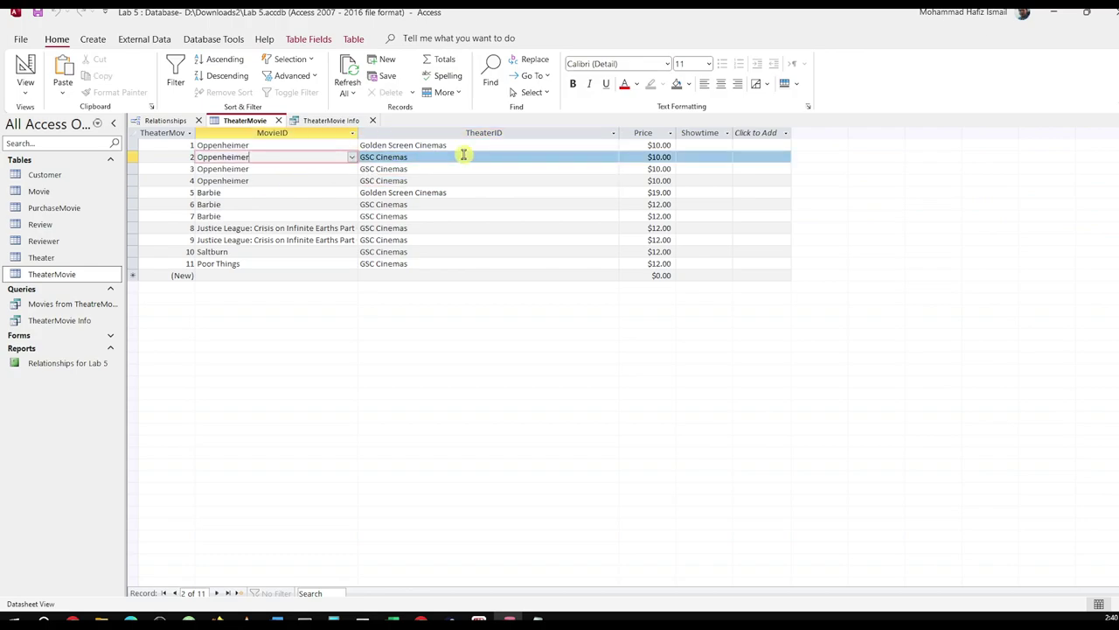
{"action": "double_click", "coordinate": [93, 322]}
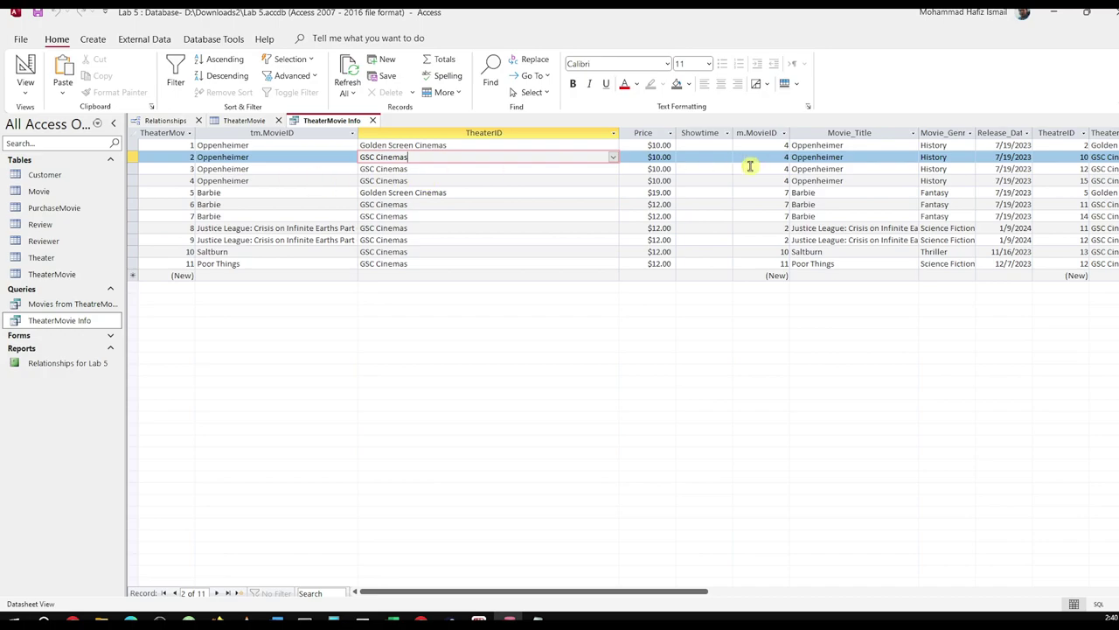
{"action": "left_click_drag", "start_coordinate": [632, 595], "coordinate": [554, 590]}
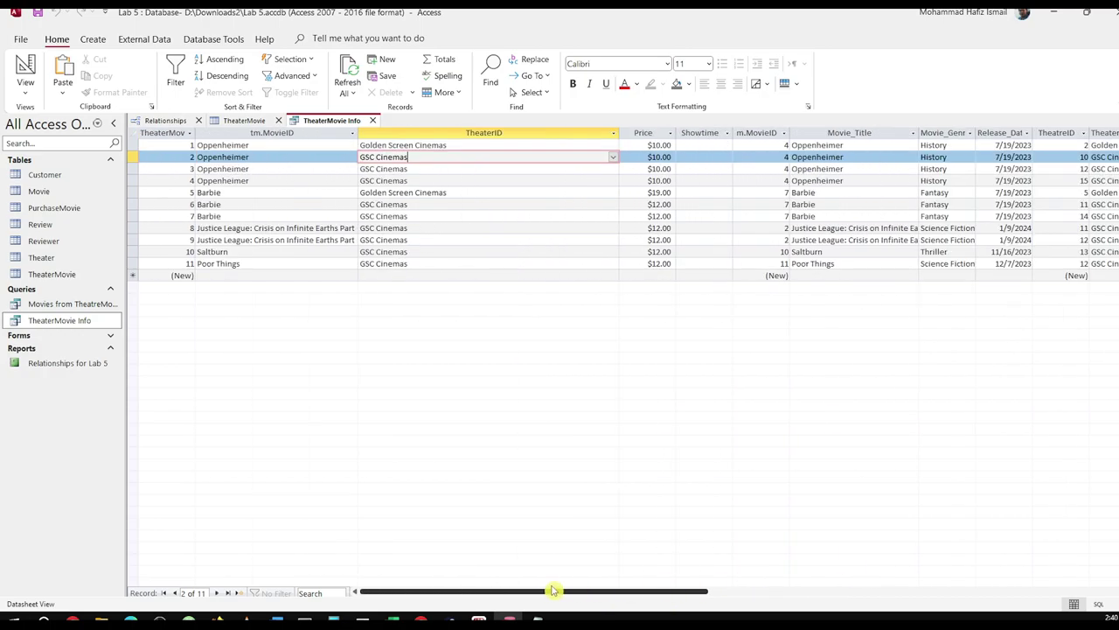
{"action": "left_click", "coordinate": [372, 119]}
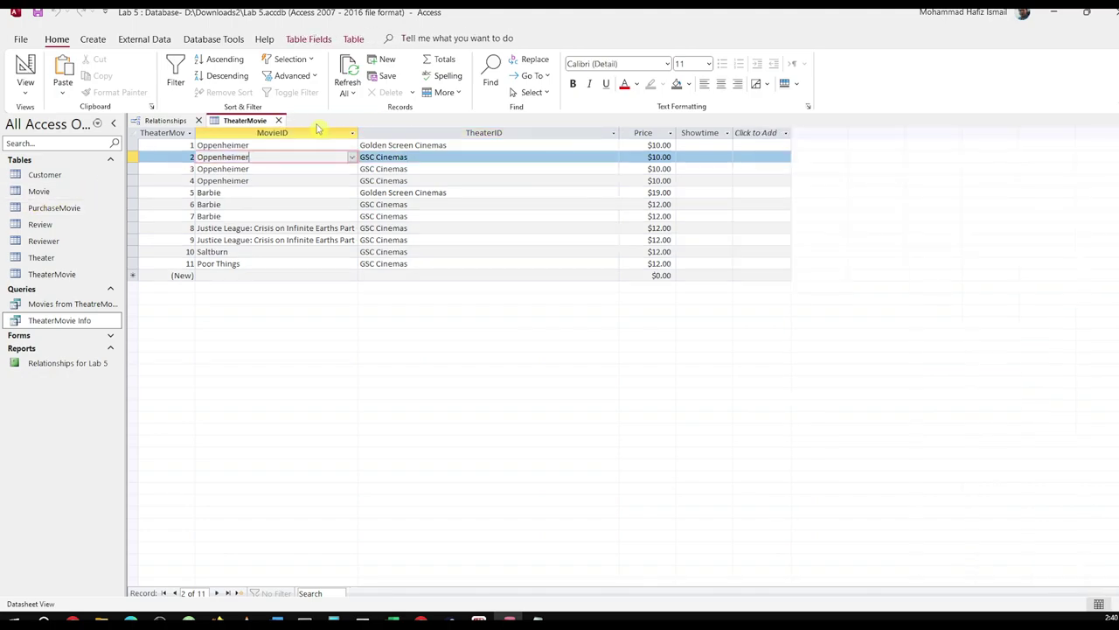
{"action": "left_click", "coordinate": [278, 120]}
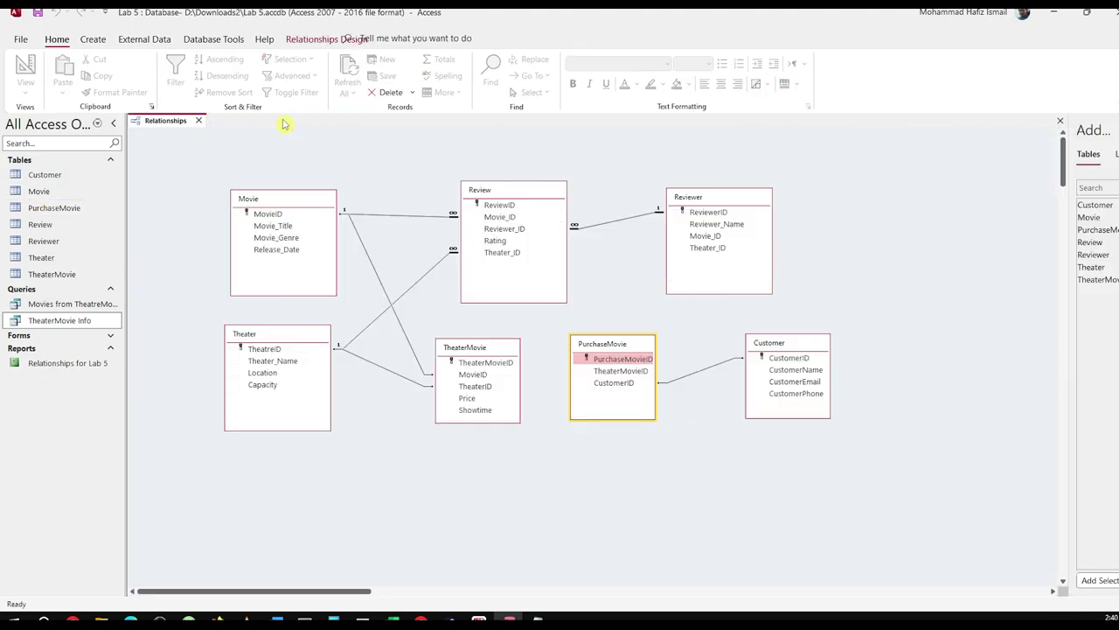
Open the PurchaseMovie table in Design View.
{"action": "double_click", "coordinate": [50, 192]}
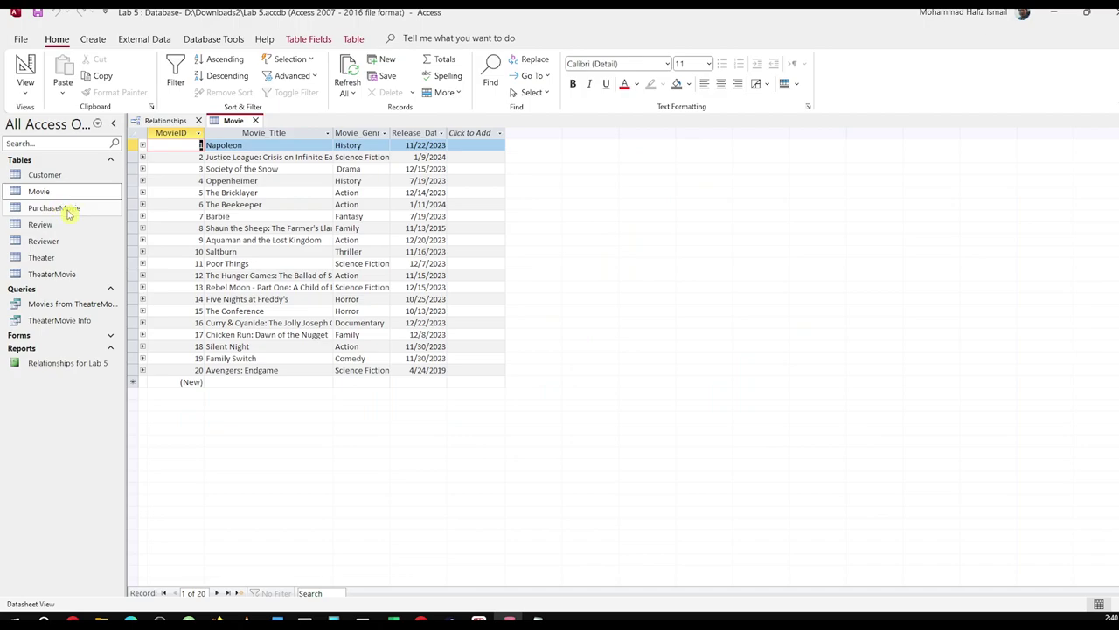
{"action": "double_click", "coordinate": [66, 209]}
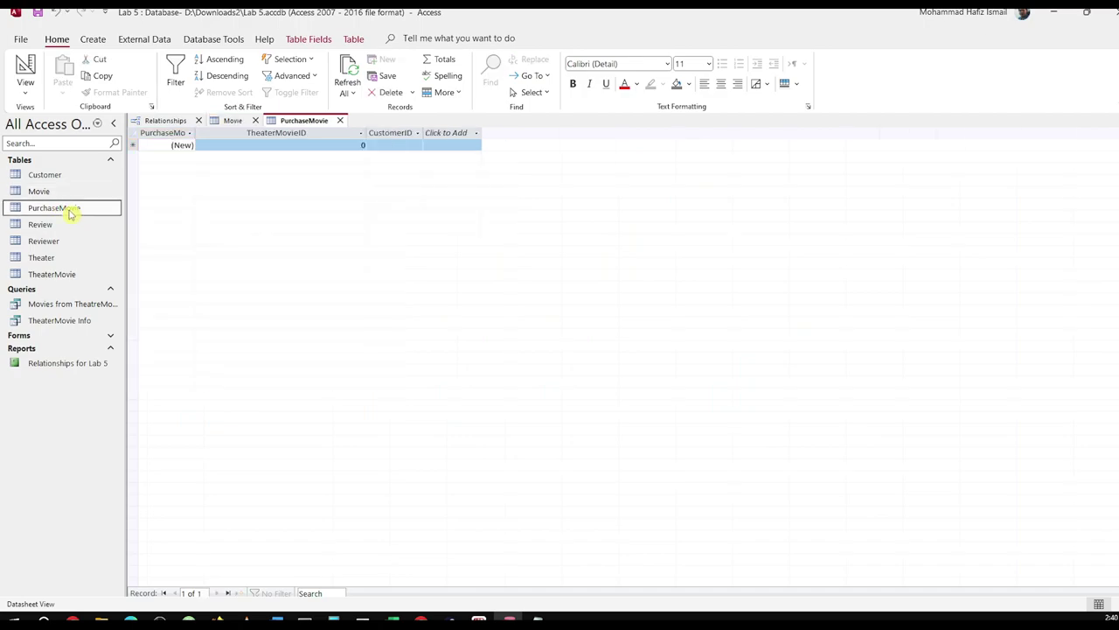
{"action": "right_click", "coordinate": [70, 211]}
{"action": "left_click", "coordinate": [96, 237]}
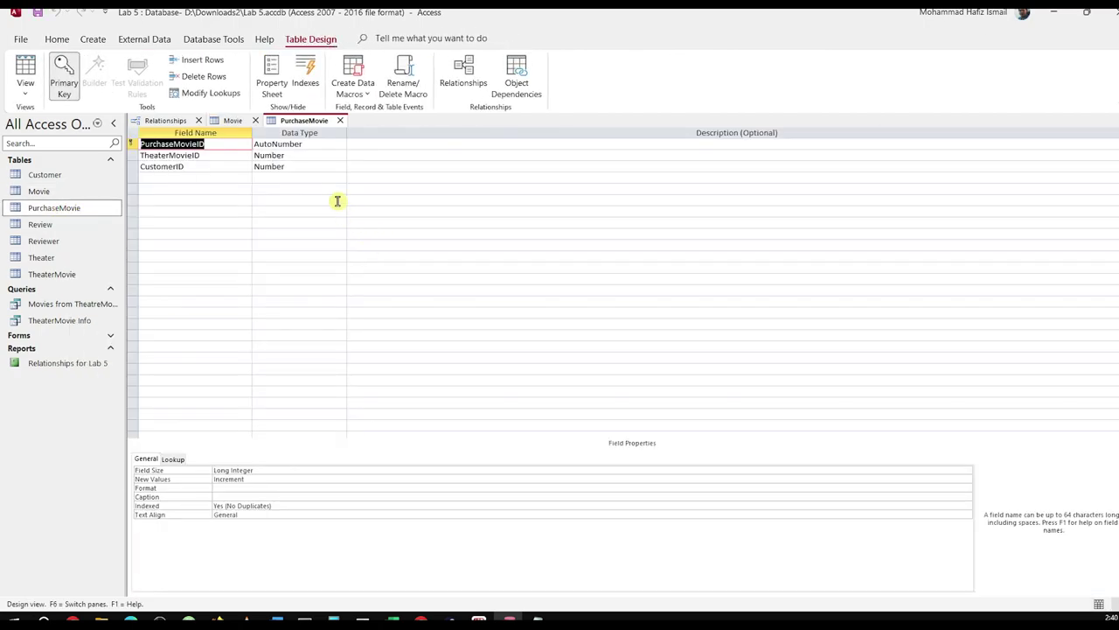
Start a Lookup Wizard for the TheaterMovieID field, taking its values from the TheaterMovie Info query.
{"action": "left_click", "coordinate": [307, 155]}
{"action": "left_click", "coordinate": [341, 156]}
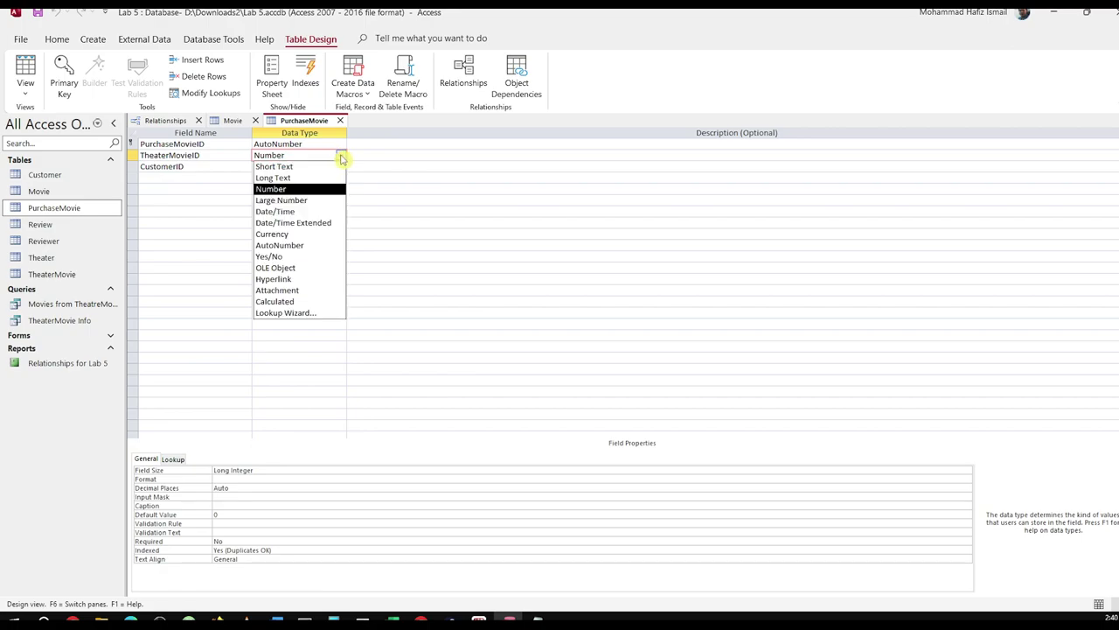
{"action": "left_click", "coordinate": [302, 313]}
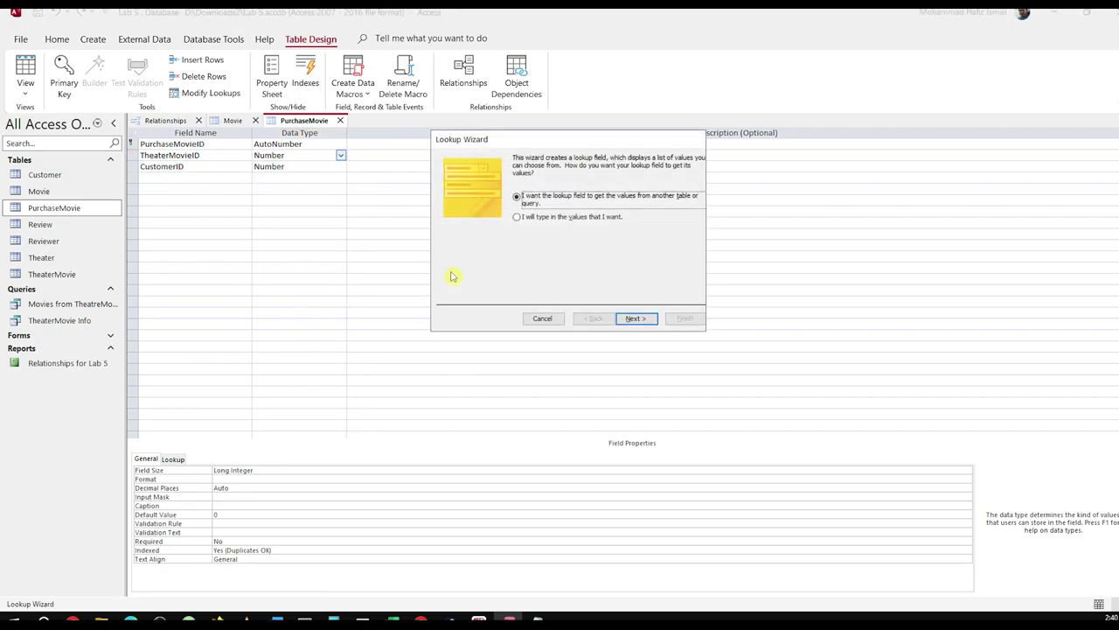
{"action": "left_click", "coordinate": [632, 320]}
{"action": "left_click", "coordinate": [619, 269]}
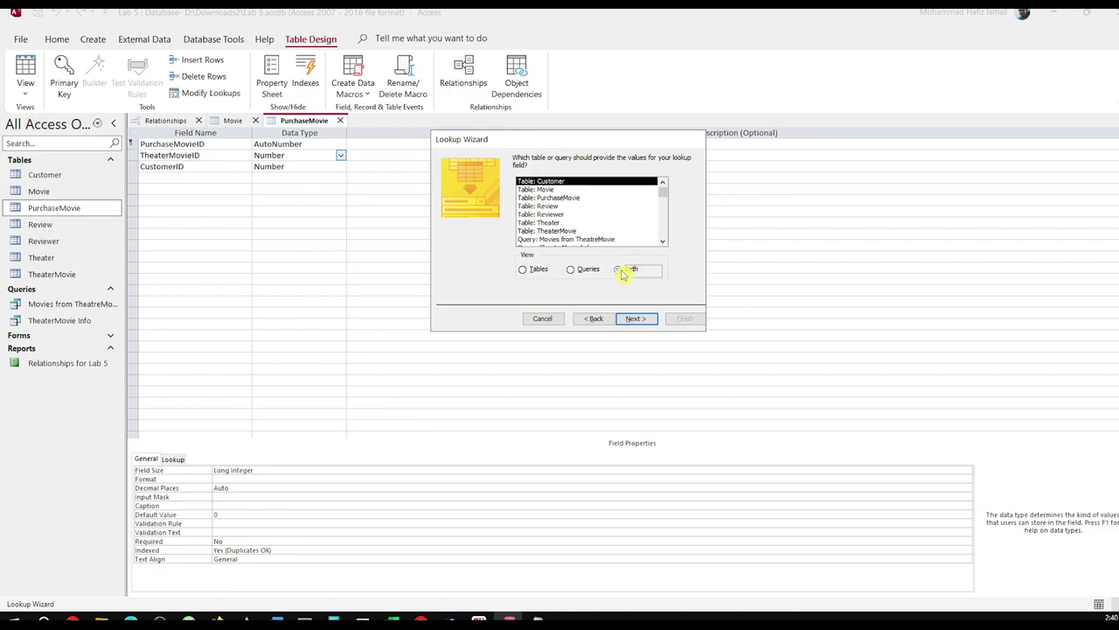
{"action": "left_click", "coordinate": [600, 214]}
{"action": "scroll", "coordinate": [586, 236], "scroll_direction": "down", "scroll_amount": 1}
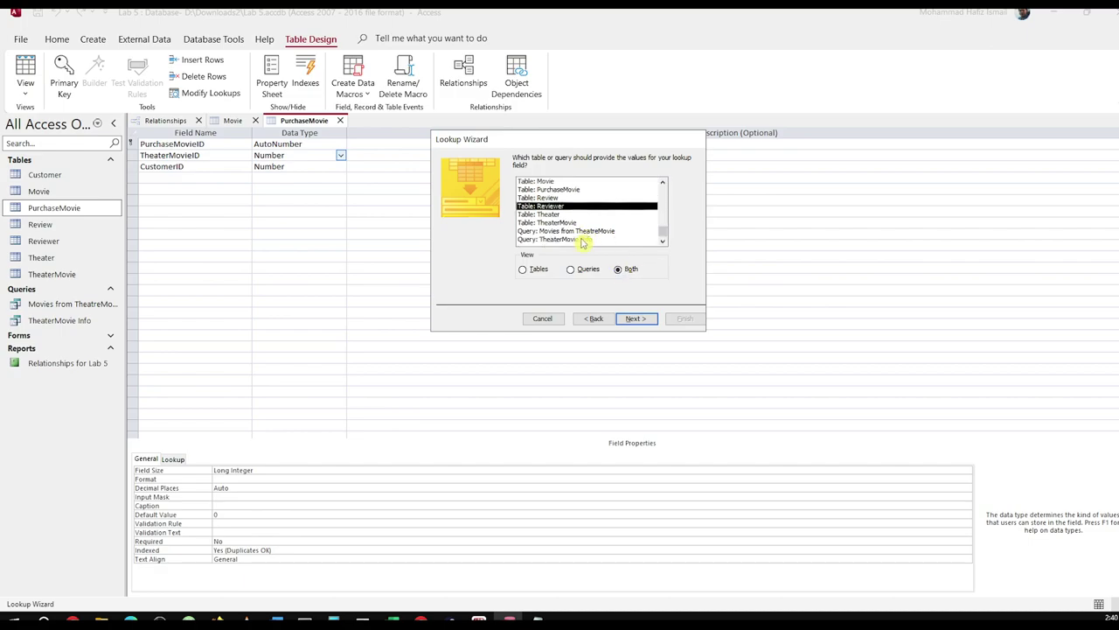
{"action": "left_click", "coordinate": [584, 239]}
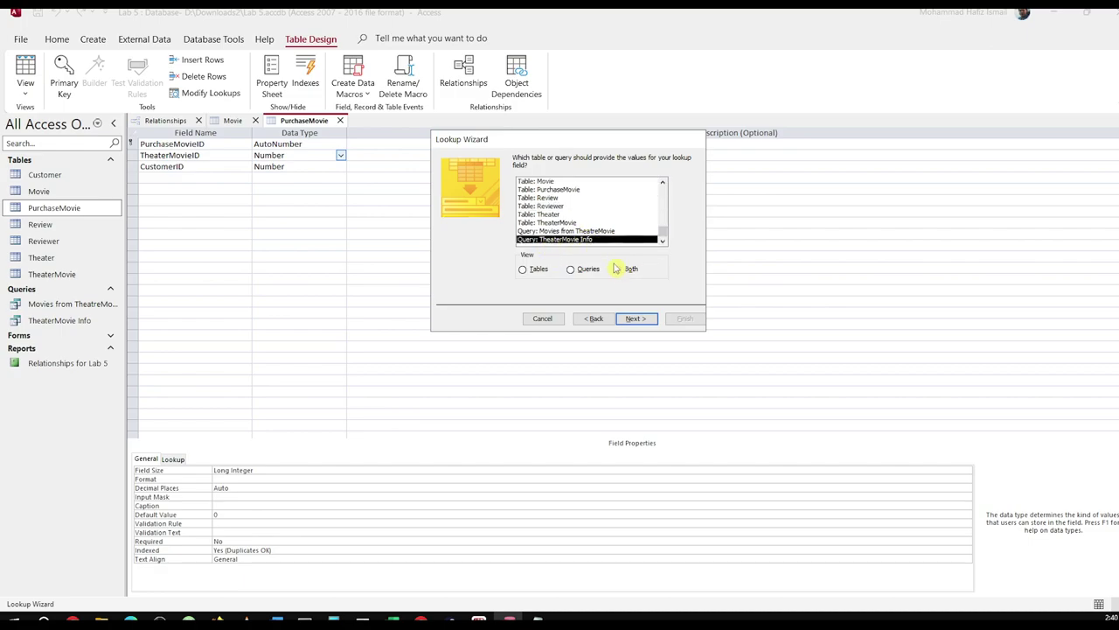
{"action": "left_click", "coordinate": [636, 319]}
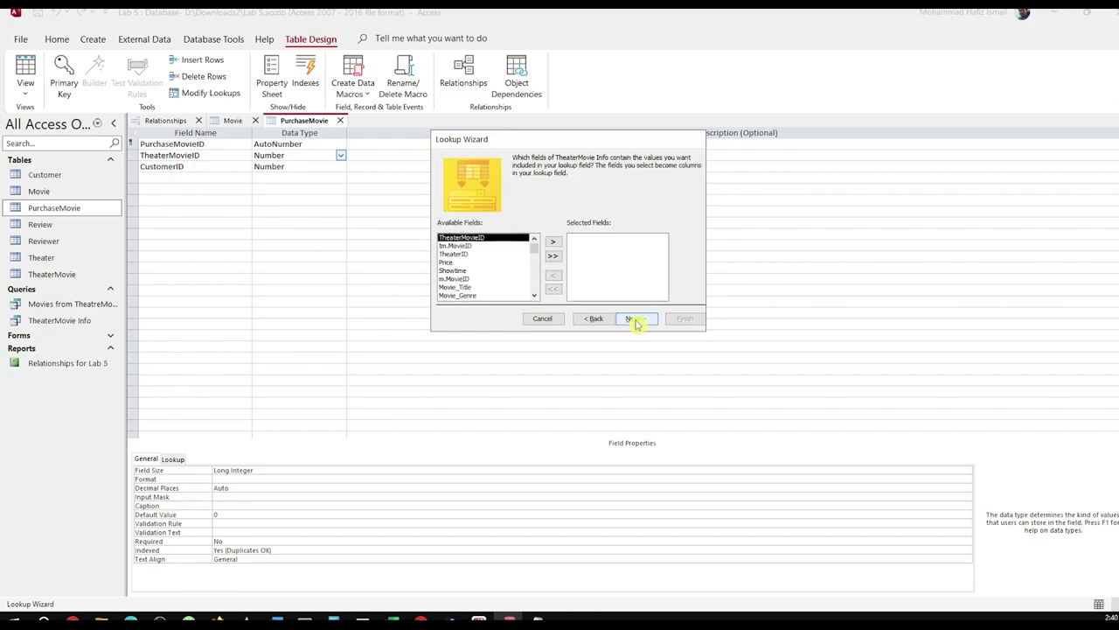
Include the Movie_Title, Theater_Name and Location fields as the lookup's columns.
{"action": "left_click", "coordinate": [472, 247]}
{"action": "left_click", "coordinate": [473, 255]}
{"action": "scroll", "coordinate": [492, 270], "scroll_direction": "down", "scroll_amount": 2}
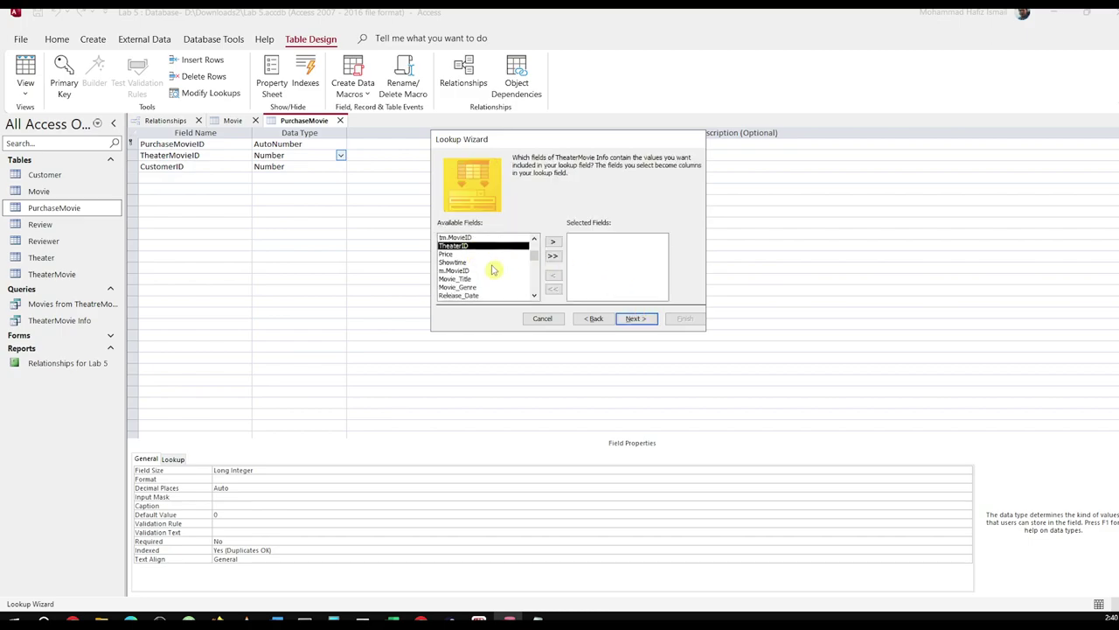
{"action": "left_click", "coordinate": [475, 271]}
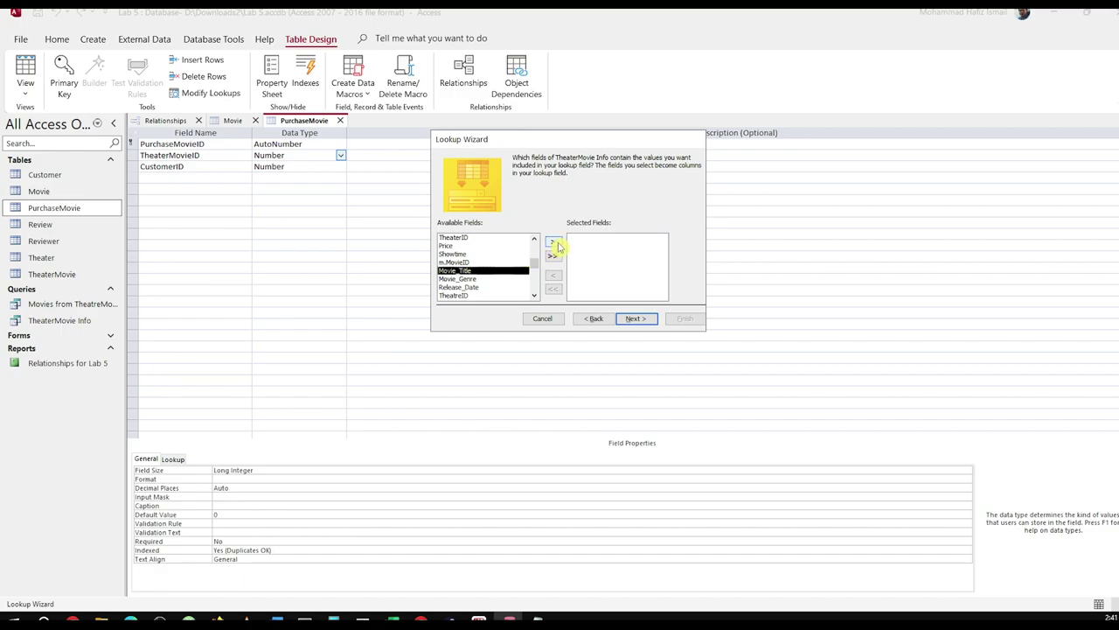
{"action": "left_click", "coordinate": [555, 243]}
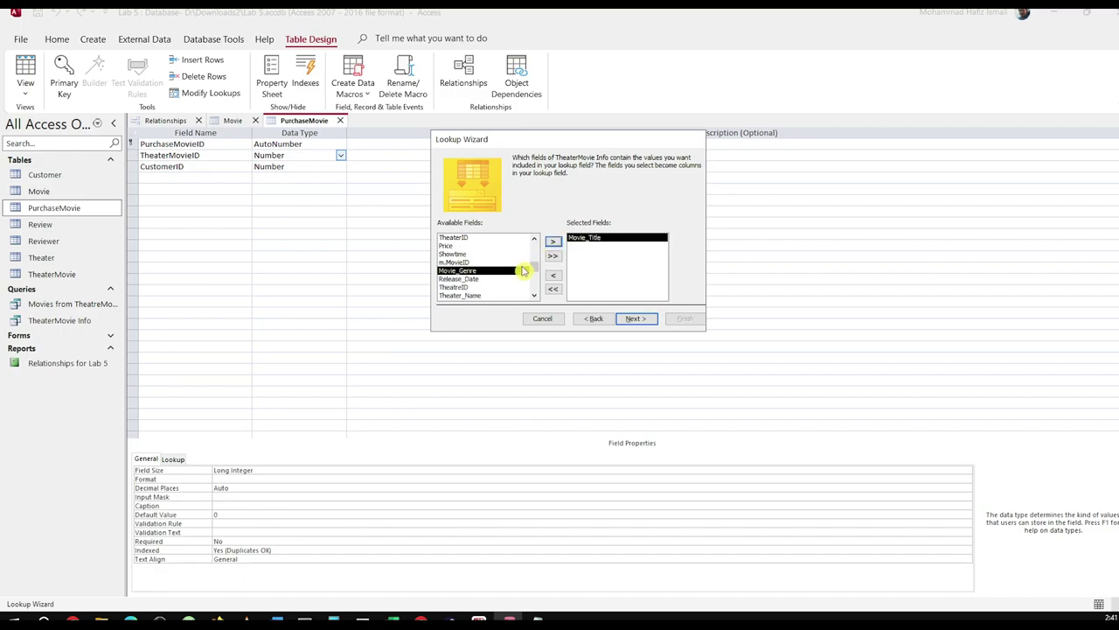
{"action": "left_click", "coordinate": [487, 296]}
{"action": "left_click", "coordinate": [554, 242]}
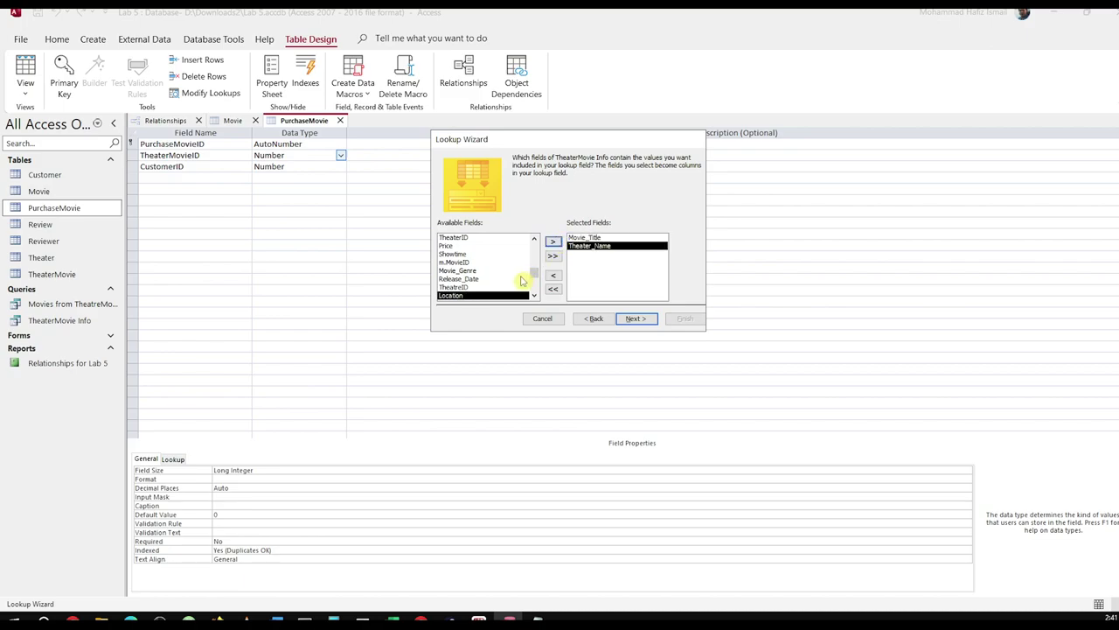
{"action": "scroll", "coordinate": [536, 285], "scroll_direction": "down", "scroll_amount": 1}
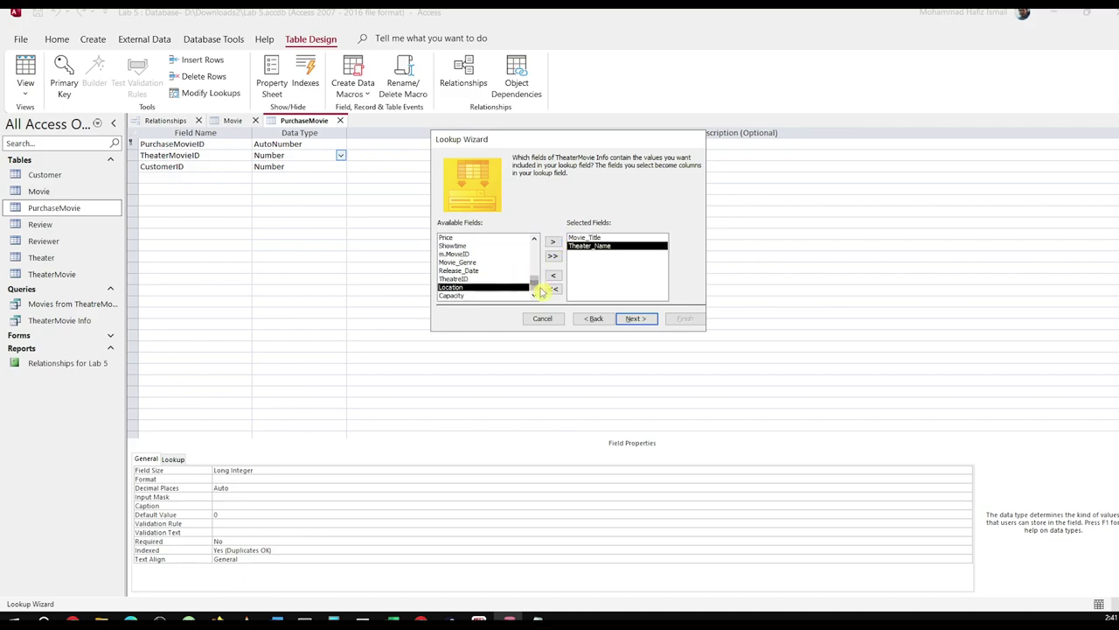
{"action": "left_click", "coordinate": [553, 242]}
{"action": "left_click", "coordinate": [641, 320]}
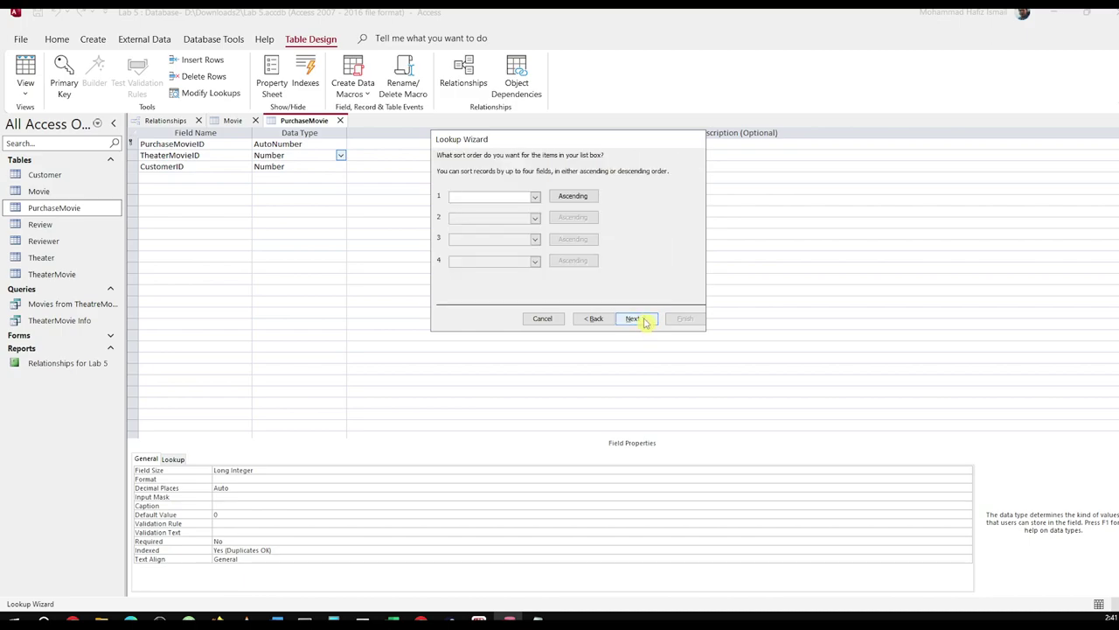
Sort the lookup list by Movie_Title ascending and finish the wizard with the default column widths.
{"action": "left_click", "coordinate": [536, 196]}
{"action": "left_click", "coordinate": [524, 217]}
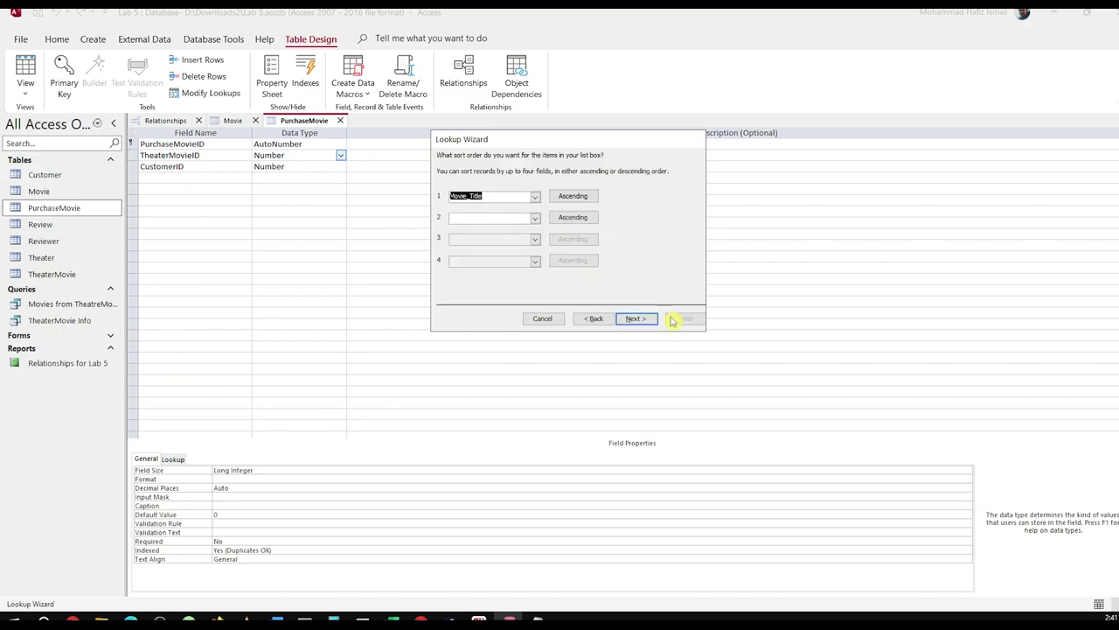
{"action": "left_click", "coordinate": [642, 319]}
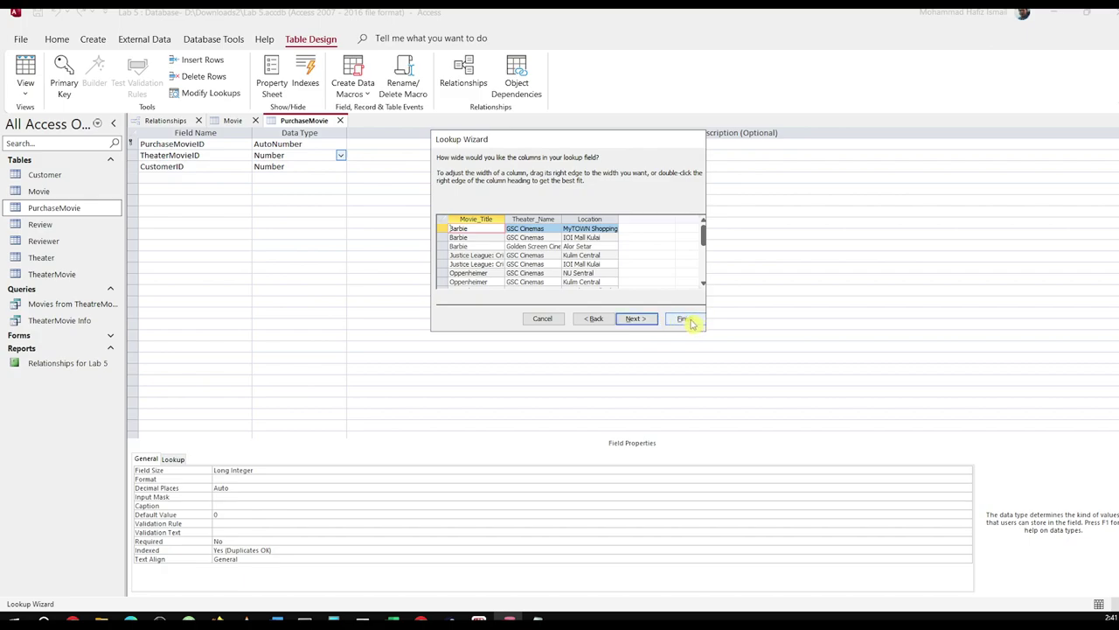
{"action": "left_click", "coordinate": [468, 238]}
{"action": "left_click", "coordinate": [529, 237]}
{"action": "left_click", "coordinate": [599, 236]}
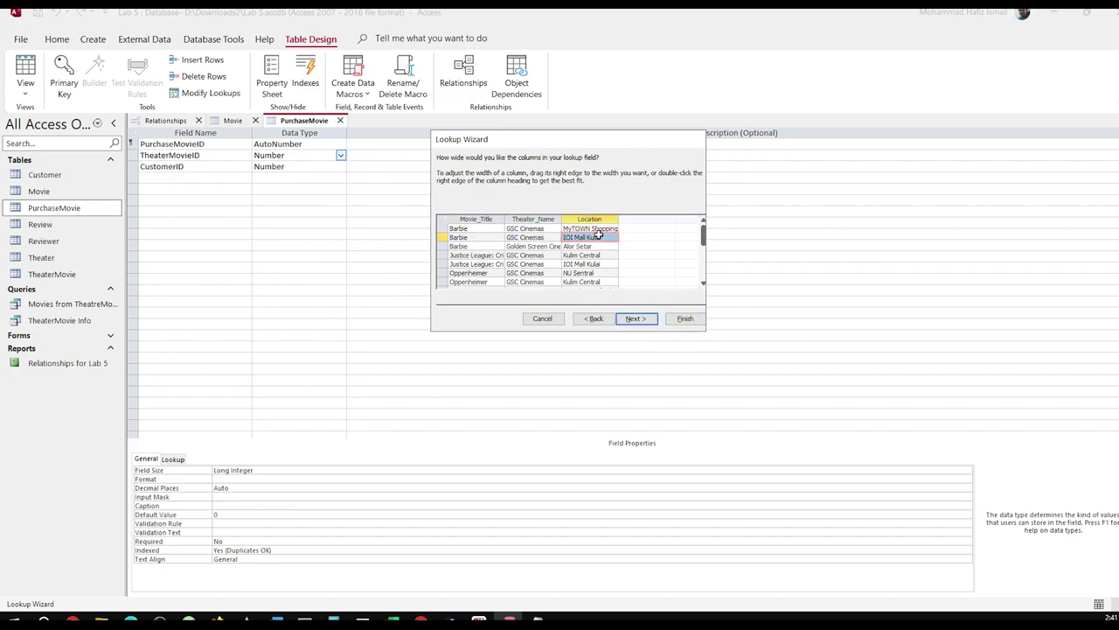
{"action": "left_click", "coordinate": [683, 318]}
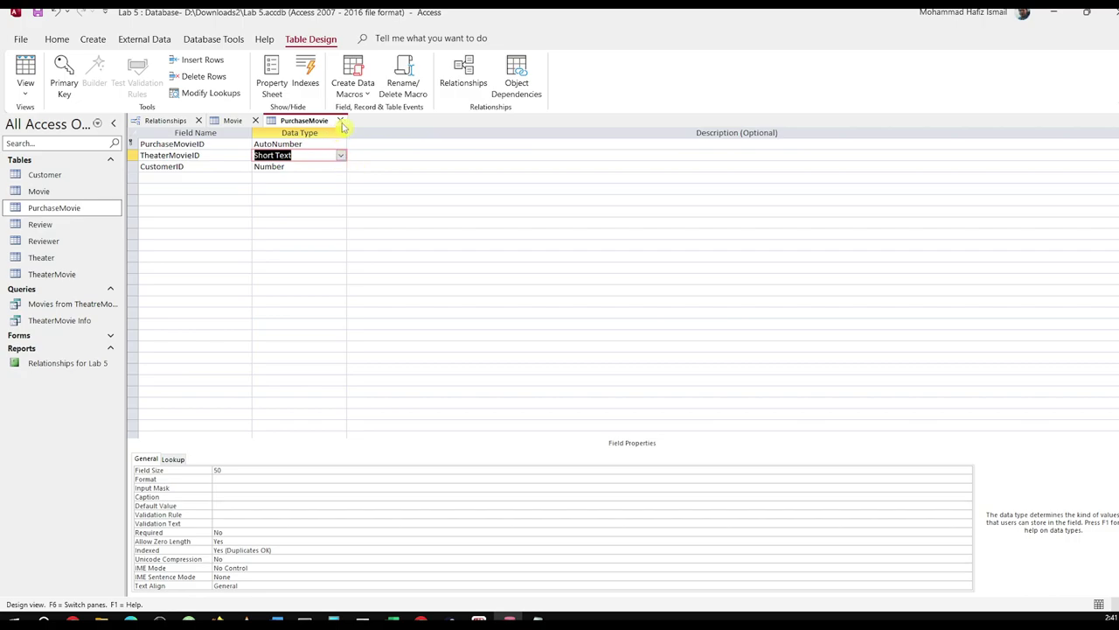
Save the PurchaseMovie table design, then close the Movie table and the Relationships layout, saving its changes.
{"action": "left_click", "coordinate": [340, 121]}
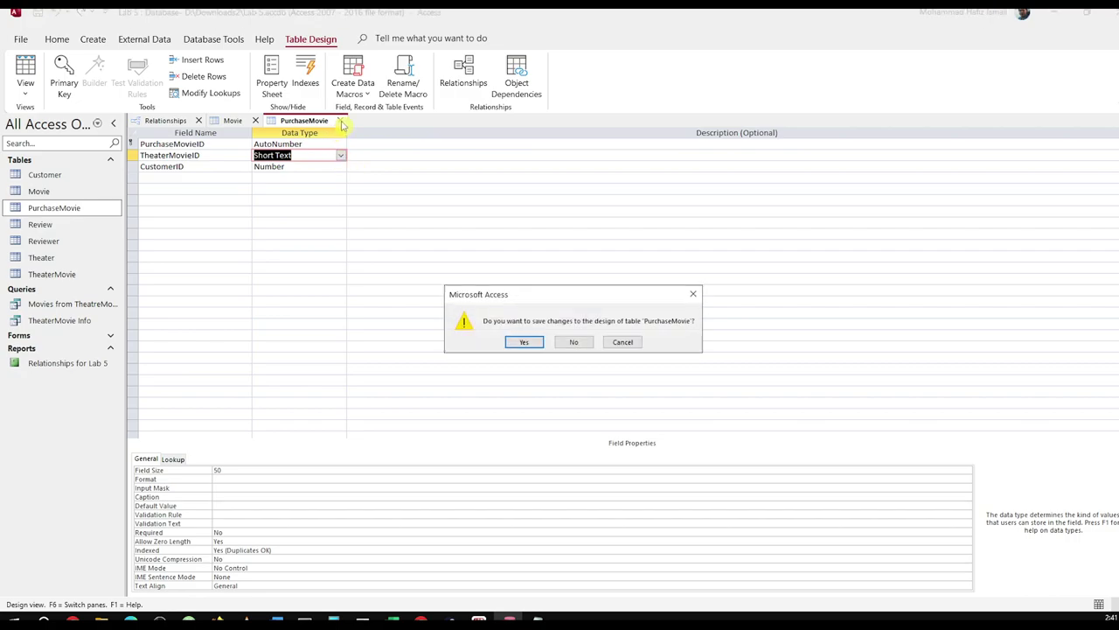
{"action": "left_click", "coordinate": [523, 341]}
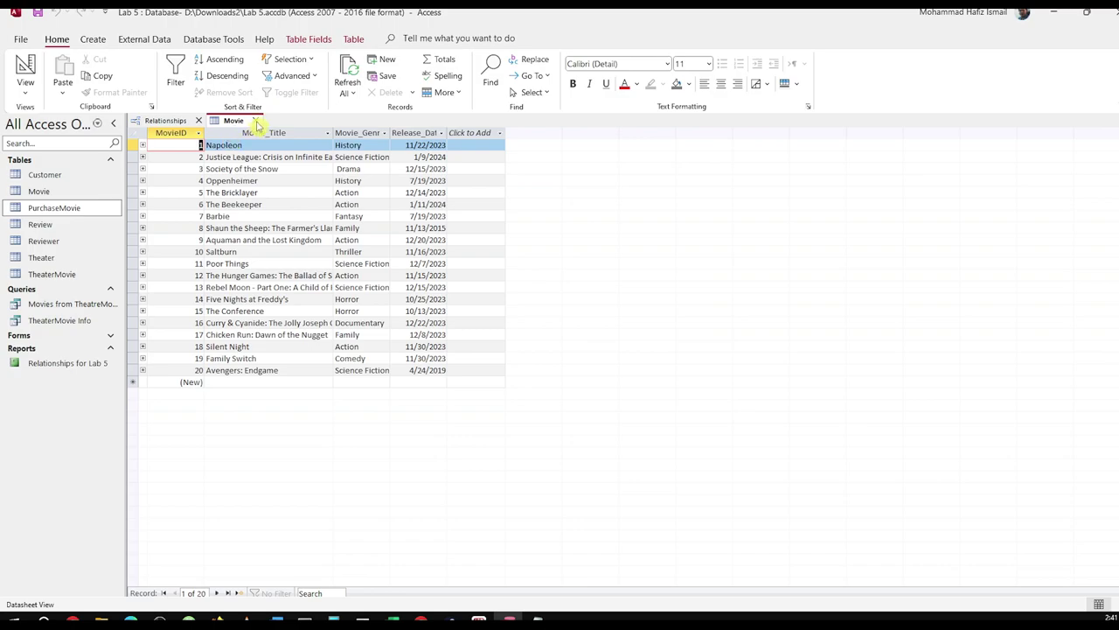
{"action": "left_click", "coordinate": [255, 121]}
{"action": "left_click", "coordinate": [198, 122]}
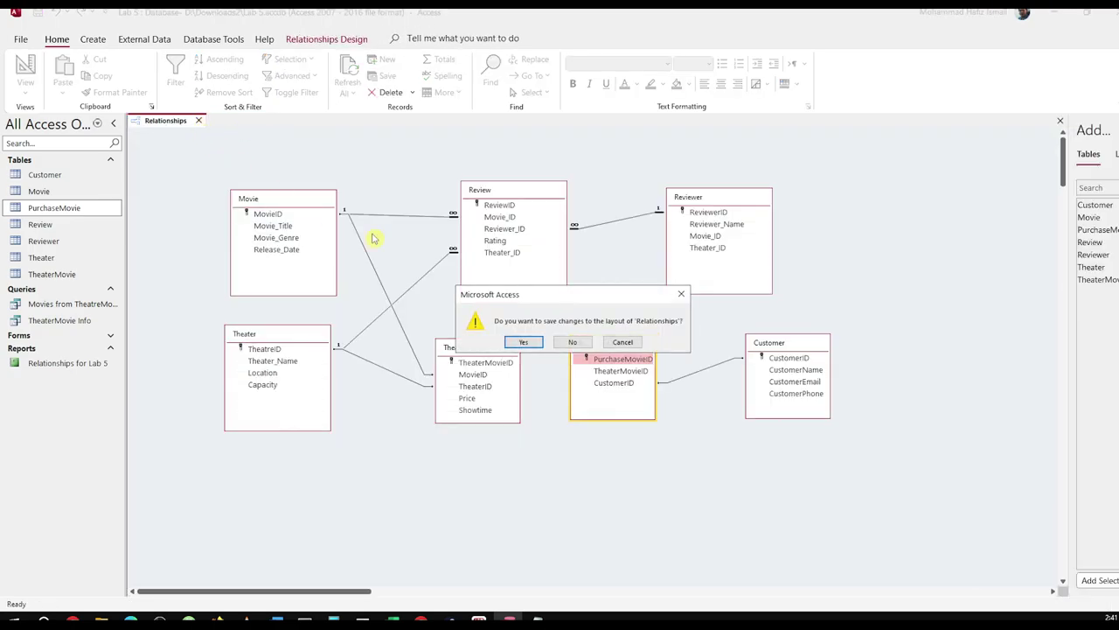
{"action": "left_click", "coordinate": [531, 342]}
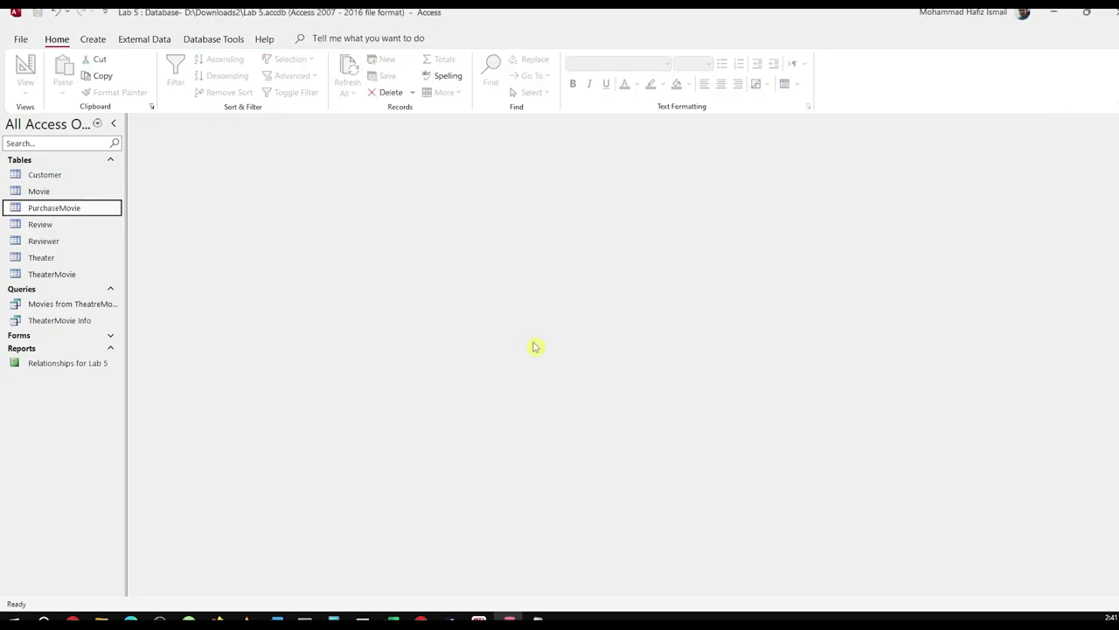
Open the PurchaseMovie table and add a record for Barbie at Golden Screen, Alor Setar, with the first customer in the list.
{"action": "double_click", "coordinate": [75, 208]}
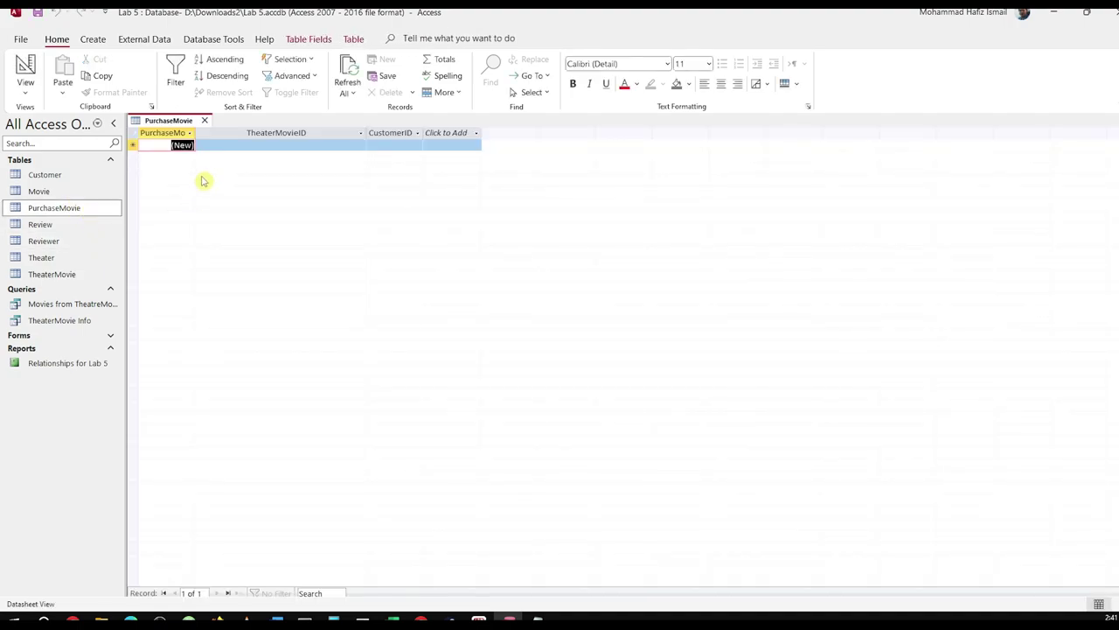
{"action": "left_click", "coordinate": [330, 144]}
{"action": "left_click", "coordinate": [360, 146]}
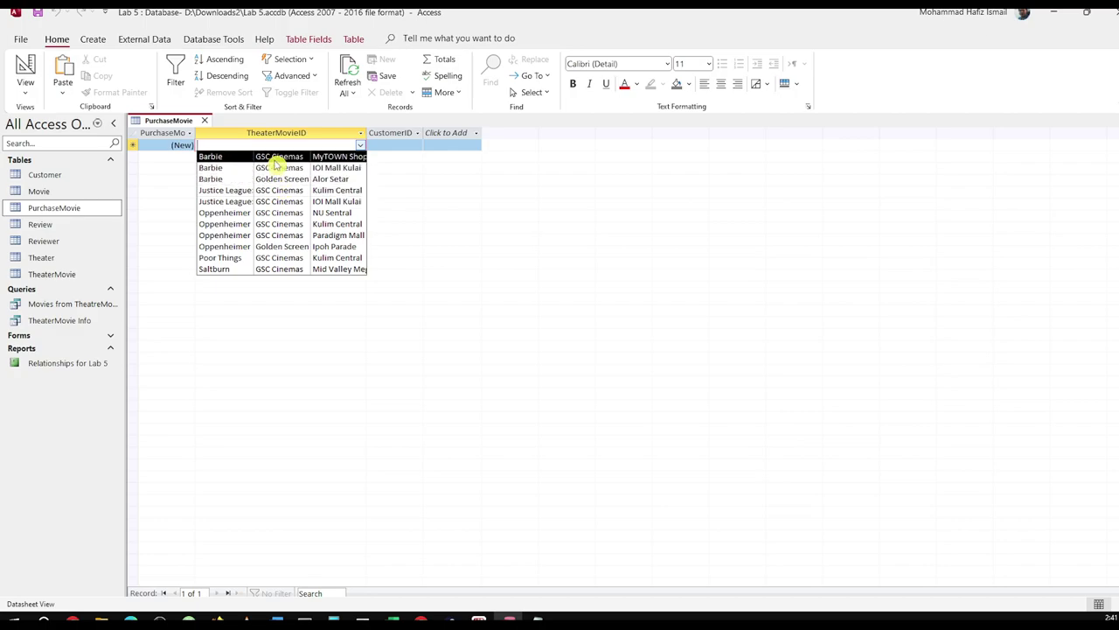
{"action": "left_click", "coordinate": [332, 179]}
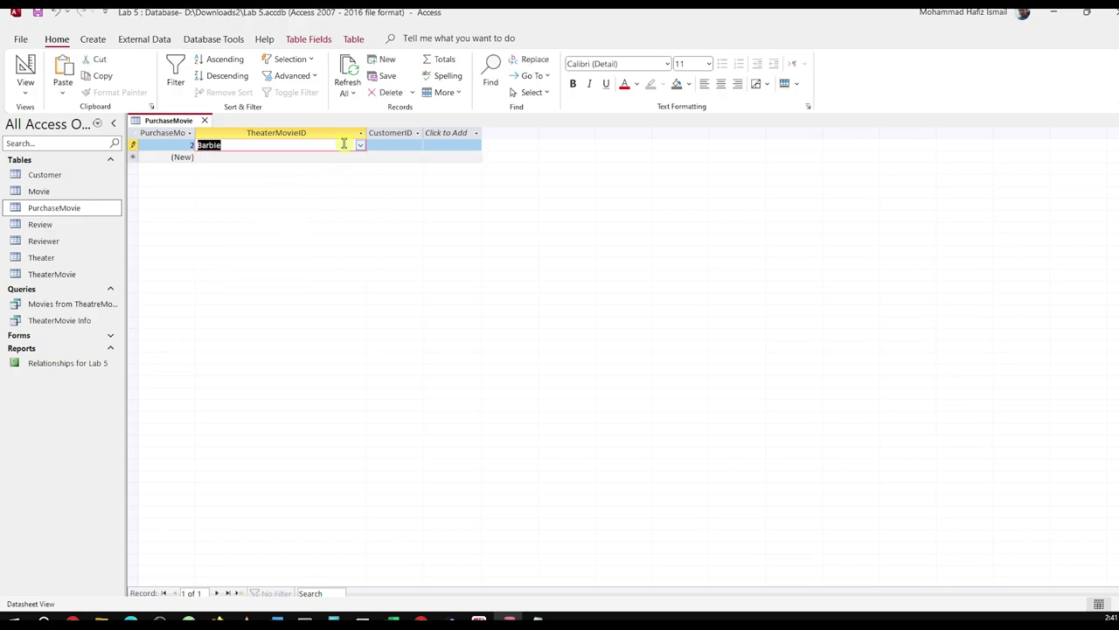
{"action": "left_click", "coordinate": [417, 145]}
{"action": "left_click", "coordinate": [411, 154]}
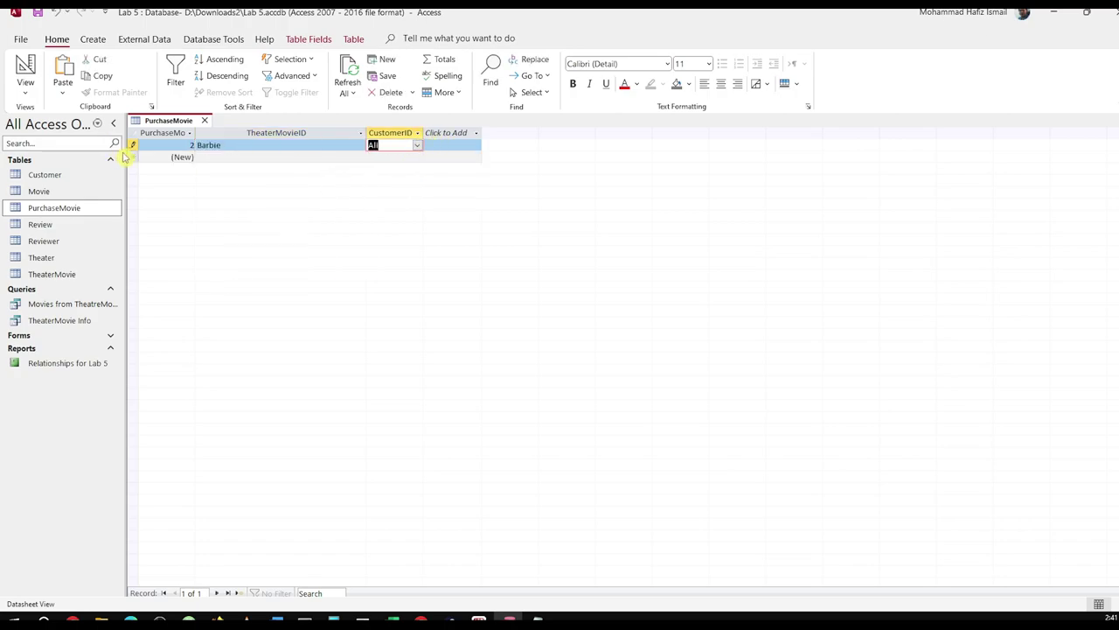
Add a second PurchaseMovie record for Barbie at GSC Cinemas, IOI Mall Kulai, with the second customer in the list.
{"action": "left_click", "coordinate": [215, 157]}
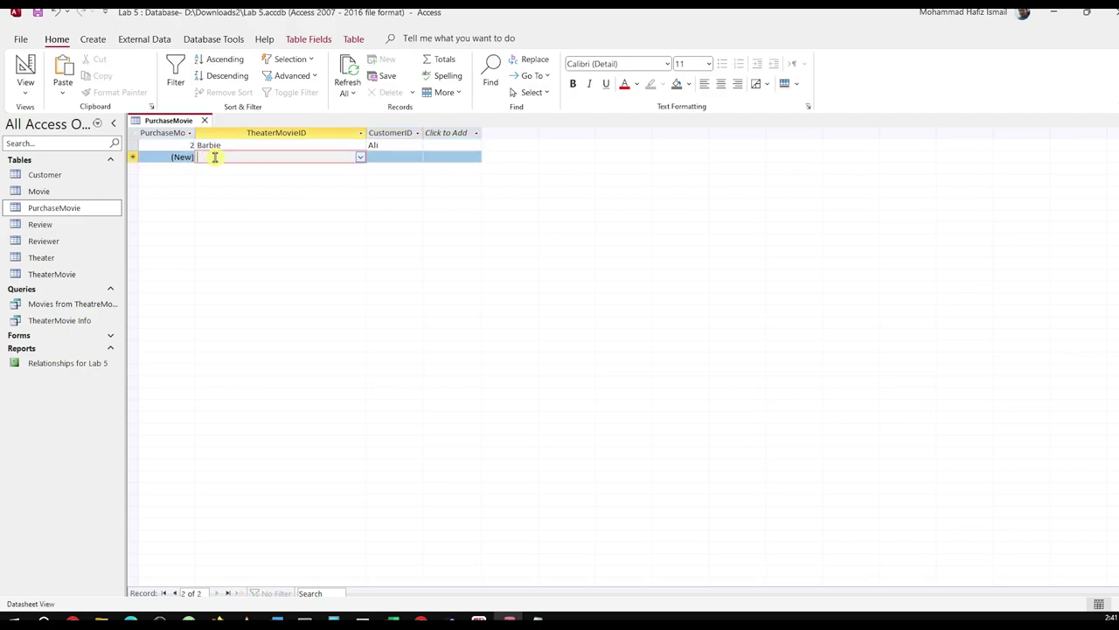
{"action": "left_click", "coordinate": [360, 157]}
{"action": "left_click", "coordinate": [363, 183]}
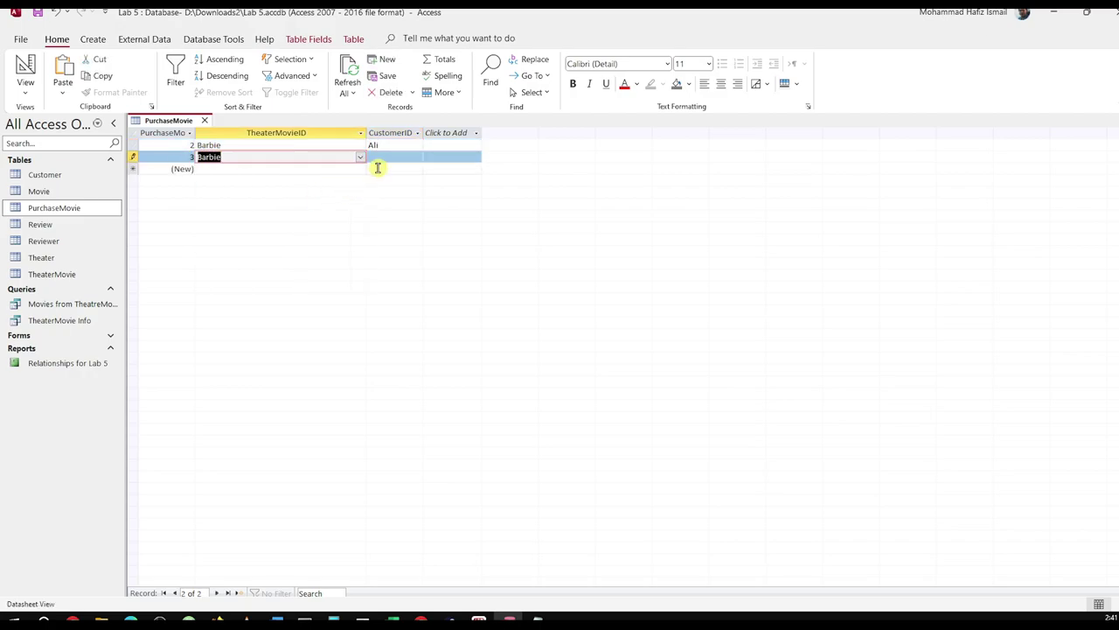
{"action": "left_click", "coordinate": [419, 157]}
{"action": "left_click", "coordinate": [426, 161]}
{"action": "left_click", "coordinate": [416, 158]}
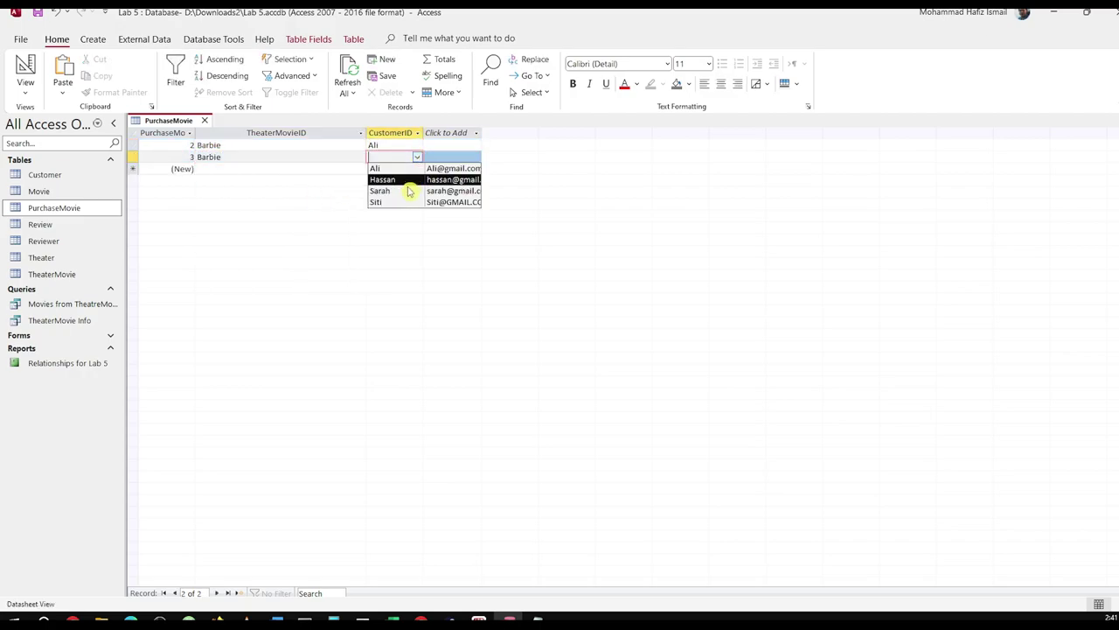
{"action": "left_click", "coordinate": [408, 181]}
Add a third PurchaseMovie record for Justice League at IOI Mall Kulai with the first listed customer, and close the table.
{"action": "left_click", "coordinate": [251, 169]}
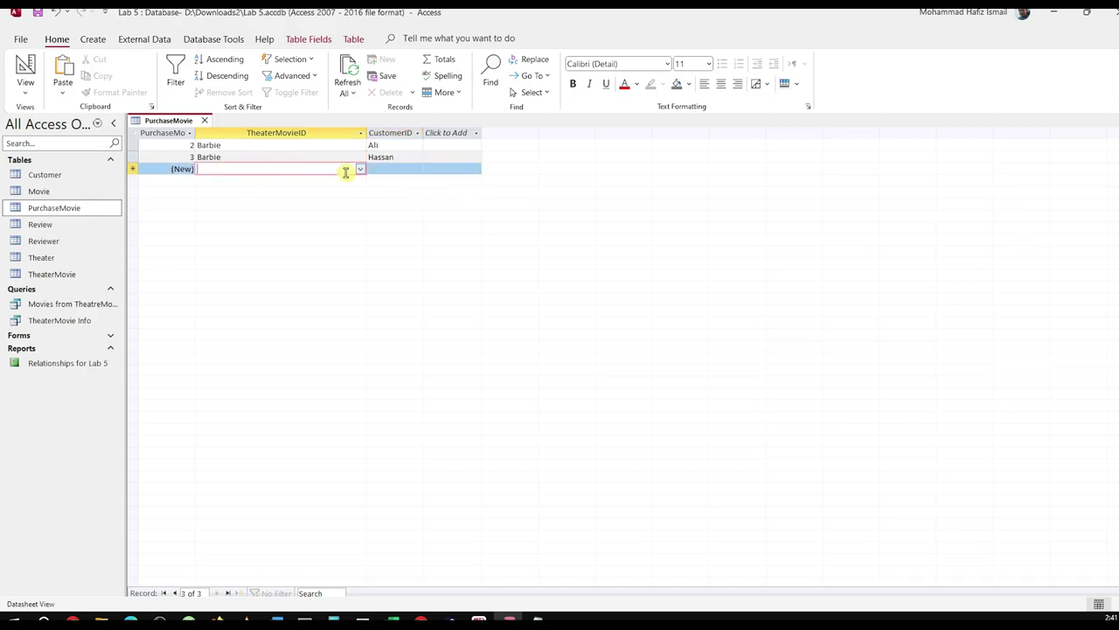
{"action": "left_click", "coordinate": [360, 169]}
{"action": "left_click", "coordinate": [345, 225]}
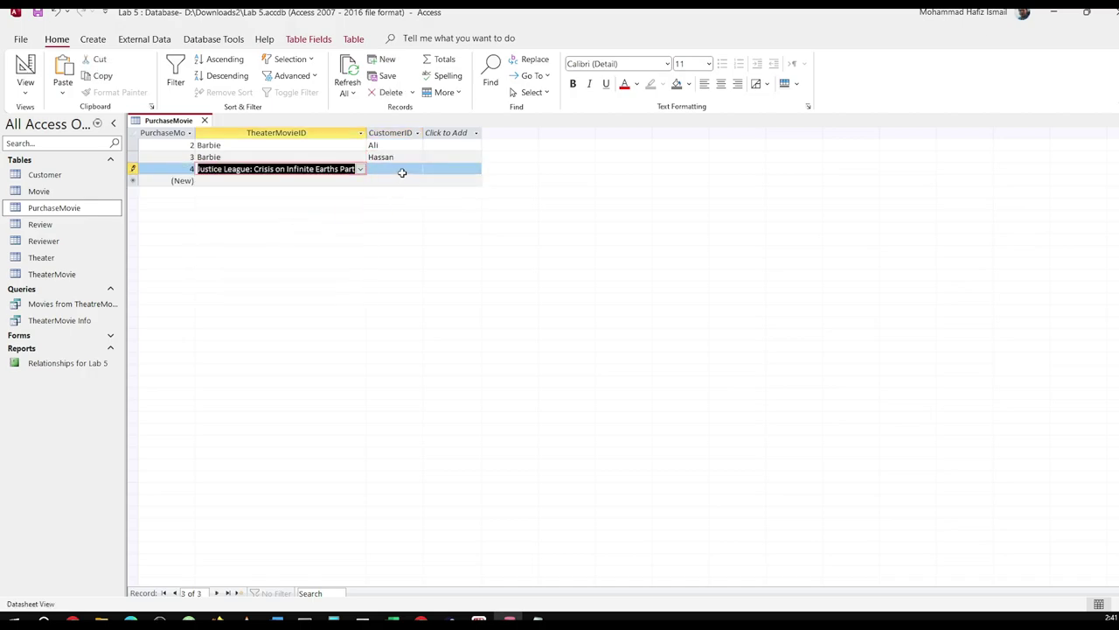
{"action": "left_click", "coordinate": [407, 168]}
{"action": "left_click", "coordinate": [418, 169]}
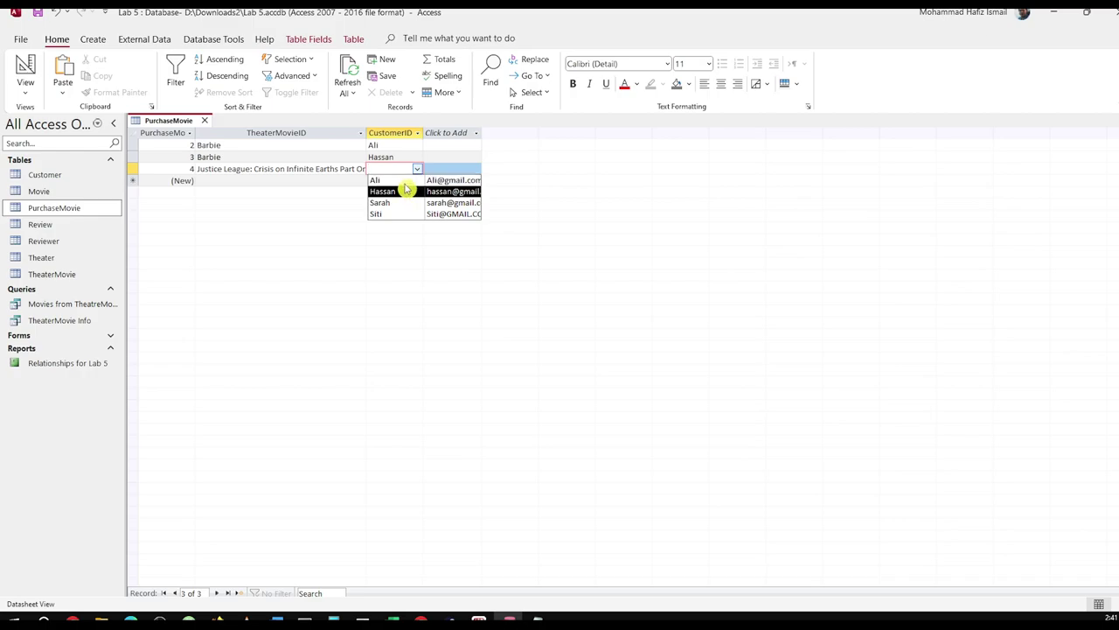
{"action": "left_click", "coordinate": [410, 182]}
{"action": "left_click", "coordinate": [206, 121]}
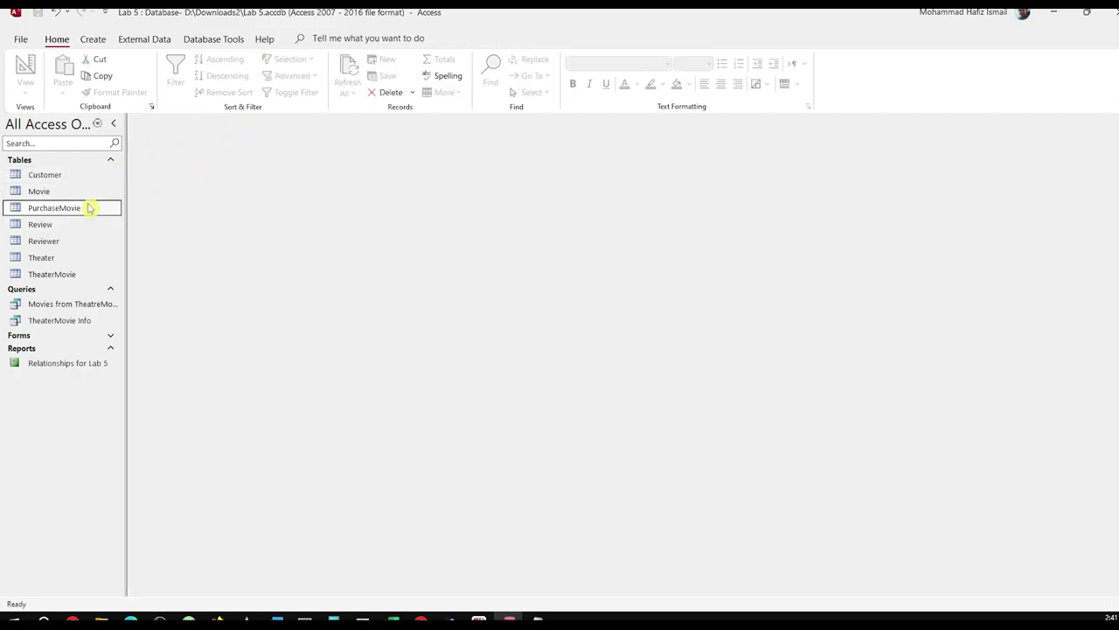
Create a form based on the PurchaseMovie table.
{"action": "right_click", "coordinate": [61, 212]}
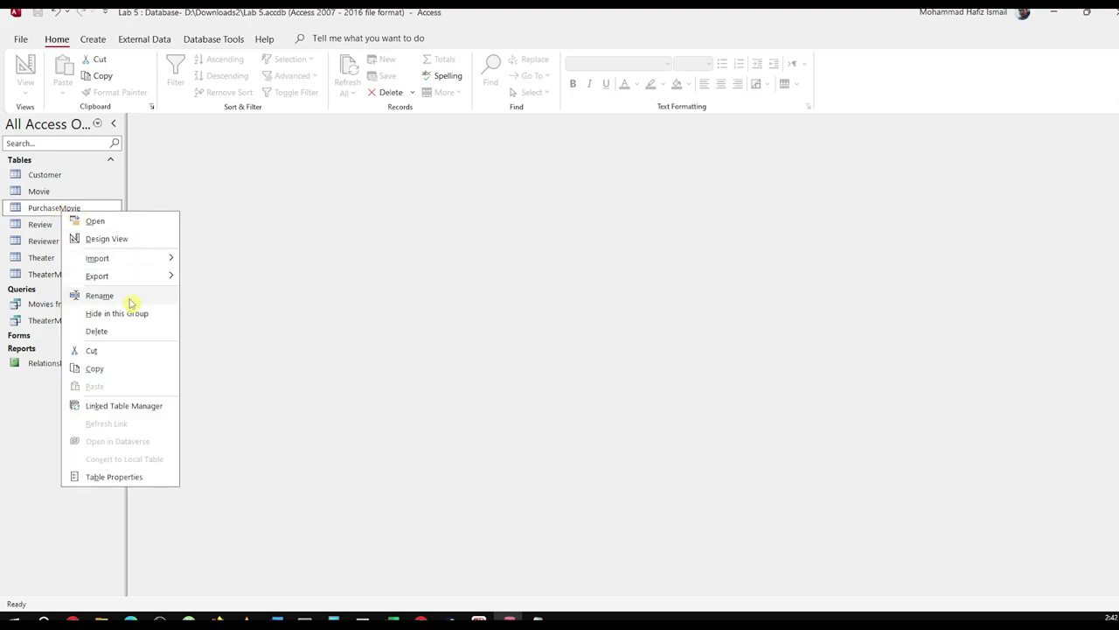
{"action": "left_click", "coordinate": [209, 50]}
{"action": "left_click", "coordinate": [194, 40]}
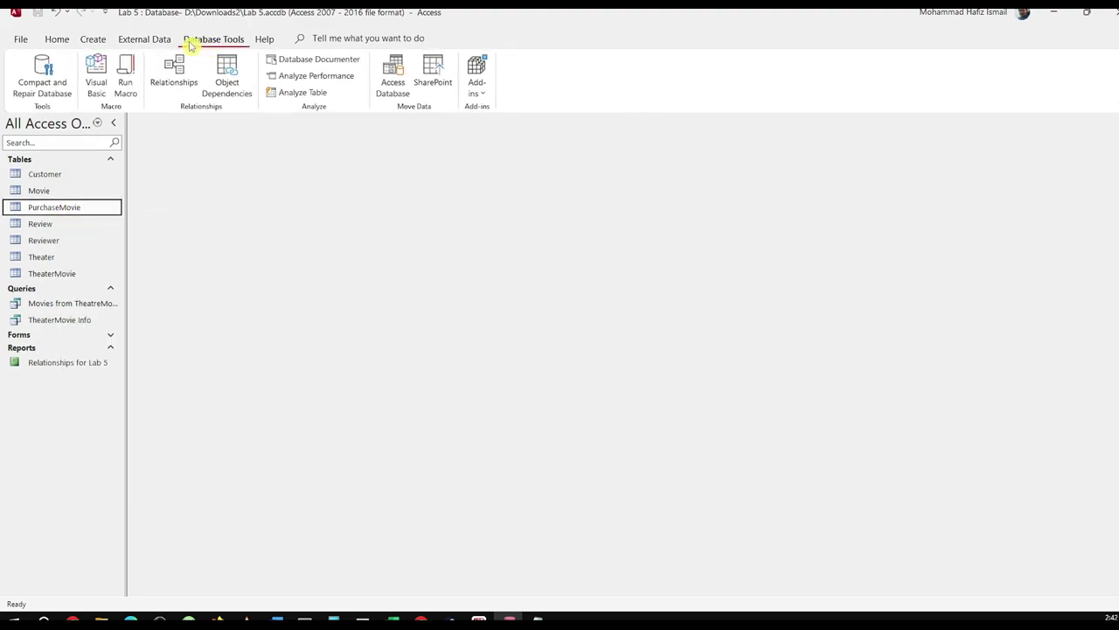
{"action": "left_click", "coordinate": [90, 39]}
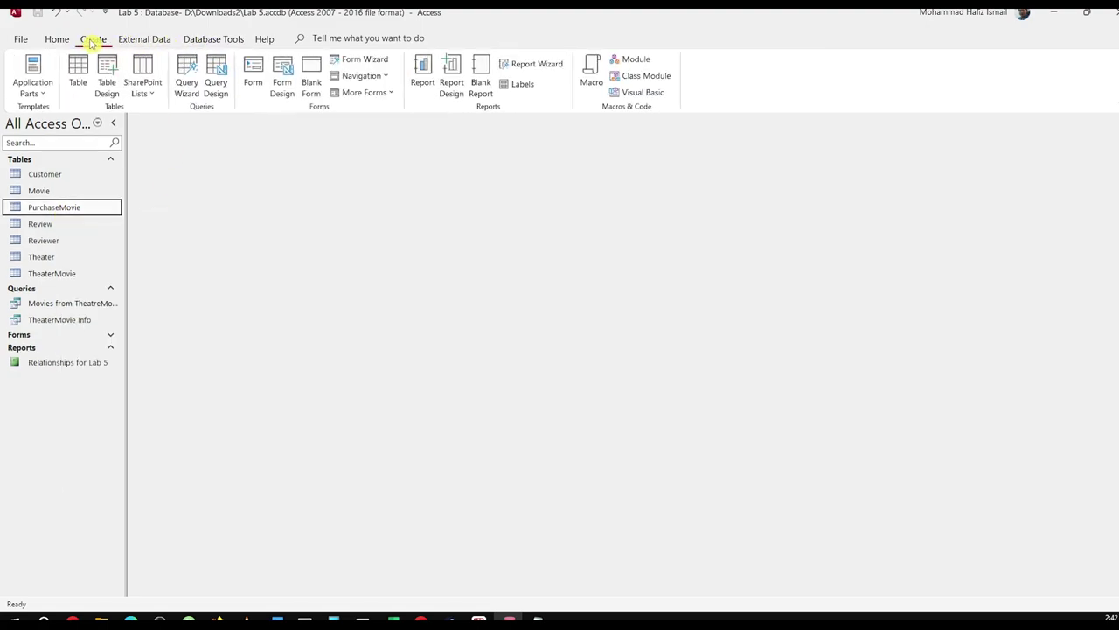
{"action": "left_click", "coordinate": [250, 74]}
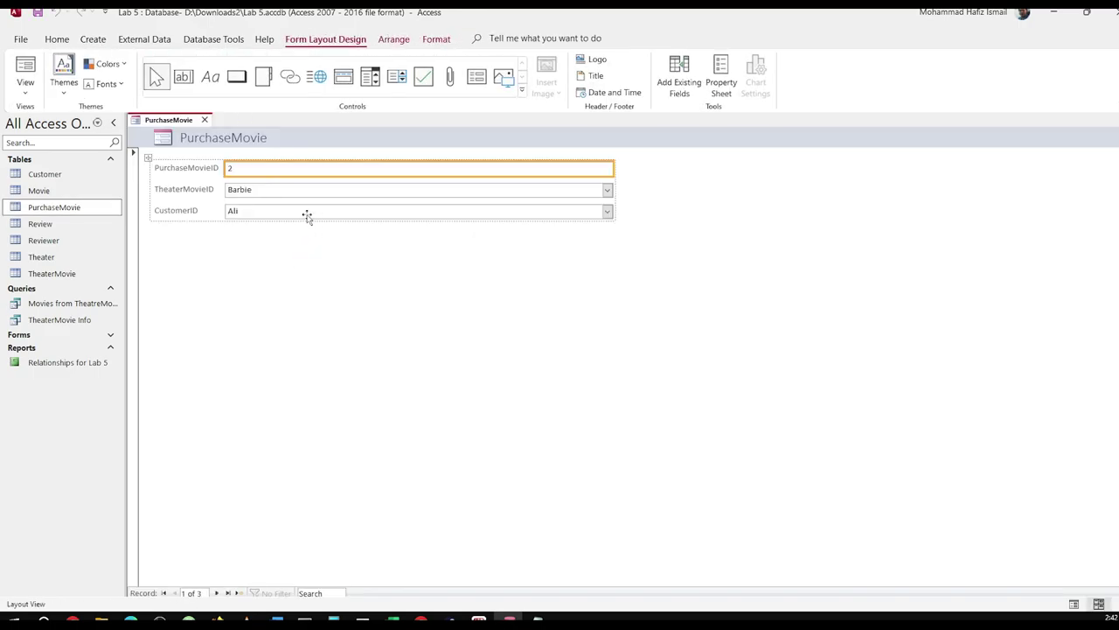
Close the new form, saving it under the name PurchaseMovie.
{"action": "left_click", "coordinate": [308, 215]}
{"action": "left_click", "coordinate": [608, 191]}
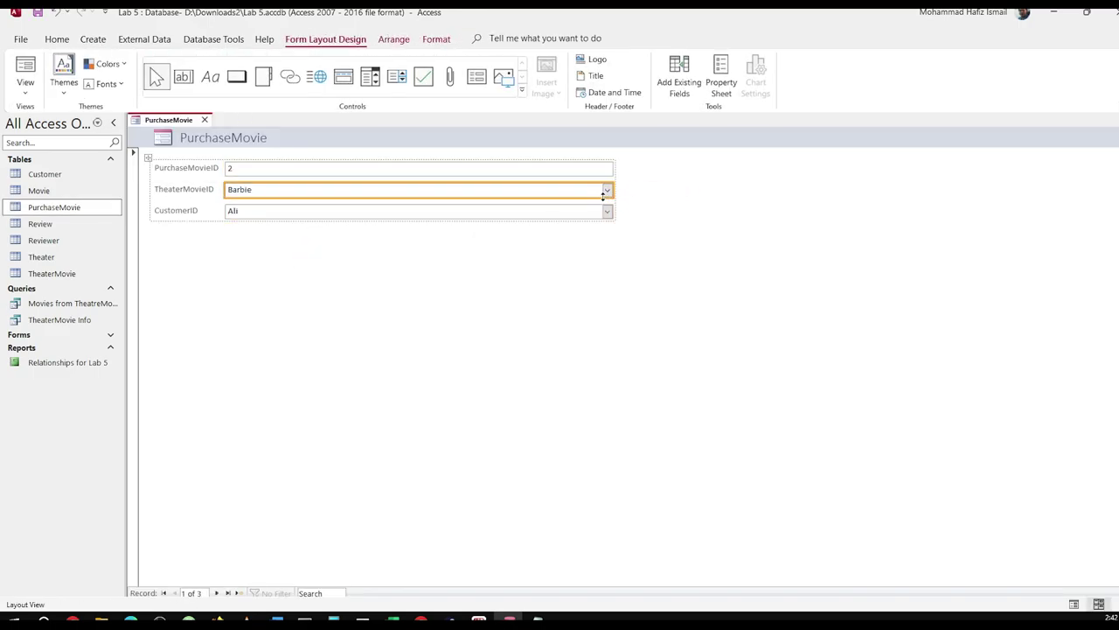
{"action": "left_click", "coordinate": [508, 259]}
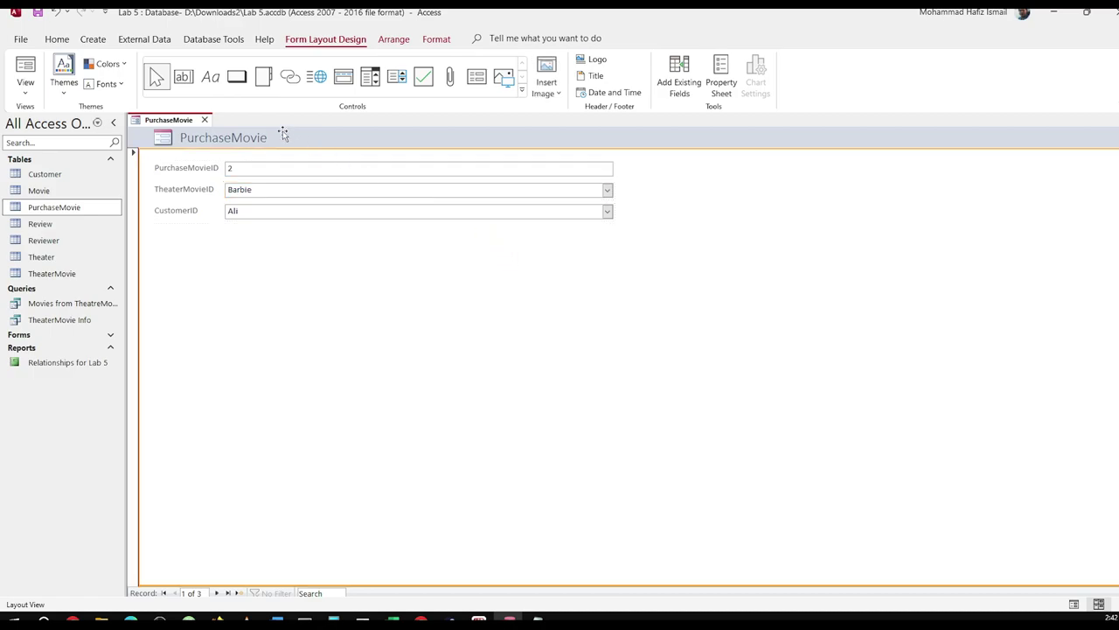
{"action": "left_click", "coordinate": [205, 119]}
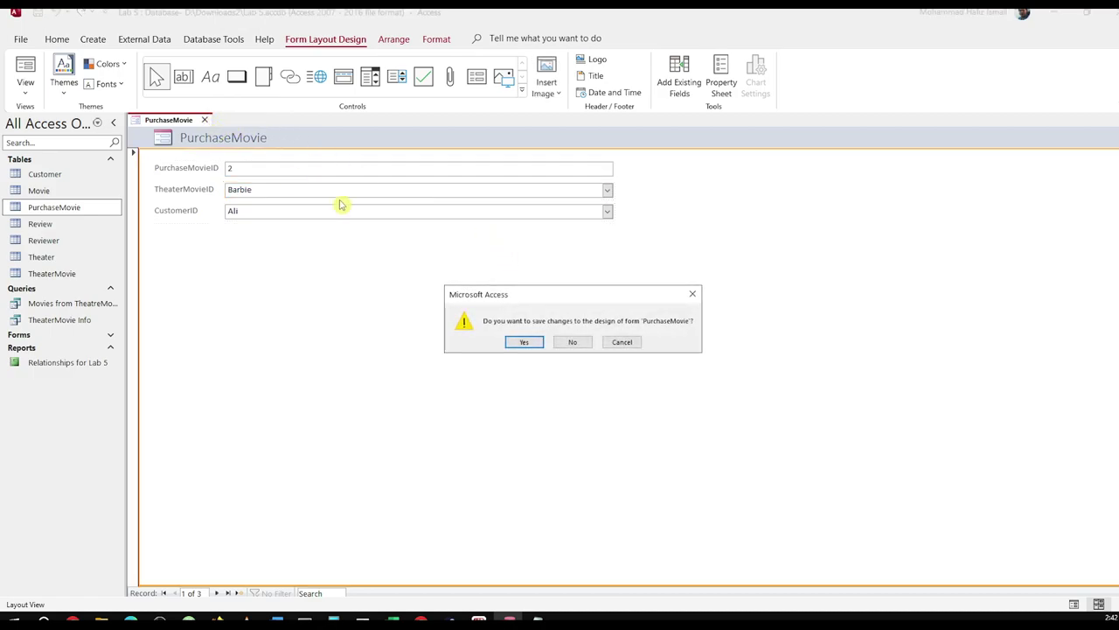
{"action": "left_click", "coordinate": [520, 341]}
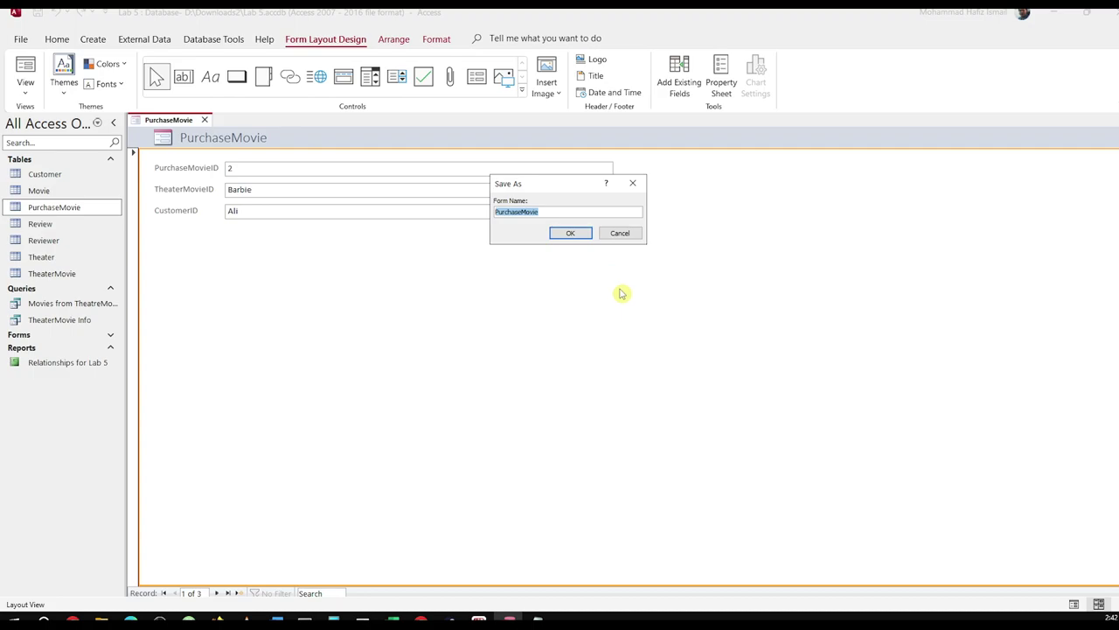
{"action": "left_click", "coordinate": [569, 235]}
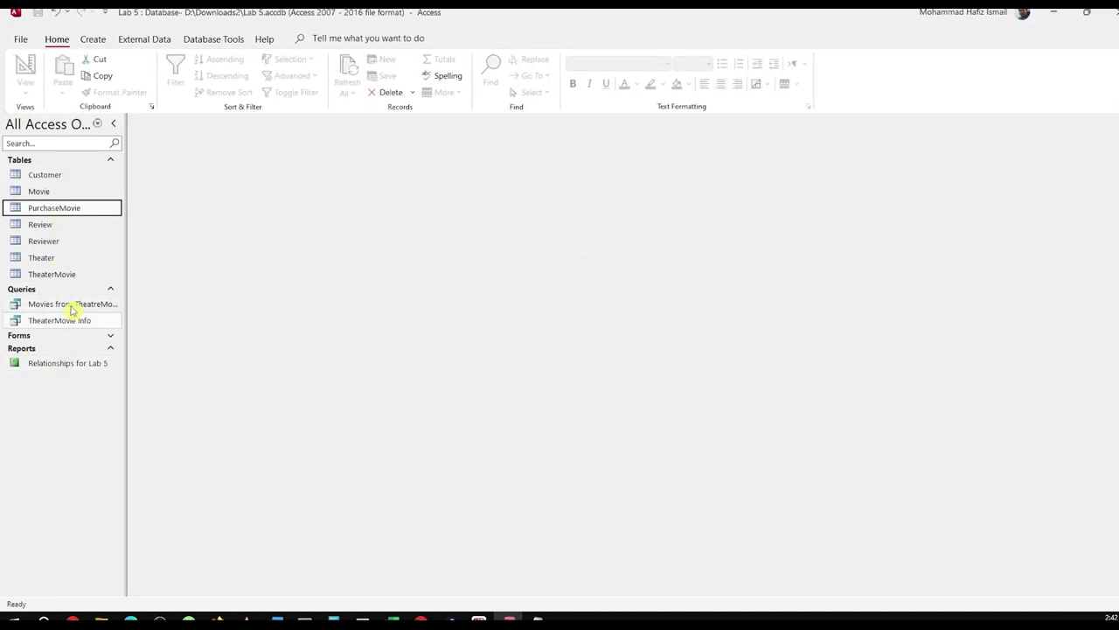
Open the PurchaseMovie form and change the first record's CustomerID to the second customer in the list.
{"action": "left_click", "coordinate": [109, 341]}
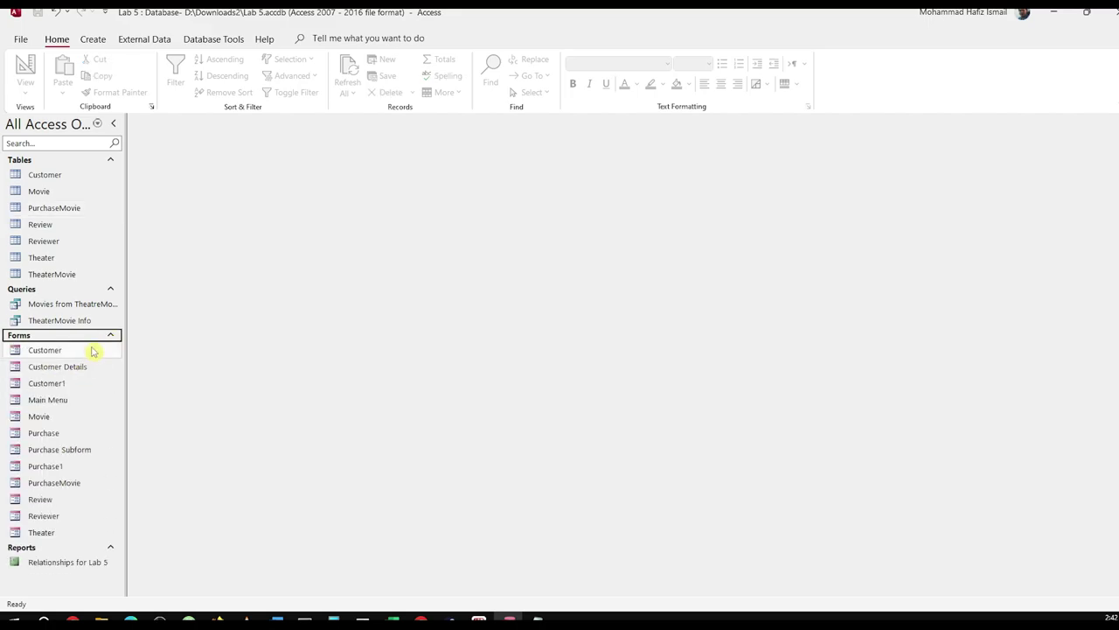
{"action": "left_click", "coordinate": [70, 490]}
{"action": "double_click", "coordinate": [71, 486]}
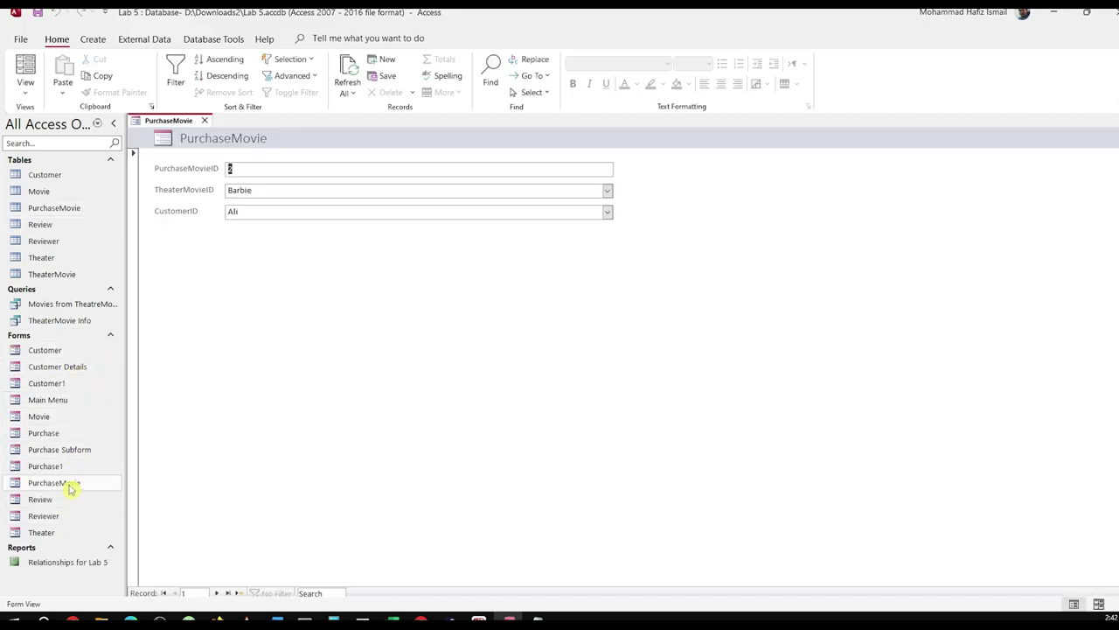
{"action": "left_click", "coordinate": [607, 213]}
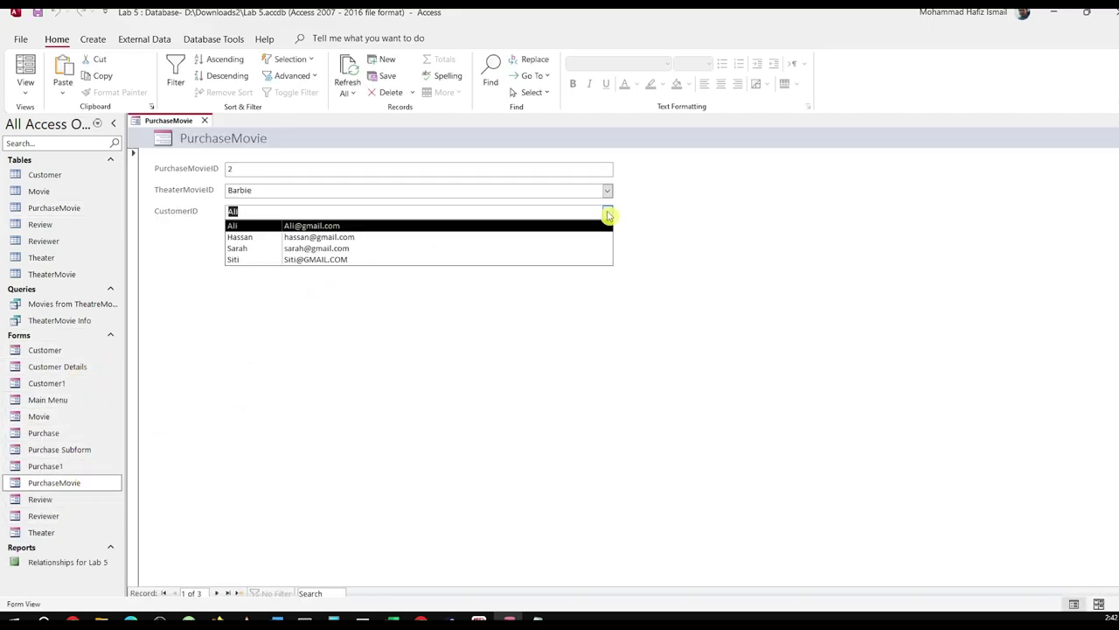
{"action": "left_click", "coordinate": [527, 237]}
Set the first record's TheaterMovieID to Justice League: Crisis on Infinite Earths Part One.
{"action": "left_click", "coordinate": [603, 192]}
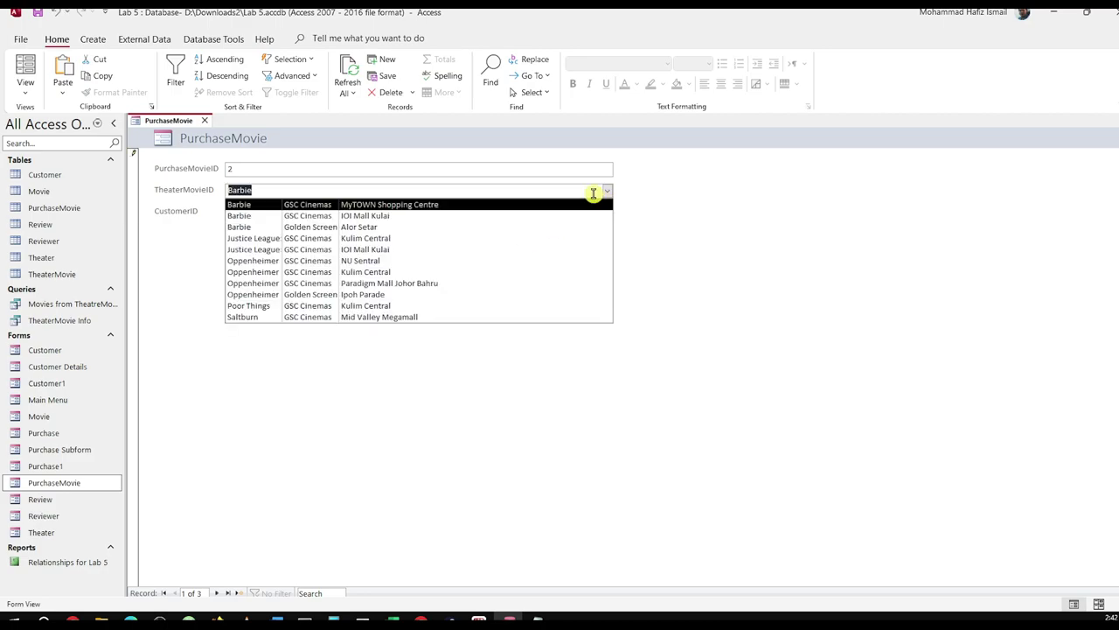
{"action": "left_click", "coordinate": [402, 226]}
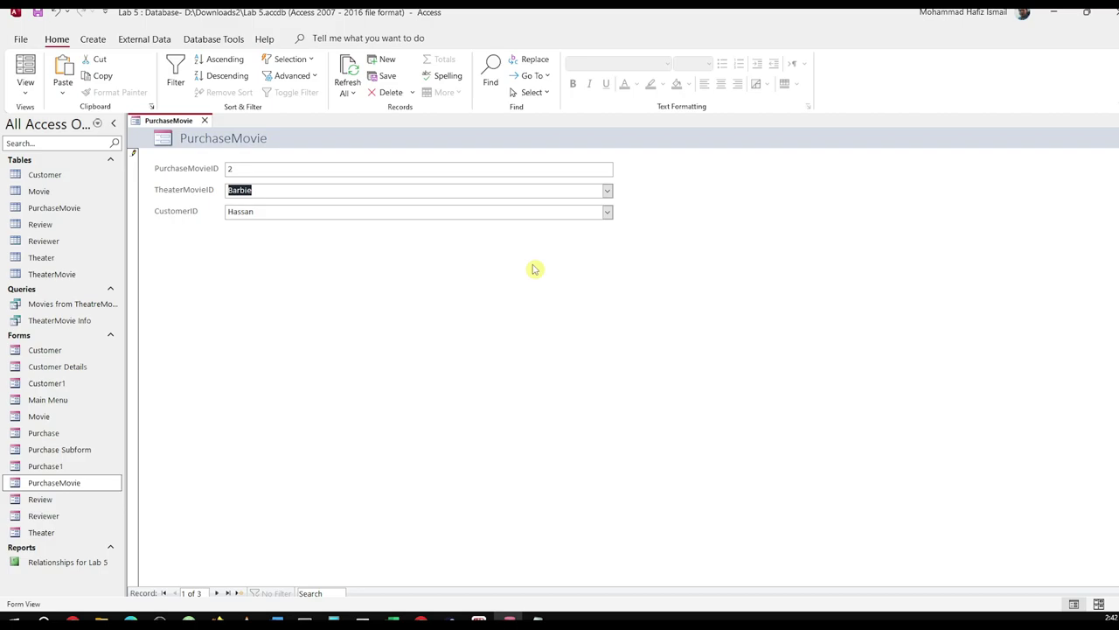
{"action": "left_click", "coordinate": [608, 191]}
{"action": "left_click", "coordinate": [417, 243]}
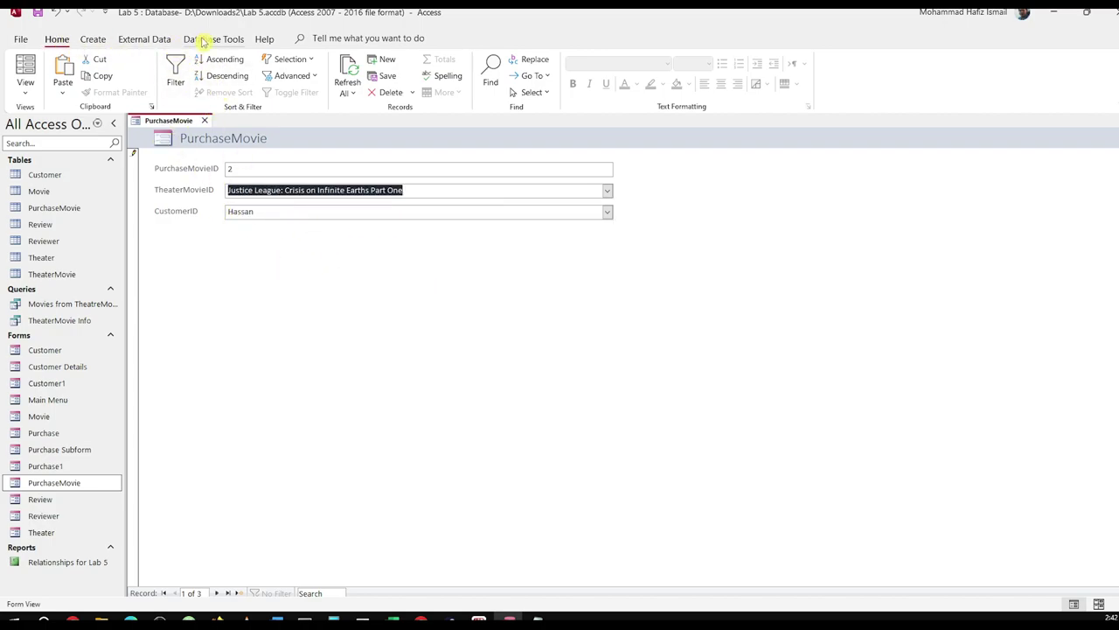
Create a report based on the PurchaseMovie table and close it, saving it under the name PurchaseMovie.
{"action": "left_click", "coordinate": [92, 39]}
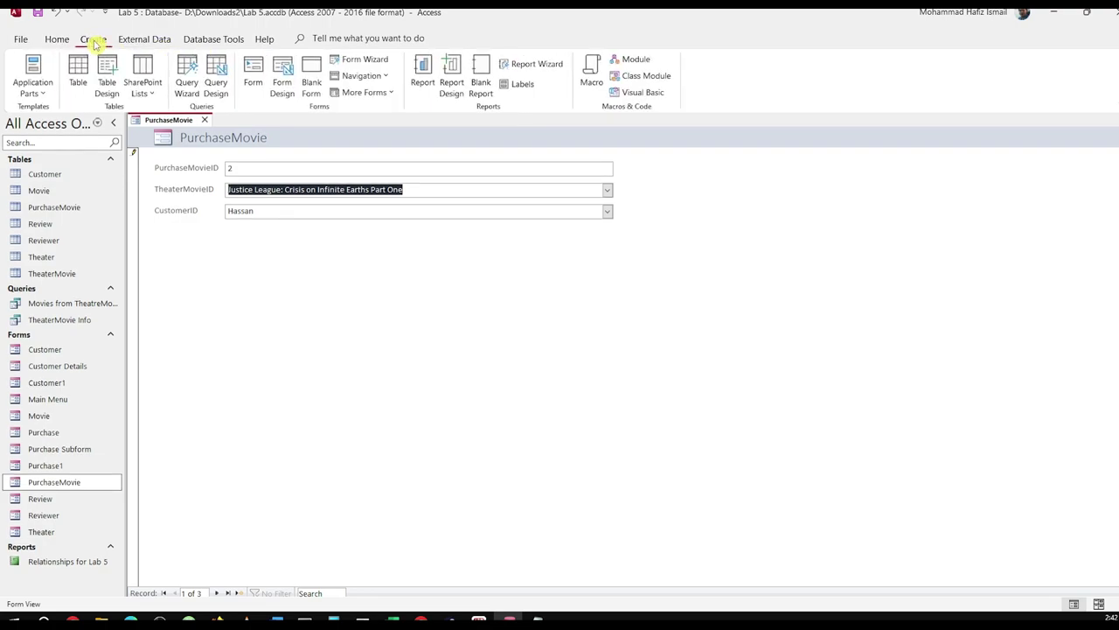
{"action": "left_click", "coordinate": [423, 74]}
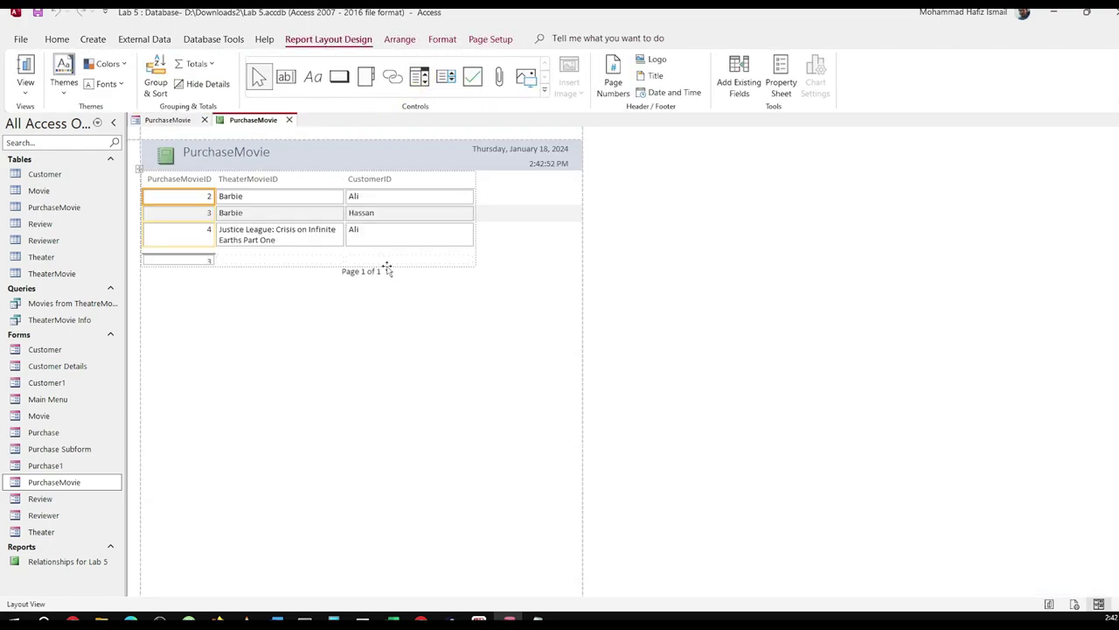
{"action": "left_click", "coordinate": [385, 259]}
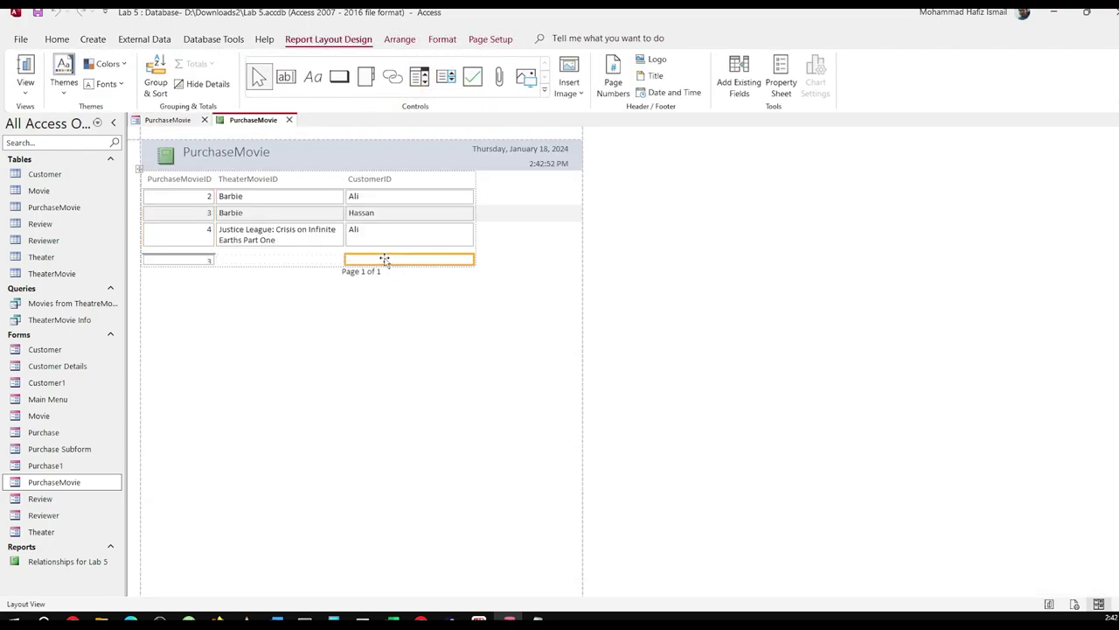
{"action": "left_click", "coordinate": [417, 192]}
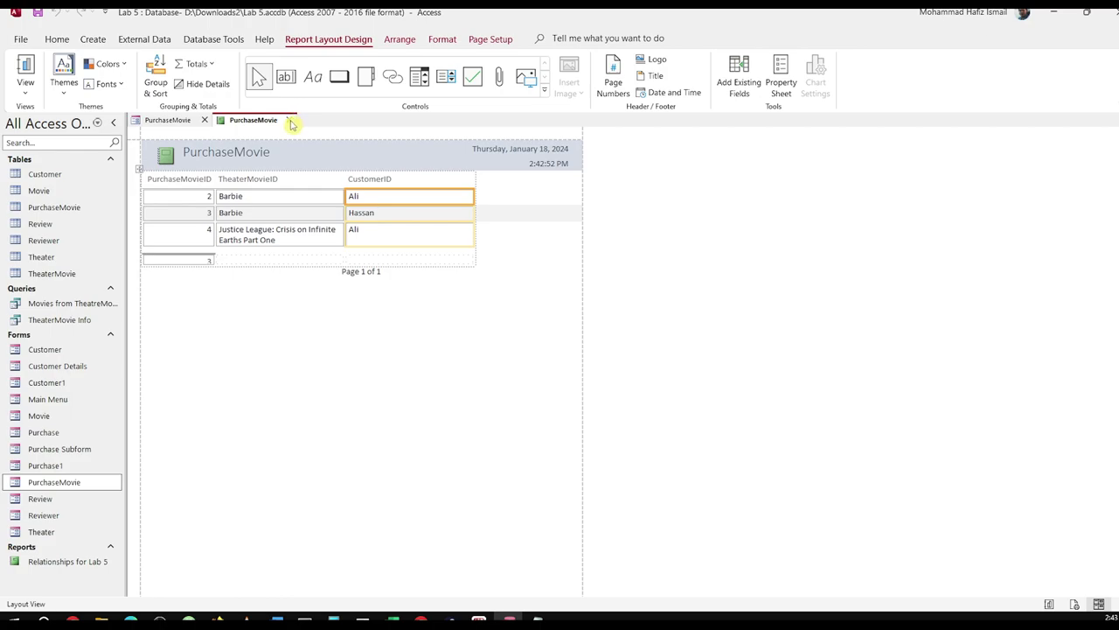
{"action": "left_click", "coordinate": [290, 122]}
{"action": "left_click", "coordinate": [528, 344]}
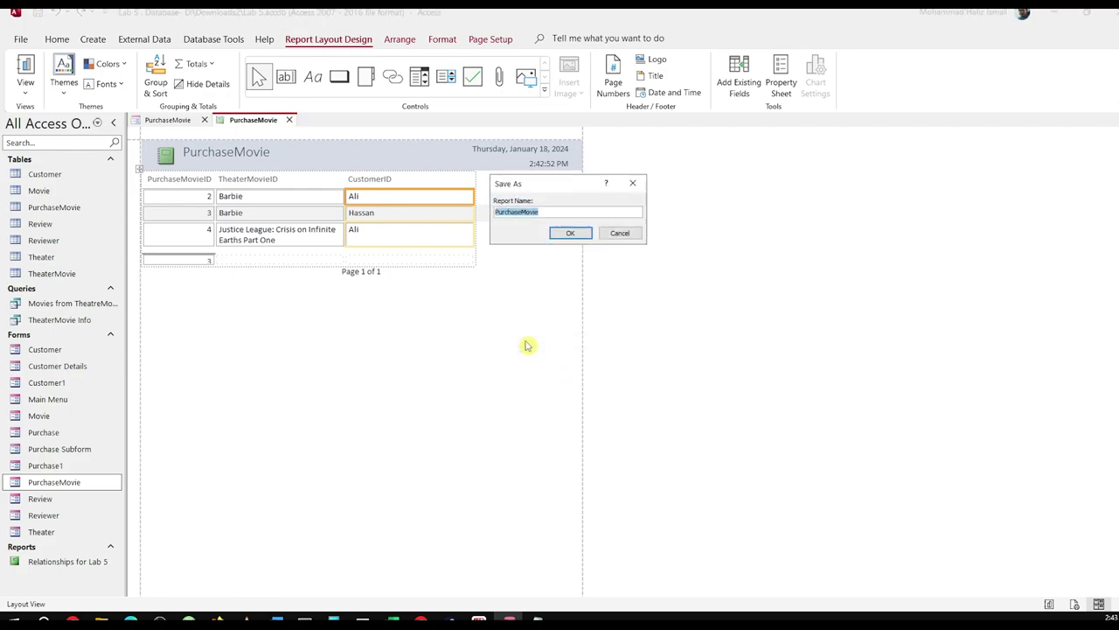
{"action": "left_click", "coordinate": [570, 233]}
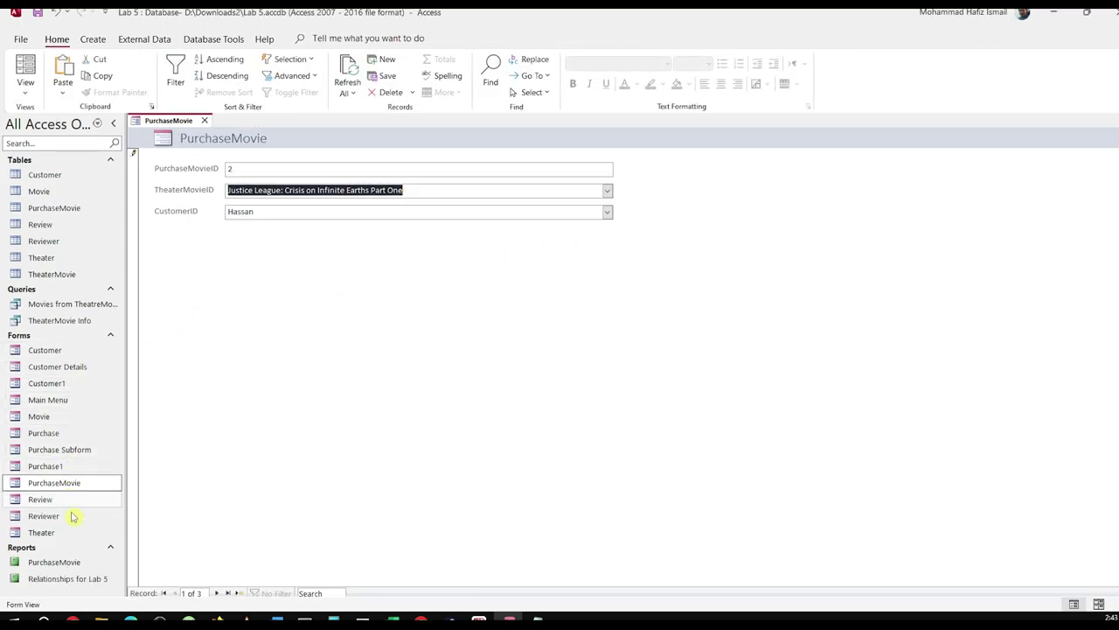
Open the PurchaseMovie report, check the customers in its CustomerID column, and close the report.
{"action": "double_click", "coordinate": [70, 564]}
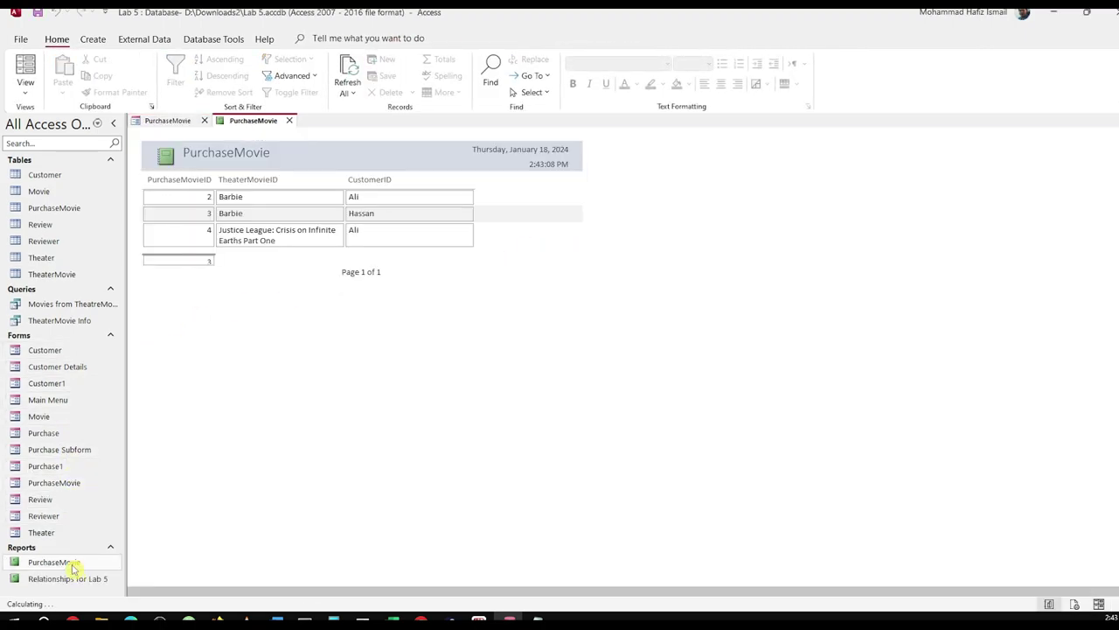
{"action": "left_click", "coordinate": [375, 214]}
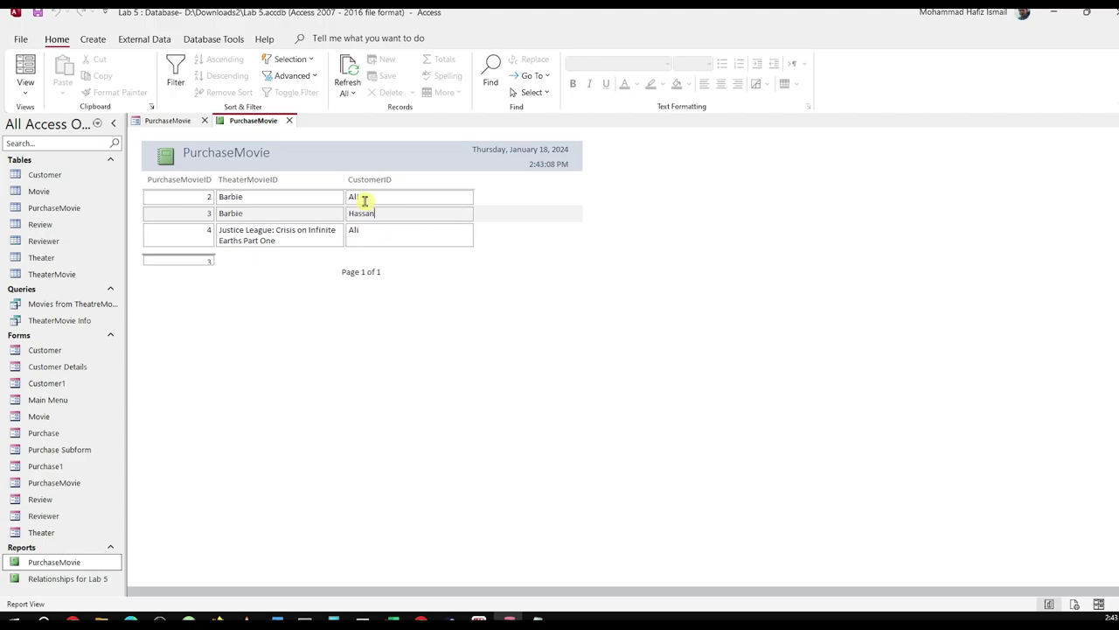
{"action": "left_click", "coordinate": [409, 196]}
{"action": "left_click", "coordinate": [375, 213]}
{"action": "left_click", "coordinate": [289, 119]}
Collapse the Forms group in the list of database objects.
{"action": "left_click", "coordinate": [110, 337]}
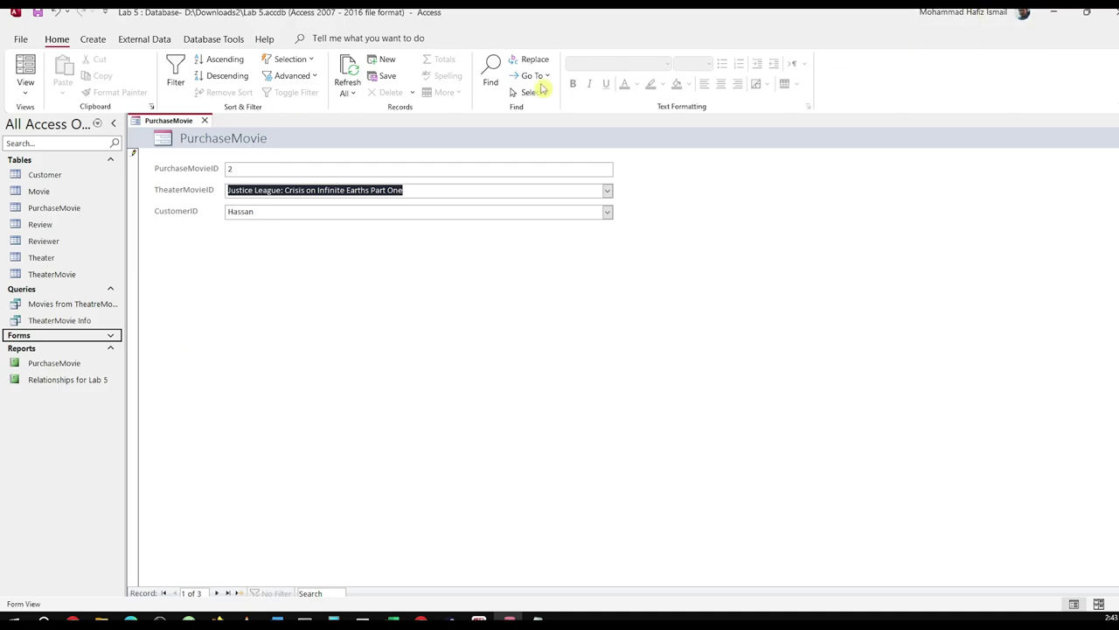
{"action": "left_click", "coordinate": [156, 39]}
{"action": "left_click", "coordinate": [84, 40]}
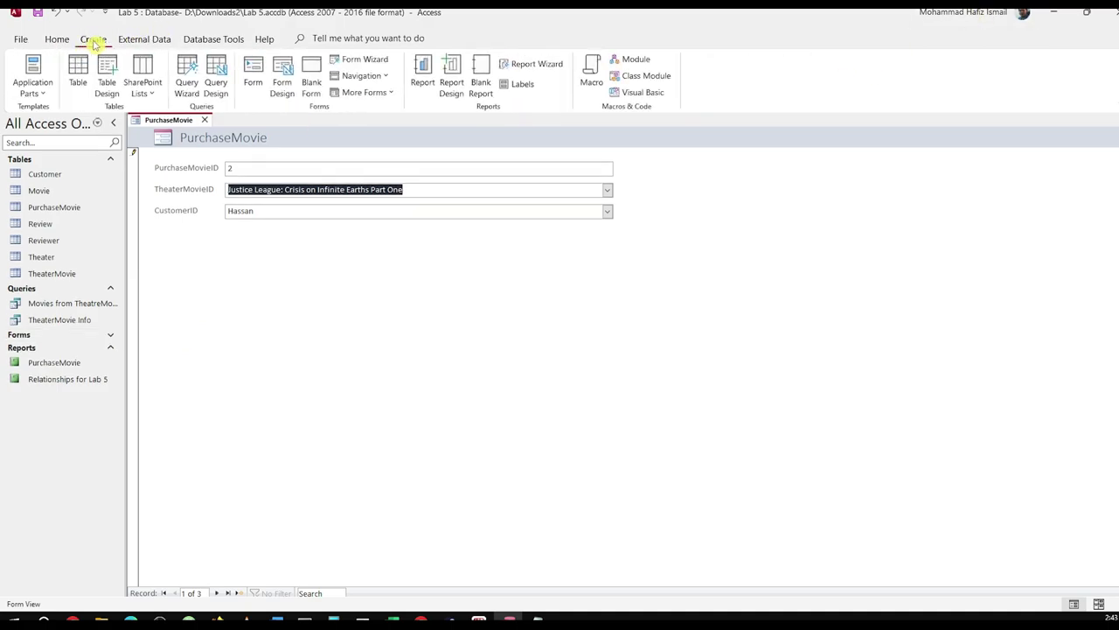
{"action": "left_click", "coordinate": [122, 41]}
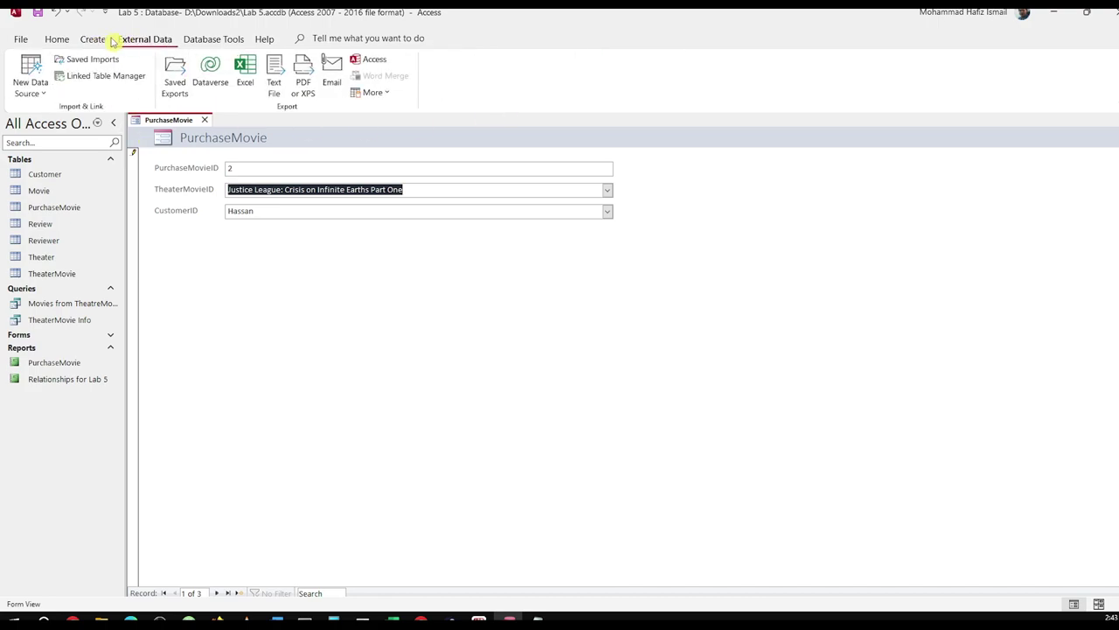
{"action": "left_click", "coordinate": [95, 40]}
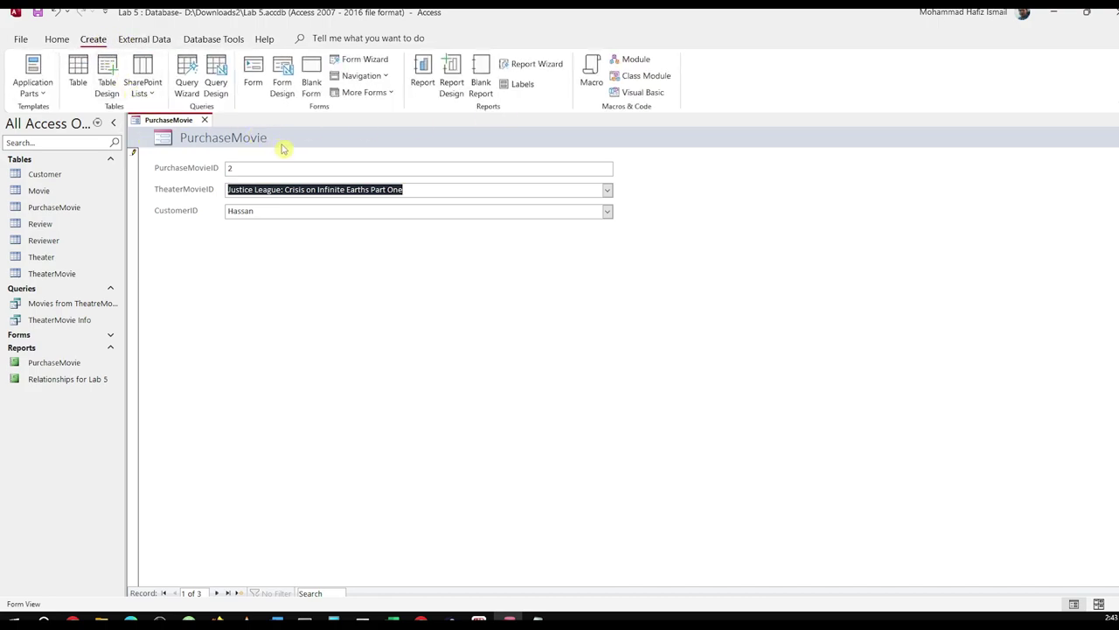
Open the PurchaseMovie table and examine the movie in the TheaterMovieID field of each purchase record.
{"action": "left_click", "coordinate": [66, 212]}
{"action": "double_click", "coordinate": [65, 212]}
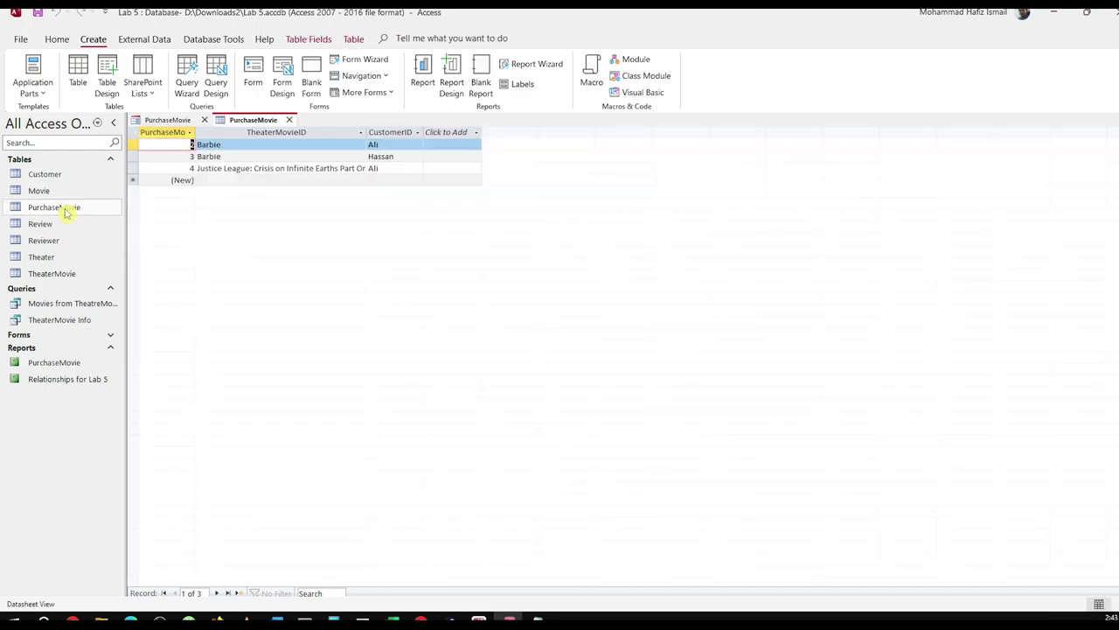
{"action": "left_click", "coordinate": [222, 156]}
{"action": "left_click", "coordinate": [223, 145]}
{"action": "left_click", "coordinate": [224, 155]}
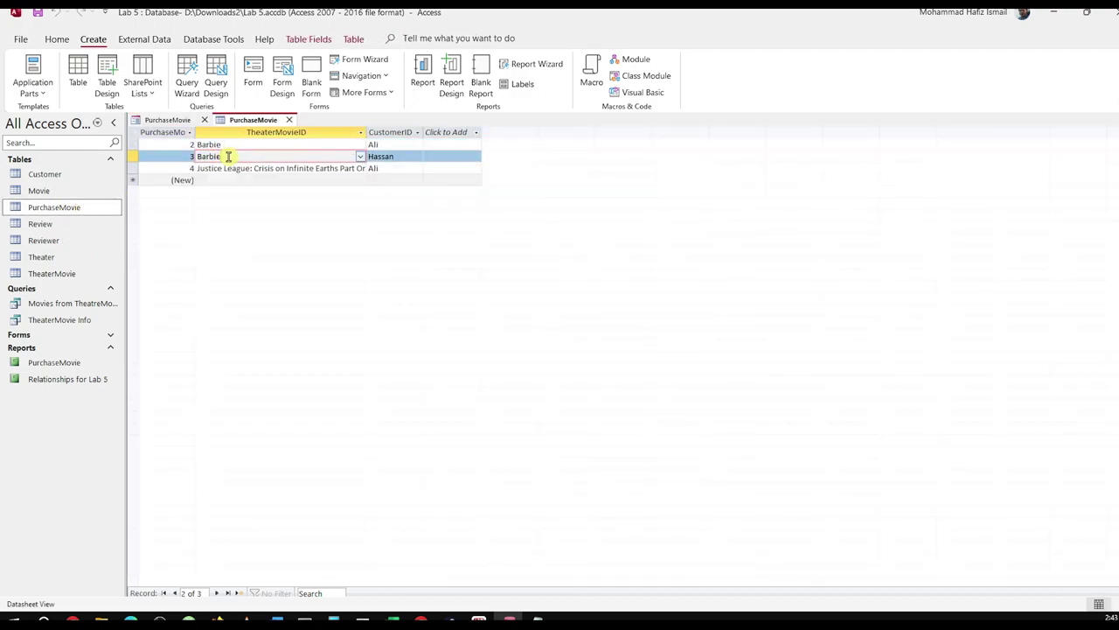
{"action": "left_click", "coordinate": [230, 145]}
{"action": "left_click", "coordinate": [231, 155]}
{"action": "left_click", "coordinate": [225, 145]}
{"action": "left_click", "coordinate": [225, 168]}
{"action": "left_click", "coordinate": [225, 156]}
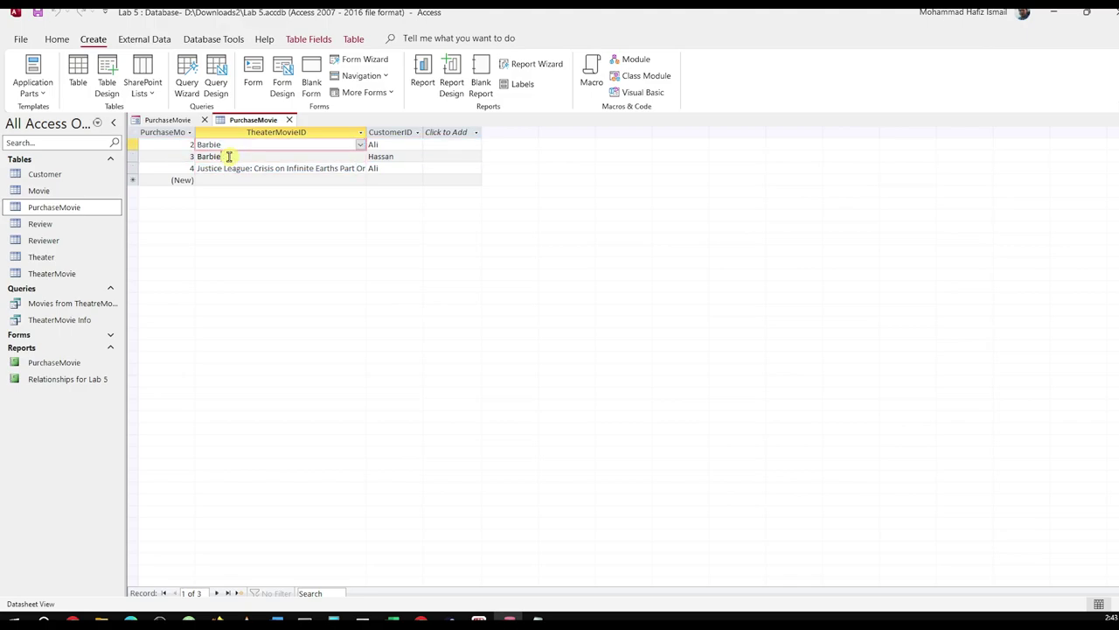
Open the Movie, Theater and TheaterMovie tables for review, and return to the PurchaseMovie table.
{"action": "double_click", "coordinate": [53, 191]}
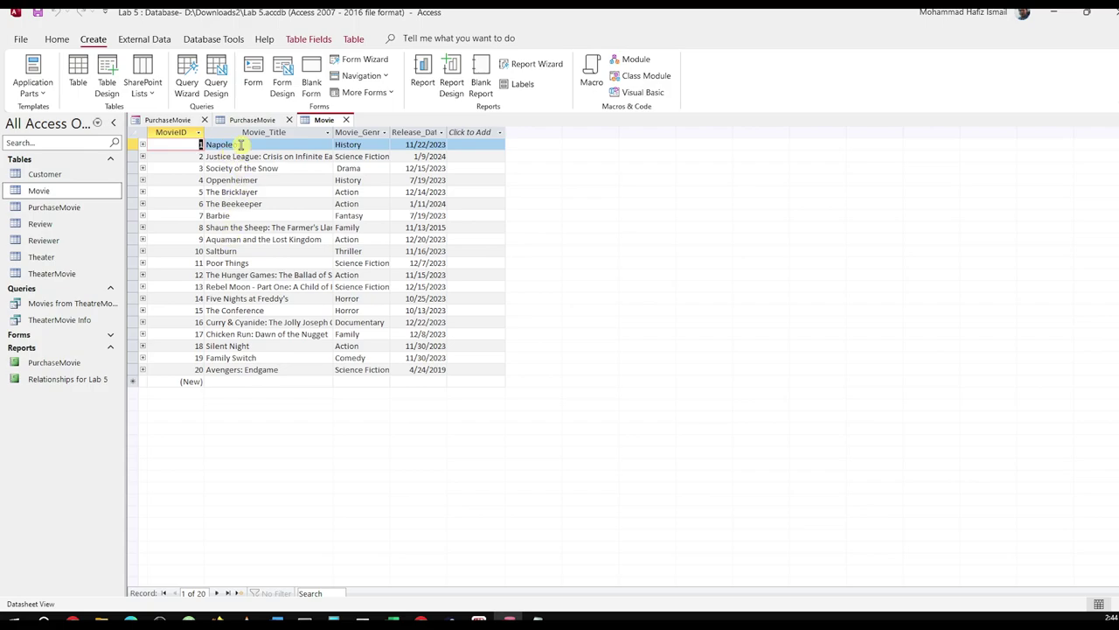
{"action": "double_click", "coordinate": [55, 209]}
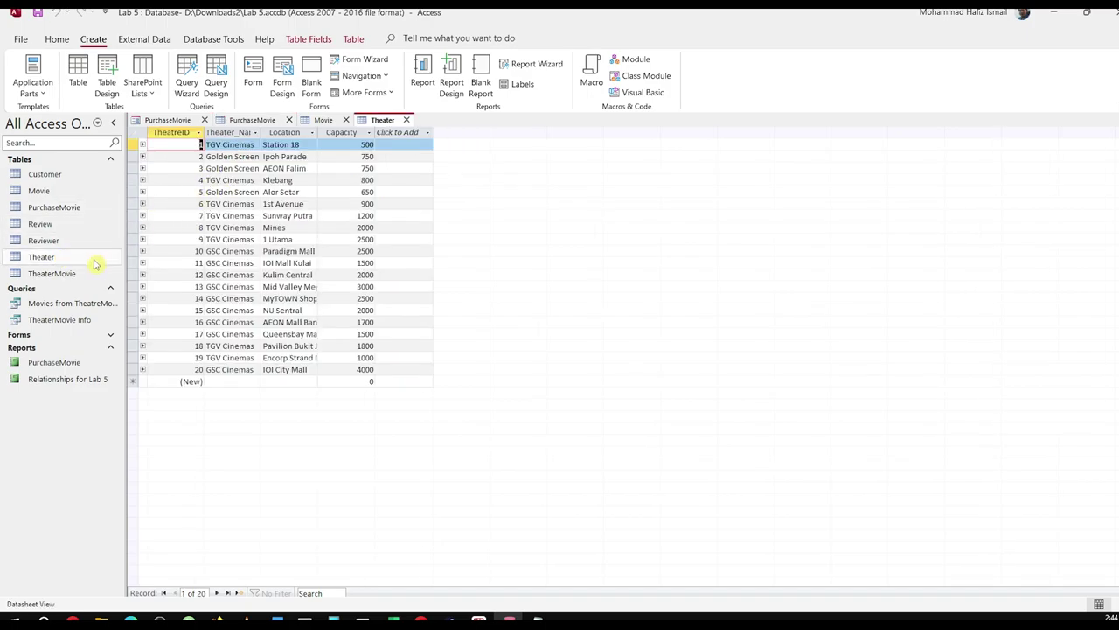
{"action": "double_click", "coordinate": [51, 274]}
{"action": "double_click", "coordinate": [66, 210]}
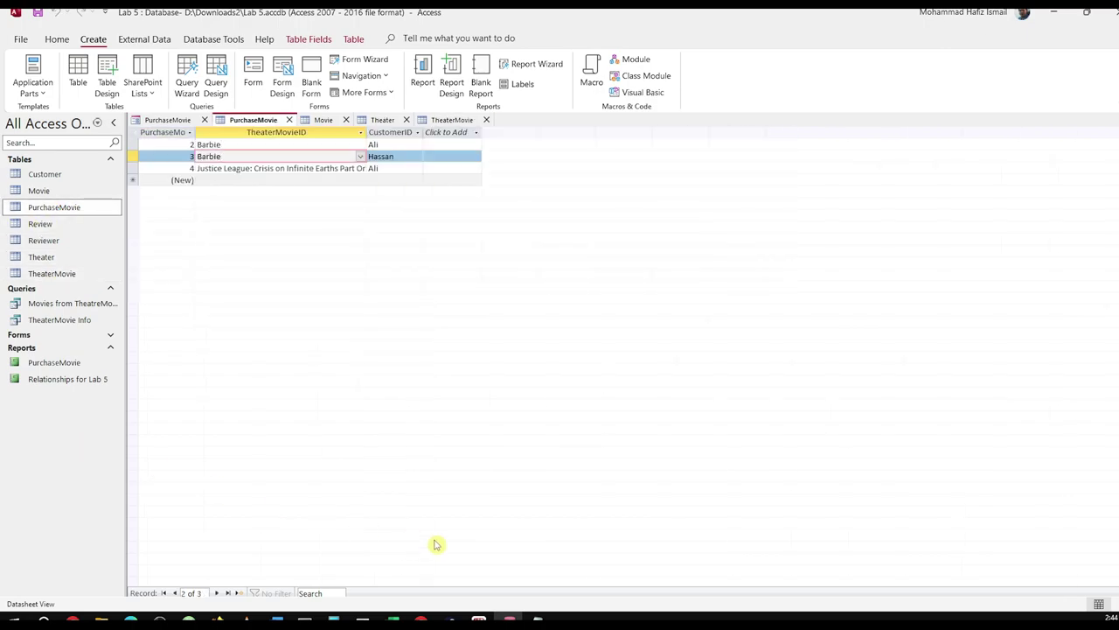
Switch to the Notepad notes and add the heading "Situation 2:" with the question "How many showings of each movie?" below the first situation.
{"action": "mouse_move", "coordinate": [537, 618]}
{"action": "left_click", "coordinate": [595, 548]}
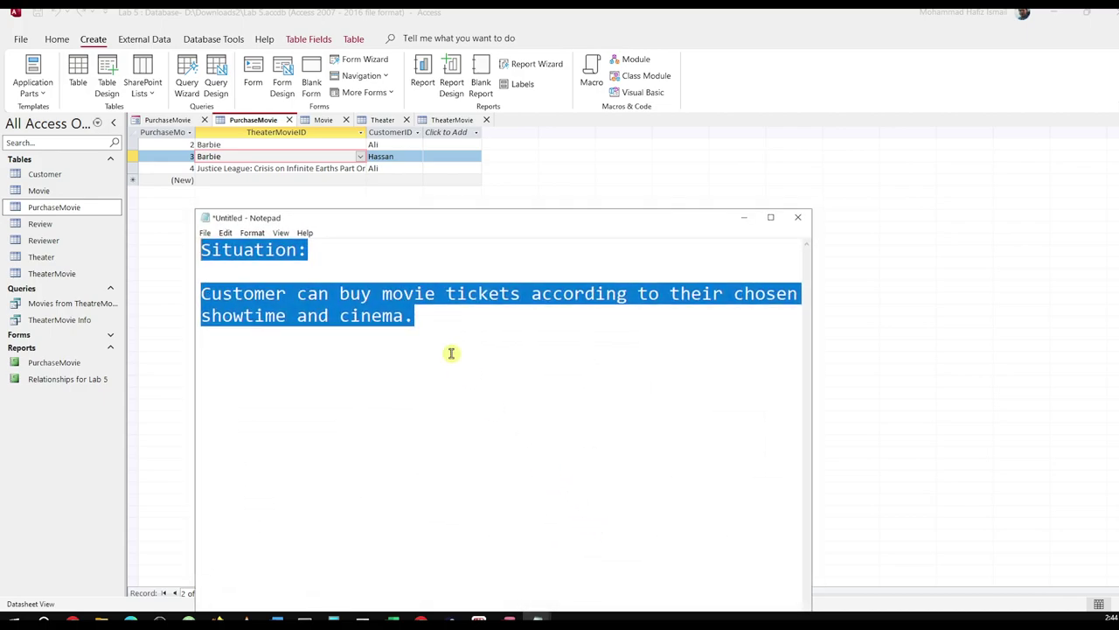
{"action": "left_click", "coordinate": [477, 338]}
{"action": "key", "text": "Return"}
{"action": "key", "text": "Return"}
{"action": "type", "text": "Situation 2"}
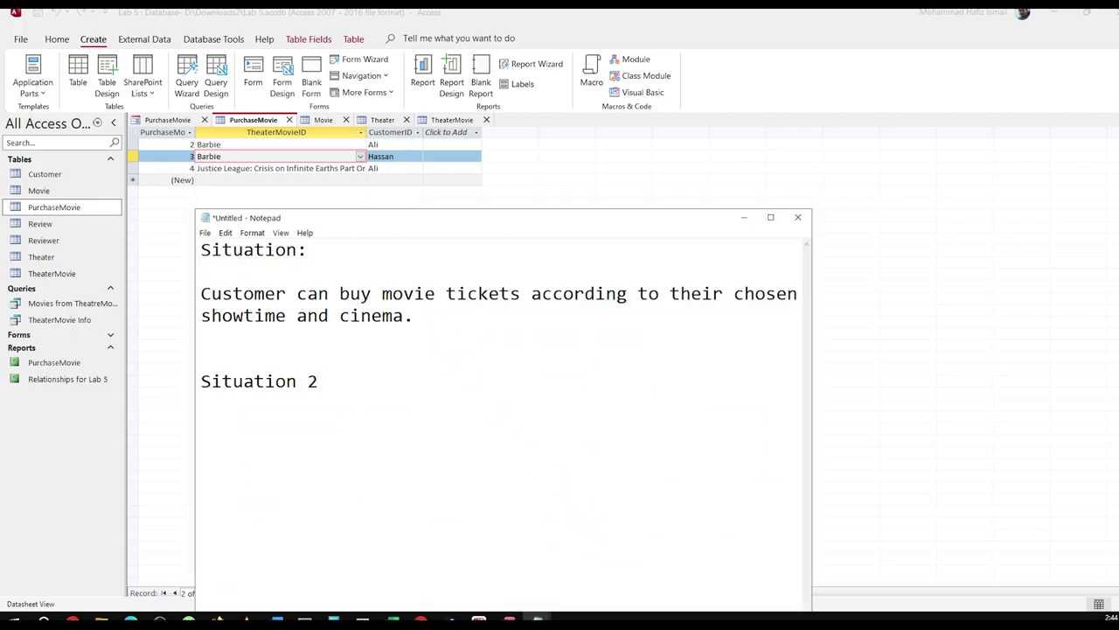
{"action": "type", "text": ": How"}
{"action": "key", "text": "BackSpace"}
{"action": "key", "text": "BackSpace"}
{"action": "key", "text": "BackSpace"}
{"action": "type", "text": "How many showings of Ba"}
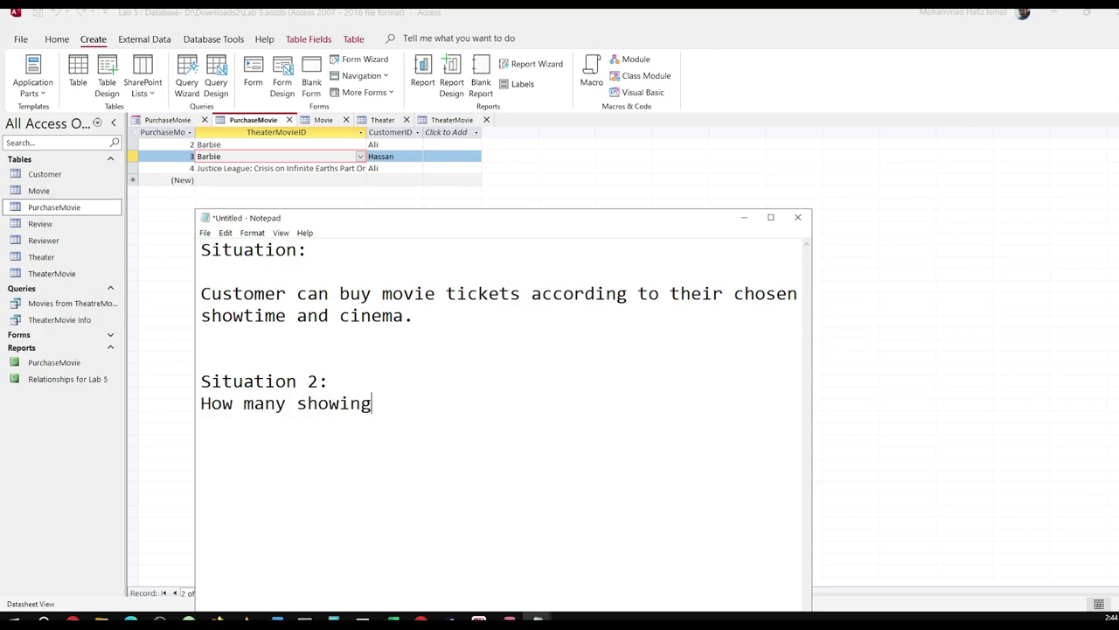
{"action": "key", "text": "BackSpace"}
{"action": "key", "text": "BackSpace"}
{"action": "type", "text": "each movie?"}
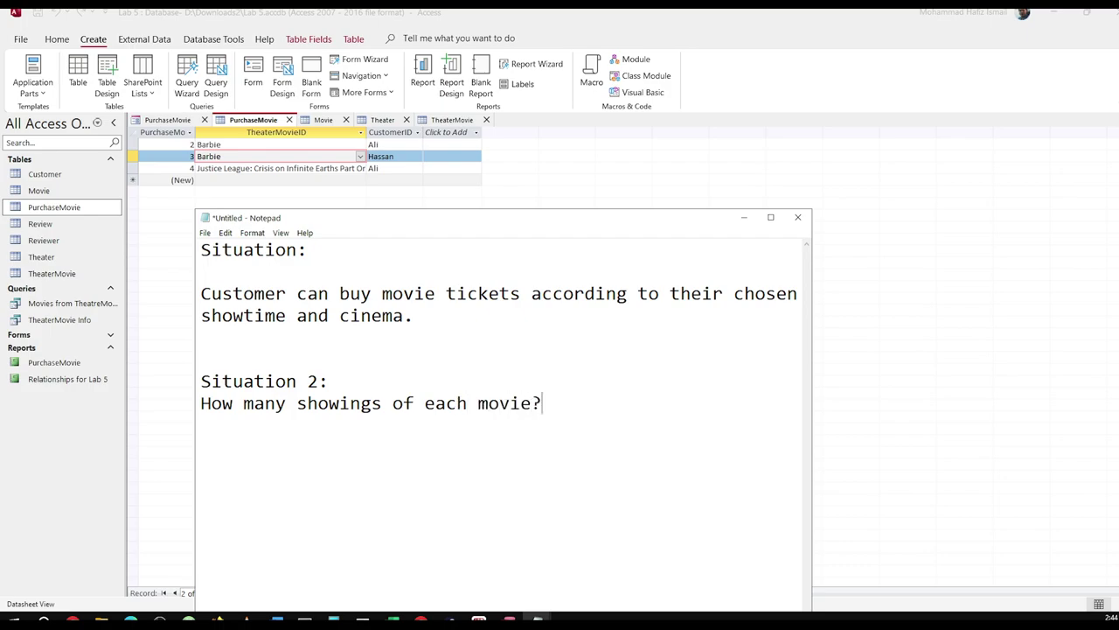
Add the example lines "Sample - Barbie (3)" and "Oppenheimer (5)" below the Situation 2 question.
{"action": "key", "text": "Return"}
{"action": "type", "text": "Sample:"}
{"action": "key", "text": "BackSpace"}
{"action": "type", "text": "- Barm"}
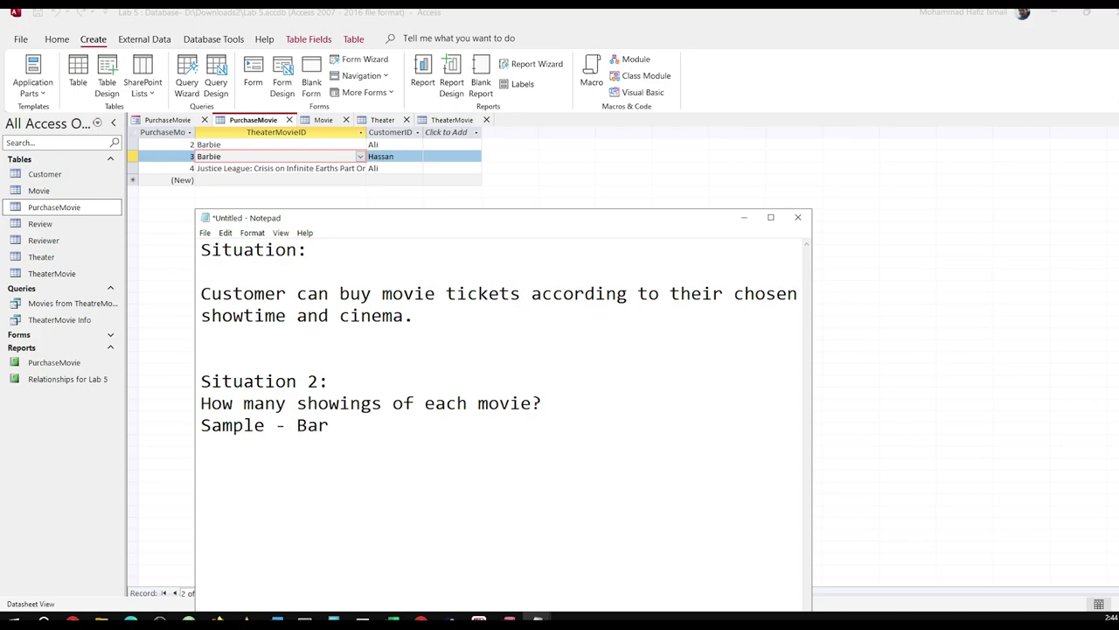
{"action": "key", "text": "BackSpace"}
{"action": "key", "text": "BackSpace"}
{"action": "key", "text": "BackSpace"}
{"action": "key", "text": "BackSpace"}
{"action": "key", "text": "BackSpace"}
{"action": "key", "text": "BackSpace"}
{"action": "type", "text": "- Be"}
{"action": "key", "text": "BackSpace"}
{"action": "type", "text": "arbie (3) \tOpp"}
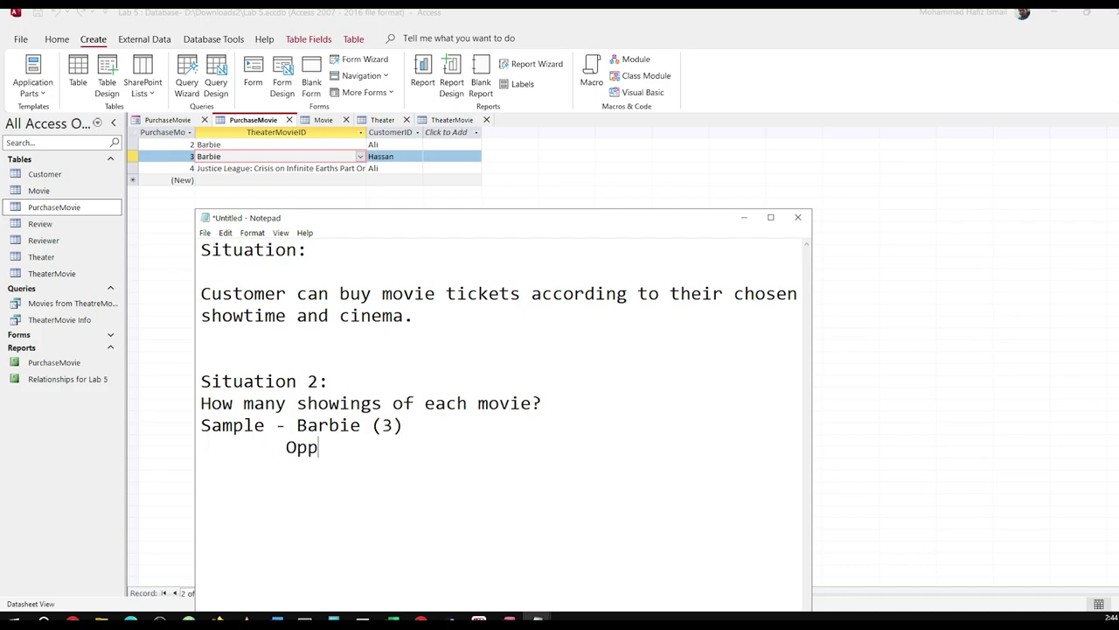
{"action": "type", "text": "enheimer (5)"}
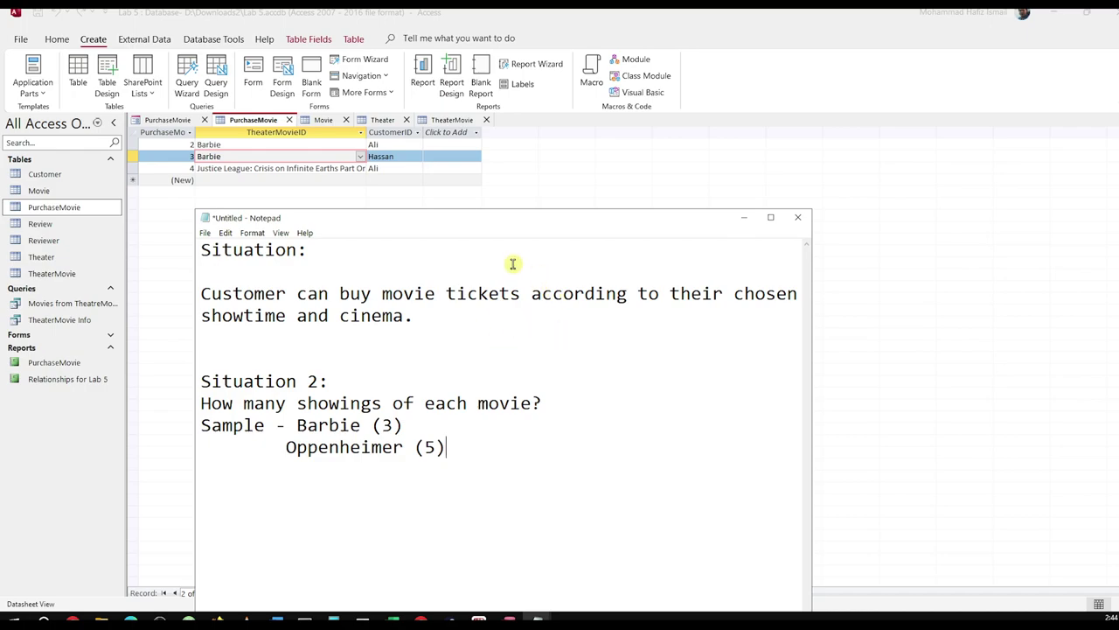
Review the word "showings" in the Situation 2 question, and switch to Access to examine the TheaterMovie table.
{"action": "left_click_drag", "start_coordinate": [382, 403], "coordinate": [339, 403]}
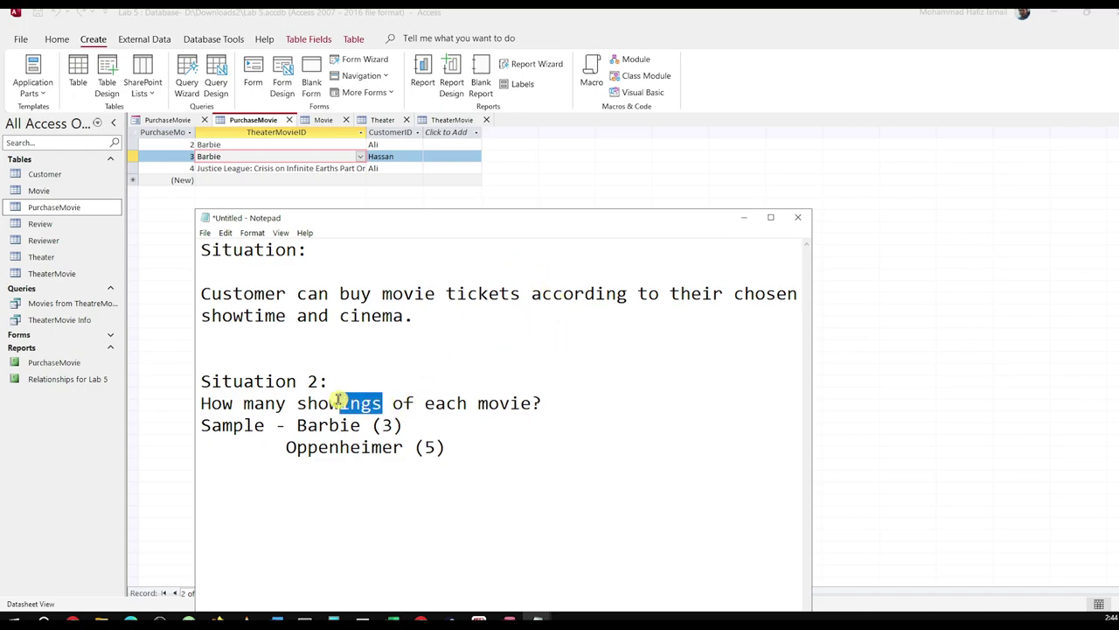
{"action": "left_click", "coordinate": [60, 273]}
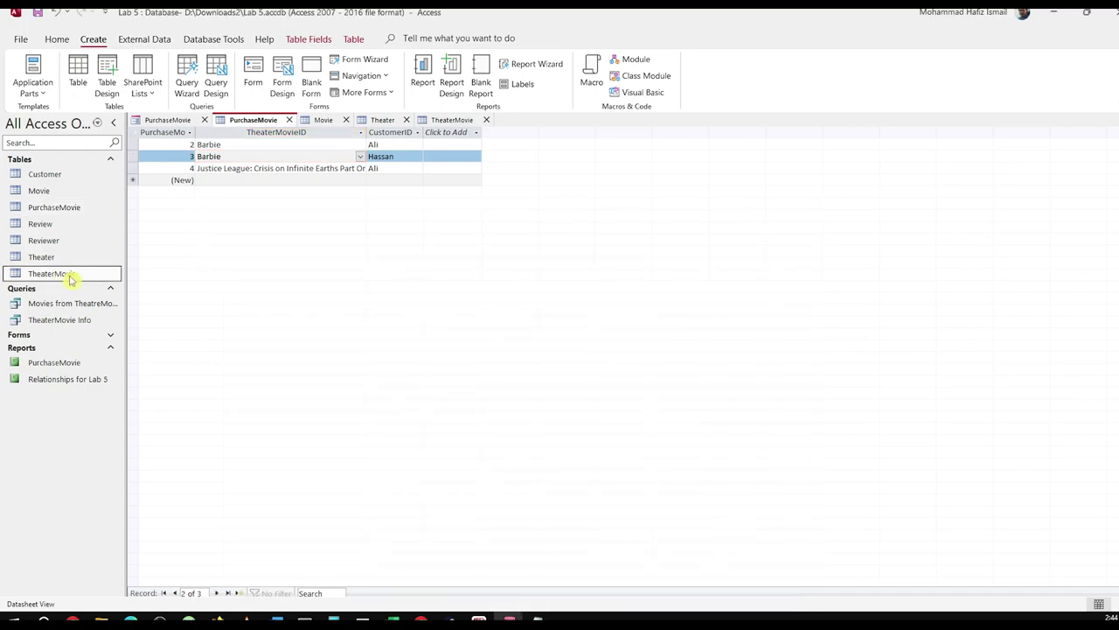
{"action": "double_click", "coordinate": [72, 278]}
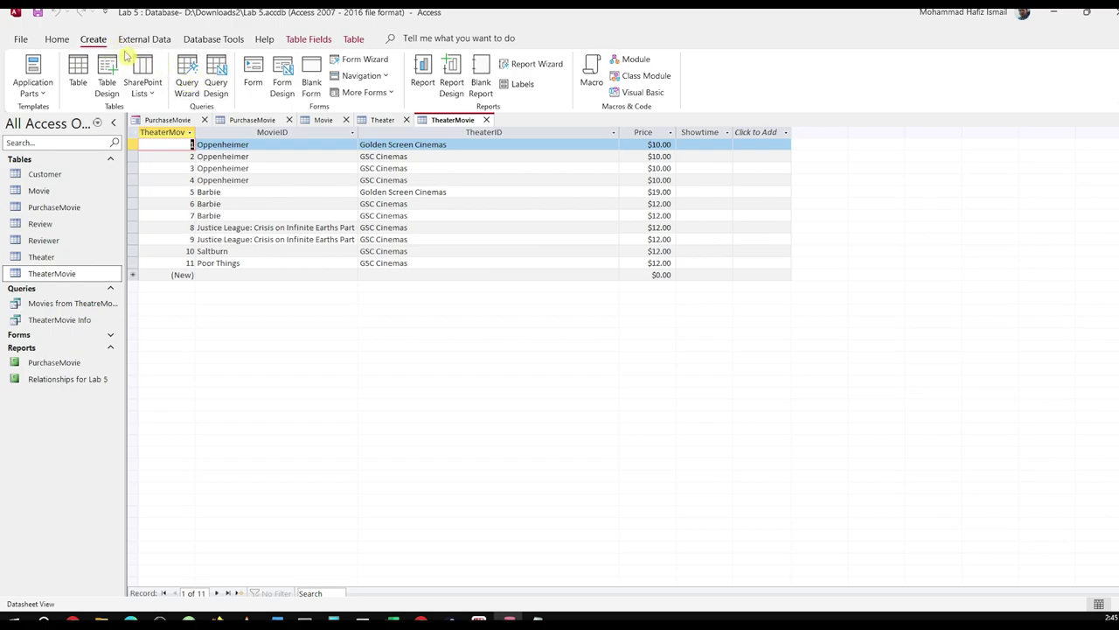
Create a new query in design mode without adding tables and switch it to SQL view.
{"action": "left_click", "coordinate": [123, 41]}
{"action": "left_click", "coordinate": [94, 40]}
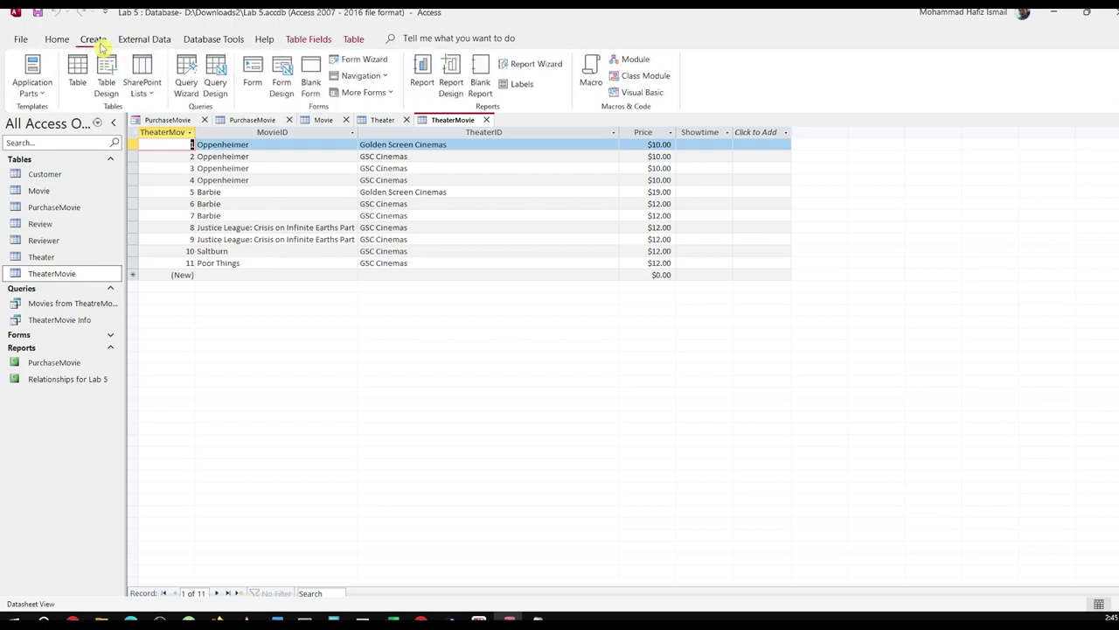
{"action": "left_click", "coordinate": [149, 40]}
{"action": "left_click", "coordinate": [204, 40]}
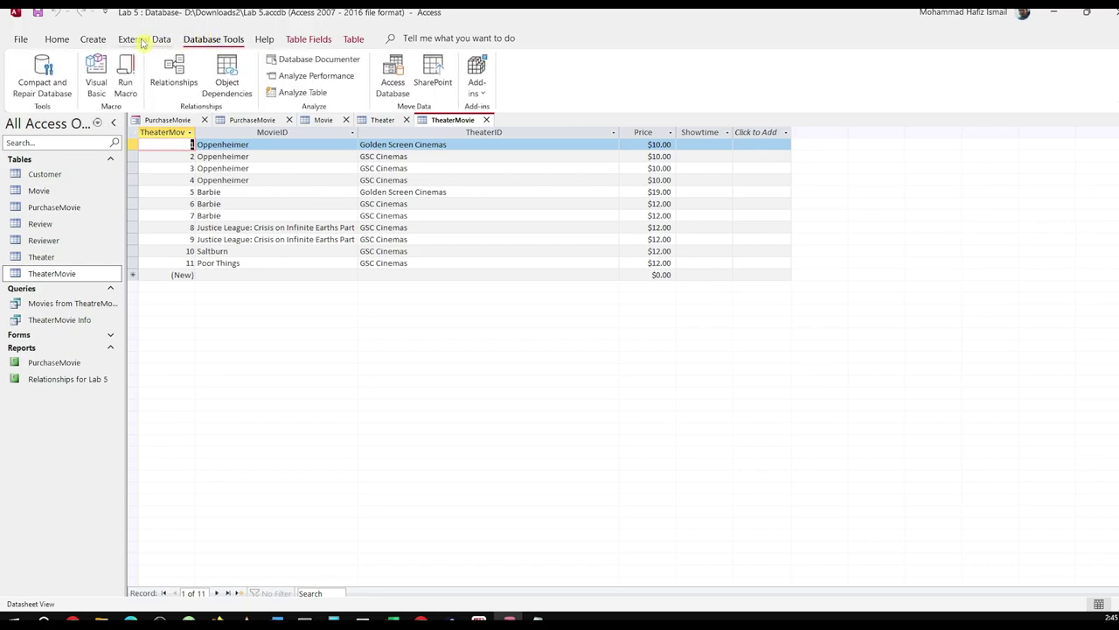
{"action": "left_click", "coordinate": [98, 40]}
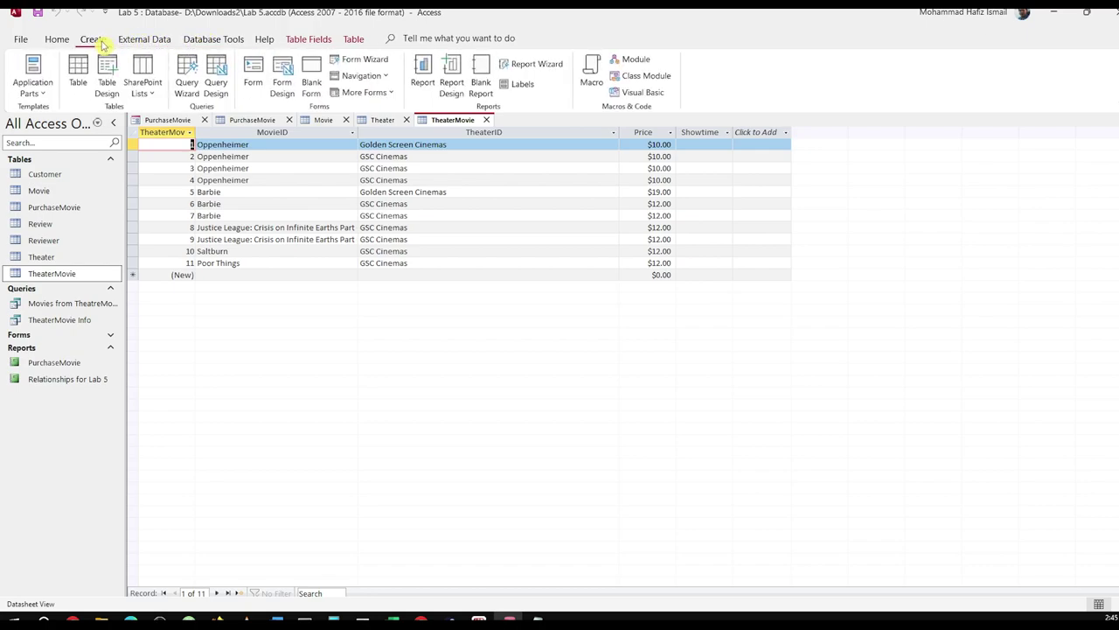
{"action": "left_click", "coordinate": [214, 74]}
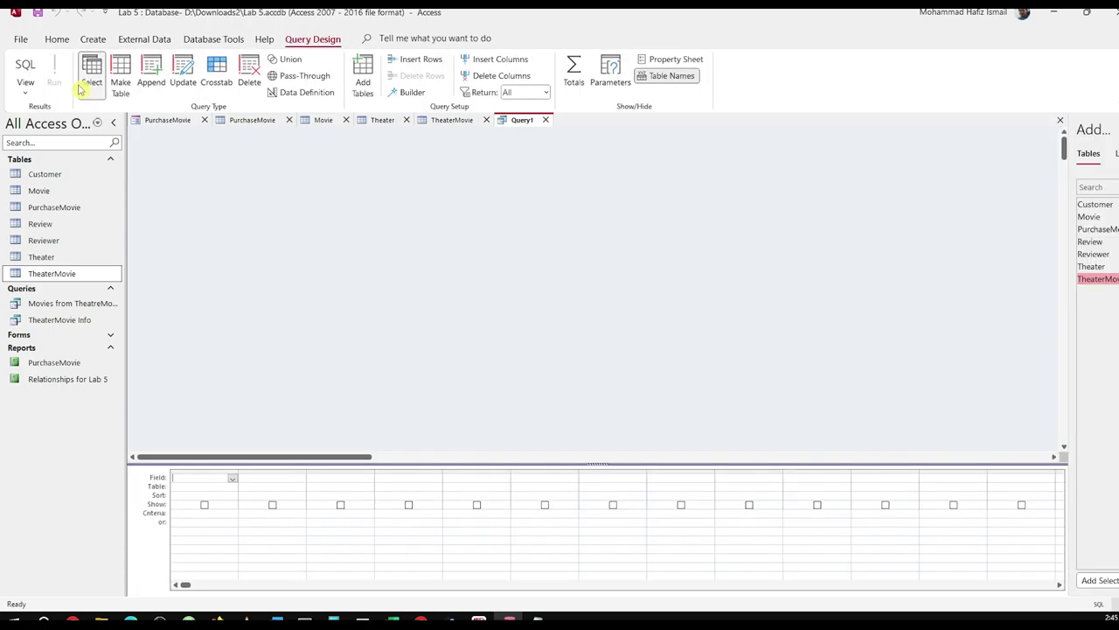
{"action": "left_click", "coordinate": [26, 67]}
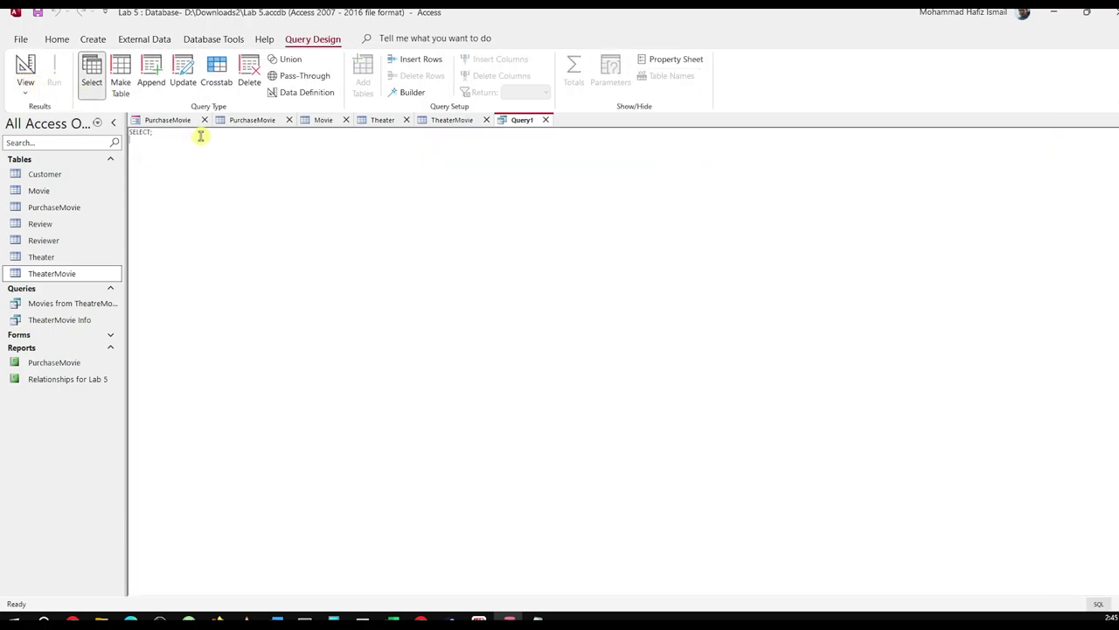
Switch to the Notepad notes to reread the Situation 2 question and its sample lines.
{"action": "mouse_move", "coordinate": [536, 617]}
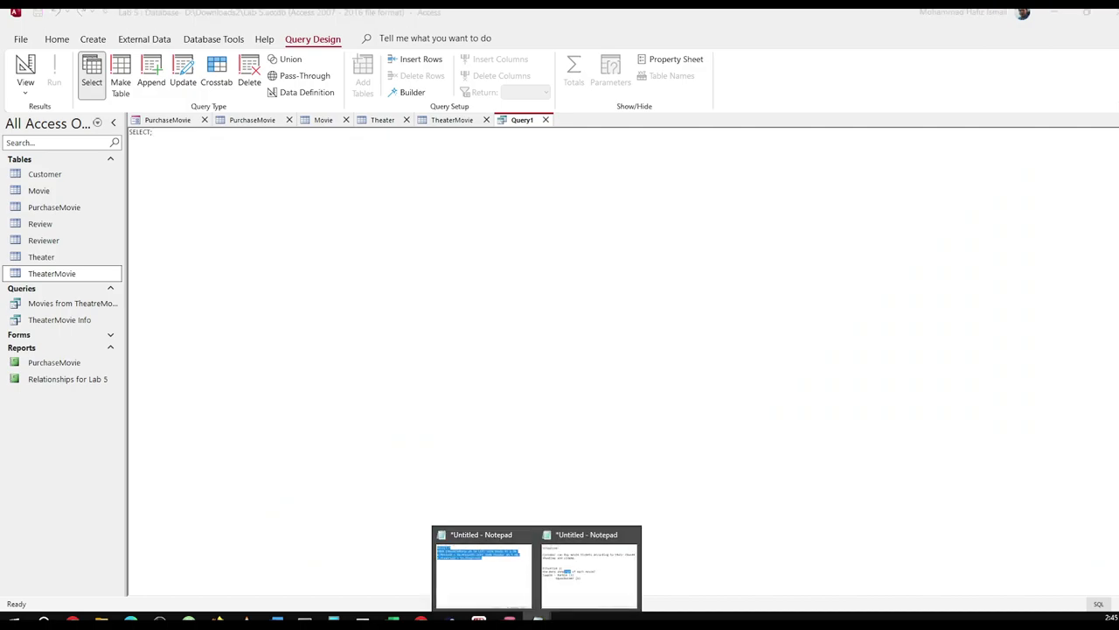
{"action": "left_click", "coordinate": [580, 577]}
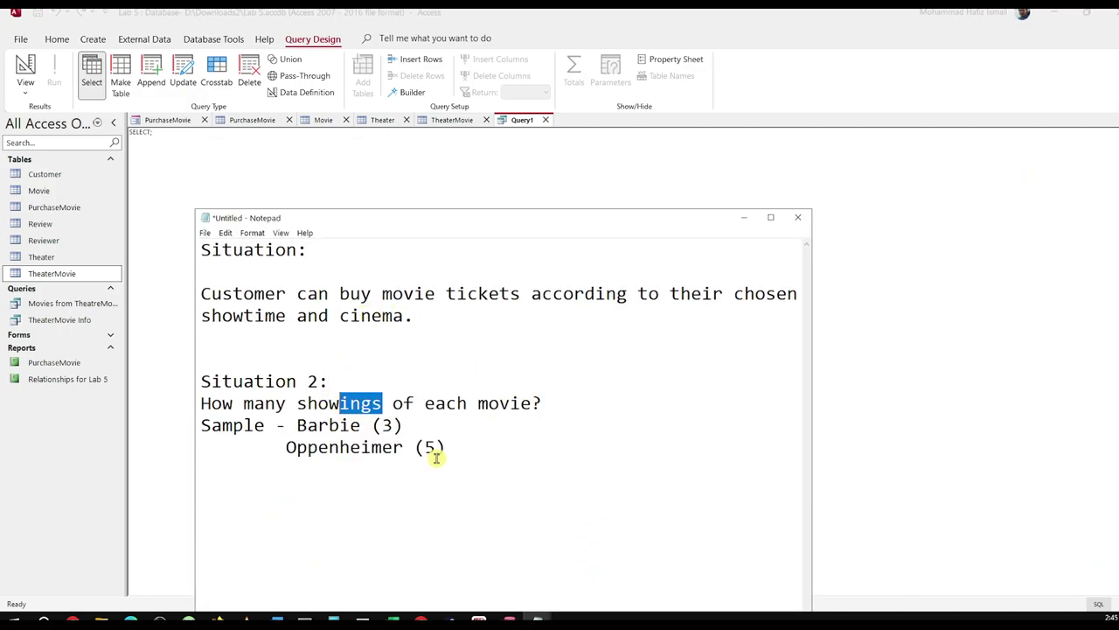
Return to the blank query in Access and begin its SQL statement with "SELECT COUNT(".
{"action": "left_click", "coordinate": [743, 217]}
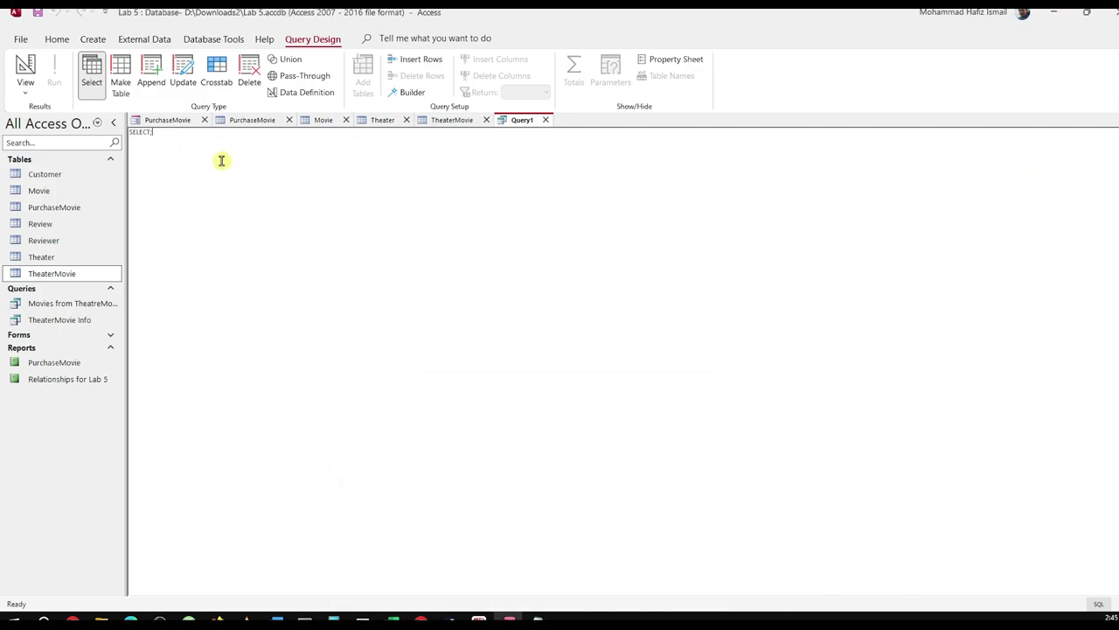
{"action": "type", "text": "G"}
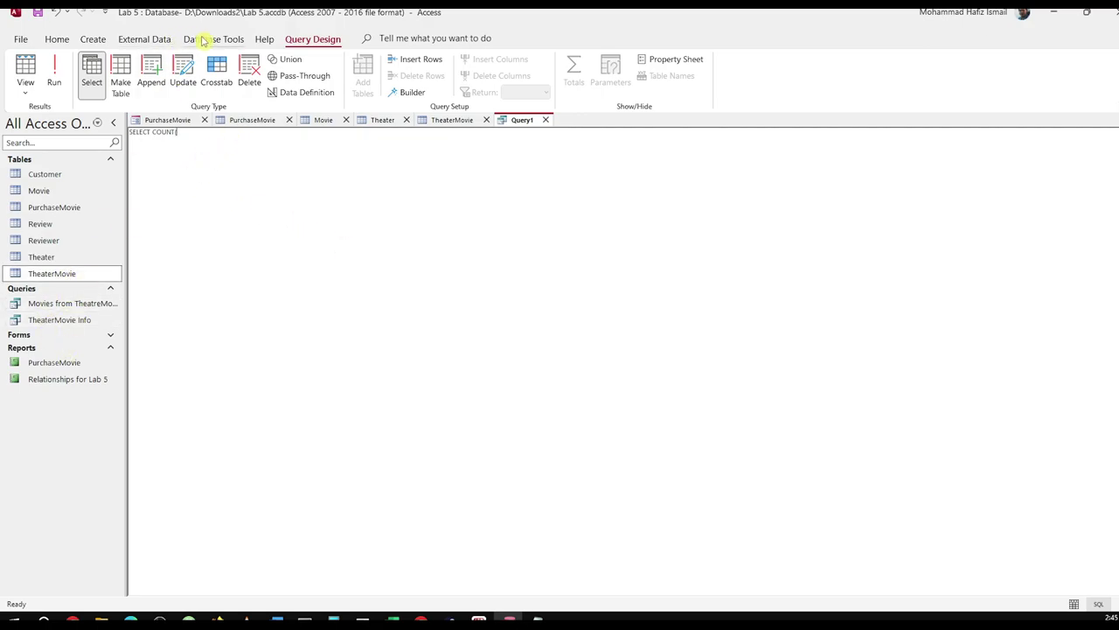
Open the Relationships diagram and examine the fields of the TheaterMovie table.
{"action": "left_click", "coordinate": [207, 39]}
{"action": "left_click", "coordinate": [146, 43]}
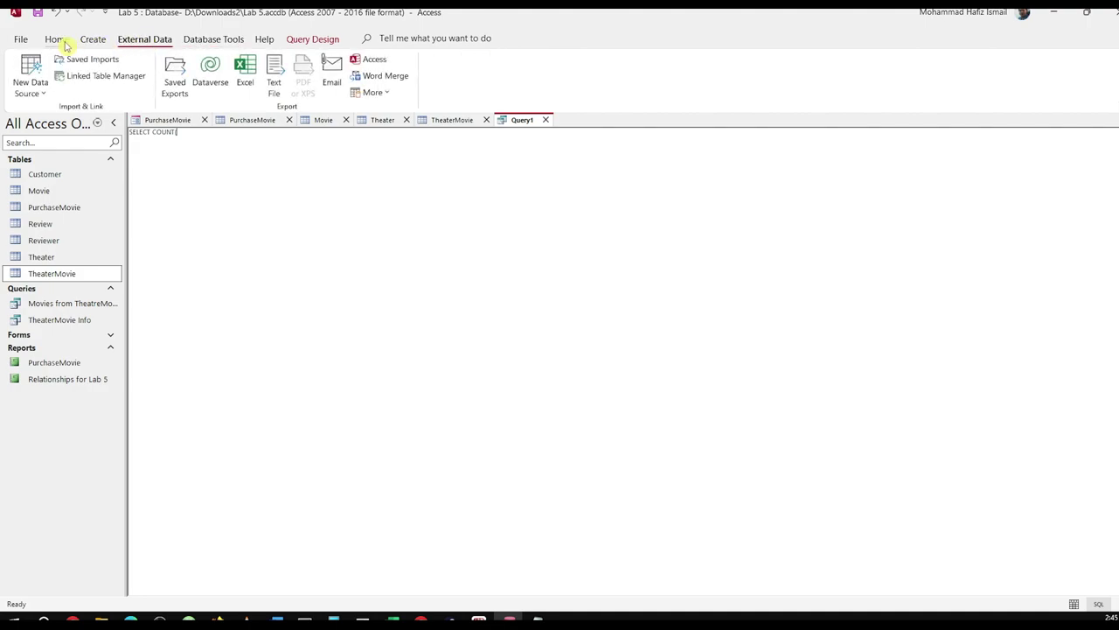
{"action": "left_click", "coordinate": [226, 40]}
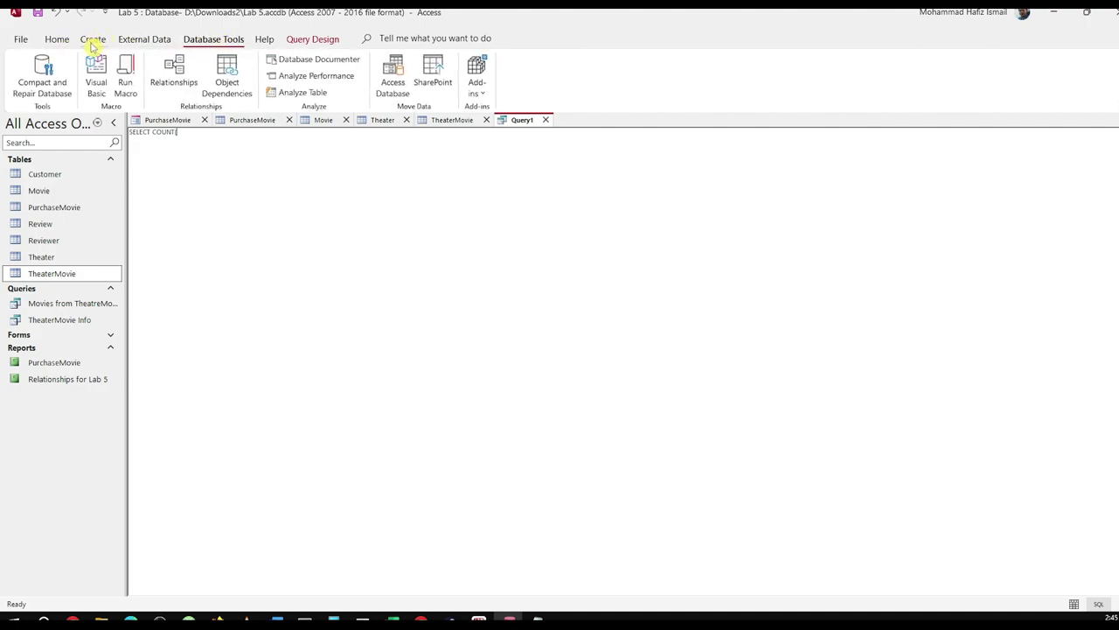
{"action": "left_click", "coordinate": [131, 41]}
{"action": "left_click", "coordinate": [229, 40]}
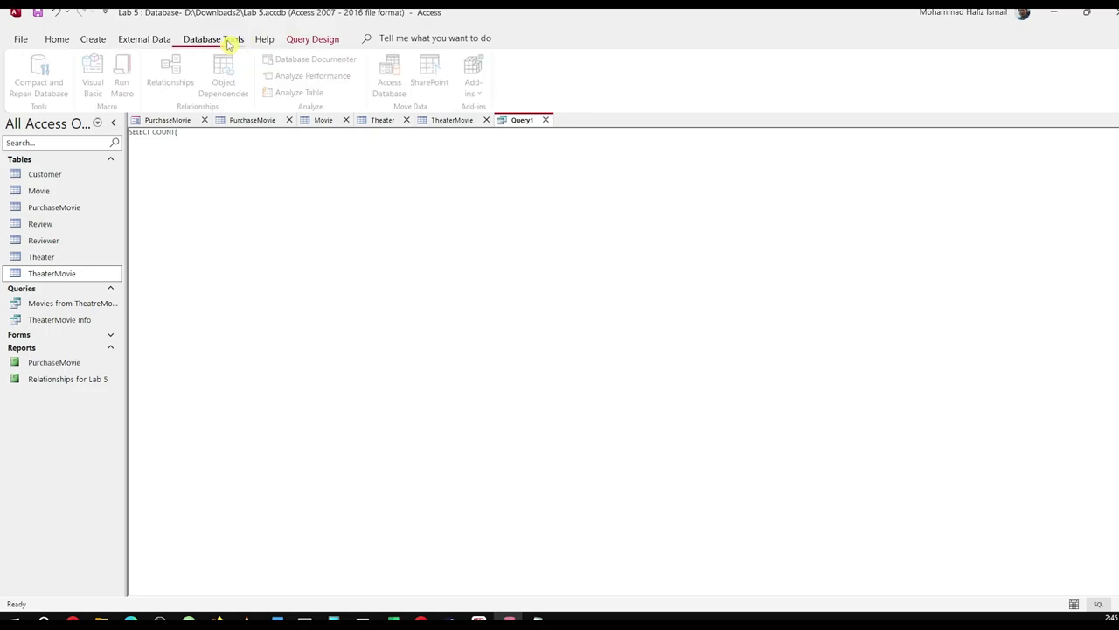
{"action": "left_click", "coordinate": [172, 70]}
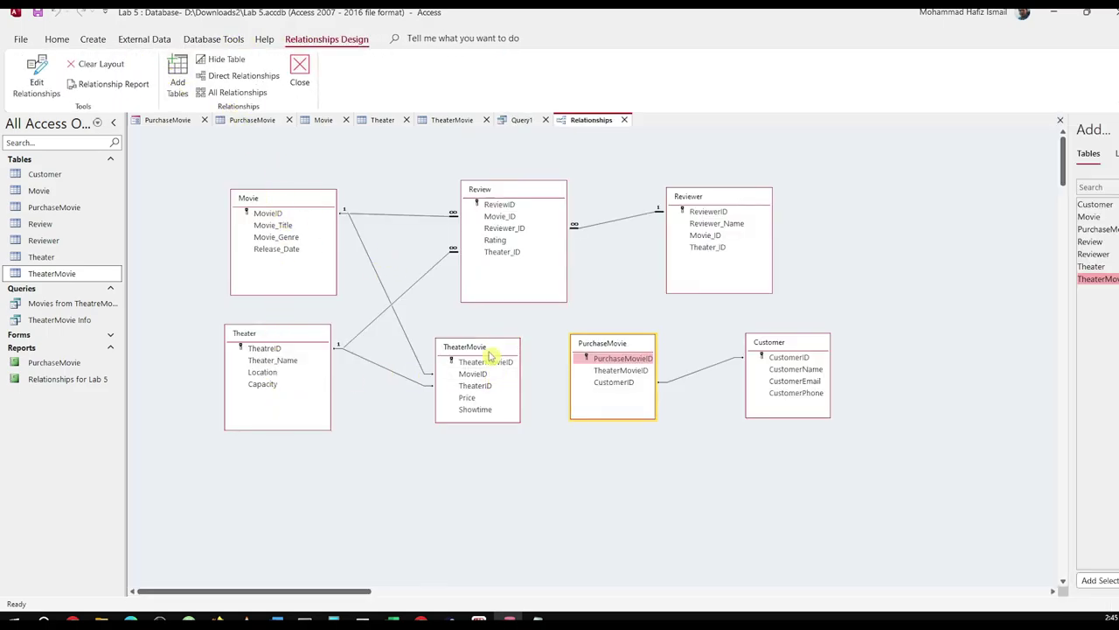
{"action": "left_click_drag", "start_coordinate": [490, 355], "coordinate": [476, 353]}
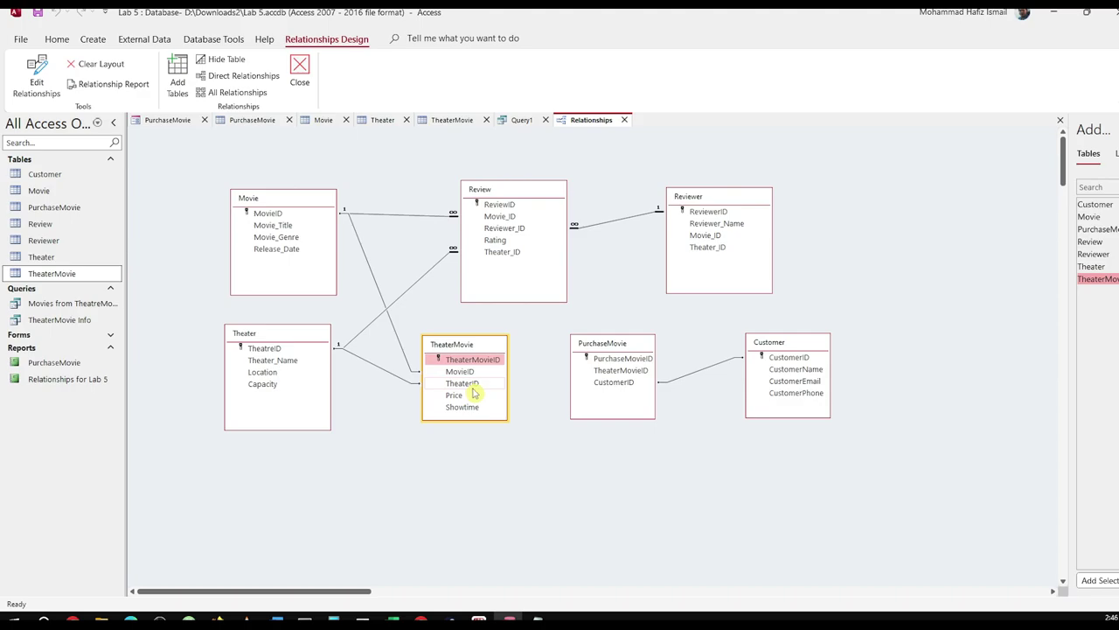
Return to the query and complete its SQL as "SELECT COUNT(MOVIE_ID) FROM TheaterMovie Group By MovieID".
{"action": "left_click", "coordinate": [96, 39]}
{"action": "left_click", "coordinate": [144, 38]}
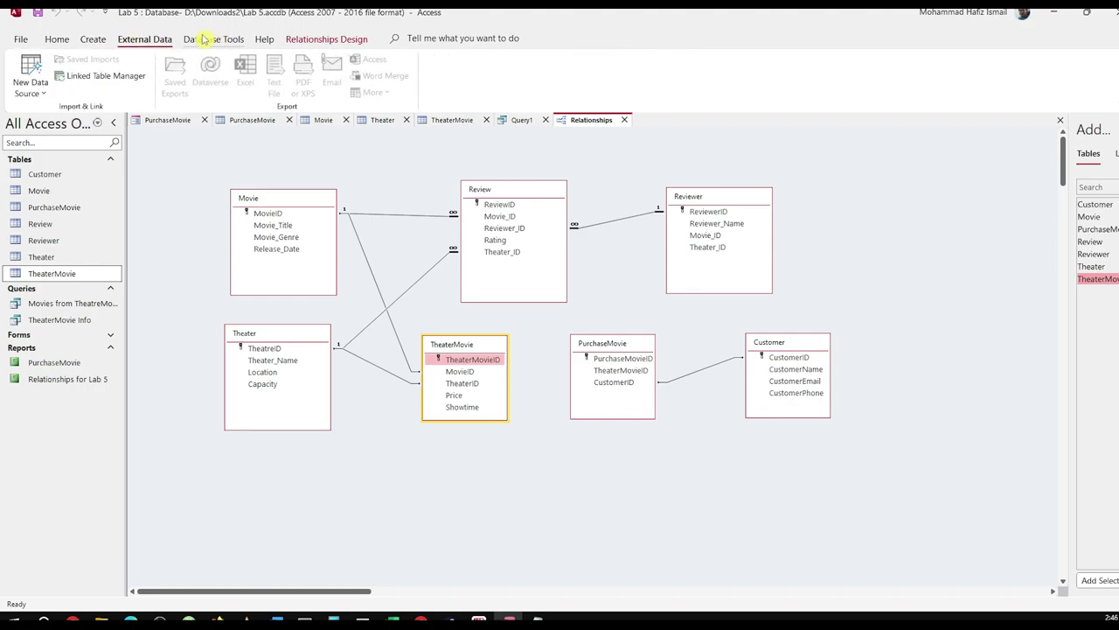
{"action": "left_click", "coordinate": [56, 39]}
{"action": "left_click", "coordinate": [146, 40]}
{"action": "left_click", "coordinate": [518, 121]}
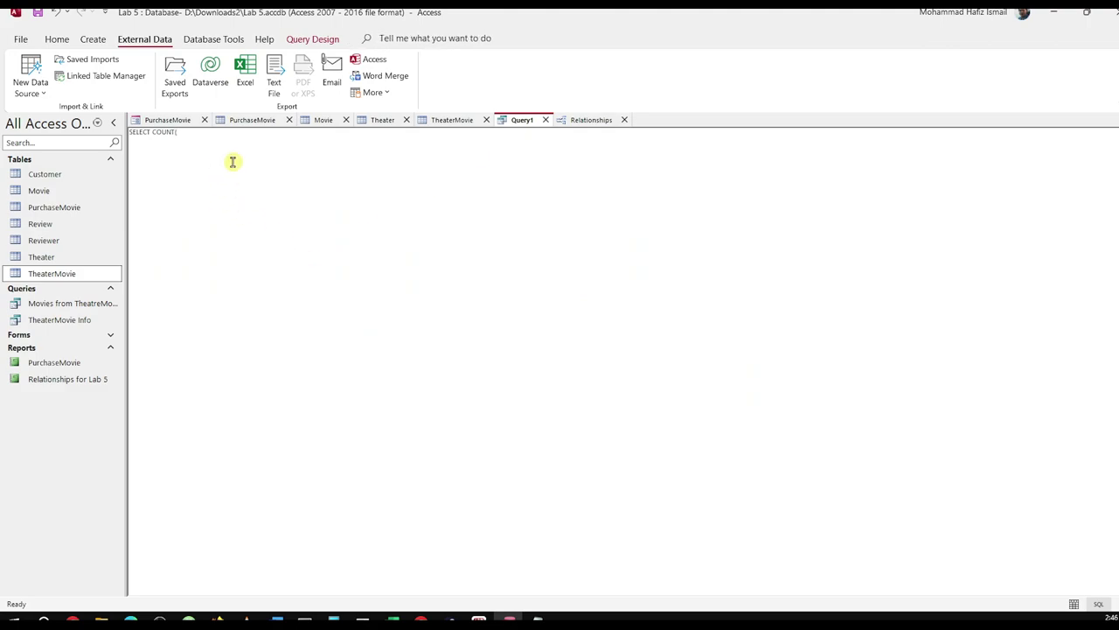
{"action": "type", "text": "MOVI"}
{"action": "key", "text": "ctrl+shift+Left"}
{"action": "type", "text": "PurchaseMov"}
{"action": "key", "text": "ctrl+shift+Left"}
{"action": "type", "text": "TheaterMovie Group By MovieID"}
Save the query under the name "Movies Showing".
{"action": "key", "text": "ctrl+s"}
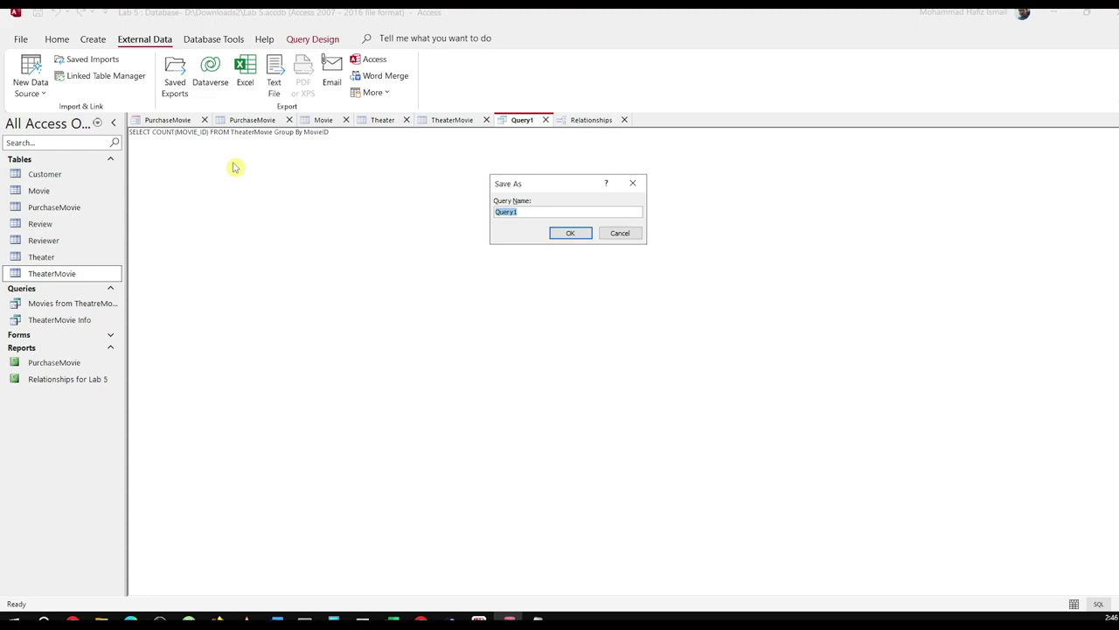
{"action": "type", "text": "H"}
{"action": "type", "text": "ovies Showing"}
{"action": "key", "text": "Return"}
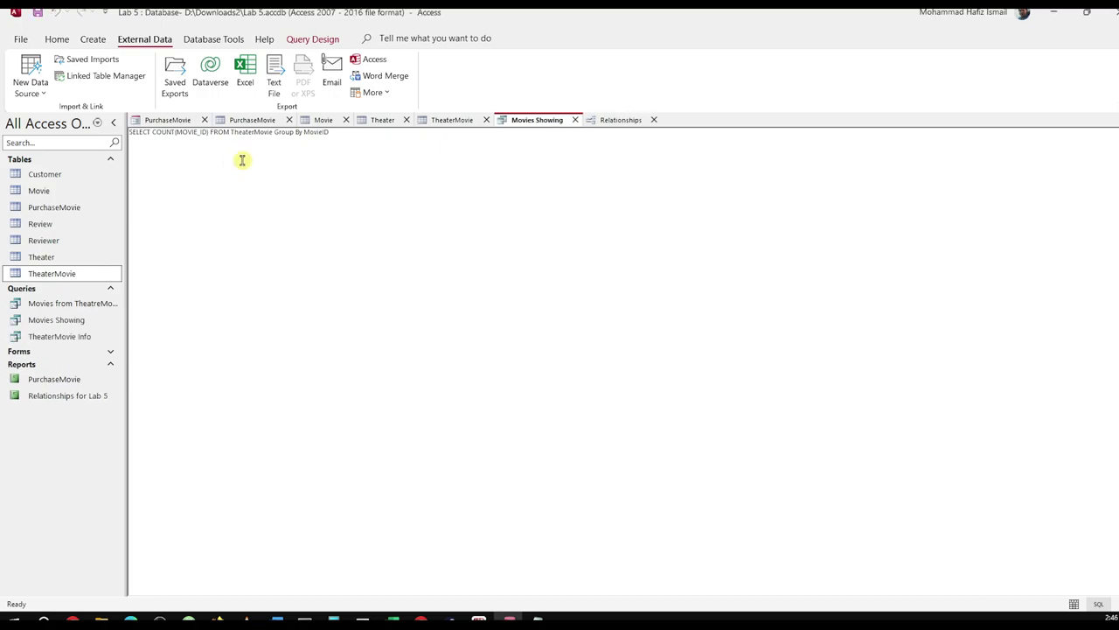
Try running the Movies Showing query, and correct the counted field in its SQL to MOVIEID.
{"action": "double_click", "coordinate": [83, 321]}
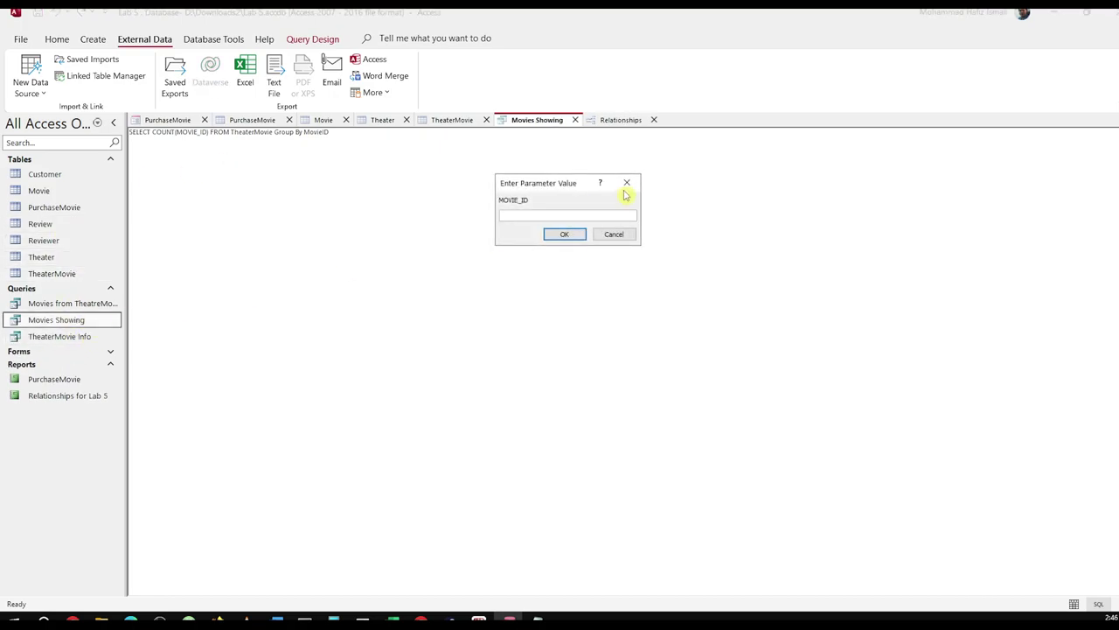
{"action": "left_click", "coordinate": [612, 235]}
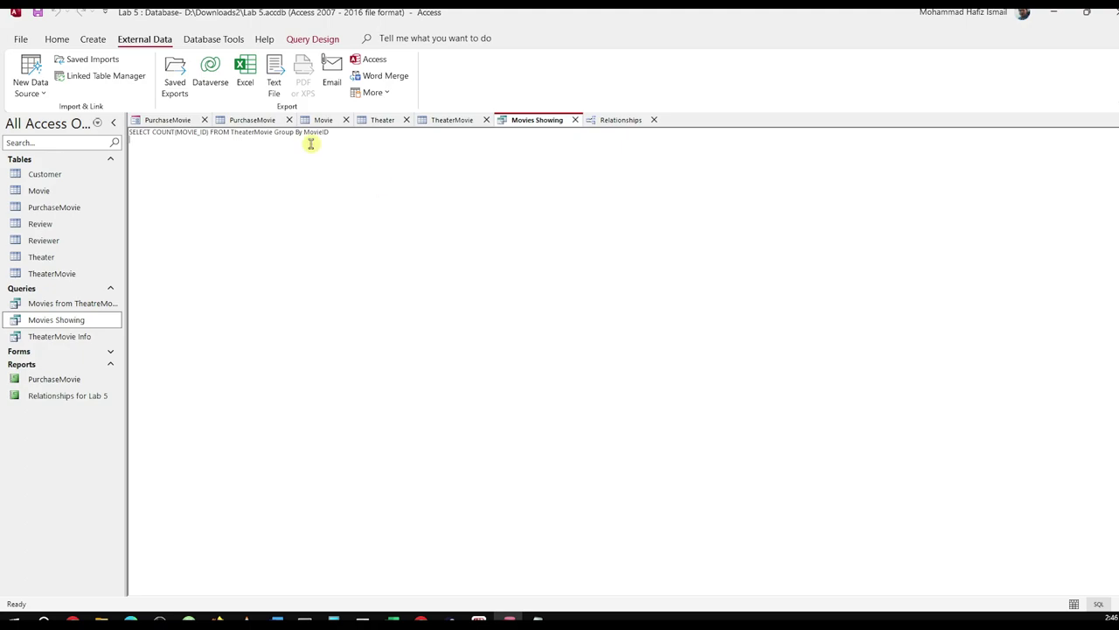
{"action": "double_click", "coordinate": [203, 132]}
{"action": "key", "text": "BackSpace"}
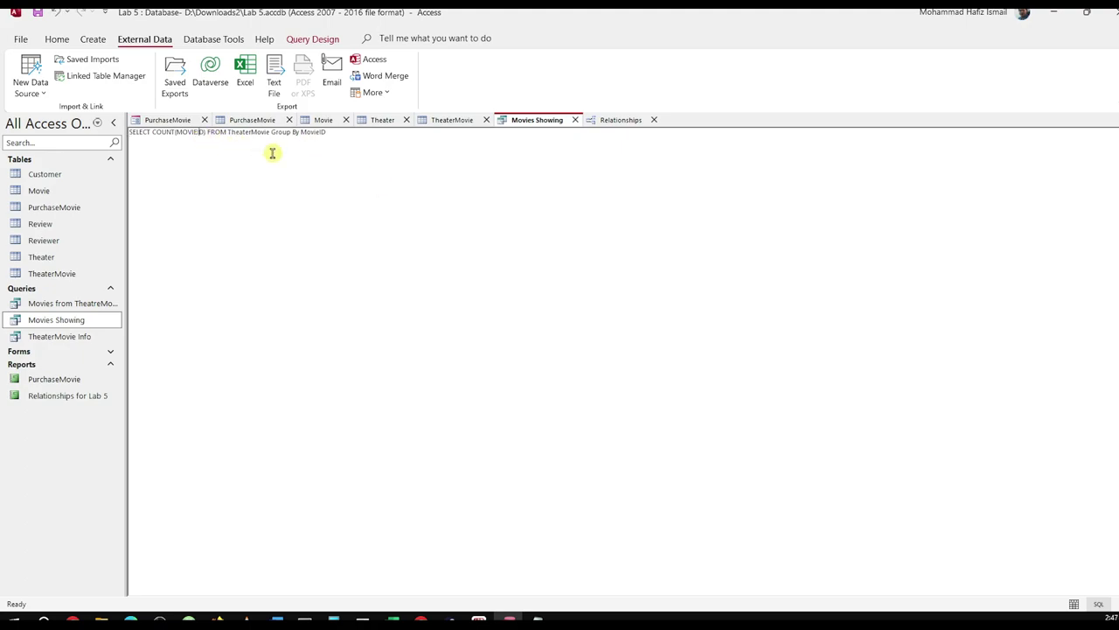
{"action": "left_click", "coordinate": [574, 120]}
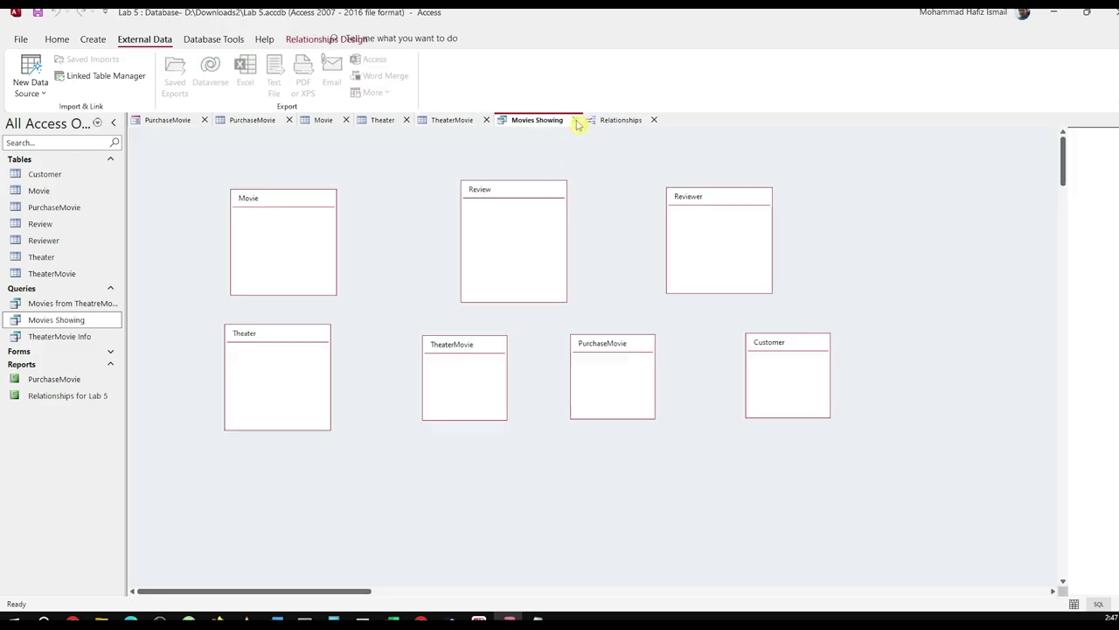
Run the Movies Showing query, review the count in each result row, and close the results.
{"action": "double_click", "coordinate": [67, 321]}
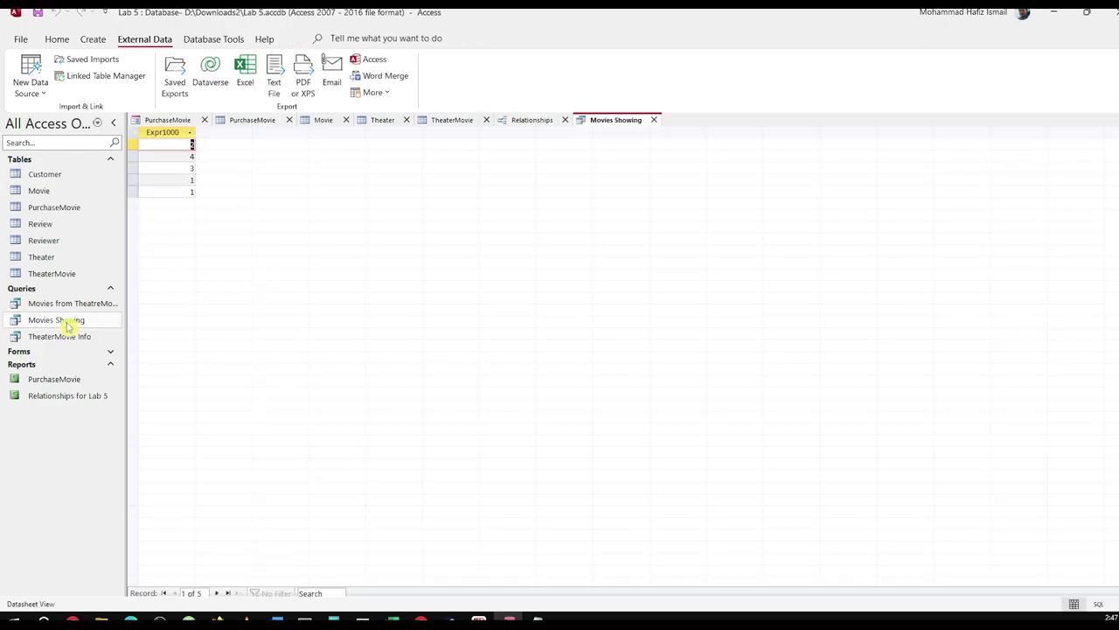
{"action": "left_click", "coordinate": [187, 168]}
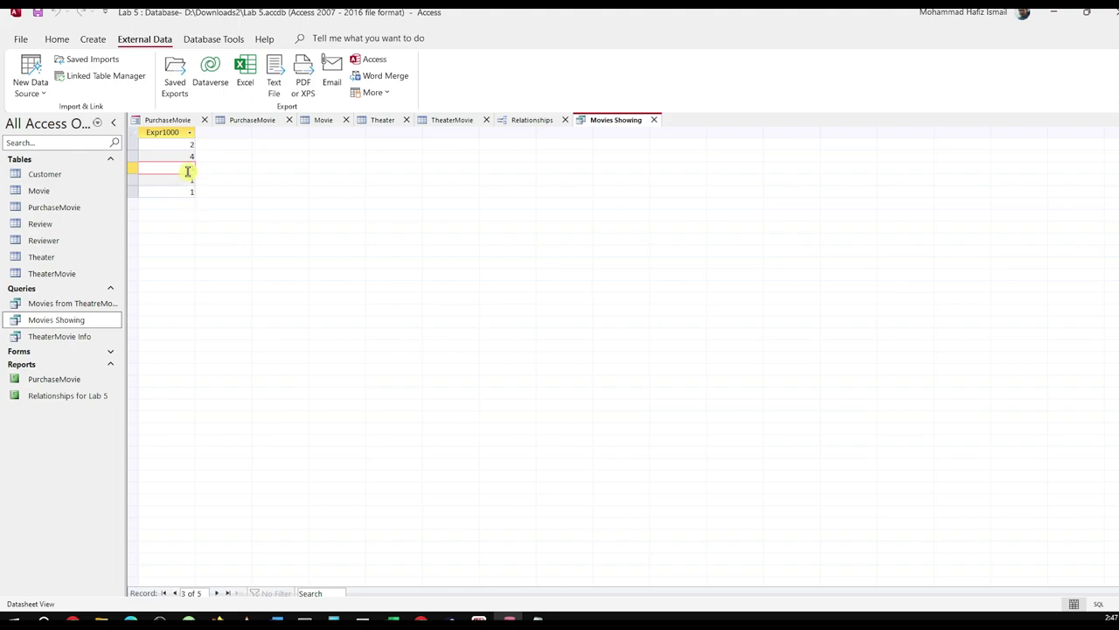
{"action": "left_click", "coordinate": [192, 156]}
{"action": "left_click", "coordinate": [190, 157]}
{"action": "left_click", "coordinate": [187, 180]}
{"action": "left_click", "coordinate": [188, 191]}
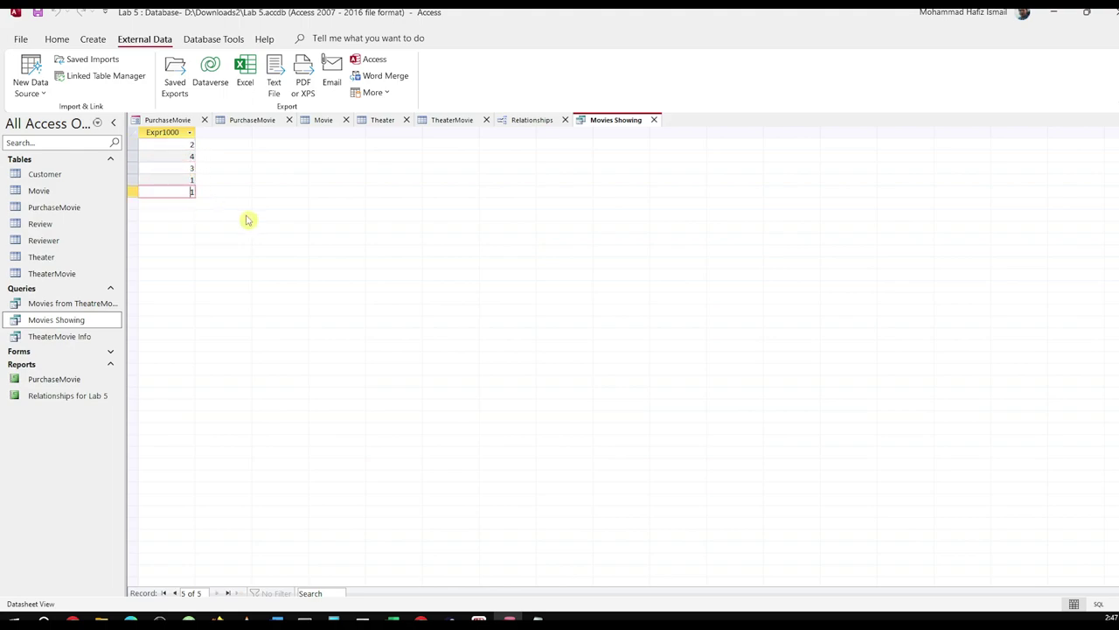
{"action": "left_click", "coordinate": [166, 155]}
{"action": "left_click", "coordinate": [190, 180]}
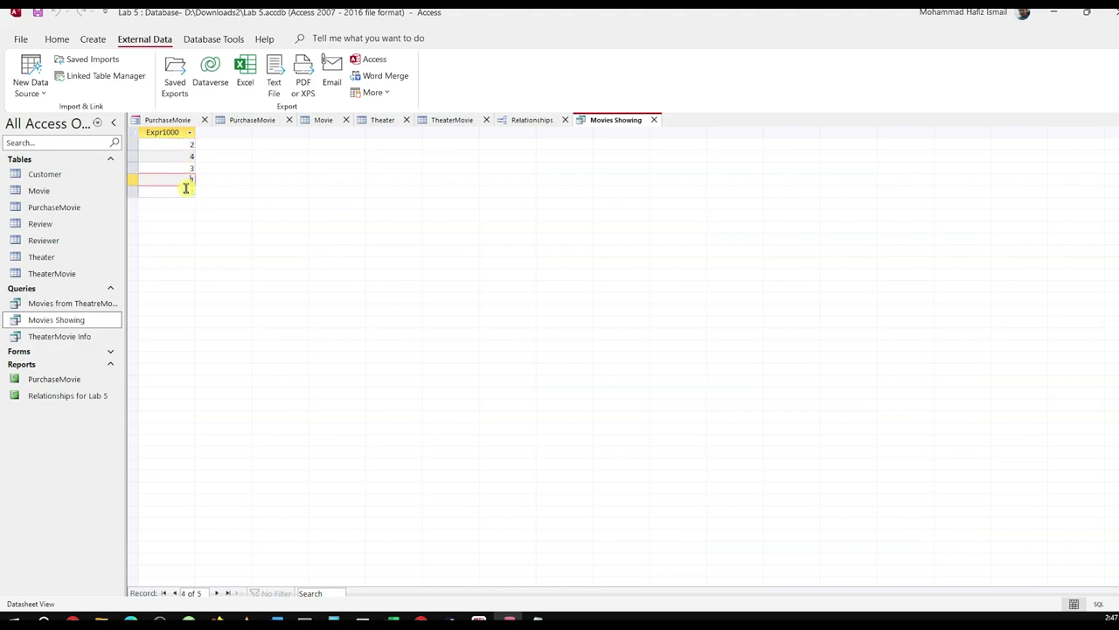
{"action": "left_click", "coordinate": [656, 122]}
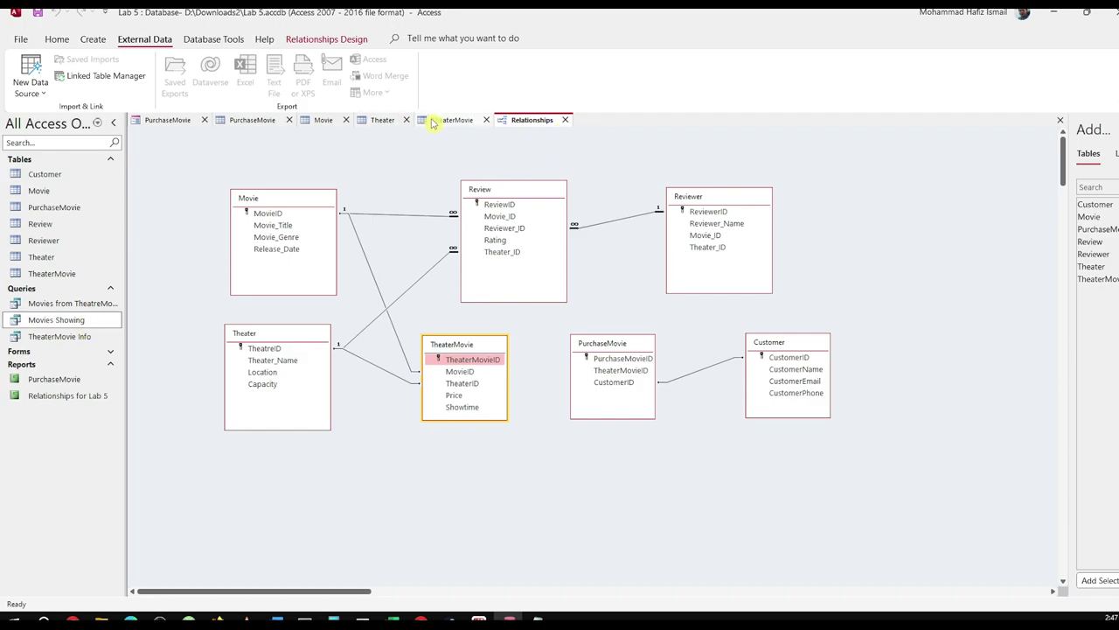
Add MOVIEID as the first selected column before COUNT(MOVIEID) in the Movies Showing SQL, and close the query.
{"action": "right_click", "coordinate": [81, 320]}
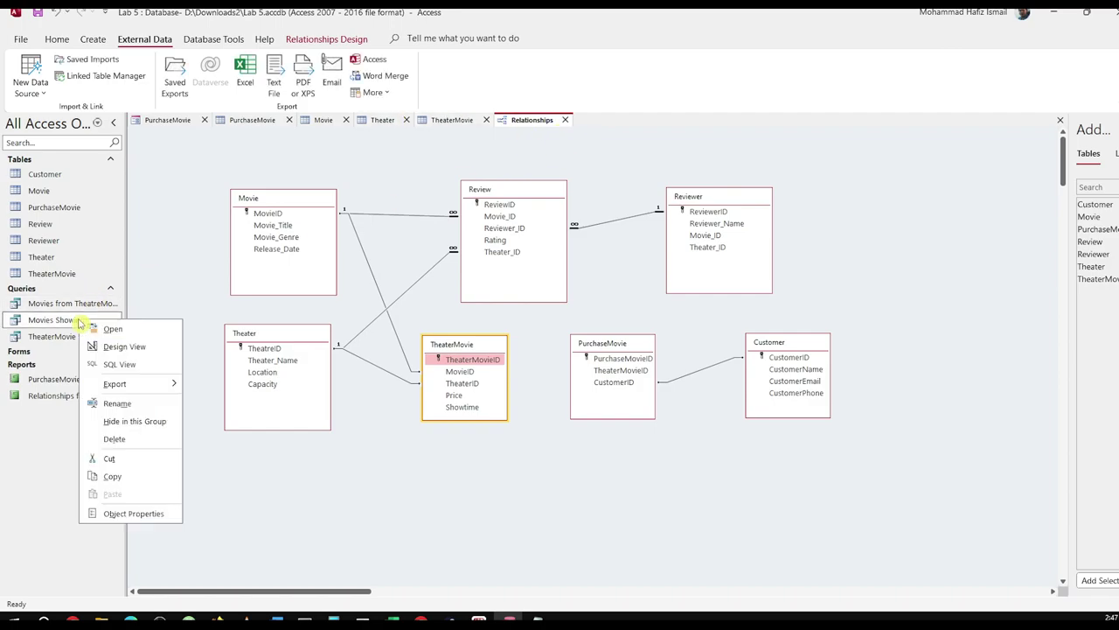
{"action": "left_click", "coordinate": [115, 363]}
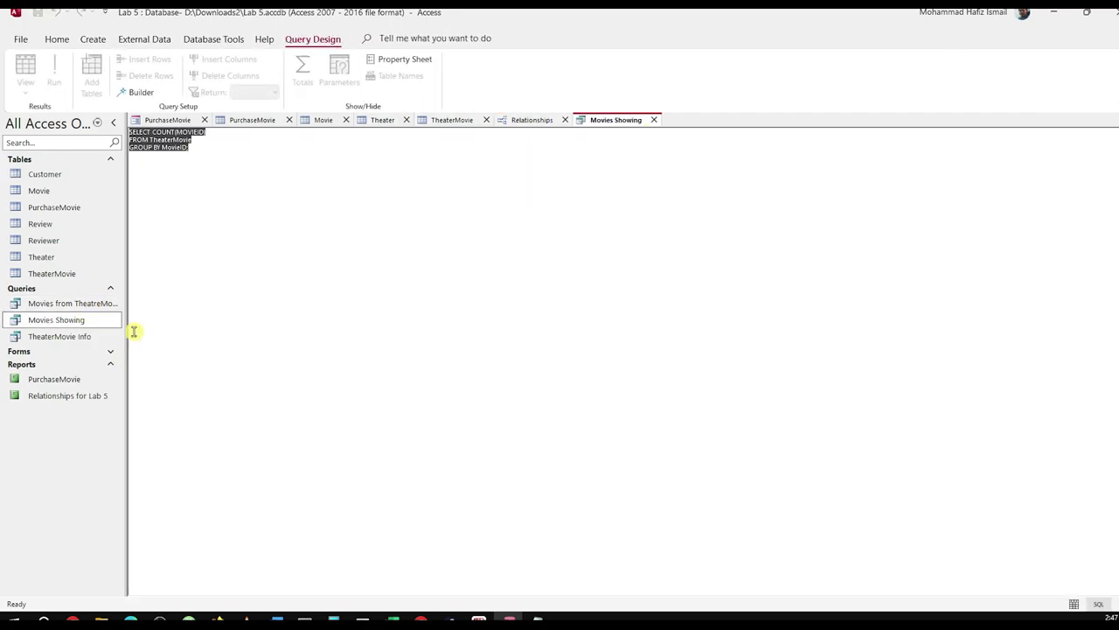
{"action": "left_click", "coordinate": [201, 144]}
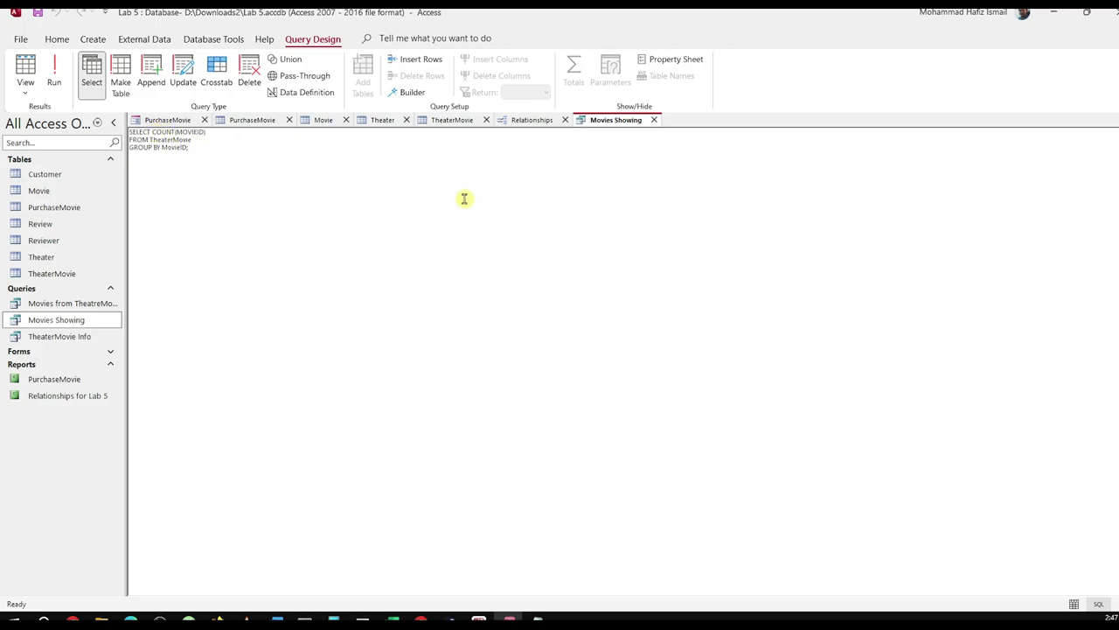
{"action": "type", "text": "MOVIE_ID,"}
{"action": "left_click", "coordinate": [175, 132]}
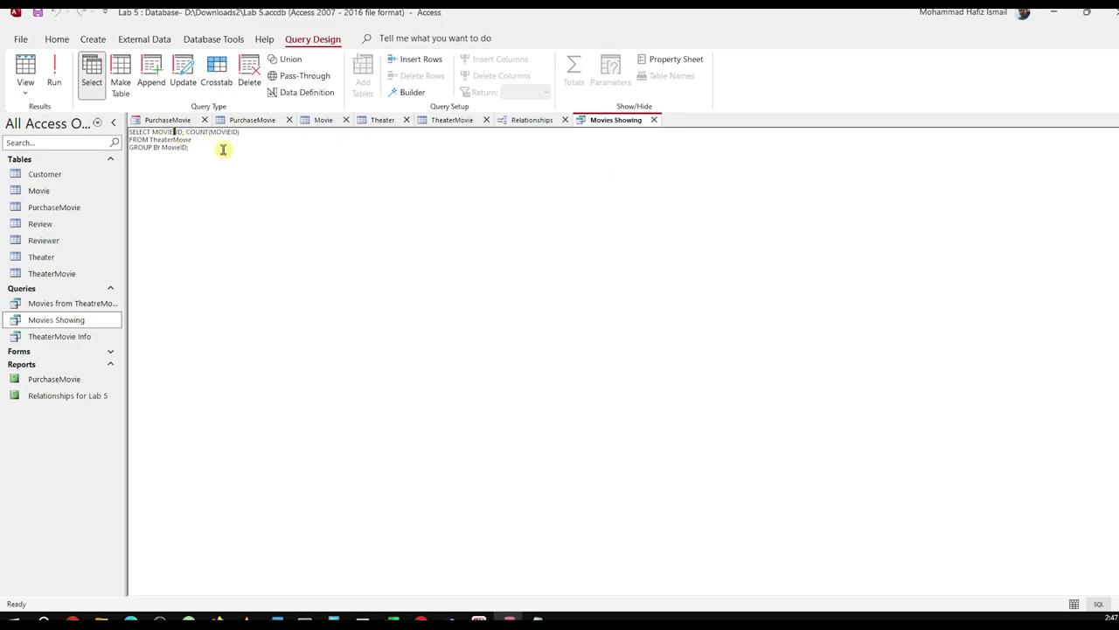
{"action": "key", "text": "BackSpace"}
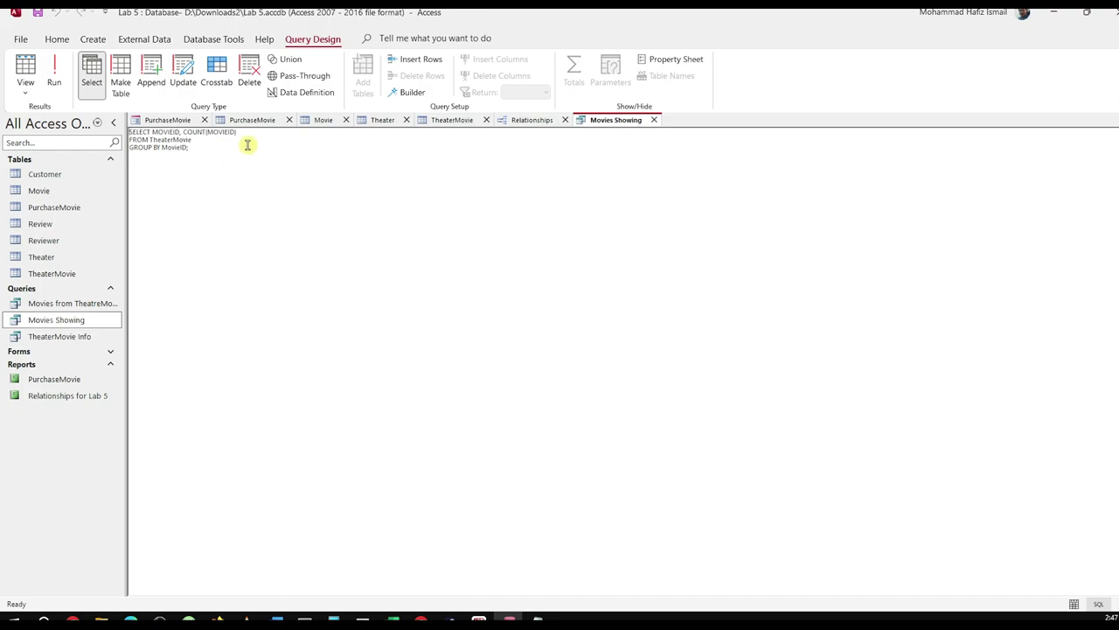
{"action": "left_click", "coordinate": [654, 119]}
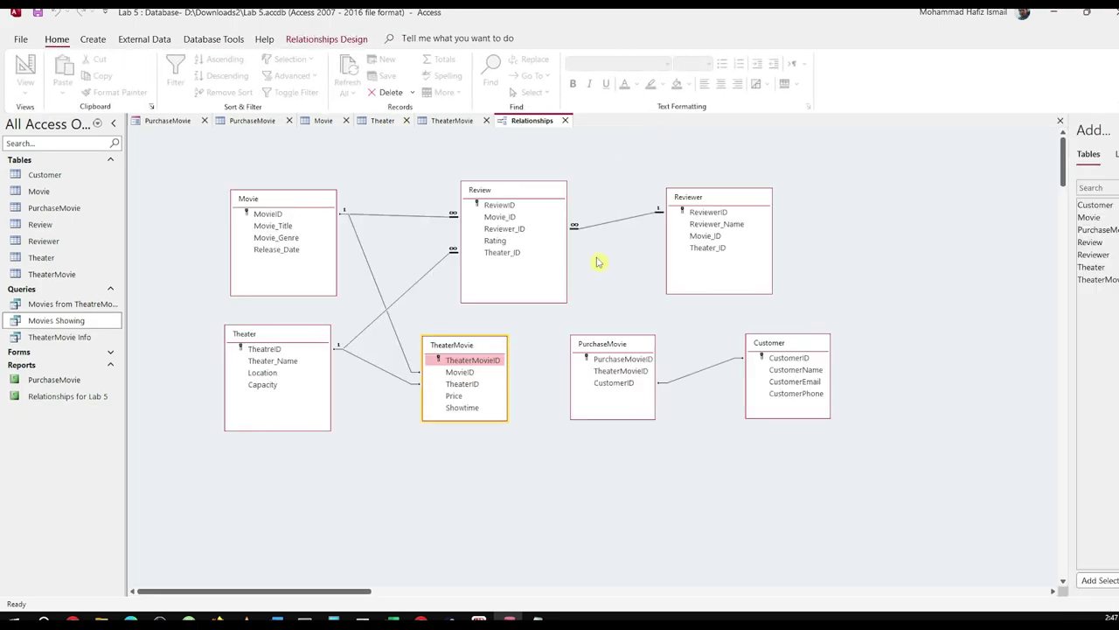
Run Movies Showing again, compare each movie title with its showing count, and close the results.
{"action": "double_click", "coordinate": [75, 320]}
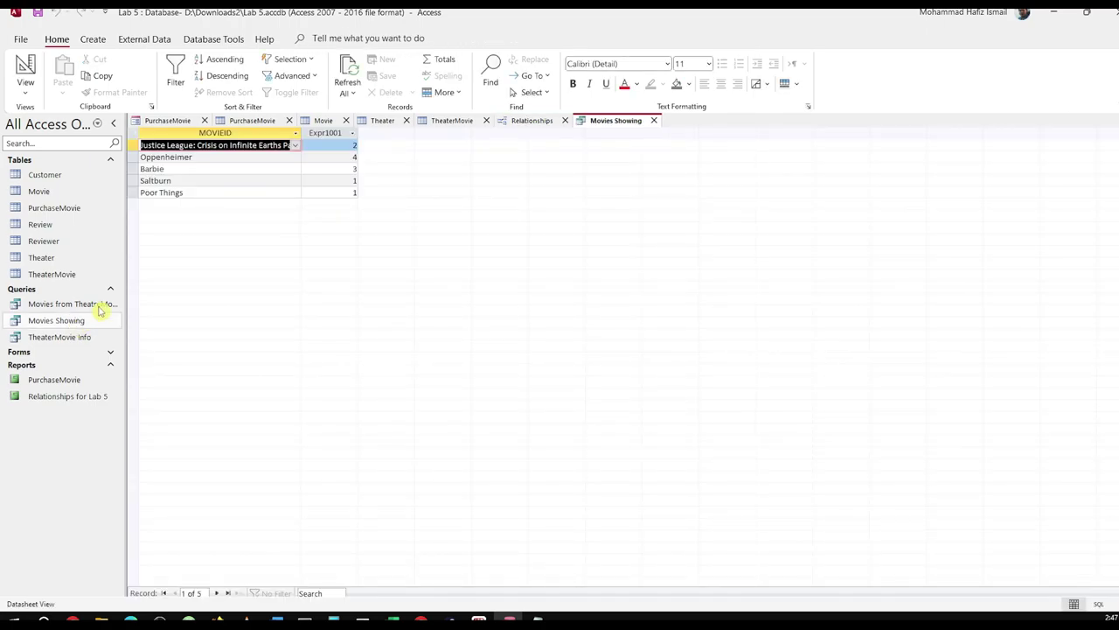
{"action": "left_click", "coordinate": [253, 158]}
{"action": "double_click", "coordinate": [260, 158]}
{"action": "left_click", "coordinate": [254, 181]}
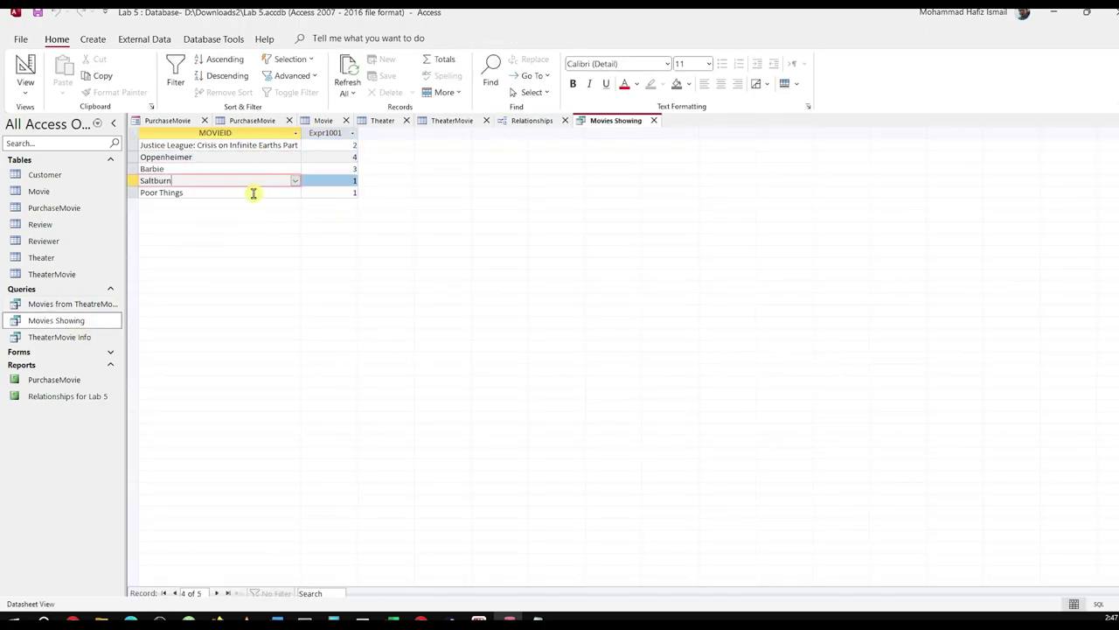
{"action": "left_click", "coordinate": [257, 146]}
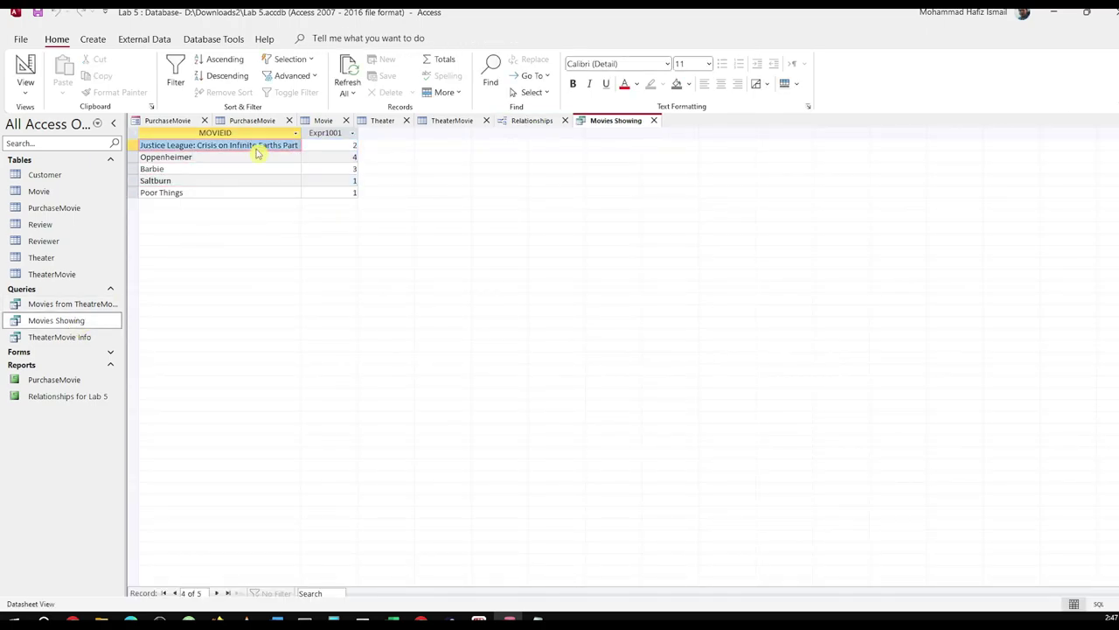
{"action": "left_click", "coordinate": [357, 145]}
{"action": "left_click", "coordinate": [255, 158]}
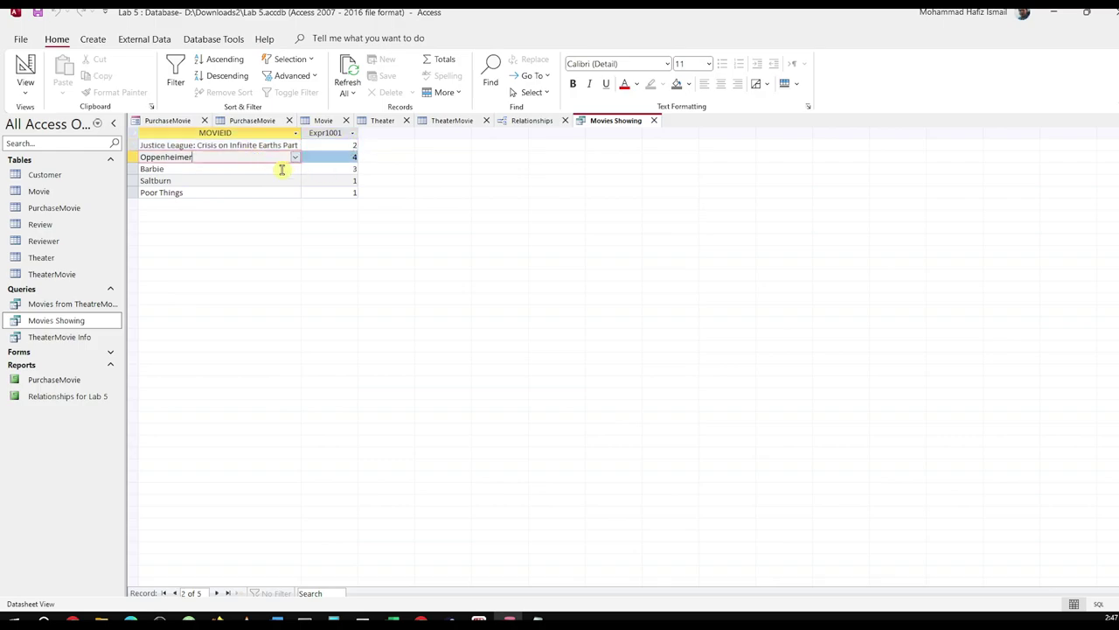
{"action": "left_click", "coordinate": [354, 158]}
{"action": "left_click", "coordinate": [224, 170]}
{"action": "left_click", "coordinate": [210, 181]}
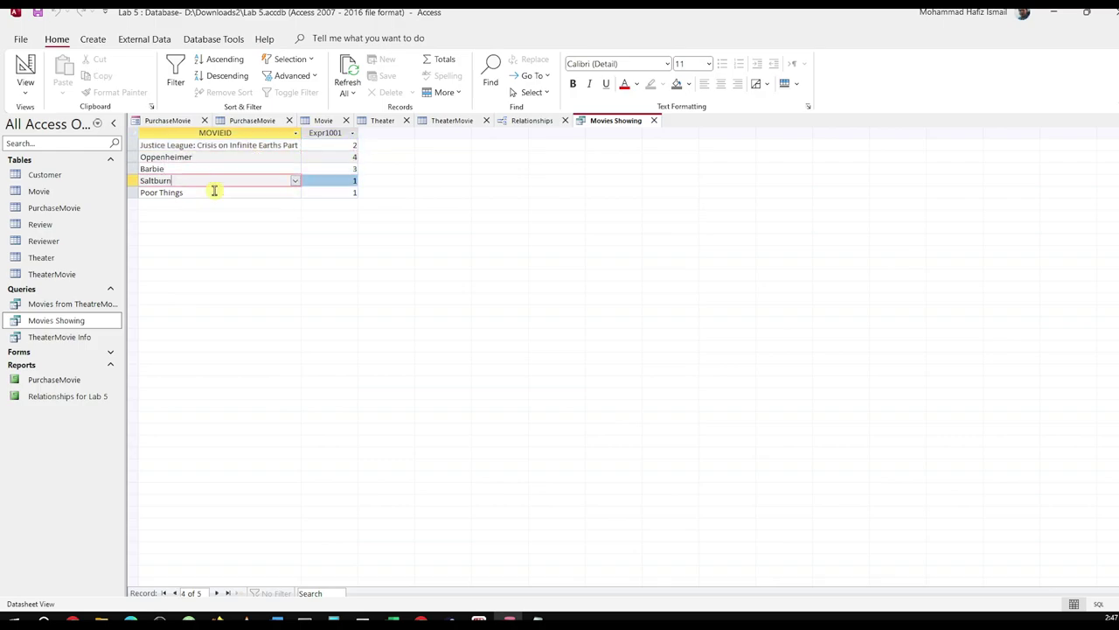
{"action": "left_click", "coordinate": [250, 192]}
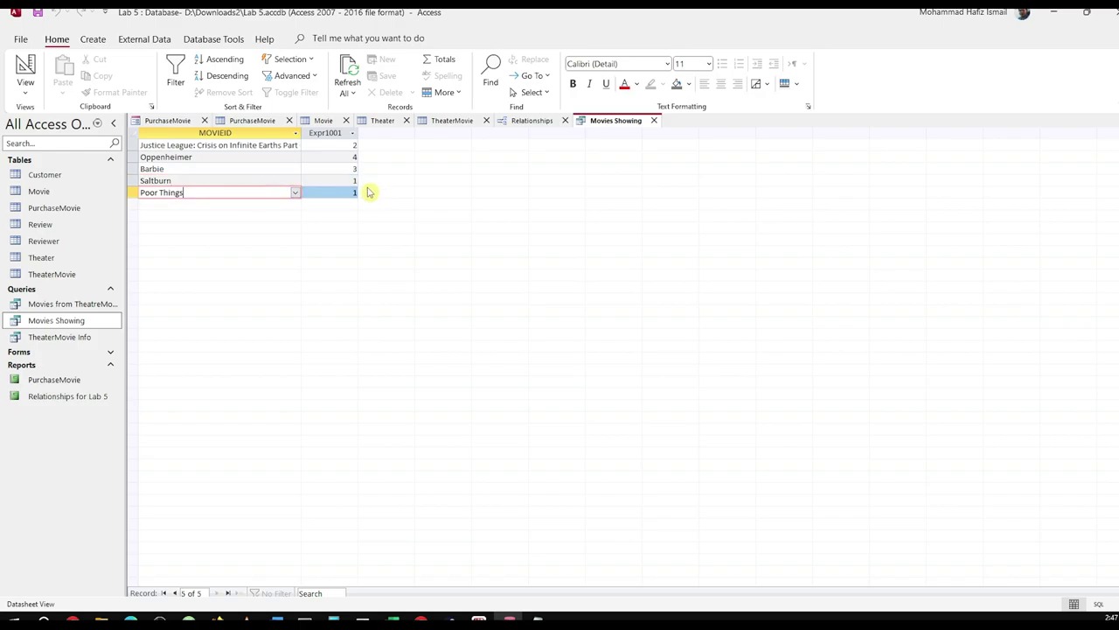
{"action": "left_click", "coordinate": [655, 122]}
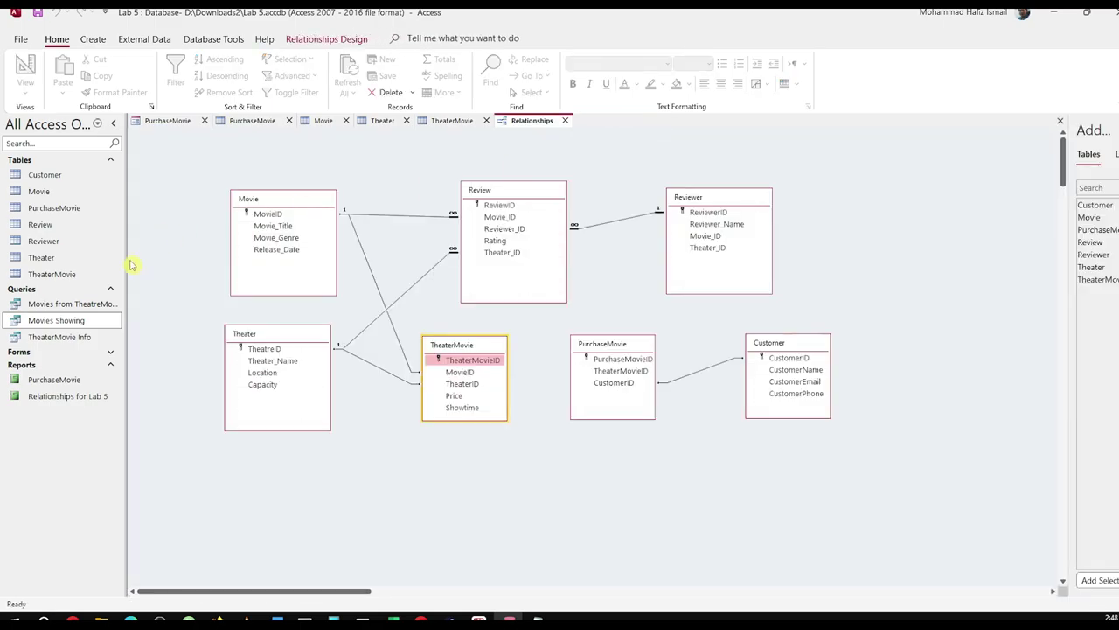
In the Movies Showing SQL, alias MOVIEID as Movie_Name and COUNT(MOVIEID) as Total_Showings, and close the query.
{"action": "right_click", "coordinate": [70, 322]}
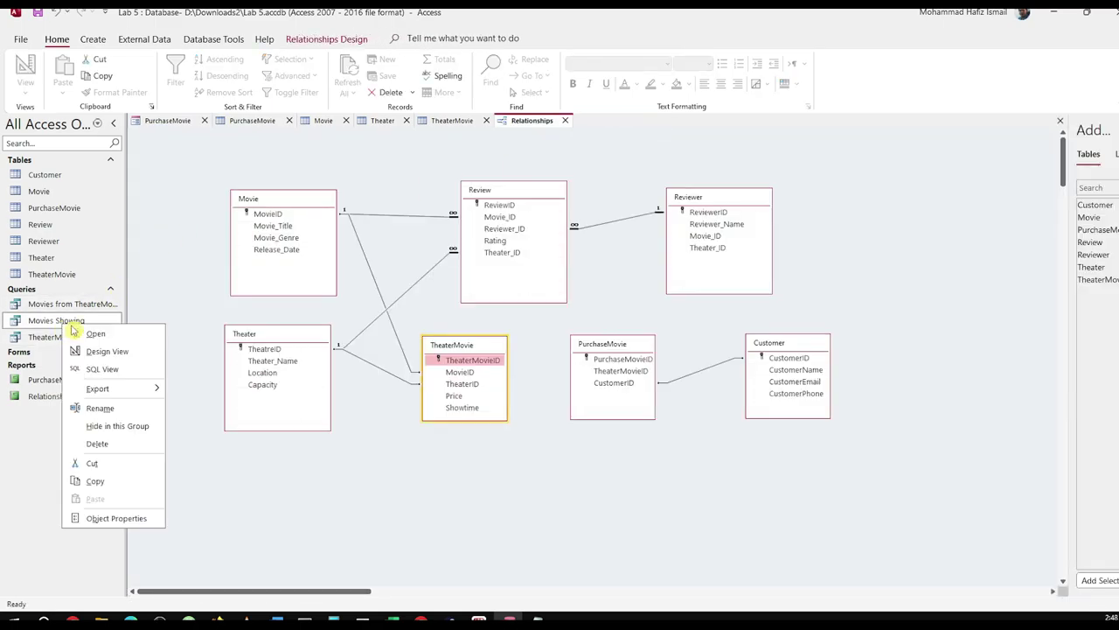
{"action": "left_click", "coordinate": [103, 369]}
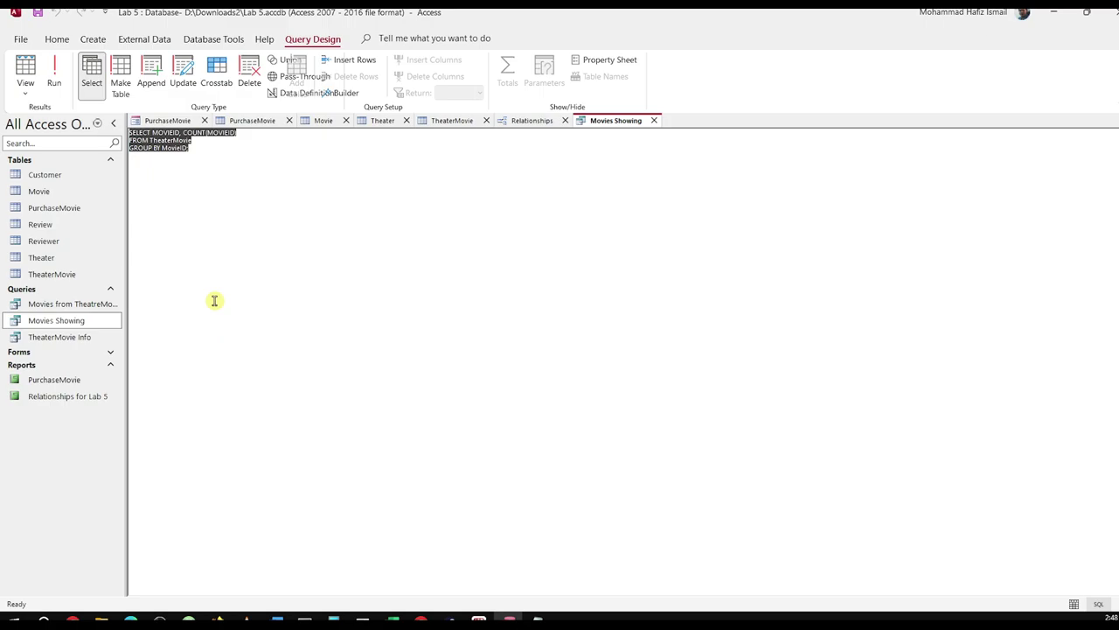
{"action": "left_click", "coordinate": [224, 137]}
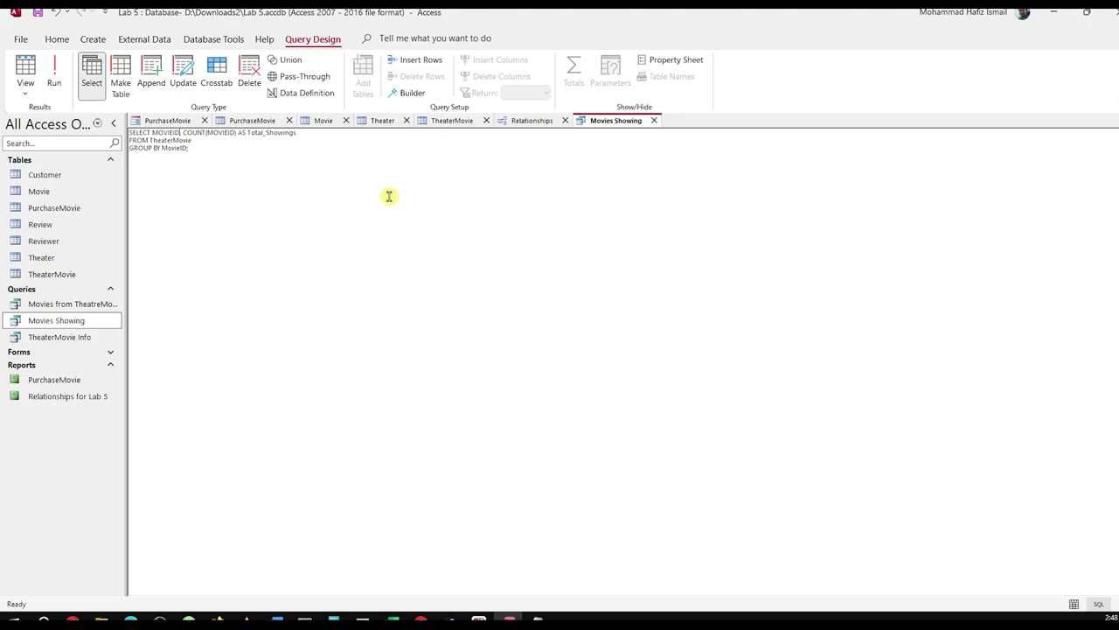
{"action": "type", "text": "as Movie_N"}
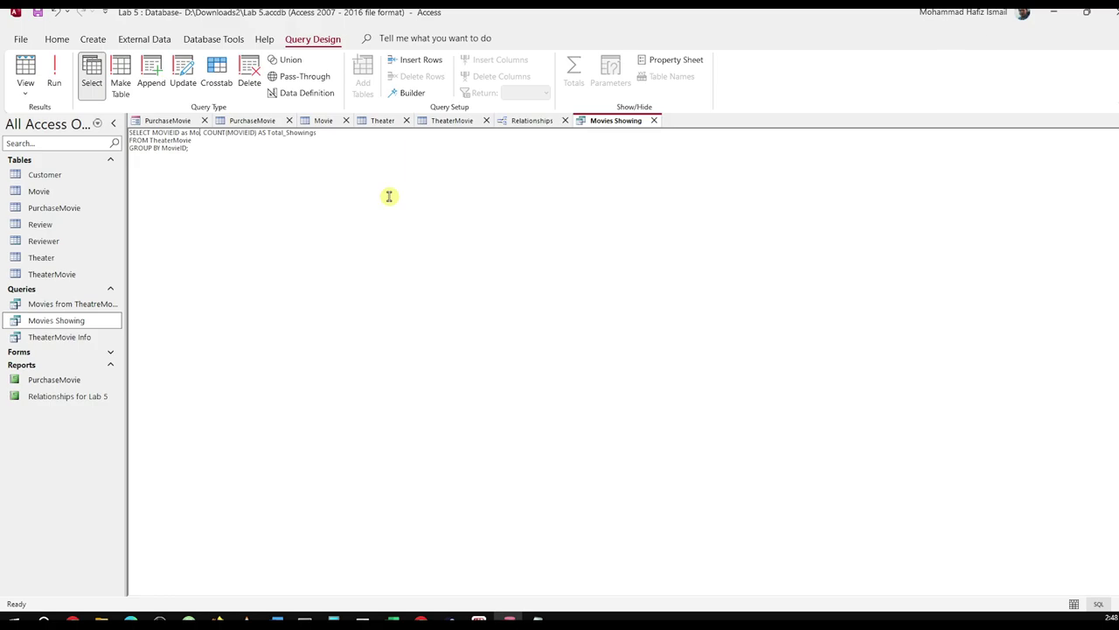
{"action": "type", "text": "ame"}
{"action": "key", "text": "BackSpace"}
{"action": "key", "text": "BackSpace"}
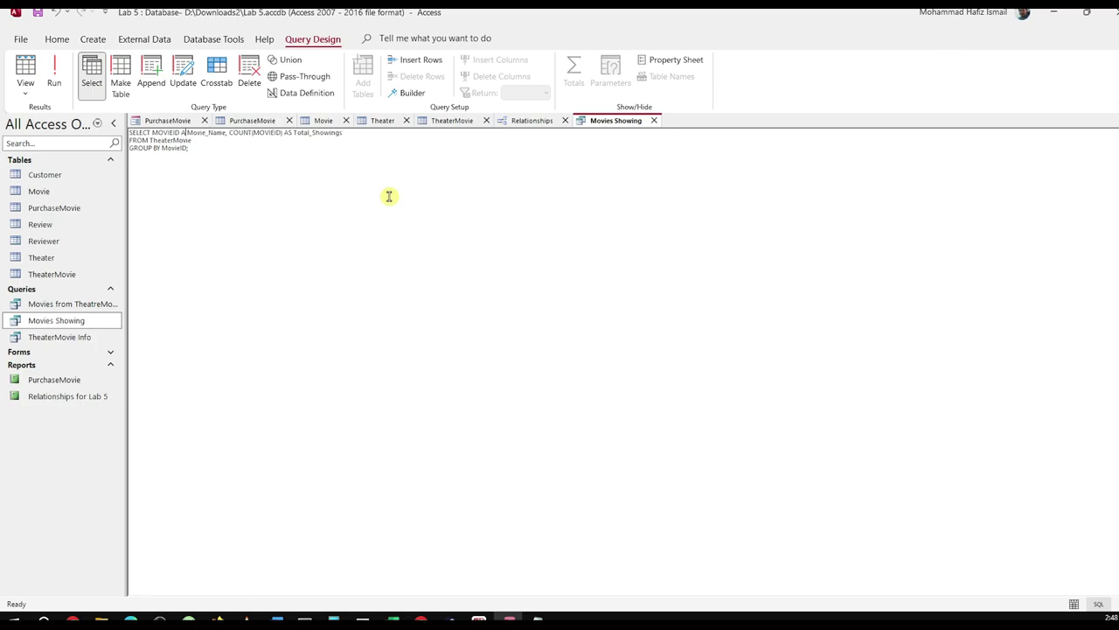
{"action": "type", "text": "AS"}
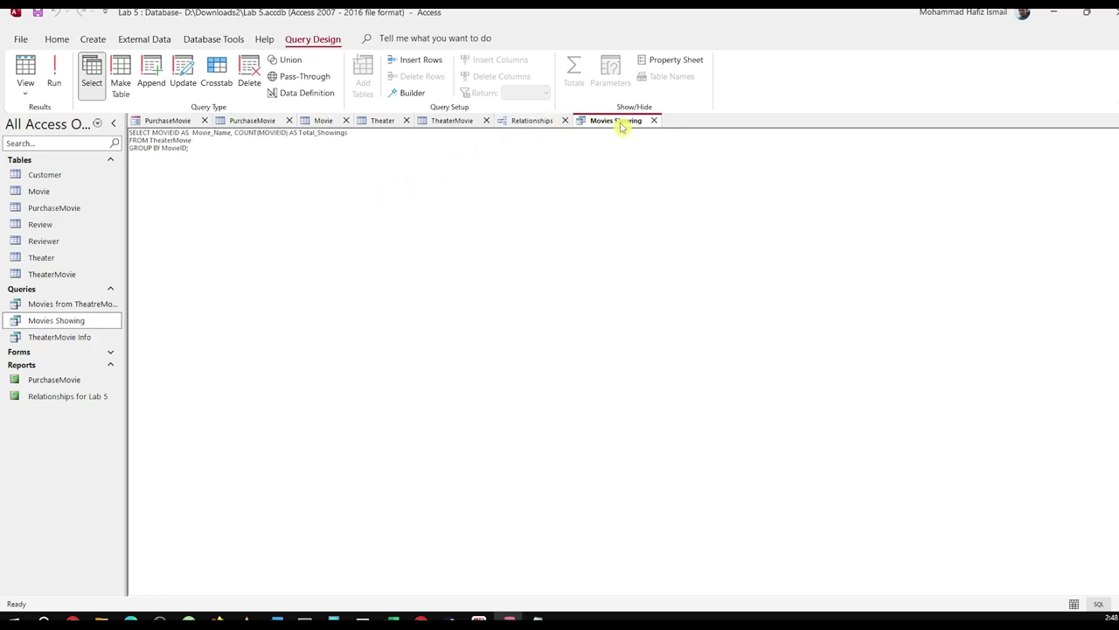
{"action": "left_click", "coordinate": [654, 120]}
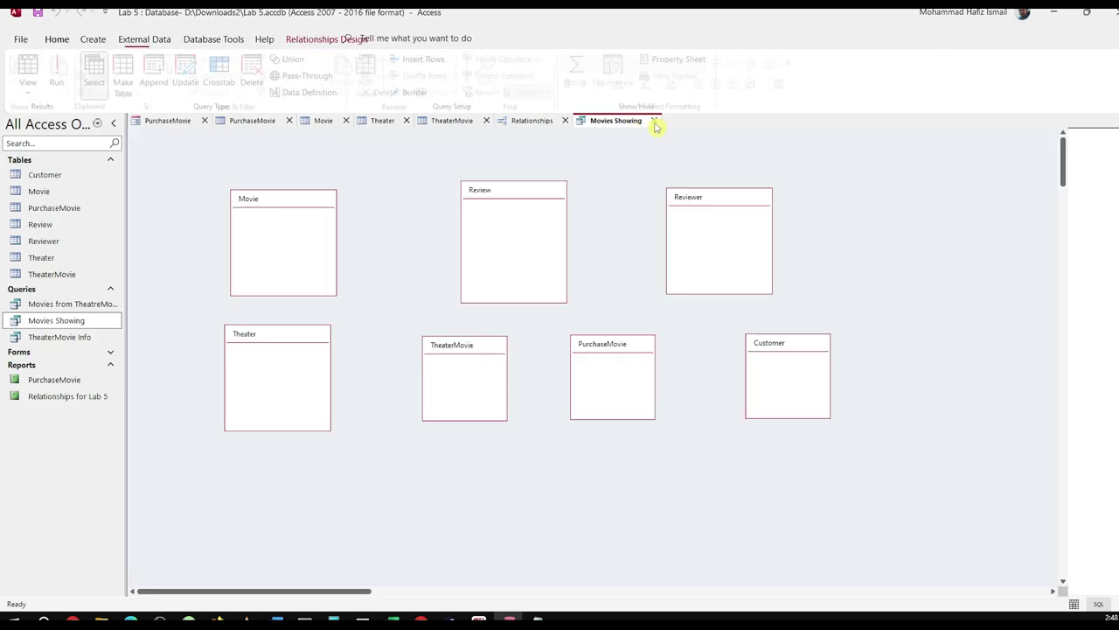
Run Movies Showing, widen the Total_Showings column to fit its heading, and close the query, saving the layout change.
{"action": "double_click", "coordinate": [45, 320]}
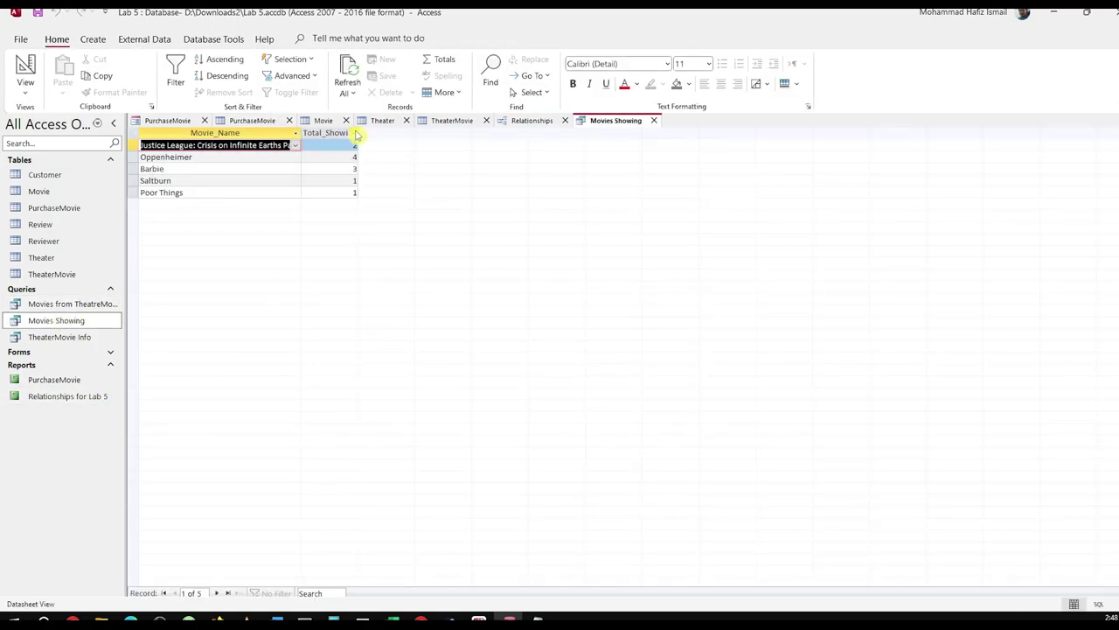
{"action": "left_click_drag", "start_coordinate": [358, 132], "coordinate": [444, 132]}
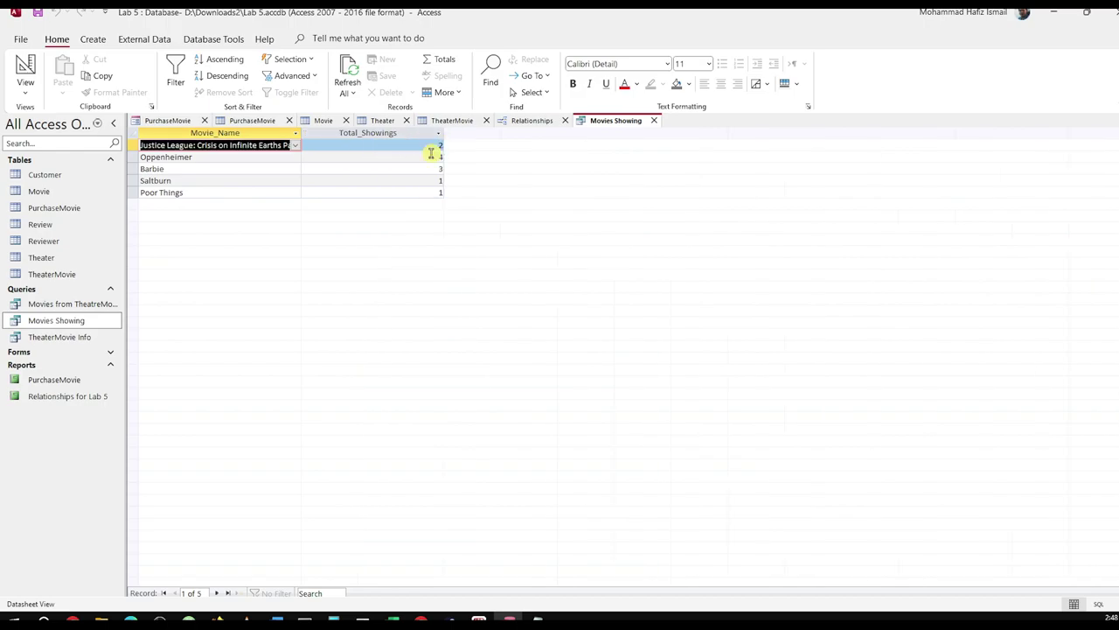
{"action": "left_click", "coordinate": [364, 191]}
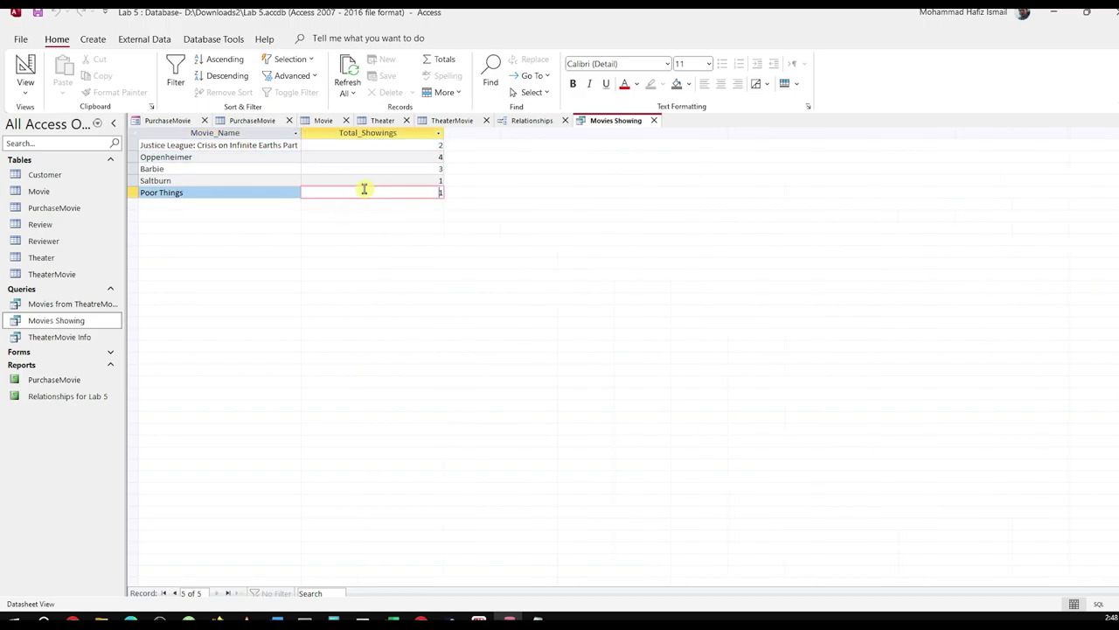
{"action": "left_click", "coordinate": [653, 120]}
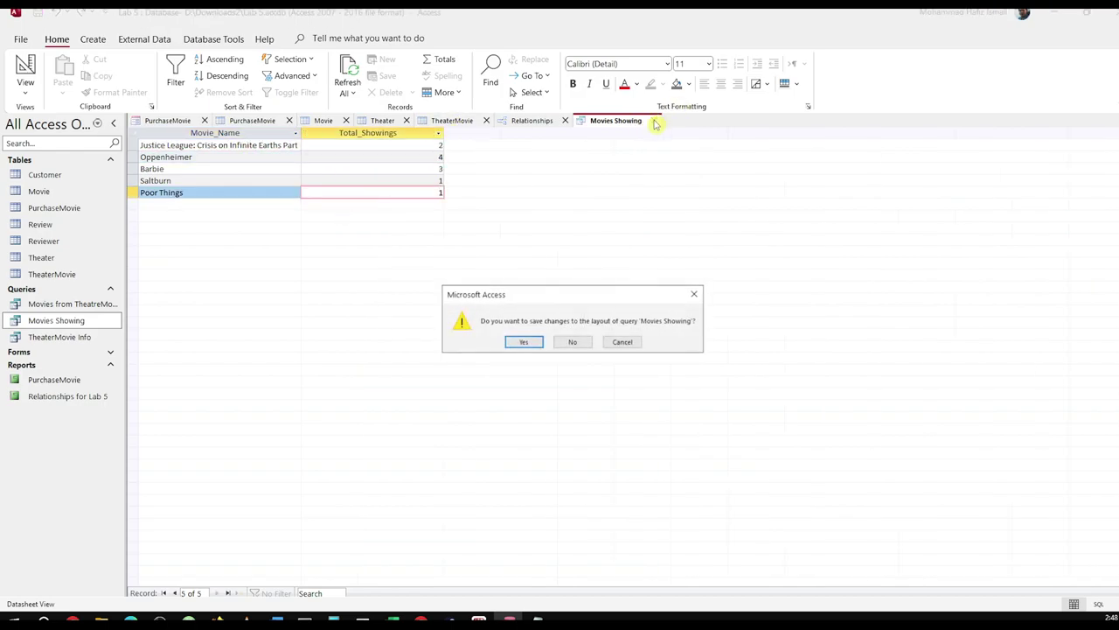
{"action": "left_click", "coordinate": [527, 344]}
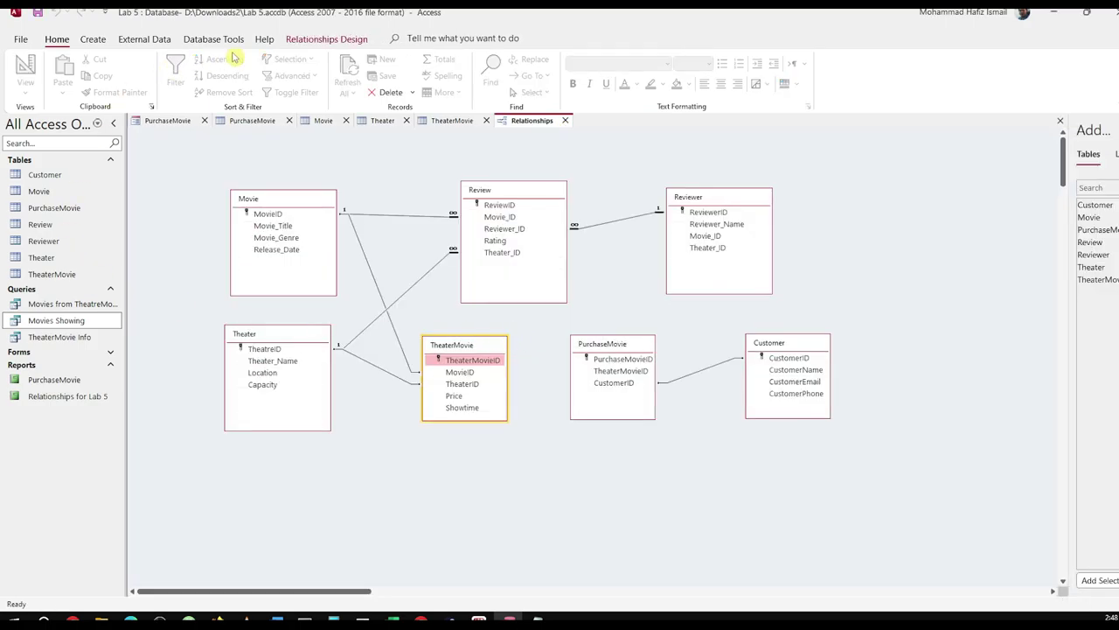
Start a Report Wizard report from the Movies Showing query with the Movie_Name and Total_Showings fields.
{"action": "left_click", "coordinate": [145, 39]}
{"action": "left_click", "coordinate": [92, 40]}
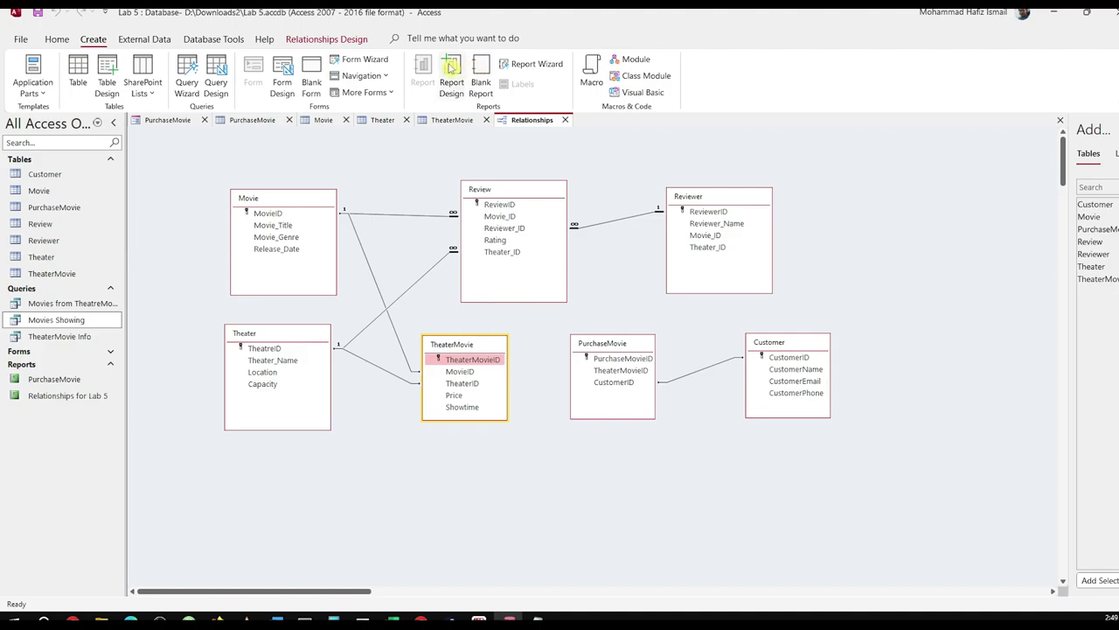
{"action": "left_click", "coordinate": [518, 66]}
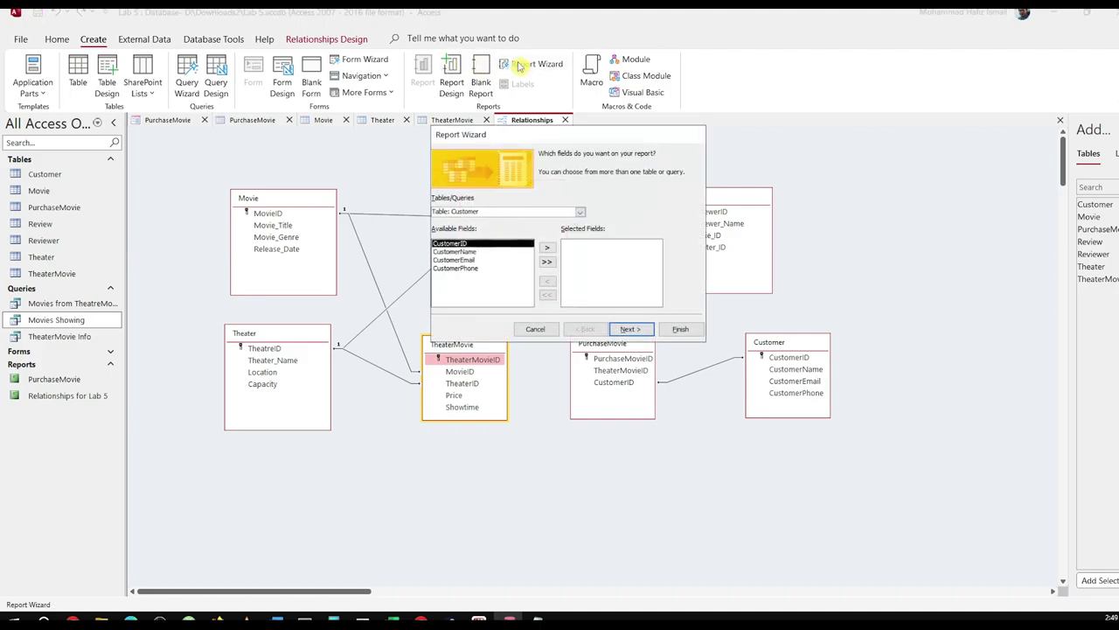
{"action": "left_click", "coordinate": [581, 213]}
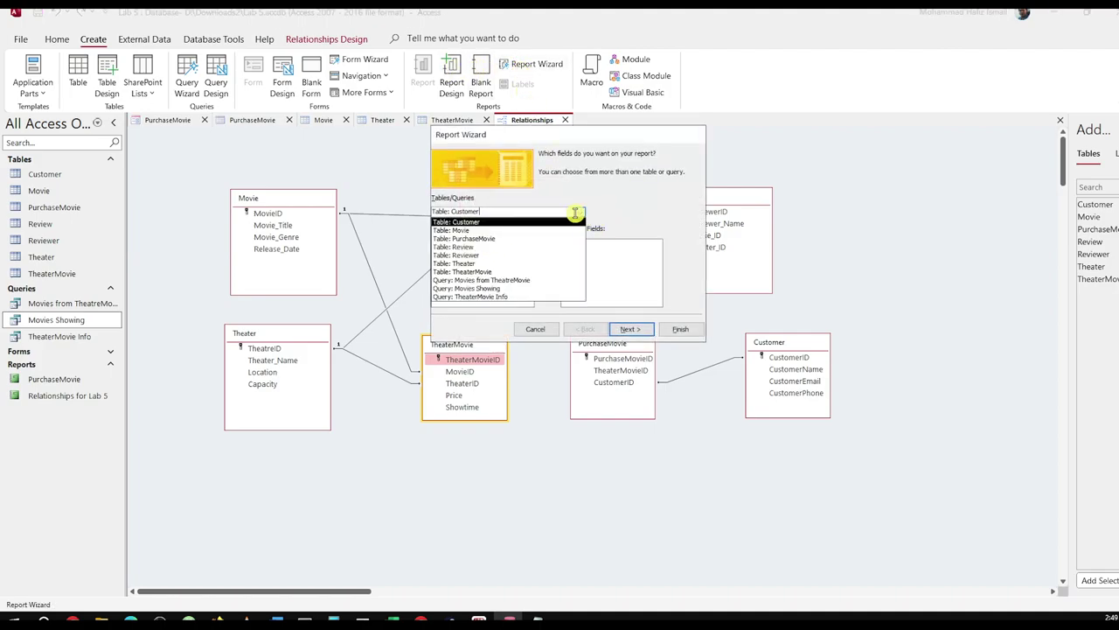
{"action": "left_click", "coordinate": [522, 288]}
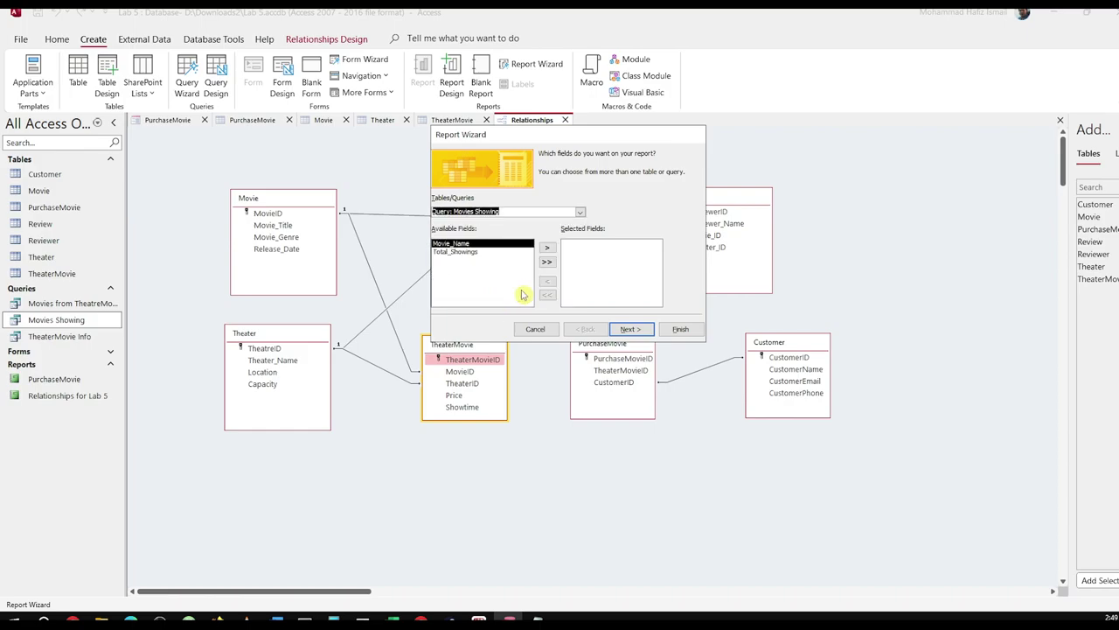
{"action": "left_click", "coordinate": [547, 259]}
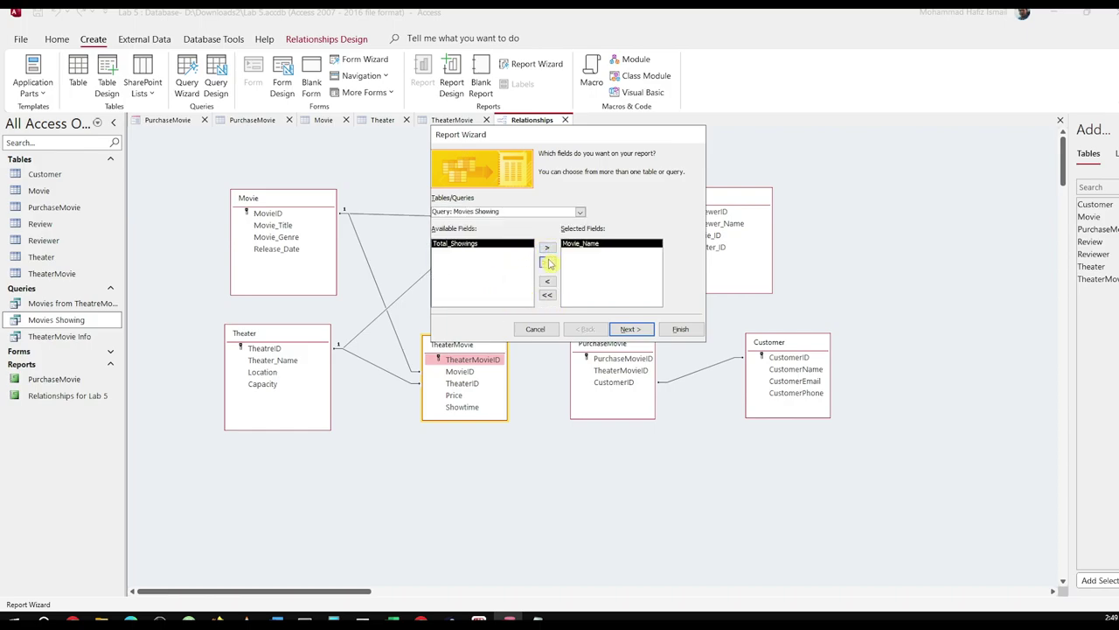
{"action": "left_click", "coordinate": [632, 329]}
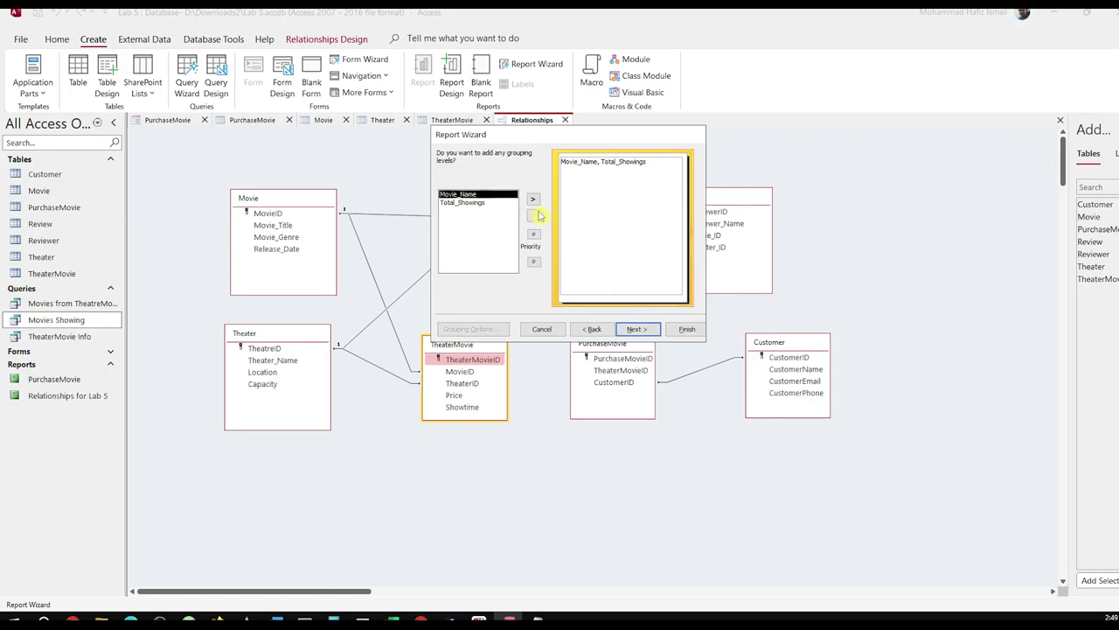
Try grouping the report by Movie_Name and by Total_Showings, removing each grouping level again.
{"action": "left_click", "coordinate": [532, 200]}
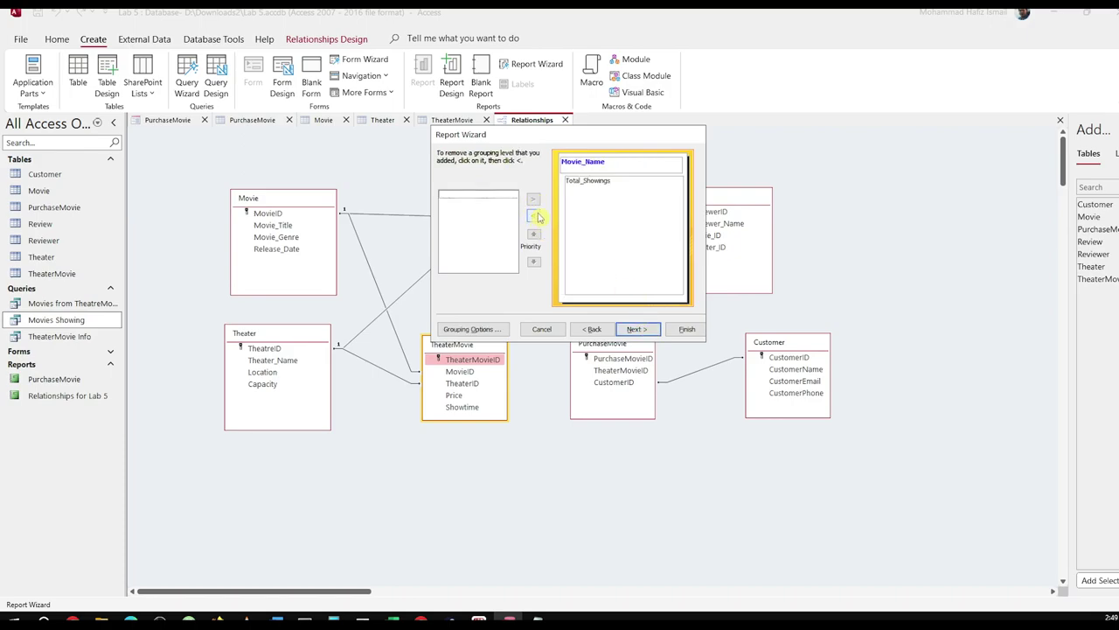
{"action": "left_click", "coordinate": [535, 217]}
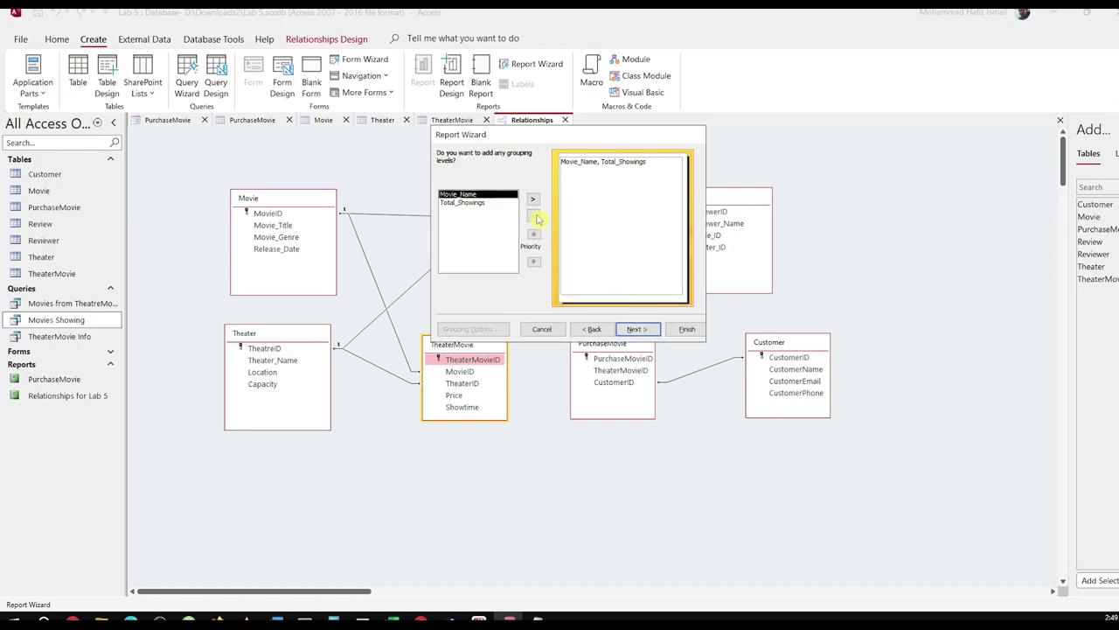
{"action": "left_click", "coordinate": [494, 202]}
{"action": "left_click", "coordinate": [530, 201]}
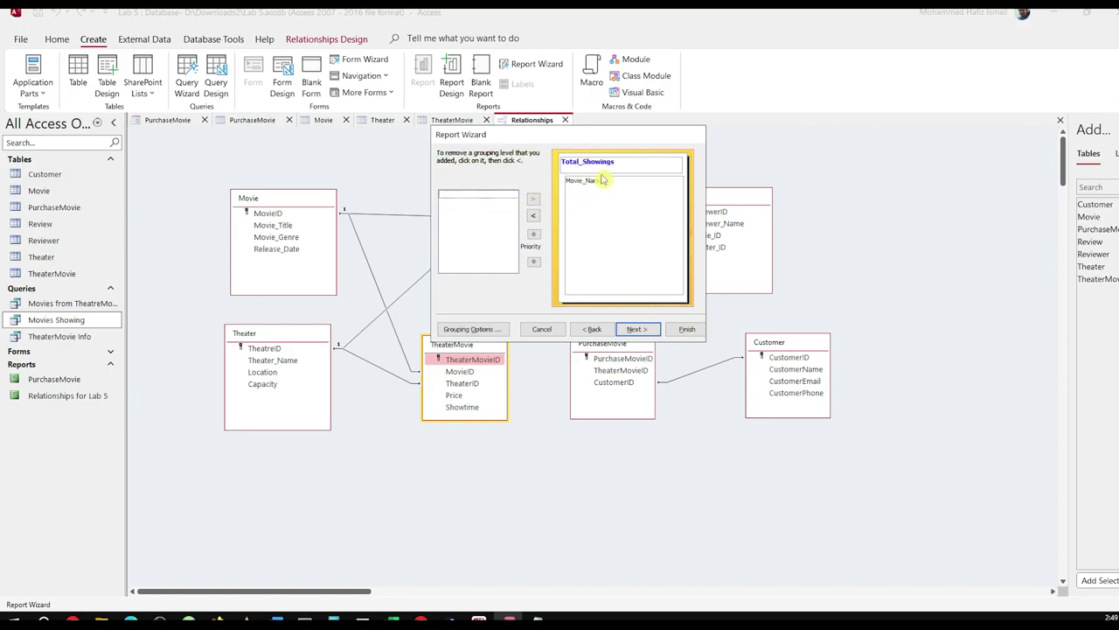
{"action": "left_click", "coordinate": [536, 217]}
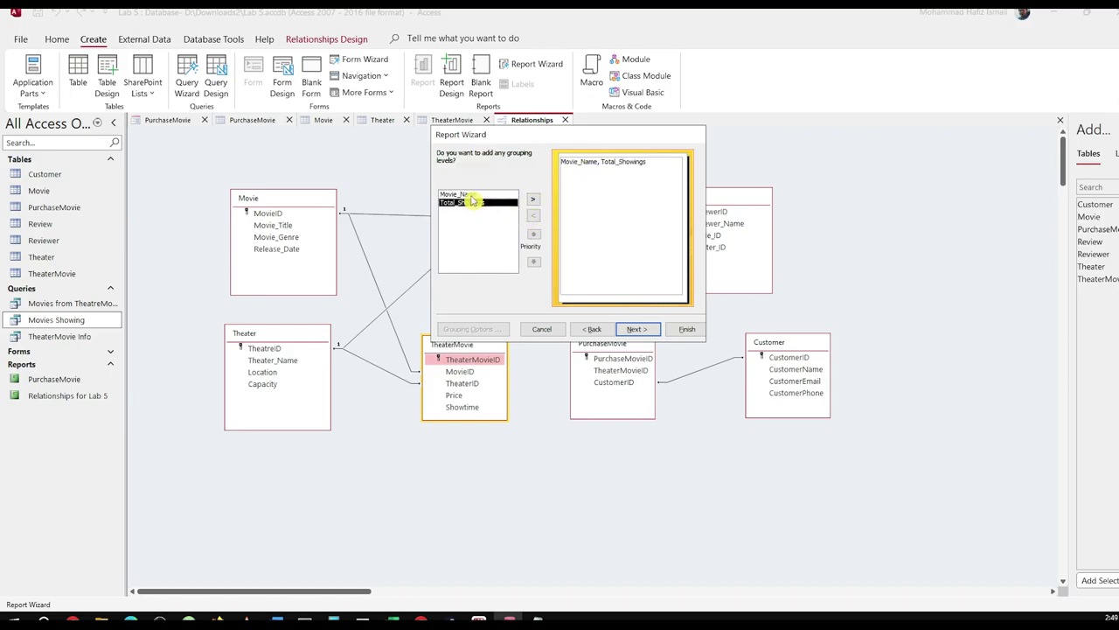
{"action": "left_click", "coordinate": [465, 194]}
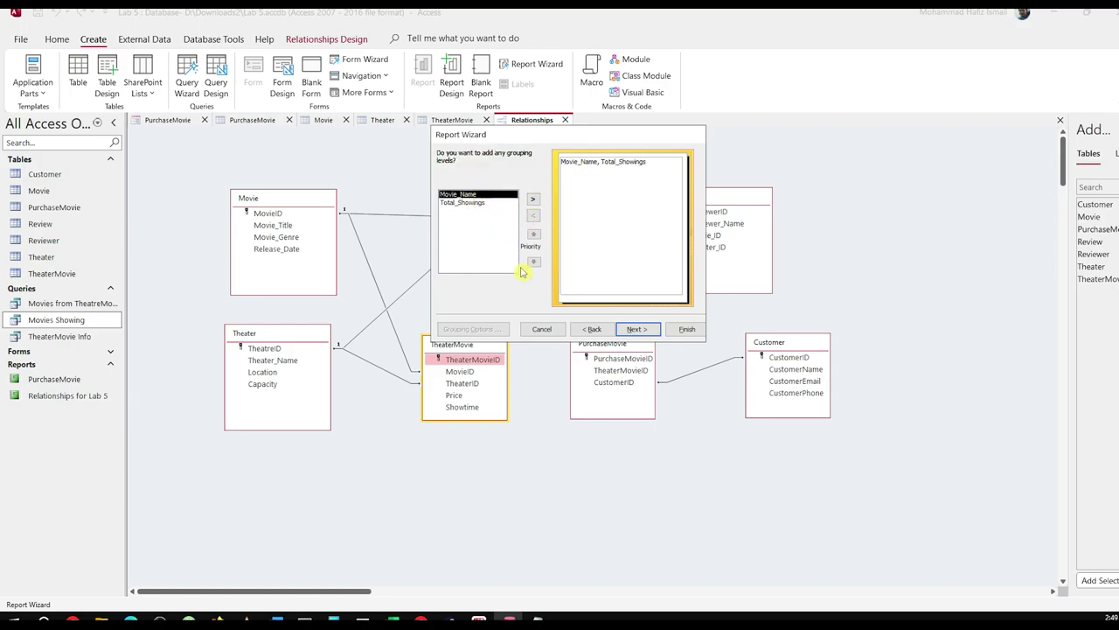
Leave the report without grouping levels and sort its records by Movie_Name in ascending order.
{"action": "left_click", "coordinate": [637, 328]}
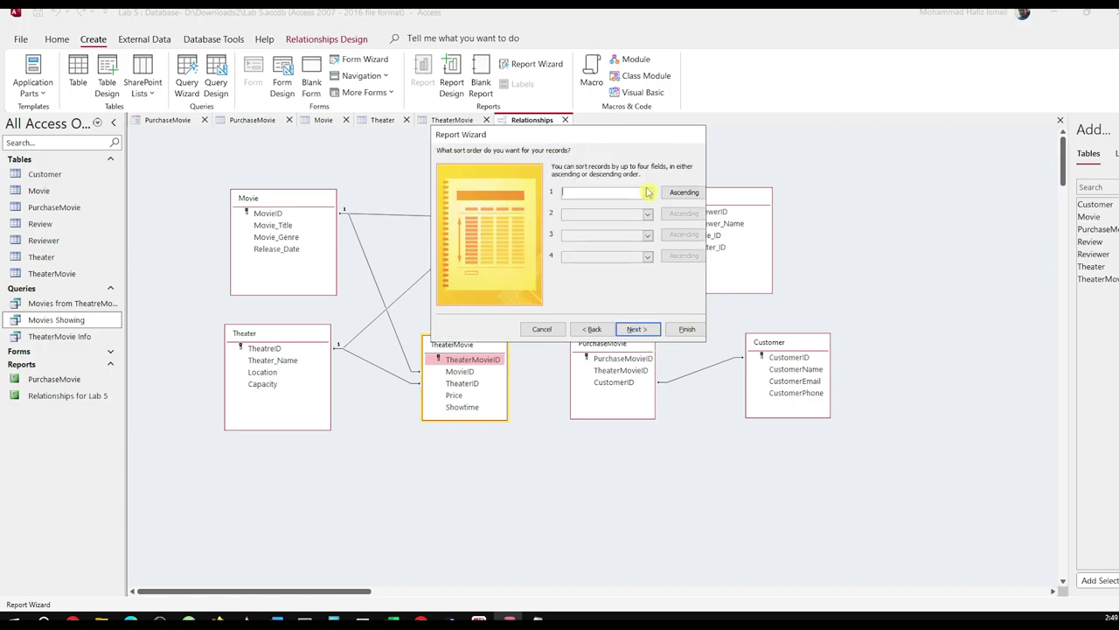
{"action": "left_click", "coordinate": [648, 191]}
{"action": "left_click", "coordinate": [624, 211]}
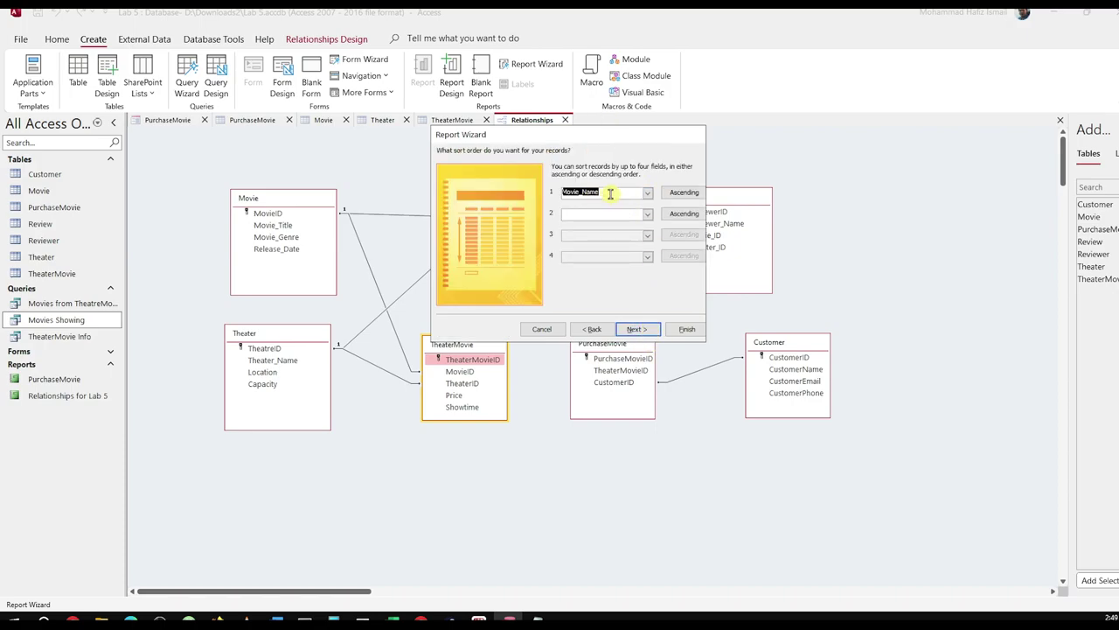
{"action": "left_click", "coordinate": [637, 329]}
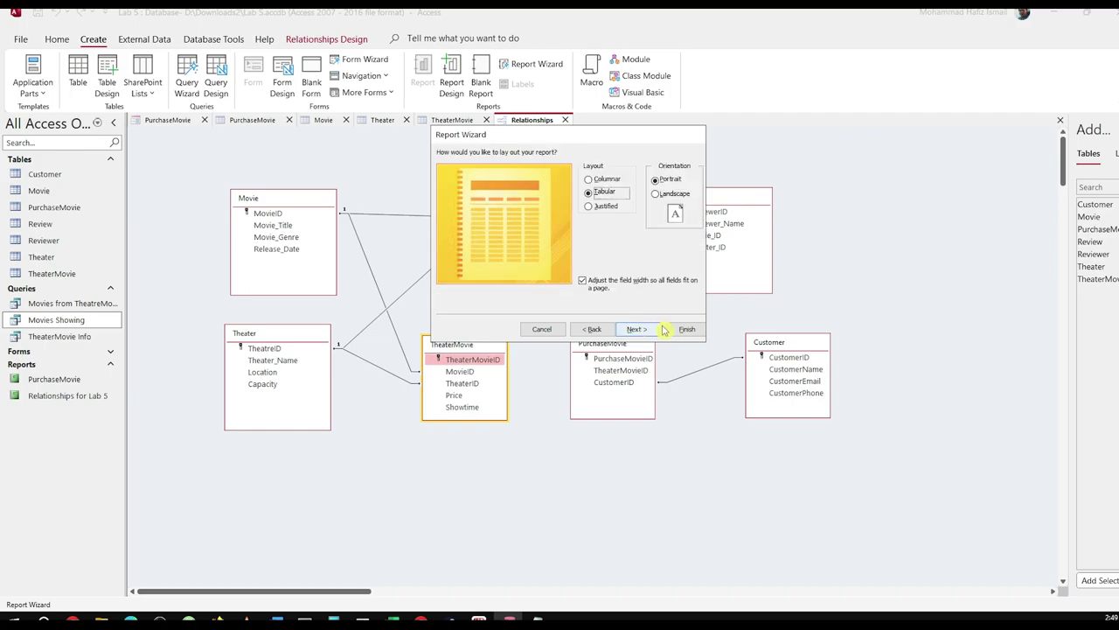
Compare the Columnar and Justified layout previews, choose the Tabular layout in portrait orientation, and finish the report.
{"action": "left_click", "coordinate": [603, 178]}
{"action": "left_click", "coordinate": [601, 192]}
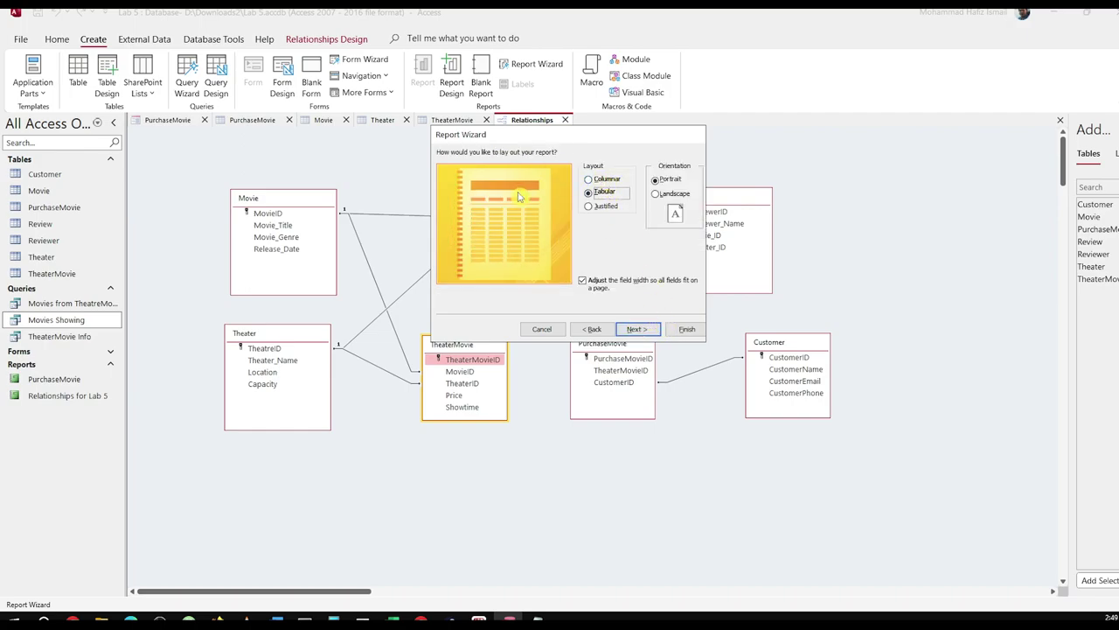
{"action": "left_click", "coordinate": [603, 179]}
{"action": "left_click", "coordinate": [614, 208]}
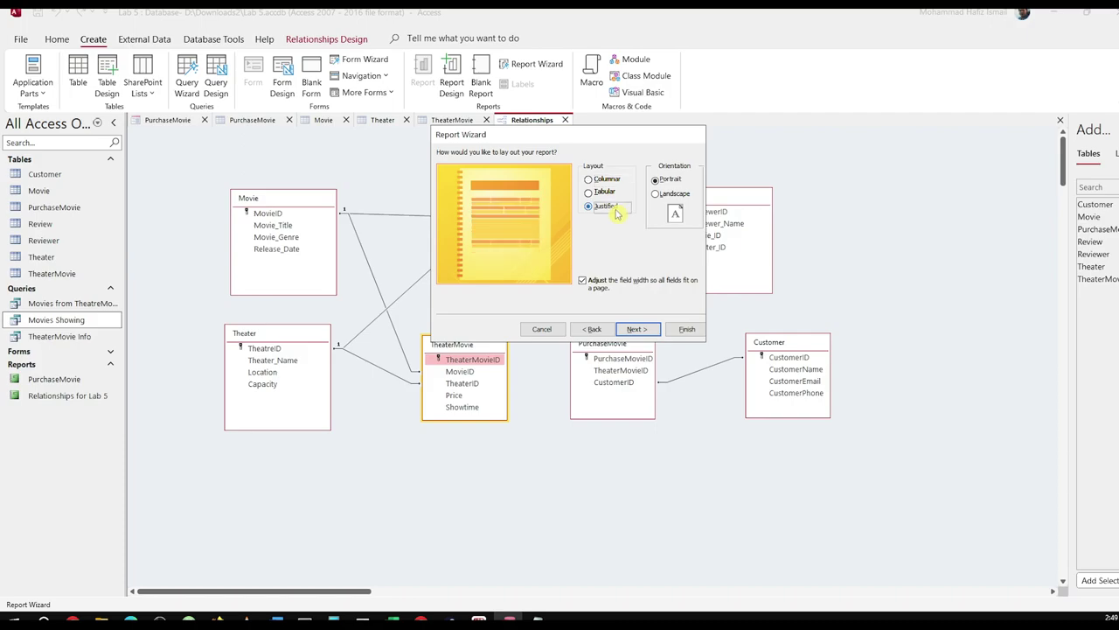
{"action": "left_click", "coordinate": [608, 180]}
{"action": "left_click", "coordinate": [602, 192]}
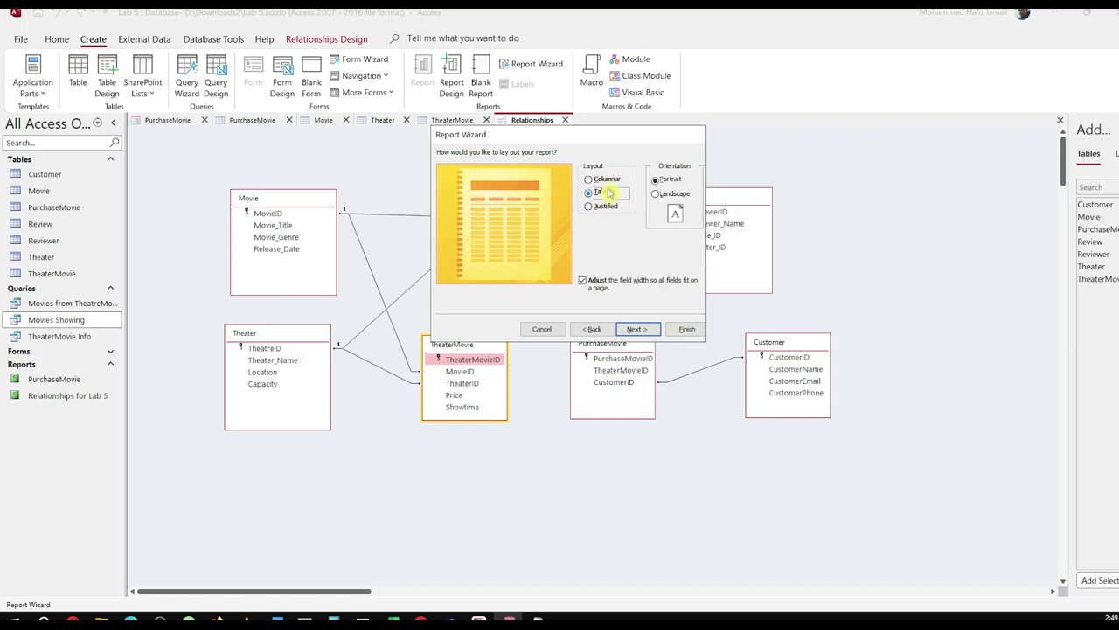
{"action": "left_click", "coordinate": [635, 330]}
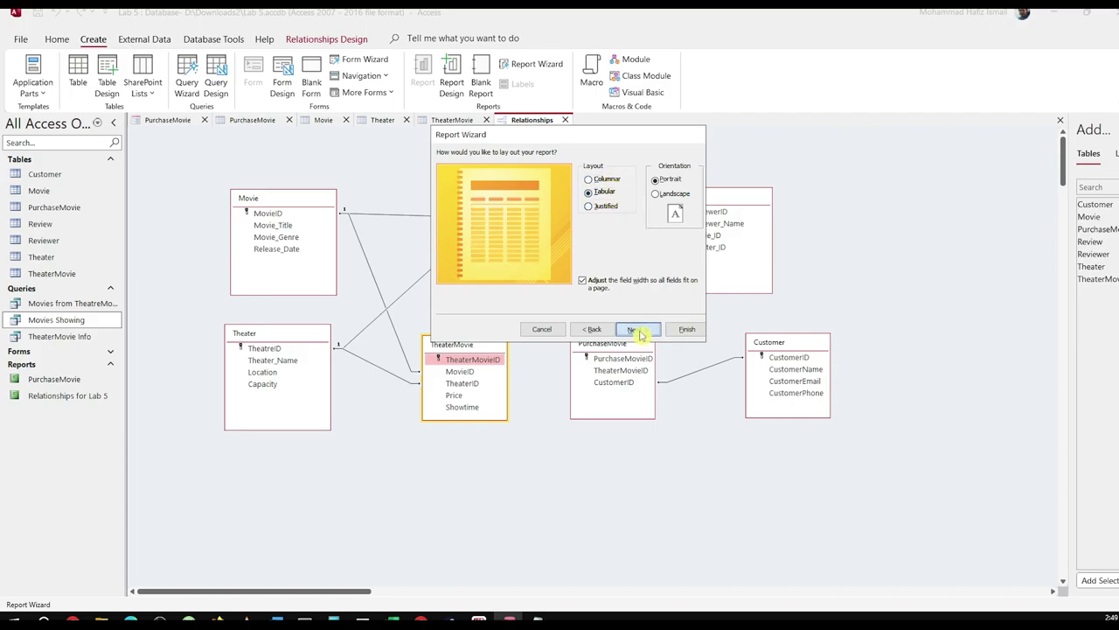
{"action": "left_click", "coordinate": [686, 331]}
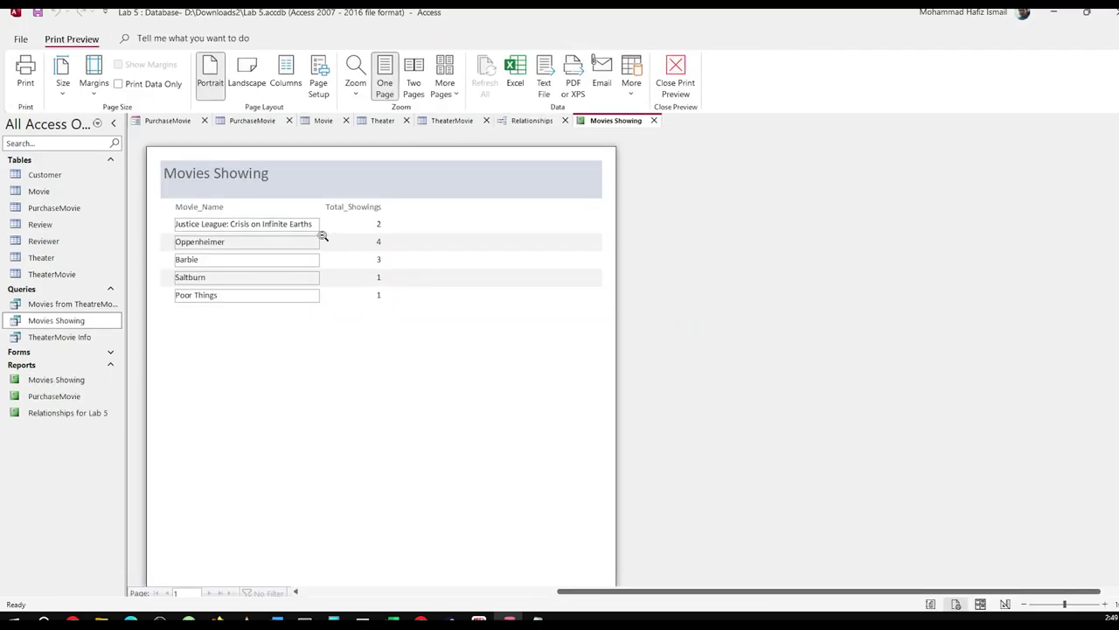
Examine the Movies Showing report's movie names and showing totals at page and close-up scale, and close the preview.
{"action": "left_click", "coordinate": [323, 236]}
{"action": "left_click", "coordinate": [547, 203]}
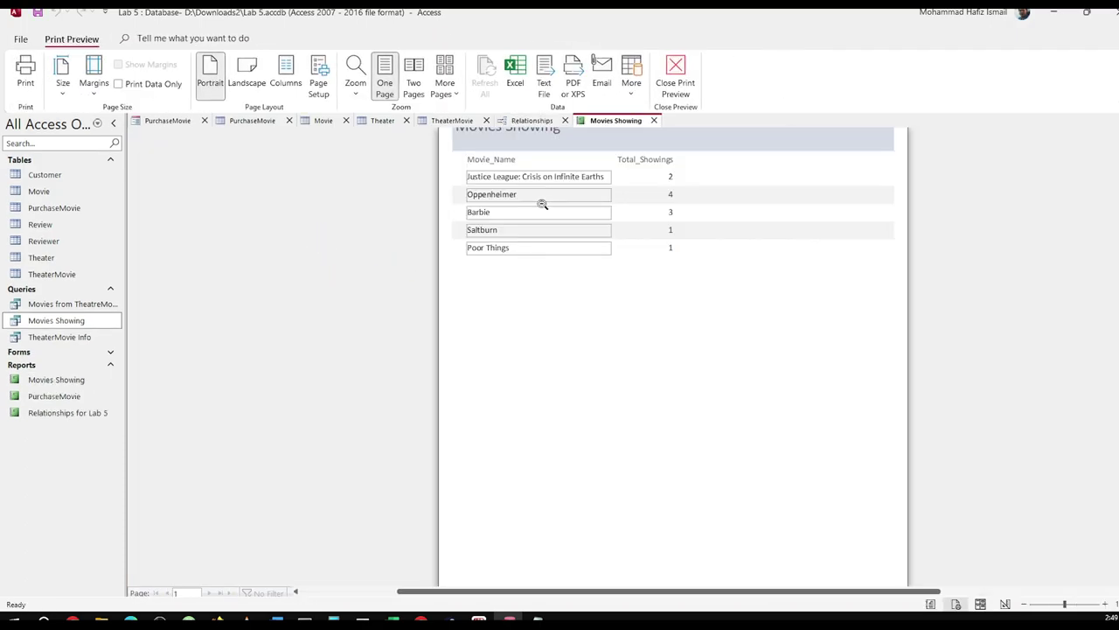
{"action": "left_click", "coordinate": [599, 227]}
{"action": "left_click", "coordinate": [602, 227]}
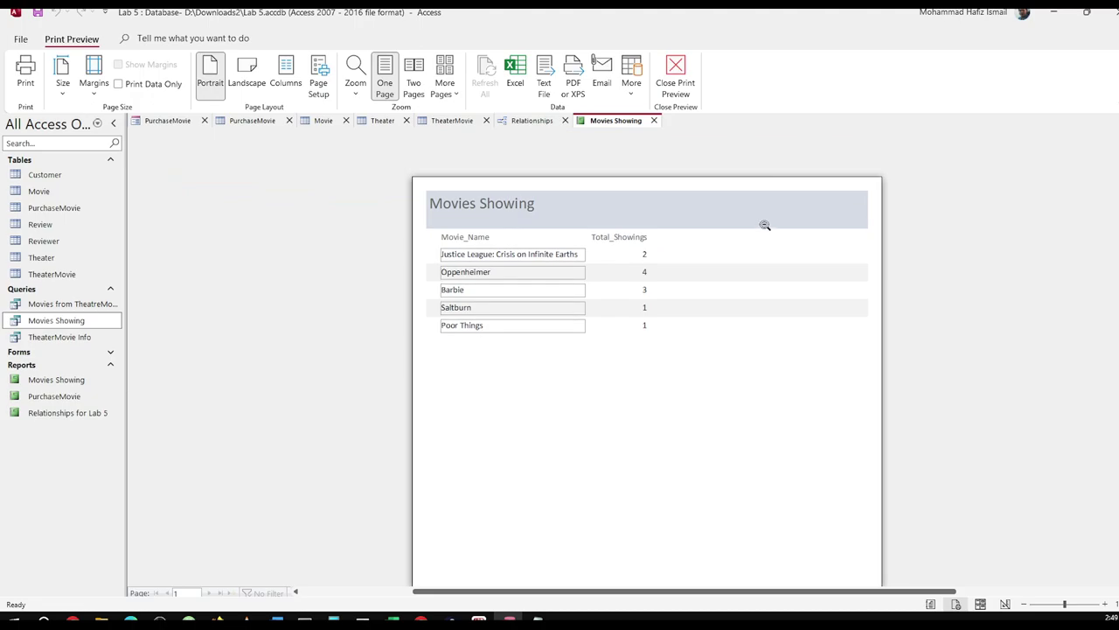
{"action": "left_click", "coordinate": [544, 252]}
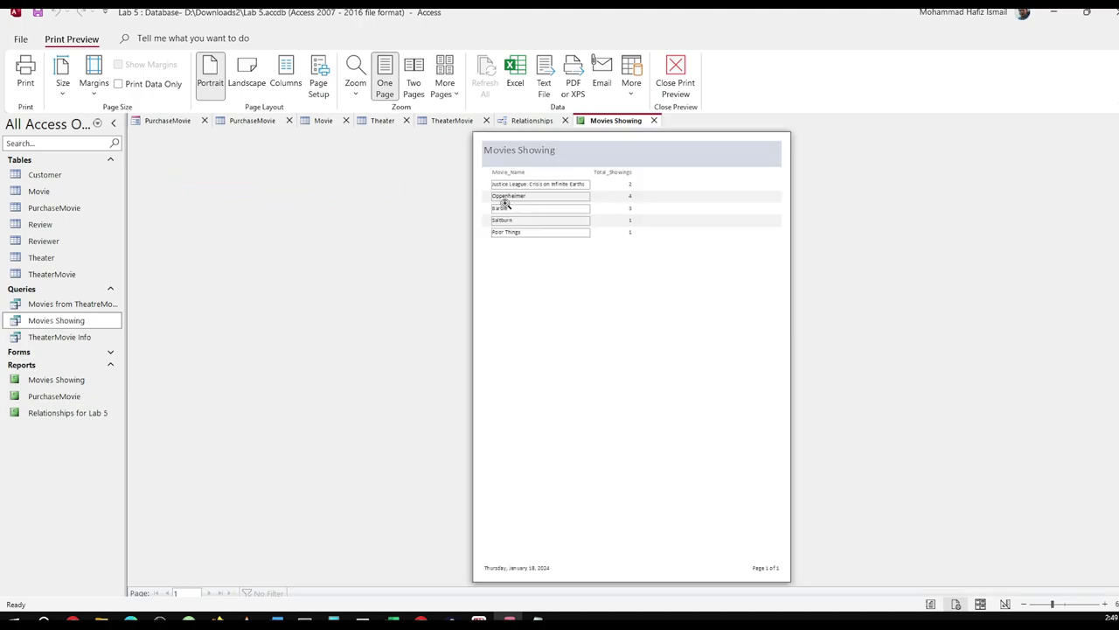
{"action": "left_click", "coordinate": [524, 197]}
{"action": "left_click", "coordinate": [654, 121]}
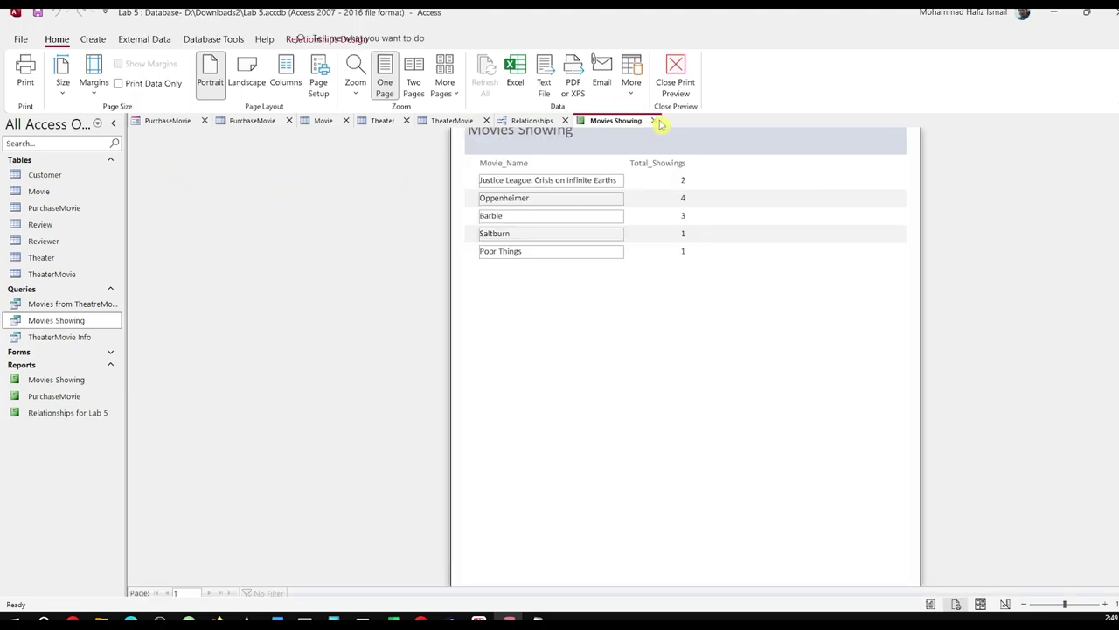
Review the SQL statement of the Movies Showing query and close the query.
{"action": "right_click", "coordinate": [79, 322]}
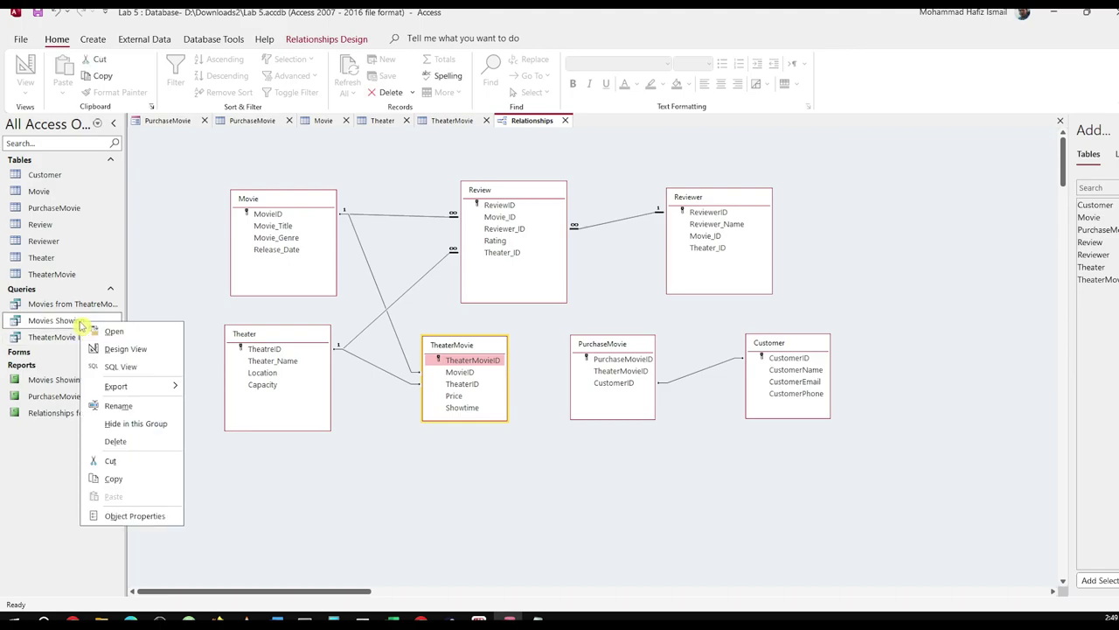
{"action": "left_click", "coordinate": [122, 367]}
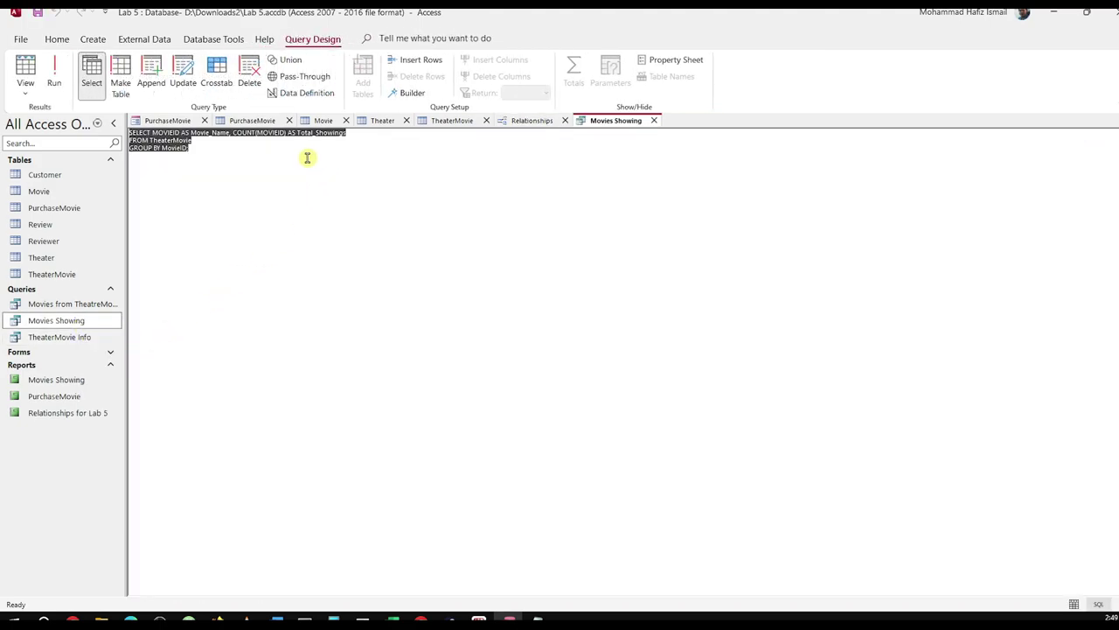
{"action": "left_click", "coordinate": [654, 121]}
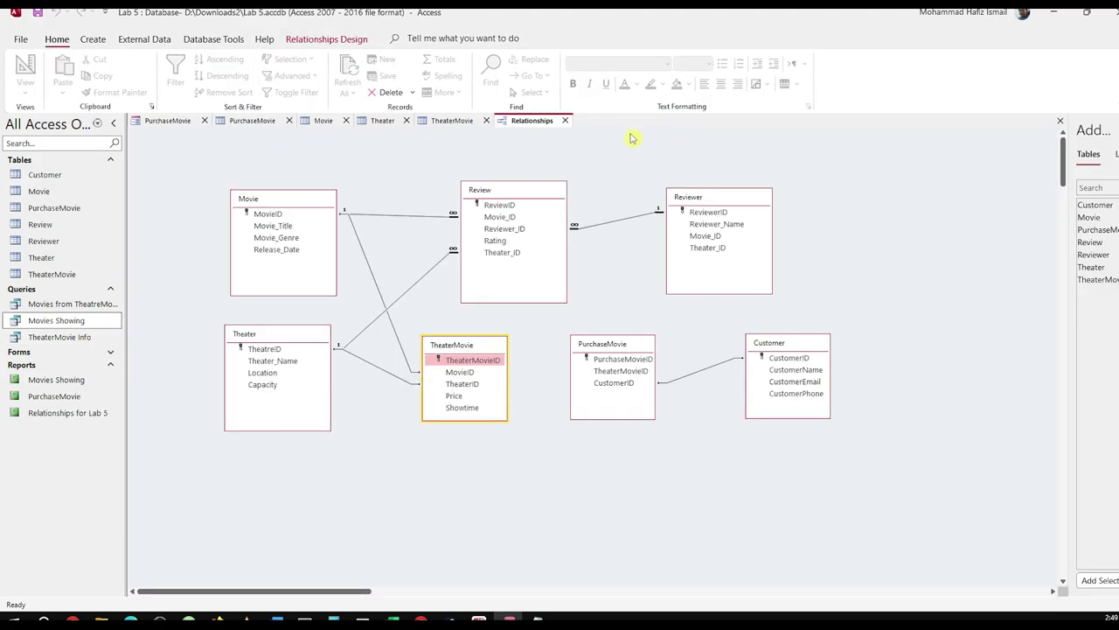
Open the Movies Showing report in Layout View and change its title to "Total Movies Showing Report".
{"action": "right_click", "coordinate": [61, 380]}
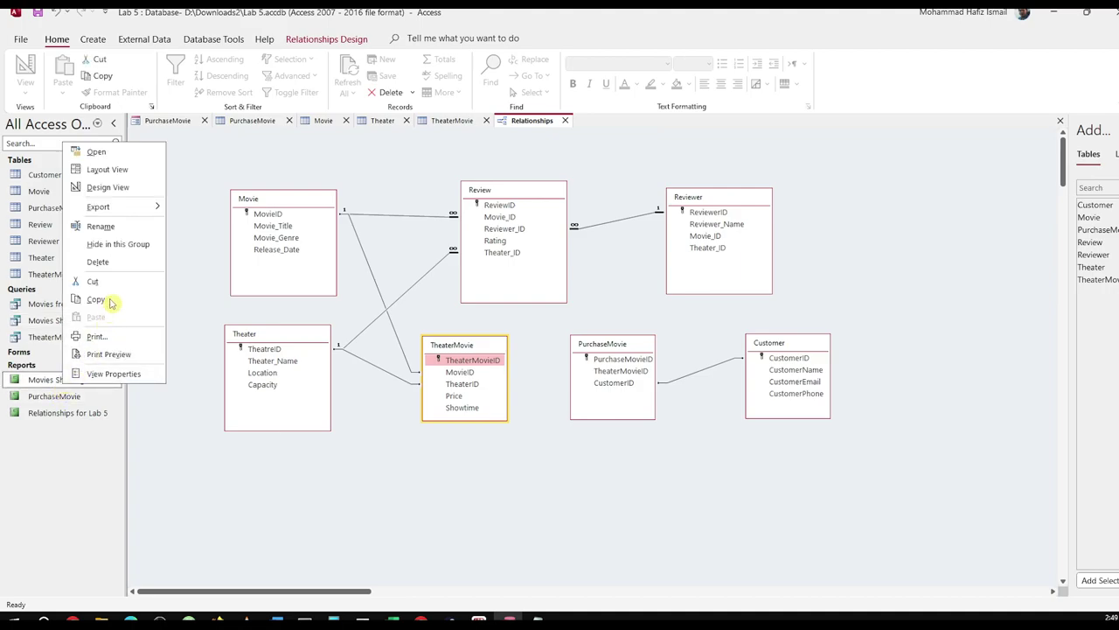
{"action": "left_click", "coordinate": [116, 175]}
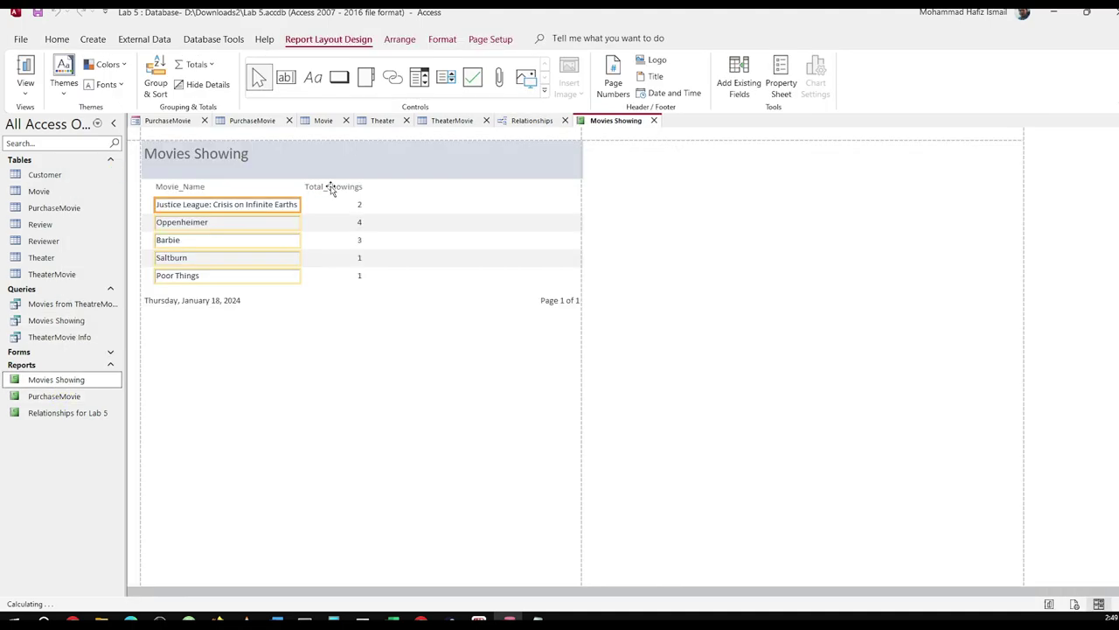
{"action": "left_click", "coordinate": [245, 154]}
{"action": "left_click", "coordinate": [238, 153]}
{"action": "double_click", "coordinate": [237, 153]}
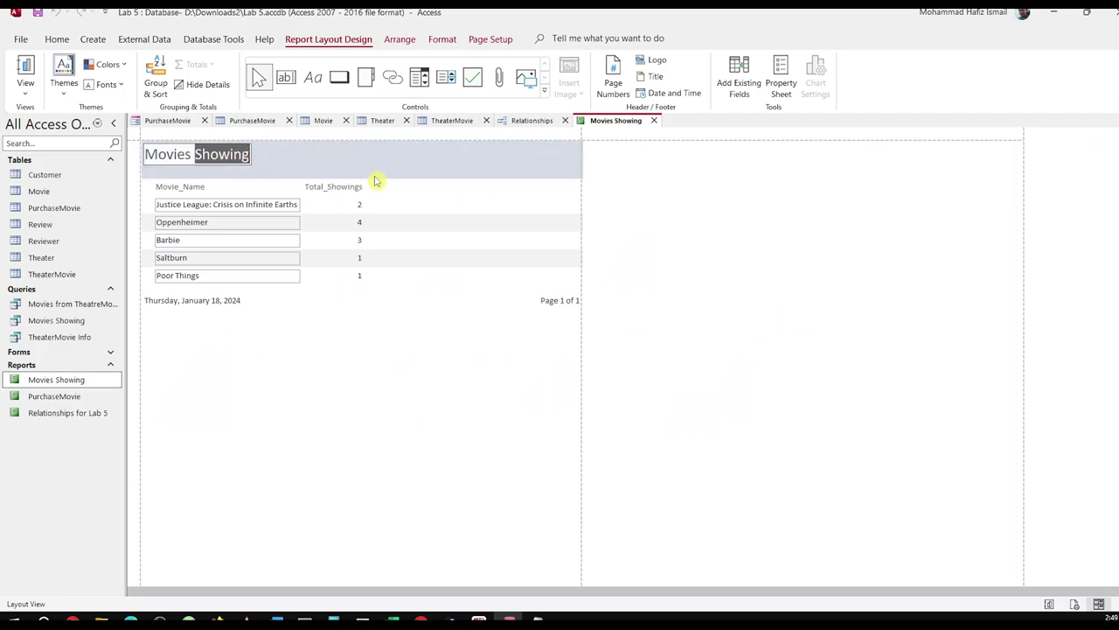
{"action": "key", "text": "Home"}
{"action": "type", "text": "Total "}
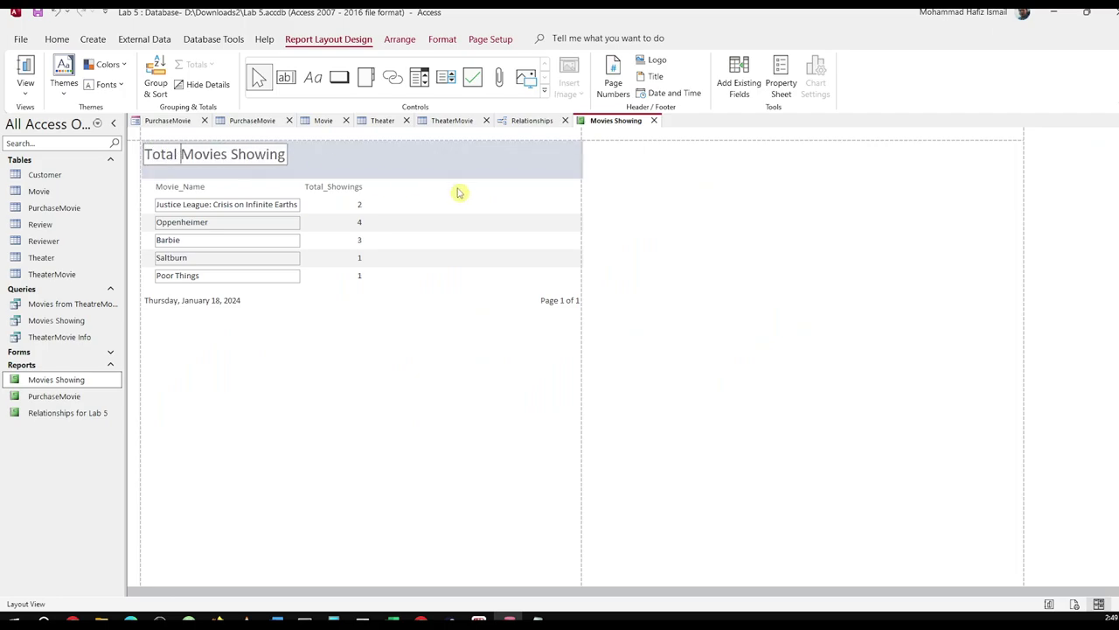
{"action": "type", "text": " Report"}
{"action": "left_click", "coordinate": [459, 192]}
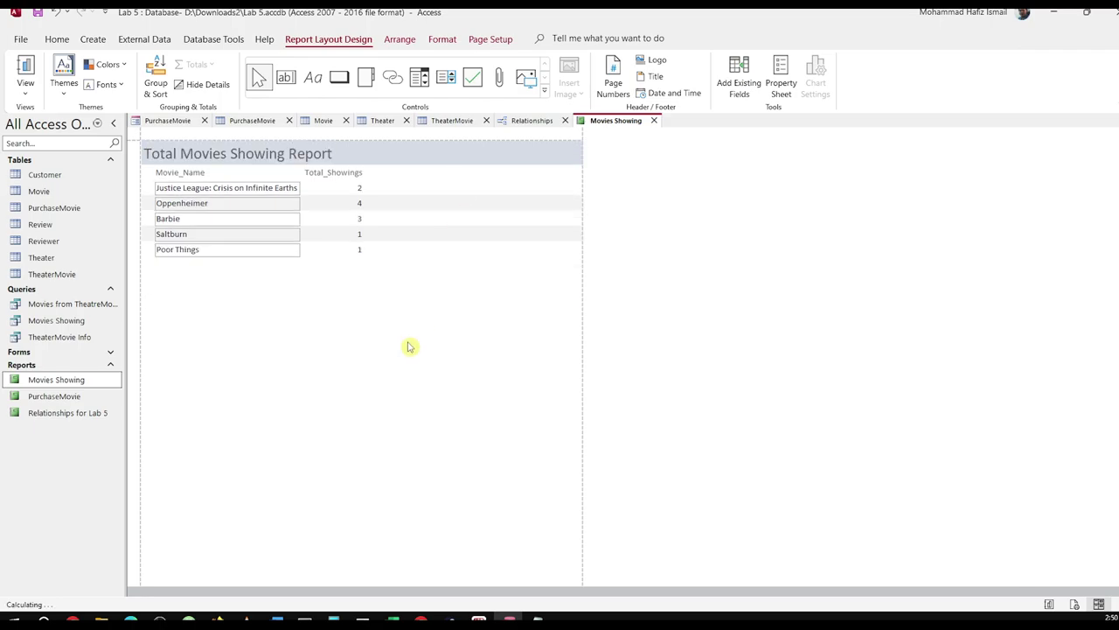
Save the design changes to the Movies Showing report, and check the saved report in Report View before closing it.
{"action": "left_click", "coordinate": [354, 254]}
{"action": "left_click", "coordinate": [350, 271]}
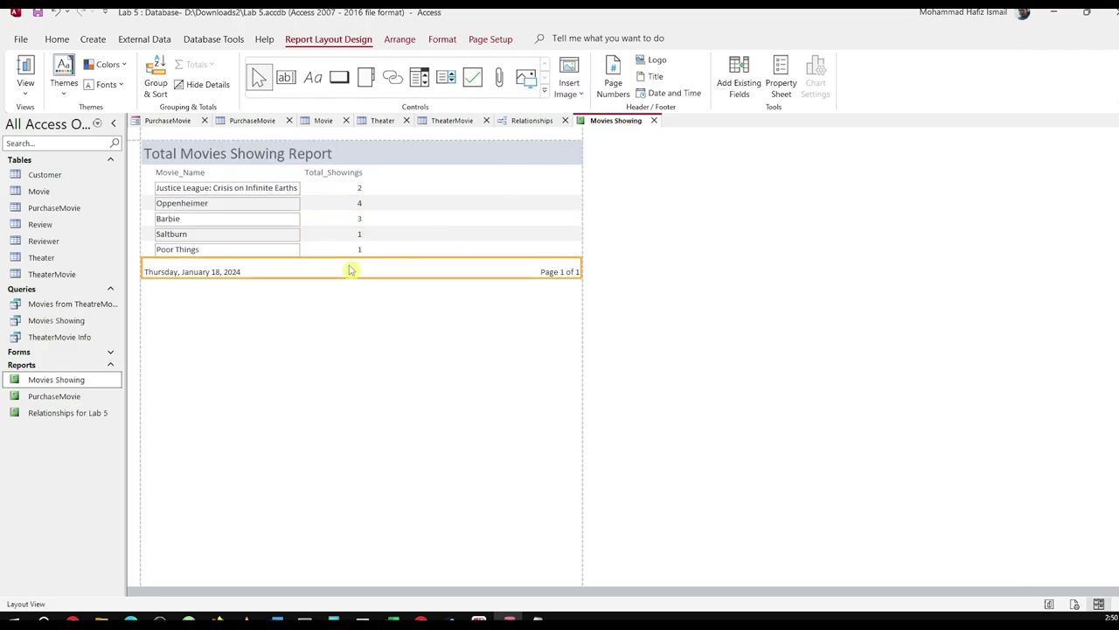
{"action": "left_click", "coordinate": [405, 242]}
{"action": "left_click", "coordinate": [351, 203]}
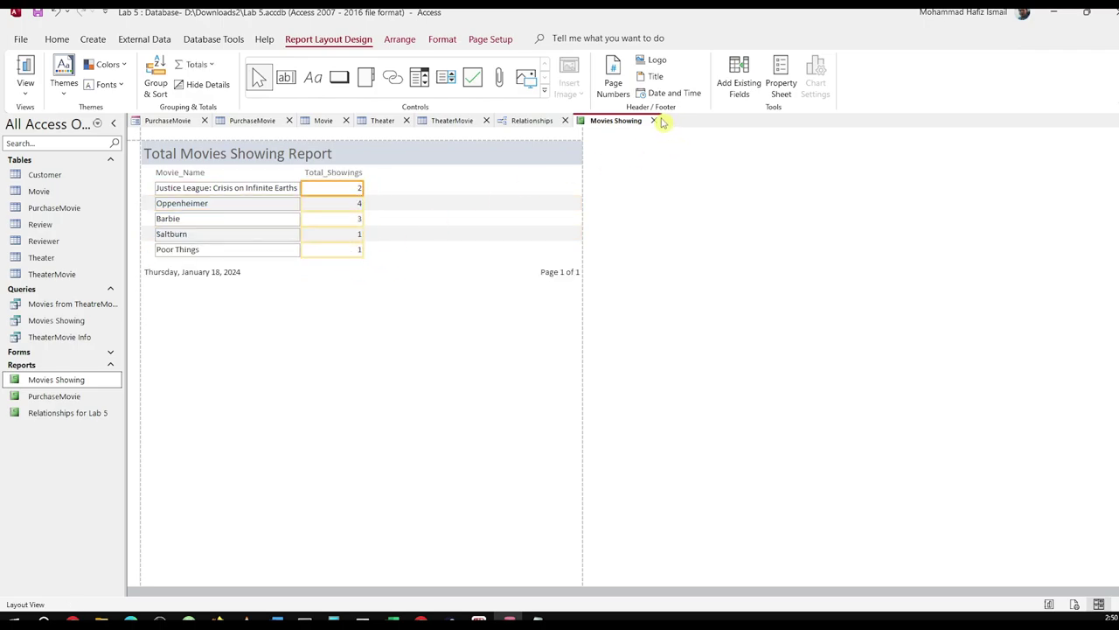
{"action": "left_click", "coordinate": [242, 202]}
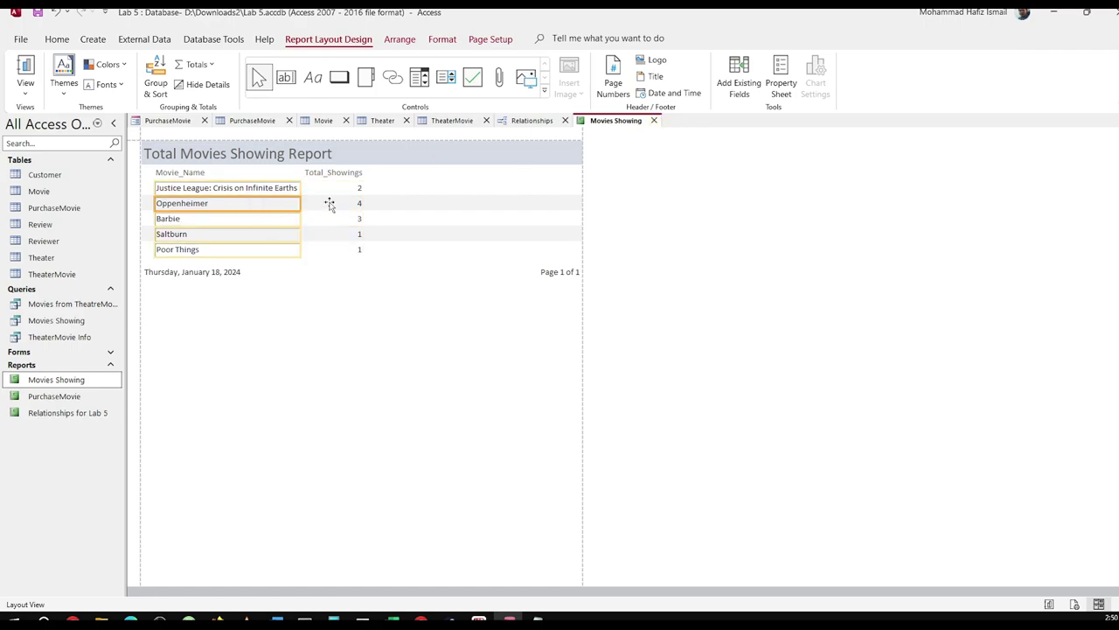
{"action": "left_click", "coordinate": [655, 121]}
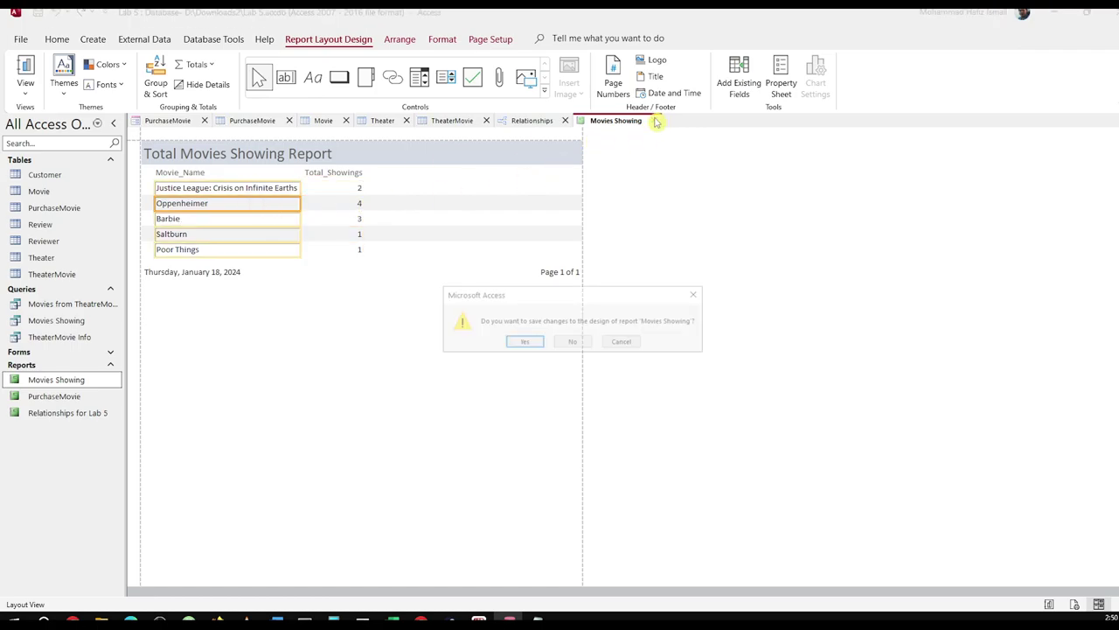
{"action": "left_click", "coordinate": [518, 341]}
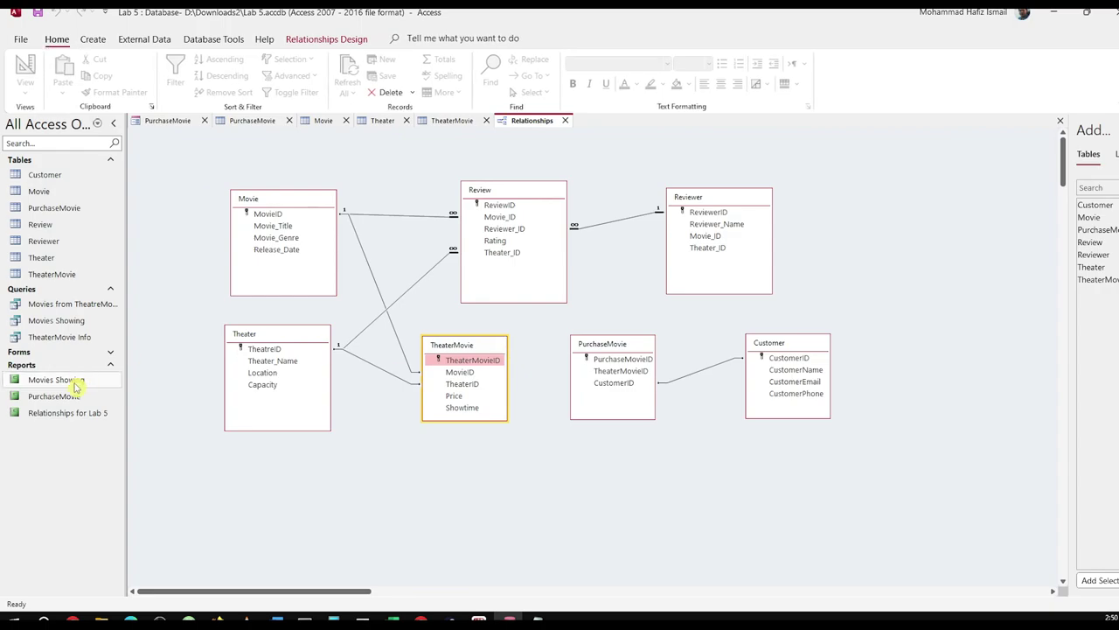
{"action": "double_click", "coordinate": [76, 381]}
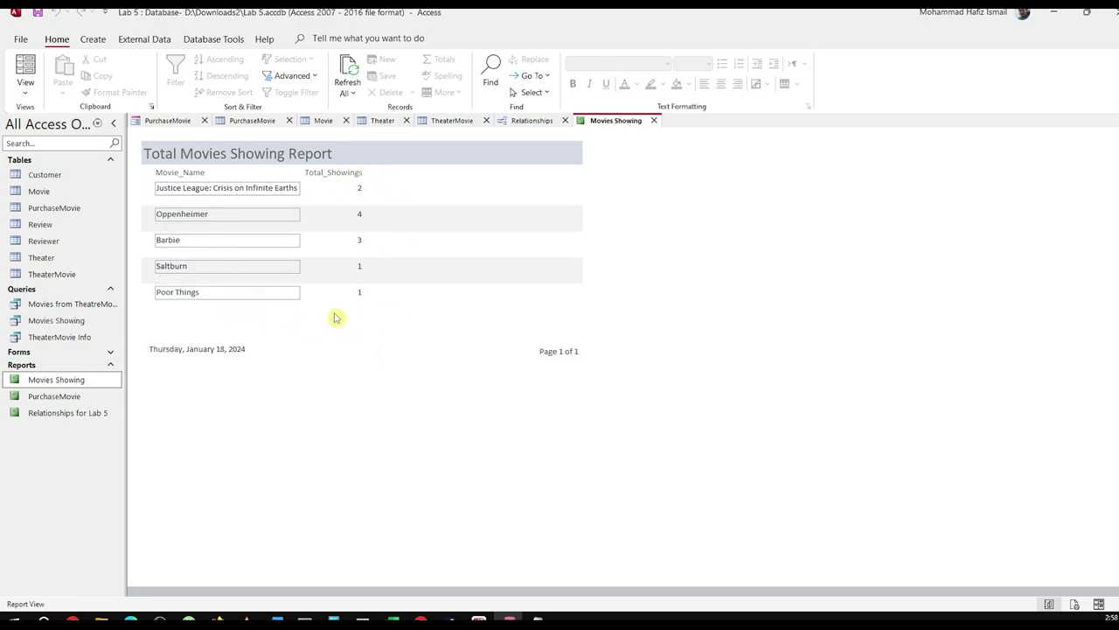
{"action": "left_click", "coordinate": [653, 121]}
Open the Movies Showing report in Design View and change the Total_Showings column heading to "Total Showing".
{"action": "right_click", "coordinate": [70, 380]}
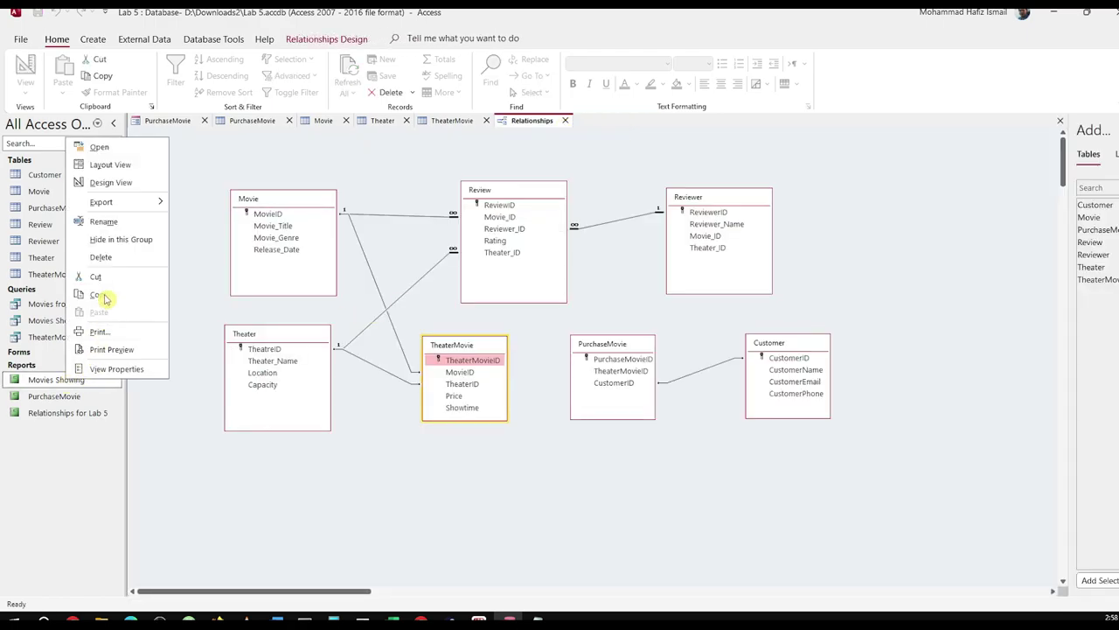
{"action": "left_click", "coordinate": [111, 182]}
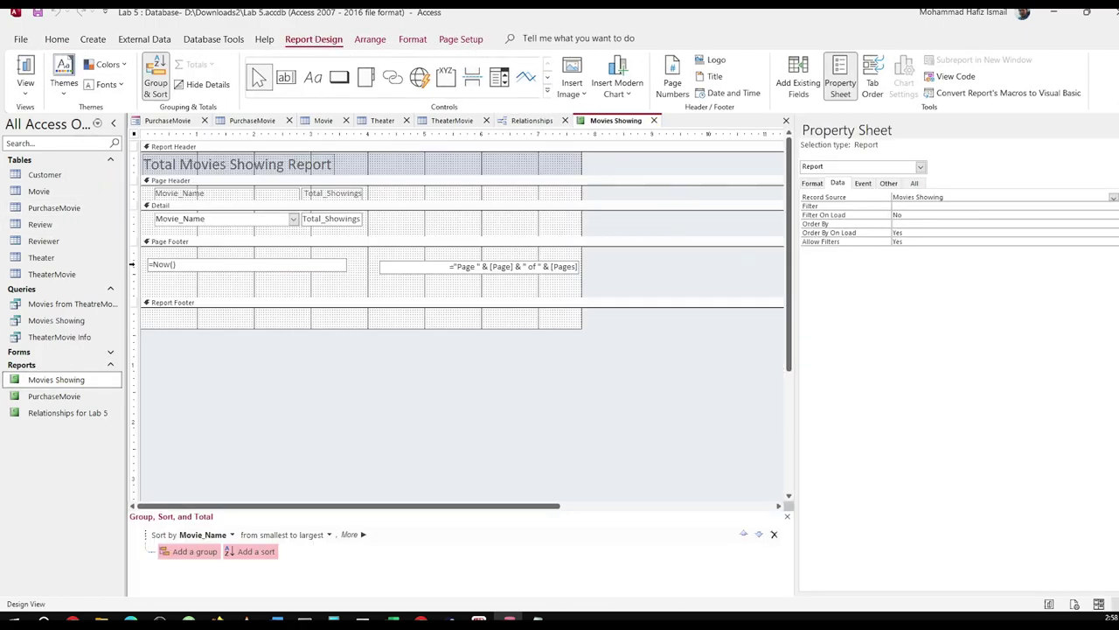
{"action": "left_click", "coordinate": [341, 192]}
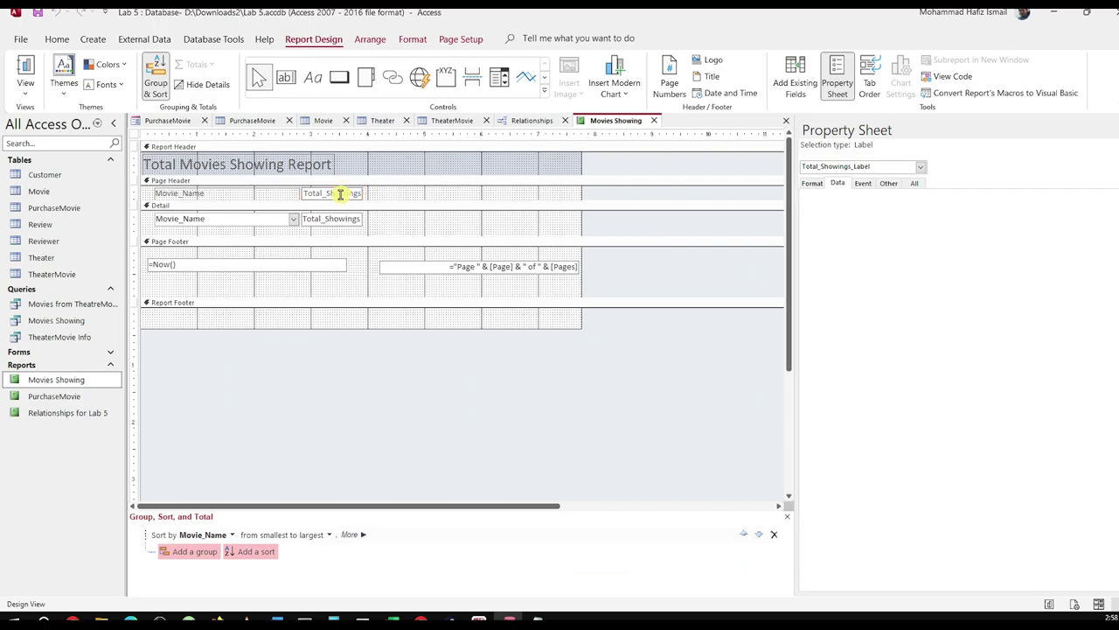
{"action": "left_click", "coordinate": [352, 193]}
{"action": "key", "text": "BackSpace"}
{"action": "key", "text": "BackSpace"}
{"action": "key", "text": "BackSpace"}
{"action": "key", "text": "BackSpace"}
{"action": "type", "text": "ings"}
{"action": "key", "text": "ctrl+a"}
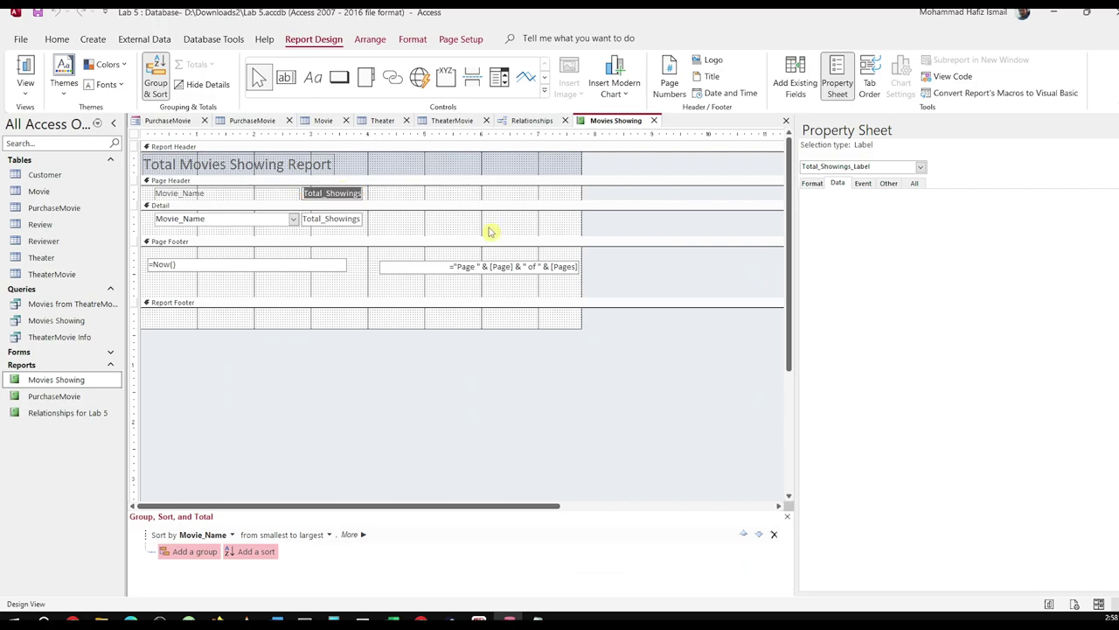
{"action": "type", "text": "T"}
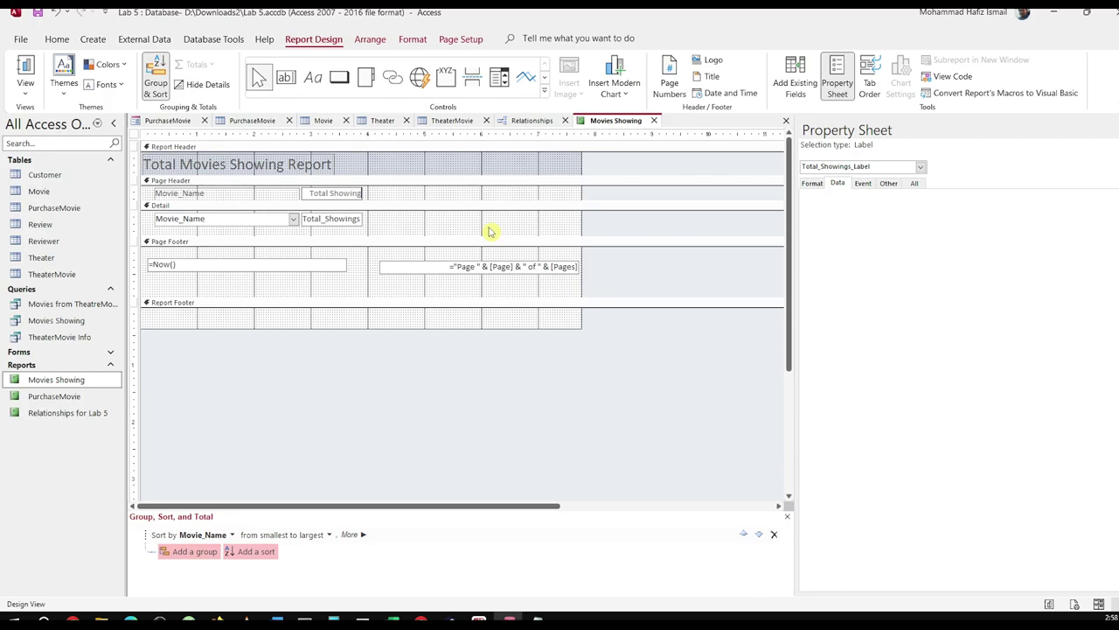
Make the Total Showing heading in the page header bold and set its font size to 14.
{"action": "double_click", "coordinate": [343, 191]}
{"action": "type", "text": "FROM (TheaterMovie AS tm LEFT JOIN Movie AS m ON m.MovieID = tm.MovieID) LEFT JOIN Theater AS t ON t.TheatreID = tm.TheaterID;"}
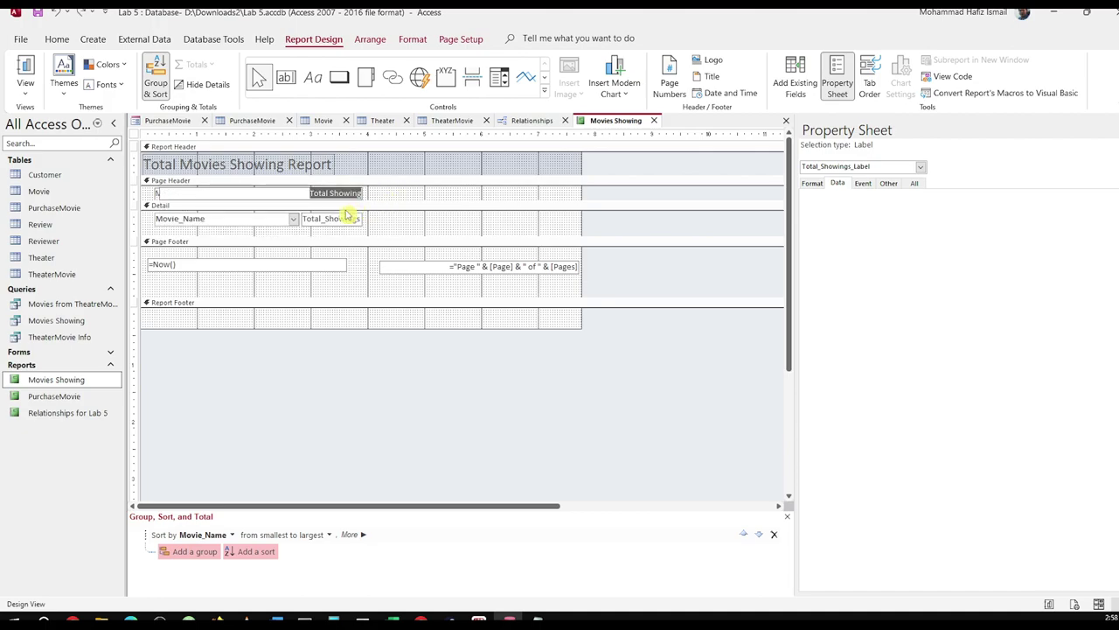
{"action": "left_click", "coordinate": [366, 194]}
{"action": "left_click", "coordinate": [347, 191]}
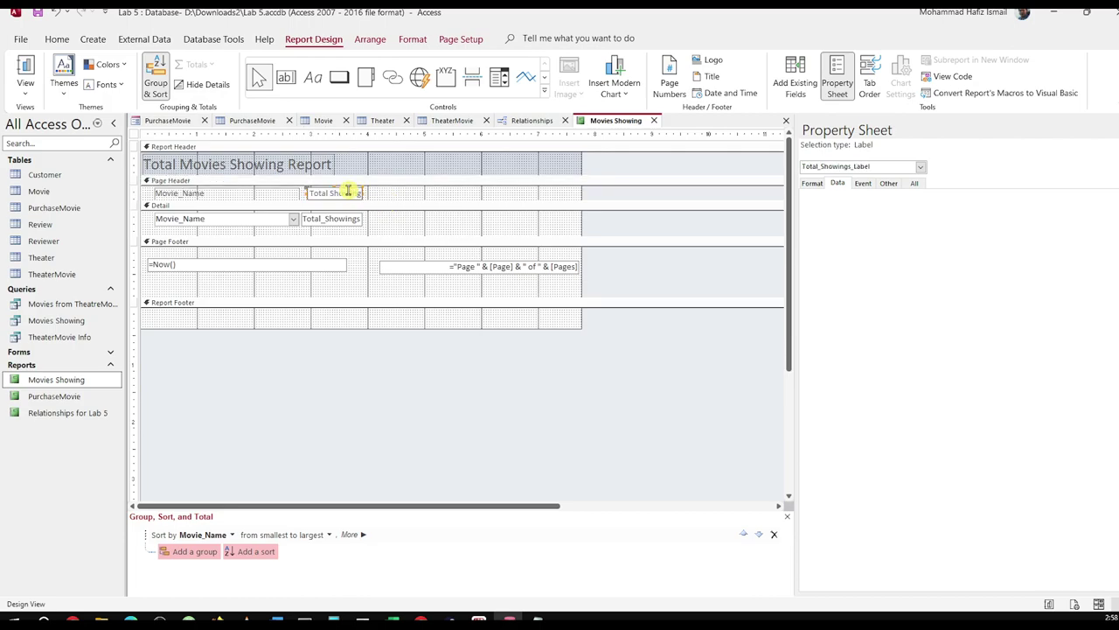
{"action": "double_click", "coordinate": [347, 190]}
{"action": "left_click", "coordinate": [55, 41]}
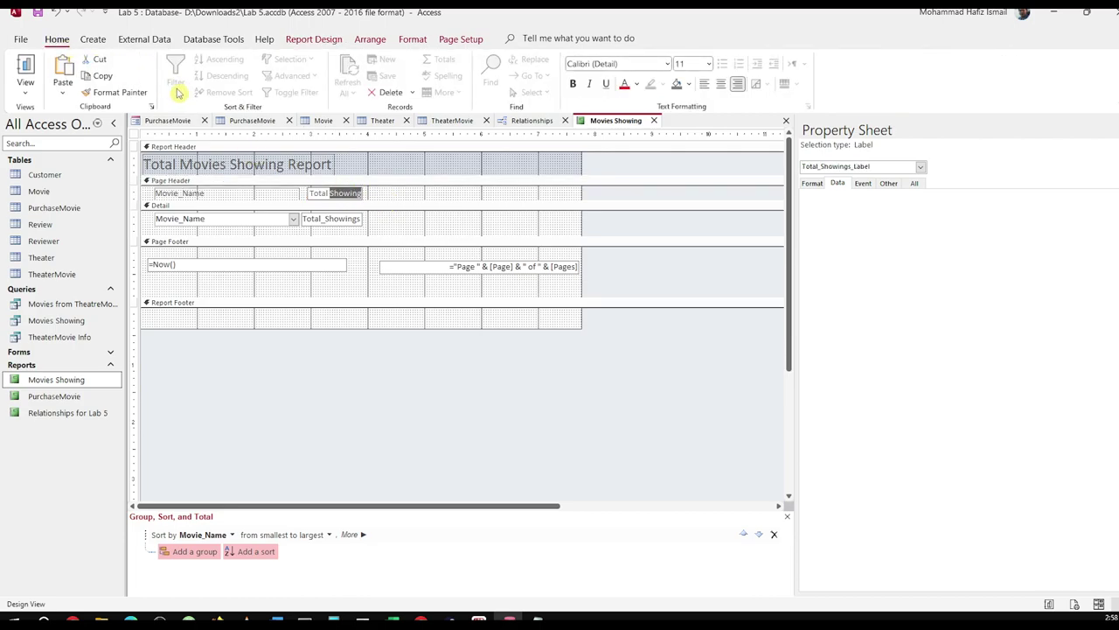
{"action": "left_click", "coordinate": [322, 194]}
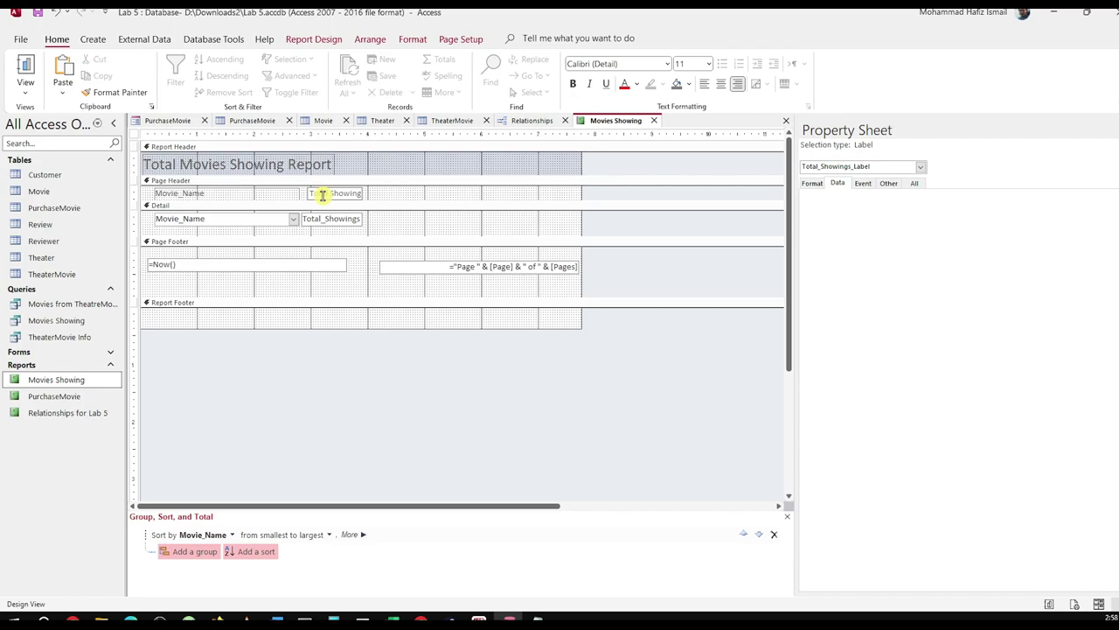
{"action": "double_click", "coordinate": [341, 194]}
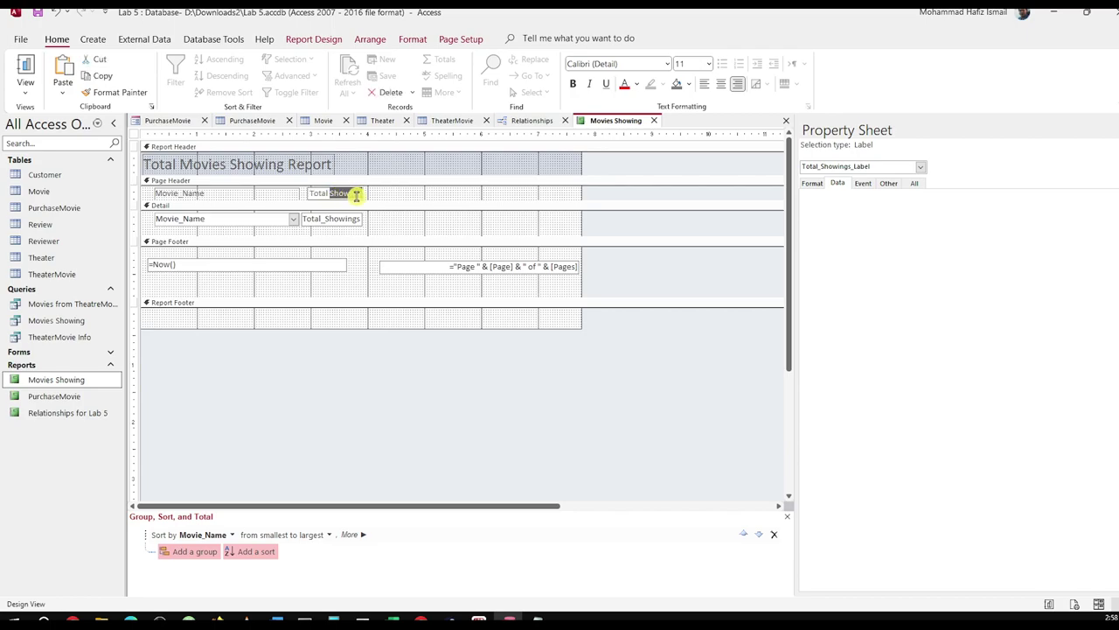
{"action": "left_click", "coordinate": [414, 198]}
{"action": "double_click", "coordinate": [338, 193]}
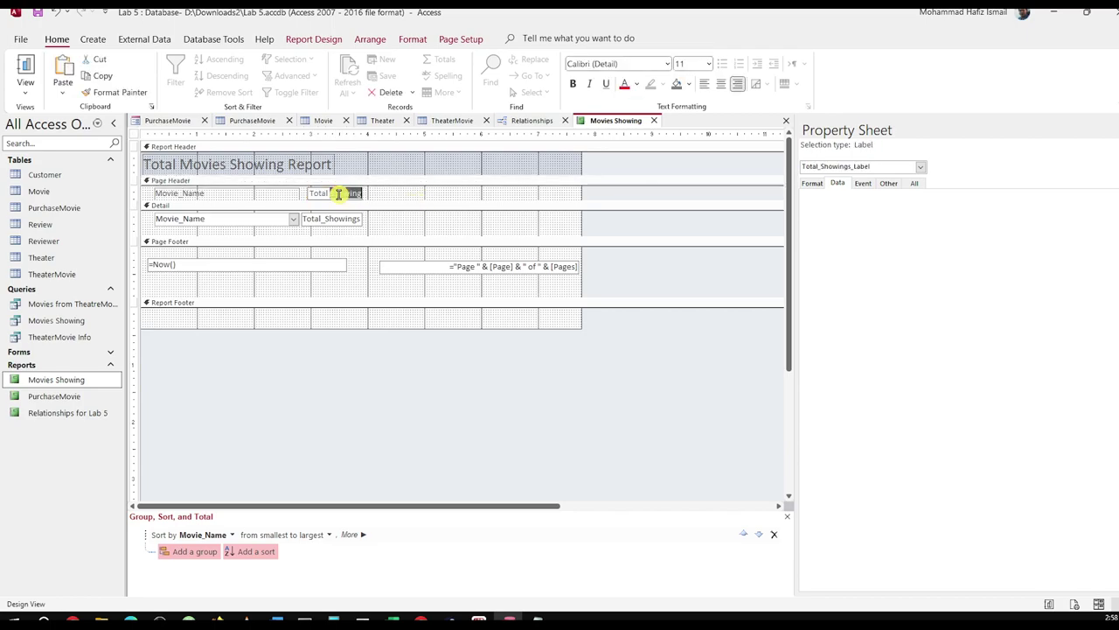
{"action": "left_click_drag", "start_coordinate": [311, 193], "coordinate": [362, 194]}
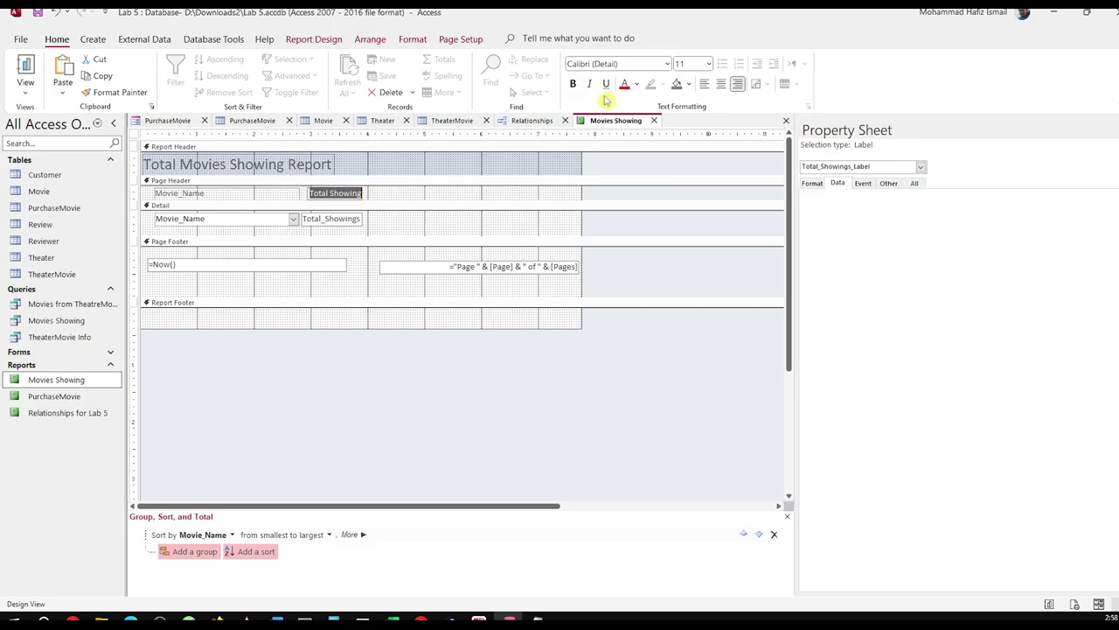
{"action": "left_click", "coordinate": [574, 84]}
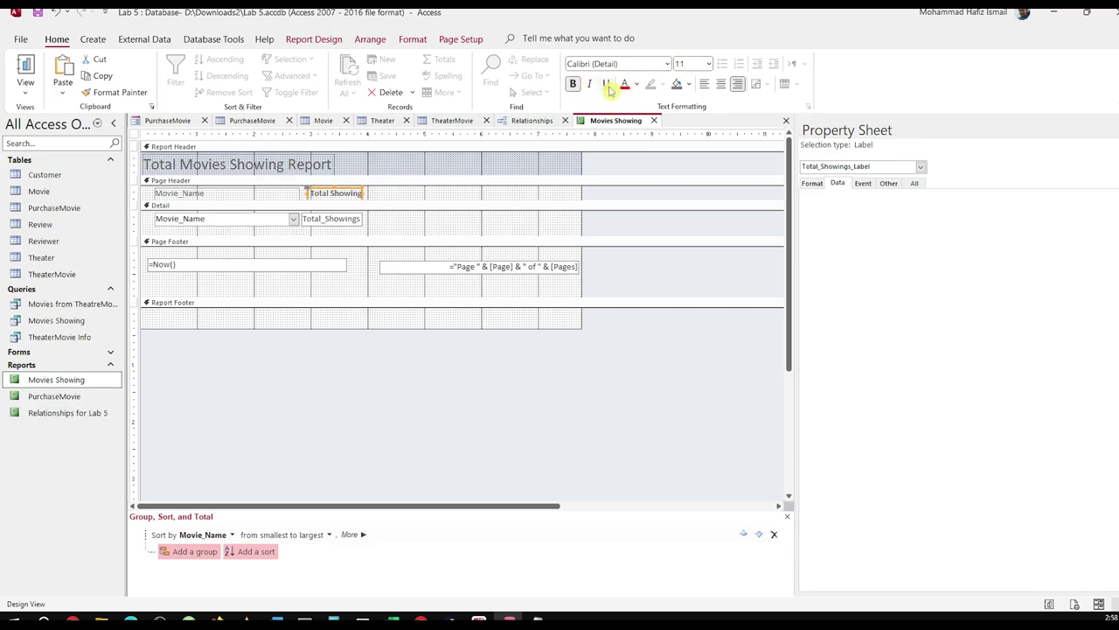
{"action": "left_click", "coordinate": [708, 64]}
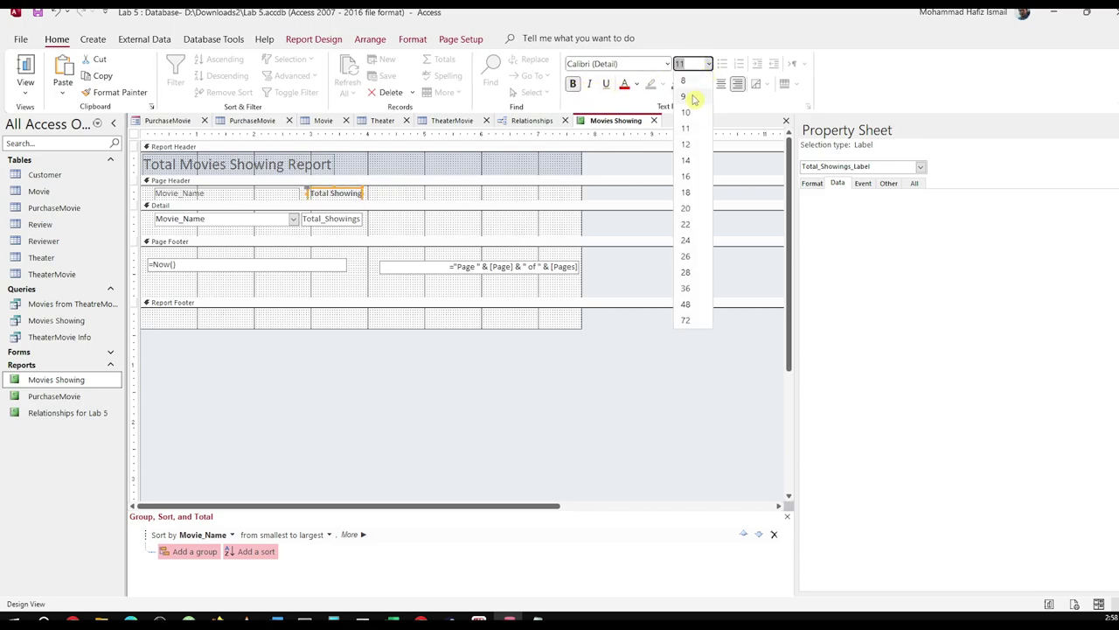
{"action": "left_click", "coordinate": [686, 160]}
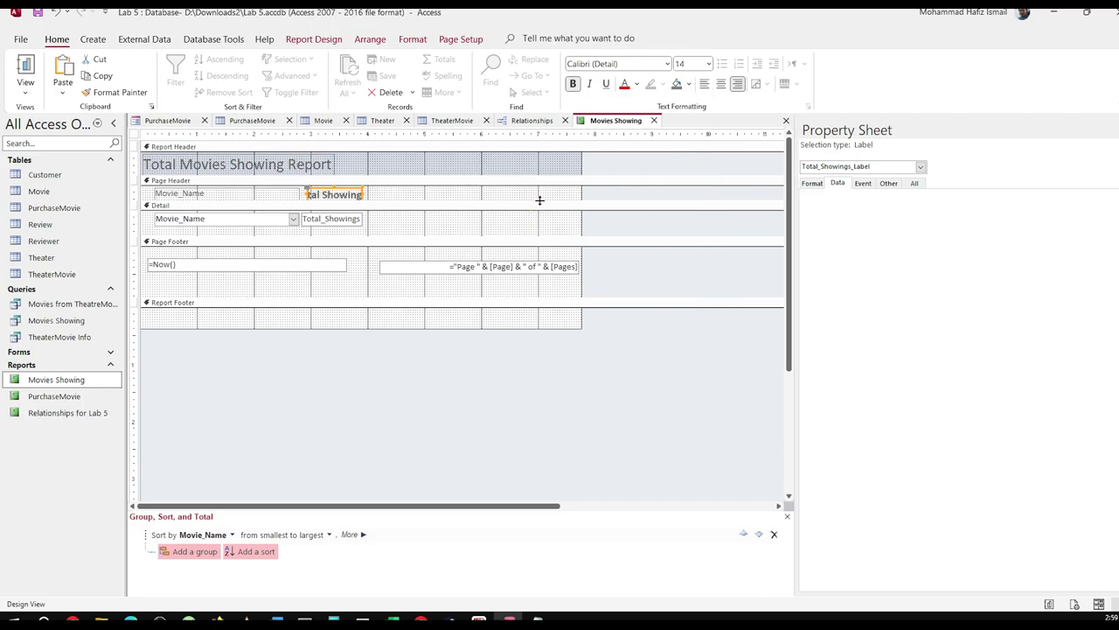
Increase the page header section's height and widen the Total Showing heading to fit its full text, adjusting its position slightly.
{"action": "left_click_drag", "start_coordinate": [540, 200], "coordinate": [535, 261]}
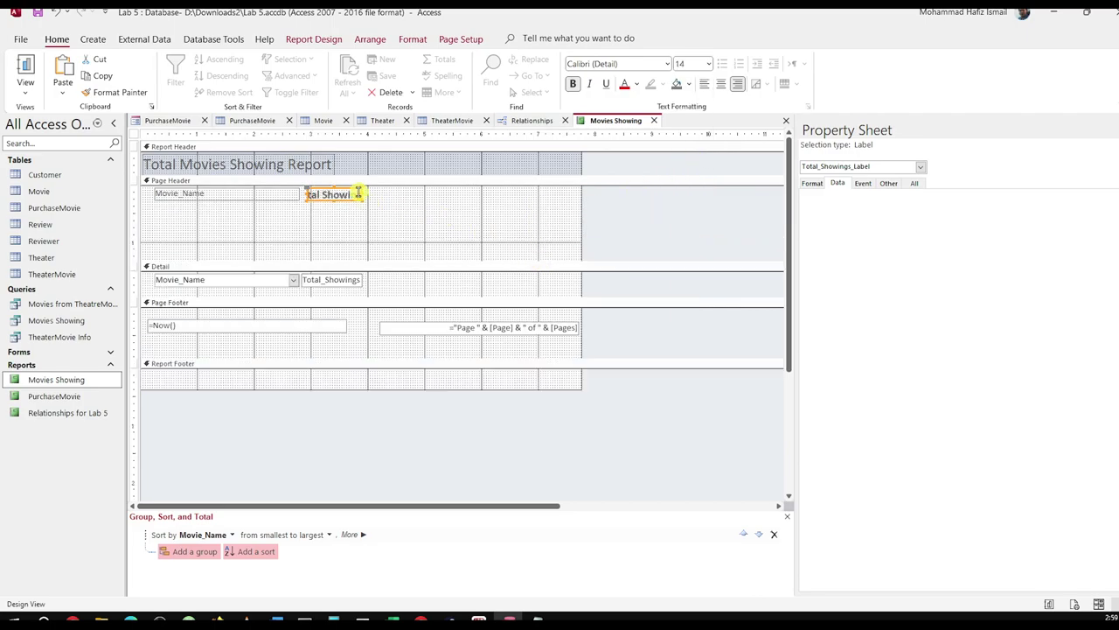
{"action": "left_click_drag", "start_coordinate": [363, 198], "coordinate": [389, 195]}
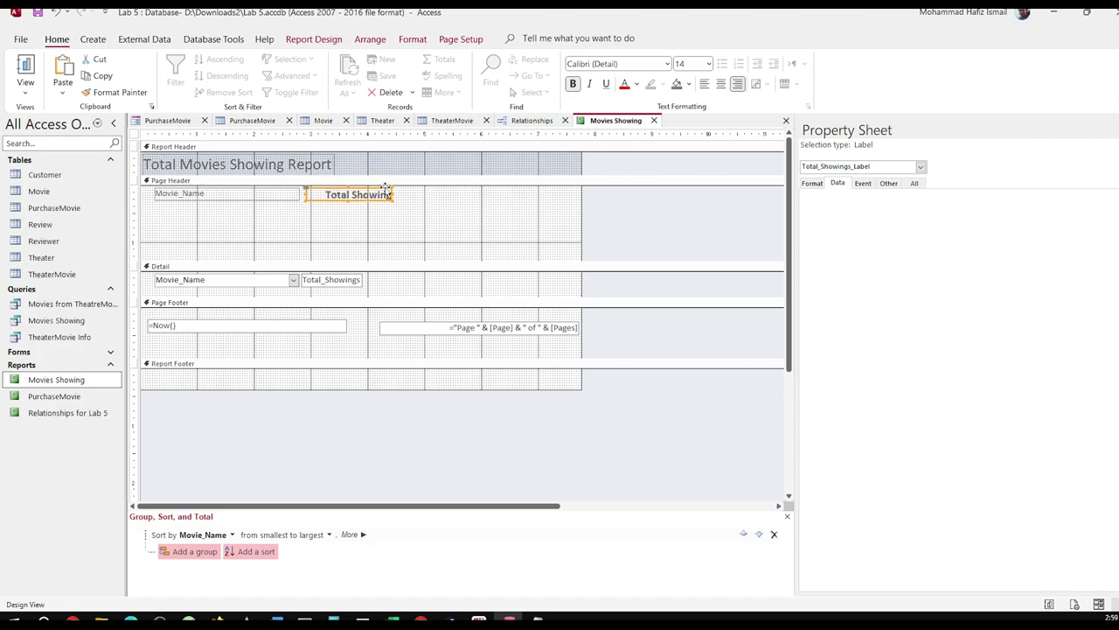
{"action": "left_click_drag", "start_coordinate": [382, 190], "coordinate": [375, 191]}
Change the Movie_Name column heading in the page header to "Movie Name".
{"action": "left_click", "coordinate": [217, 193]}
{"action": "double_click", "coordinate": [217, 193]}
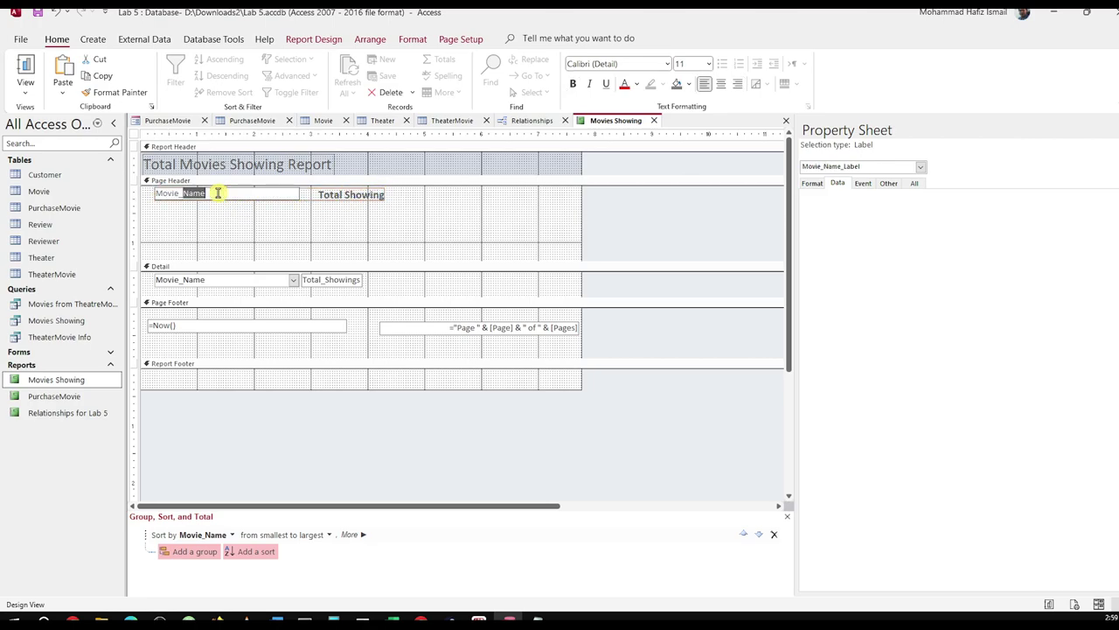
{"action": "left_click_drag", "start_coordinate": [220, 193], "coordinate": [150, 194]}
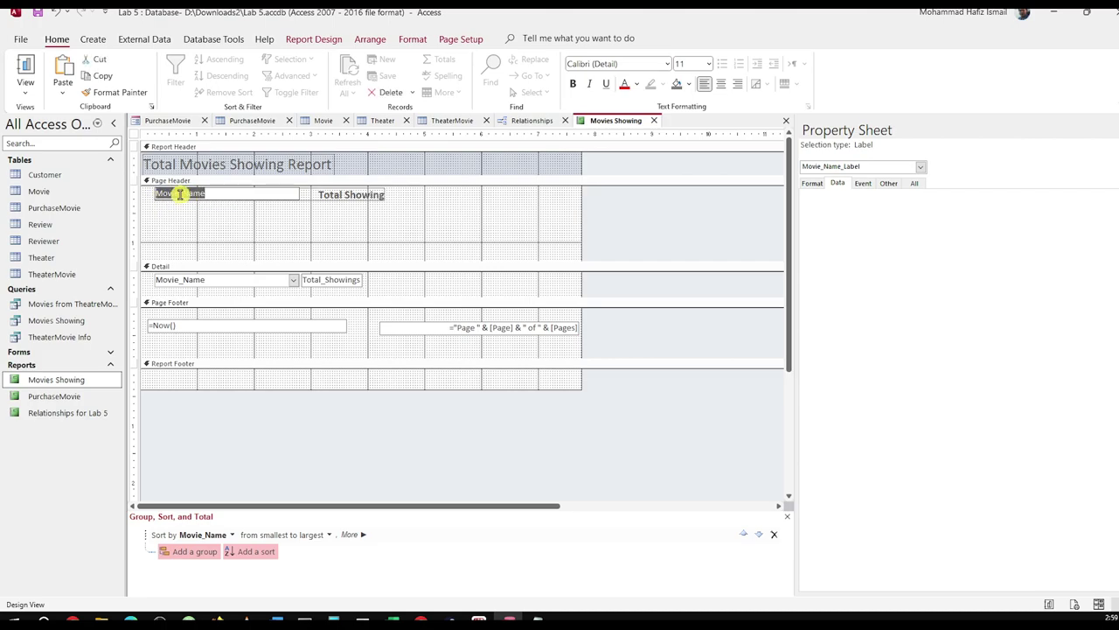
{"action": "type", "text": "Mov"}
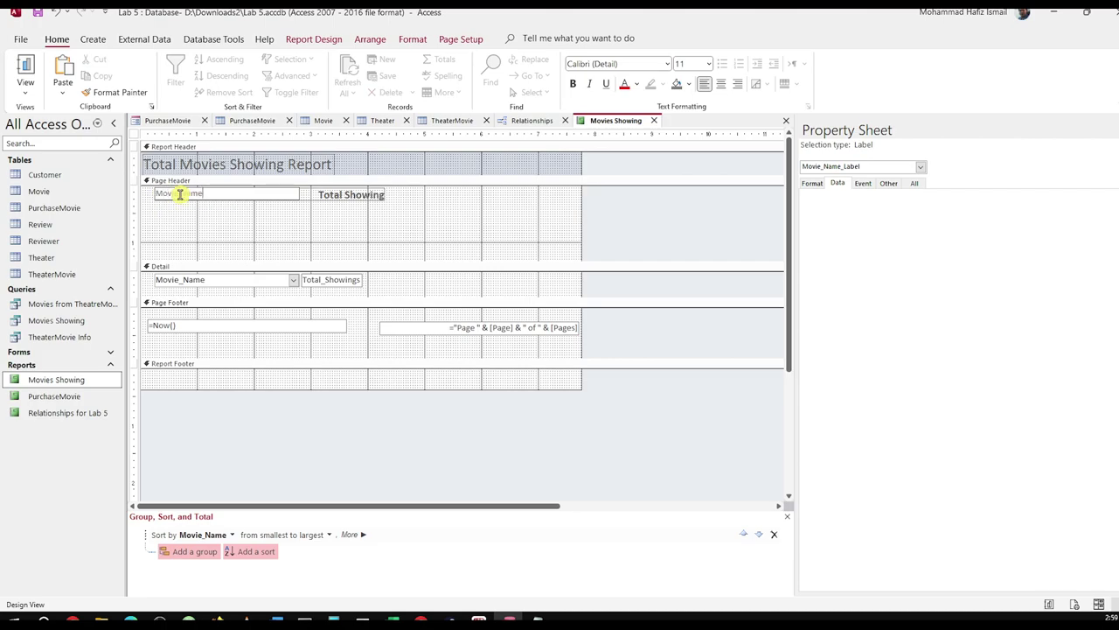
{"action": "type", "text": "ie Name"}
{"action": "key", "text": "Return"}
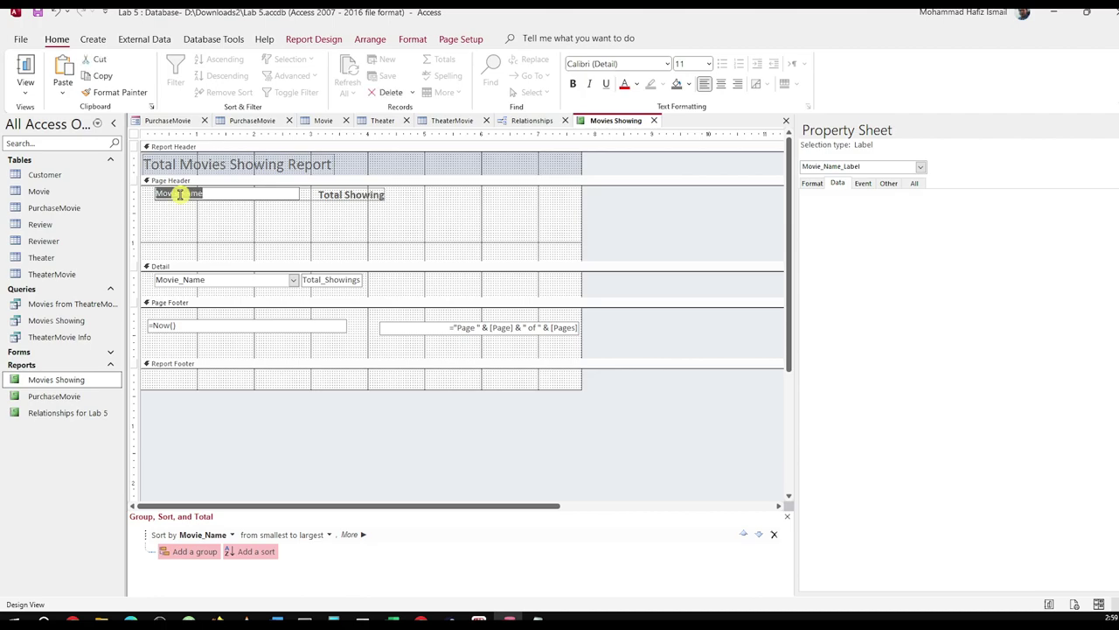
Make the Movie Name heading in the page header bold and set its font size to 14.
{"action": "left_click", "coordinate": [706, 64]}
{"action": "left_click", "coordinate": [691, 147]}
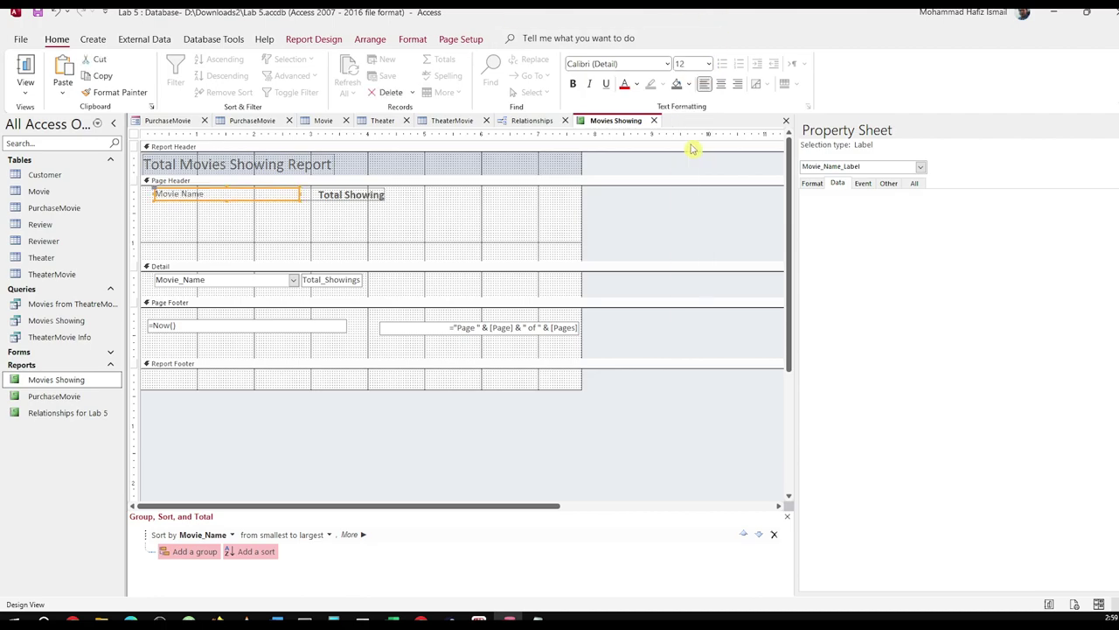
{"action": "left_click", "coordinate": [572, 84]}
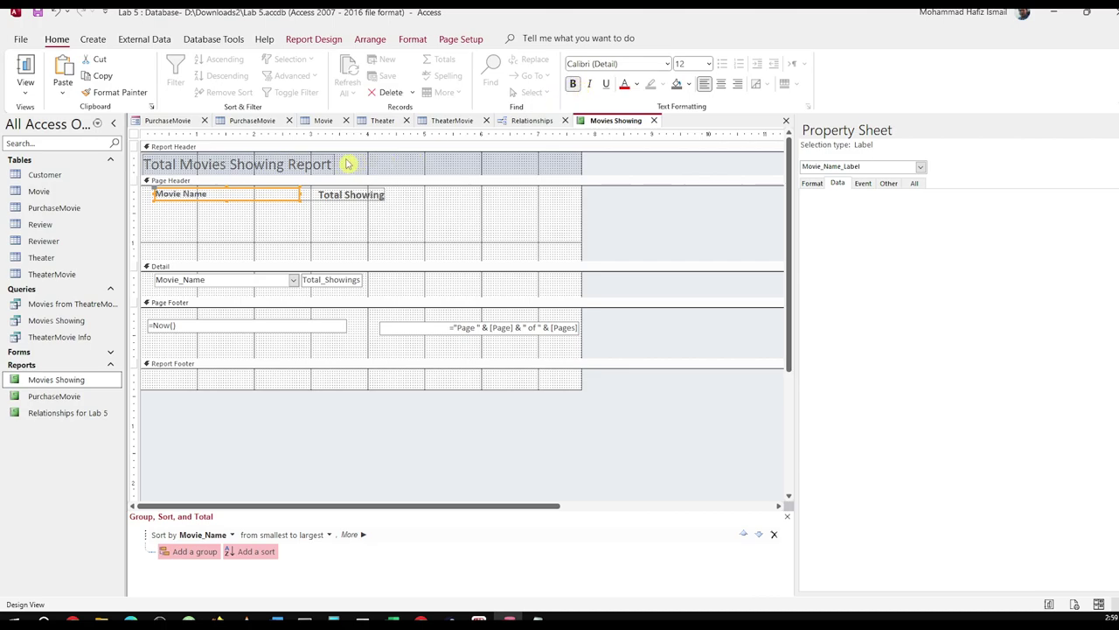
{"action": "left_click", "coordinate": [708, 64]}
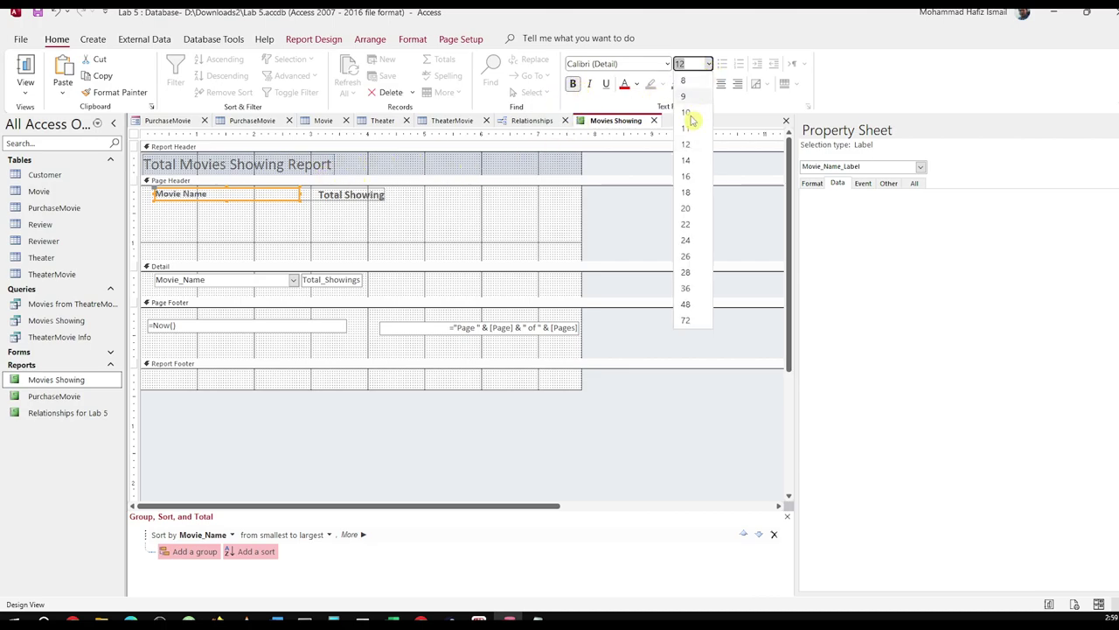
{"action": "left_click", "coordinate": [686, 160]}
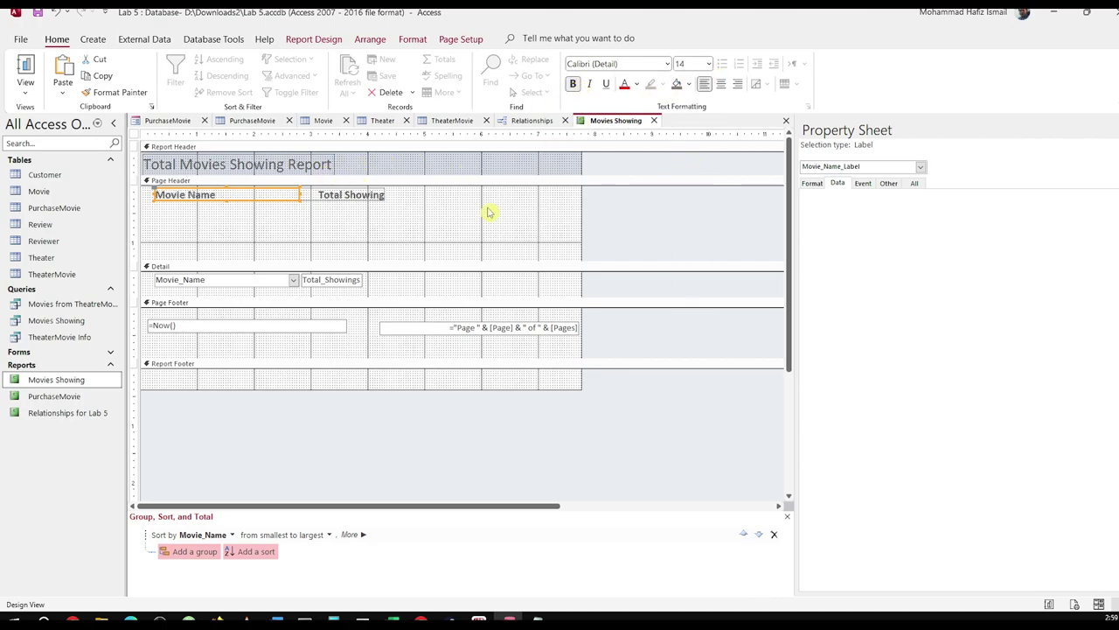
Reduce the page header section's height to fit the headings and widen the Total_Showings text box in the Detail section.
{"action": "left_click_drag", "start_coordinate": [363, 260], "coordinate": [391, 237]}
{"action": "left_click", "coordinate": [356, 226]}
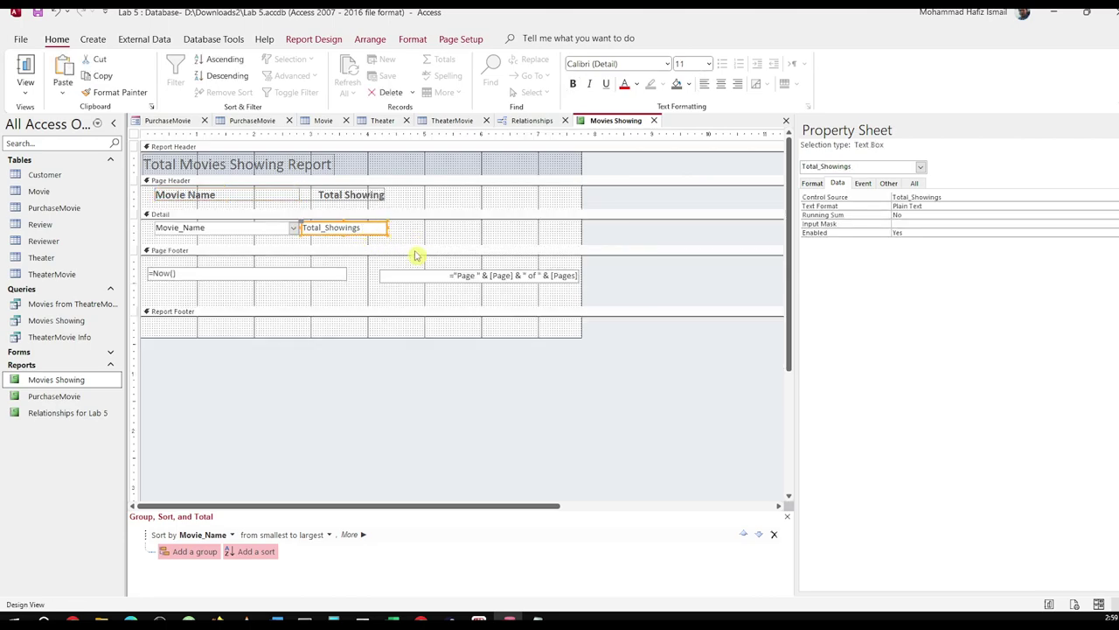
{"action": "left_click", "coordinate": [423, 239]}
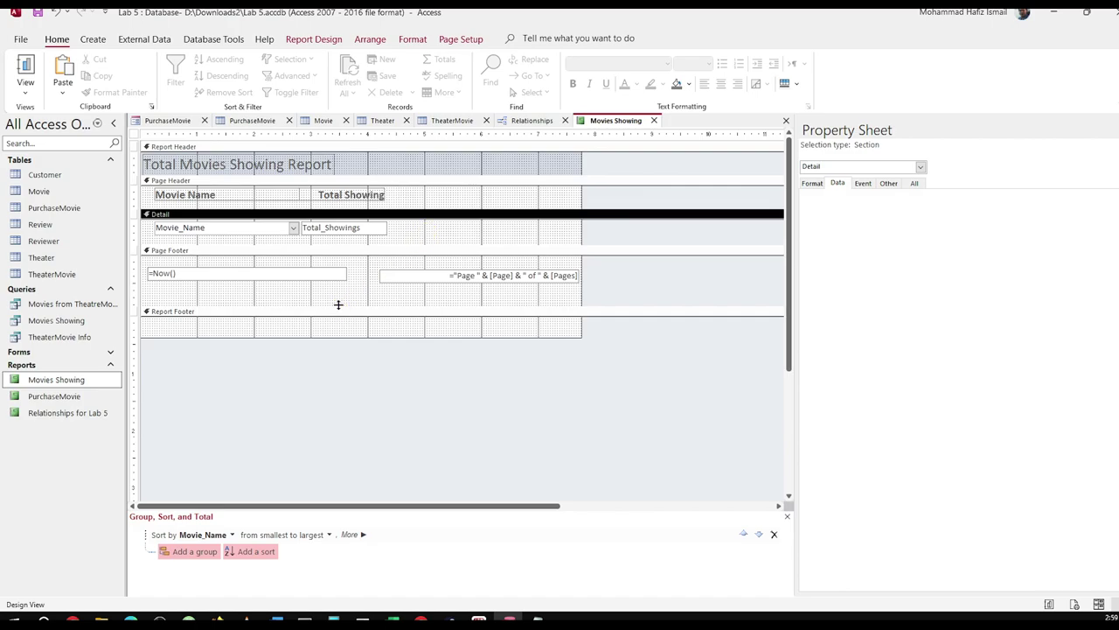
Add an unbound text box with its label to the report footer, beneath the Total_Showings column.
{"action": "left_click", "coordinate": [217, 39]}
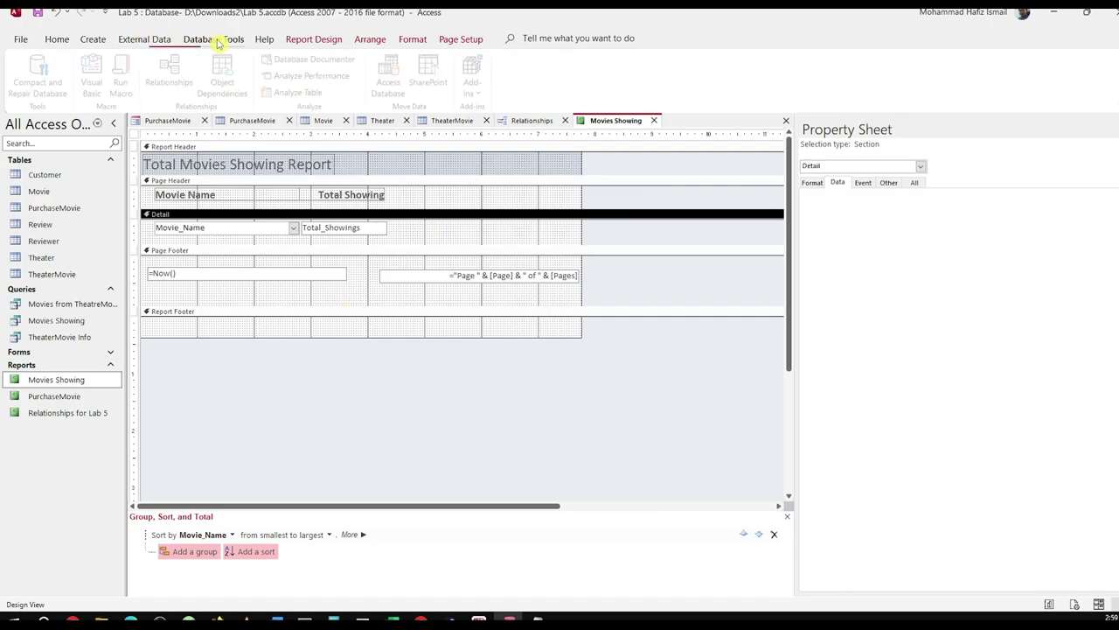
{"action": "left_click", "coordinate": [56, 40]}
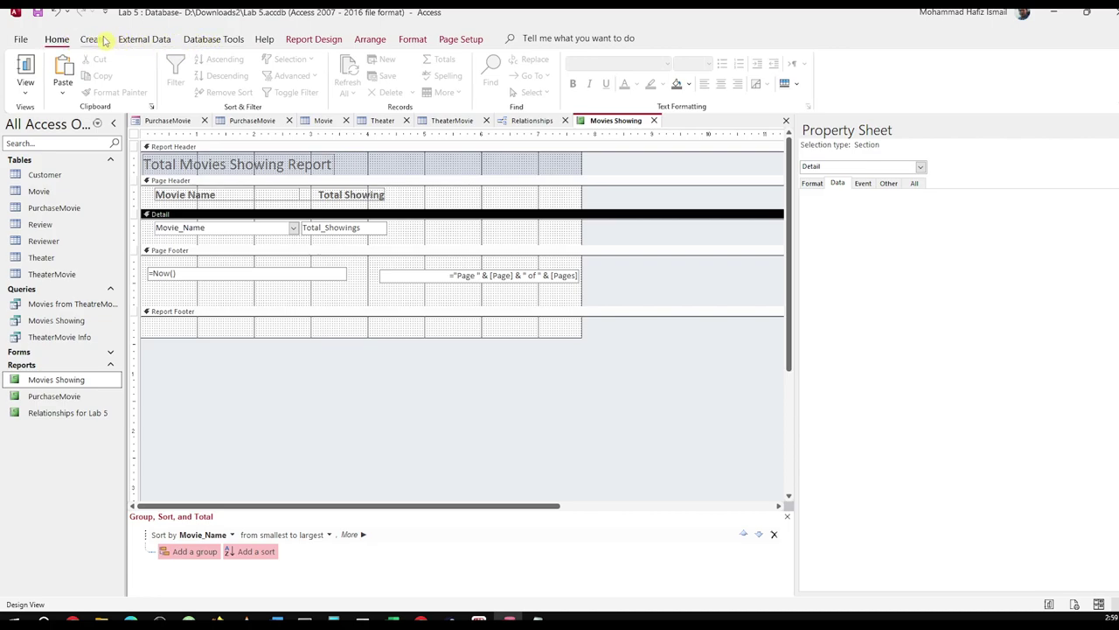
{"action": "left_click", "coordinate": [98, 39]}
{"action": "left_click", "coordinate": [155, 40]}
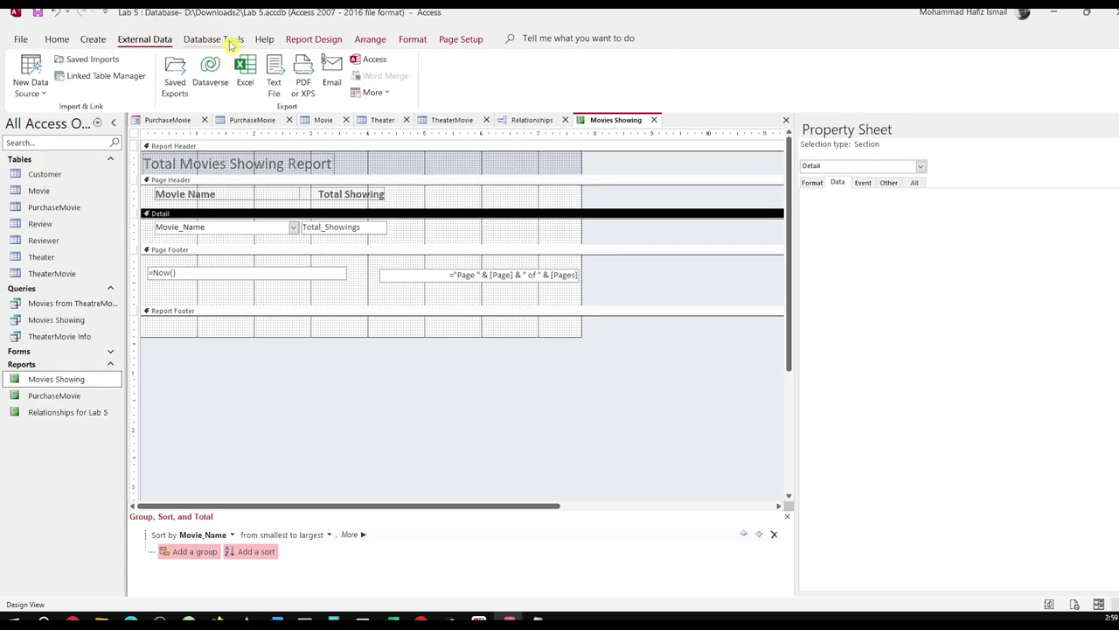
{"action": "left_click", "coordinate": [315, 39]}
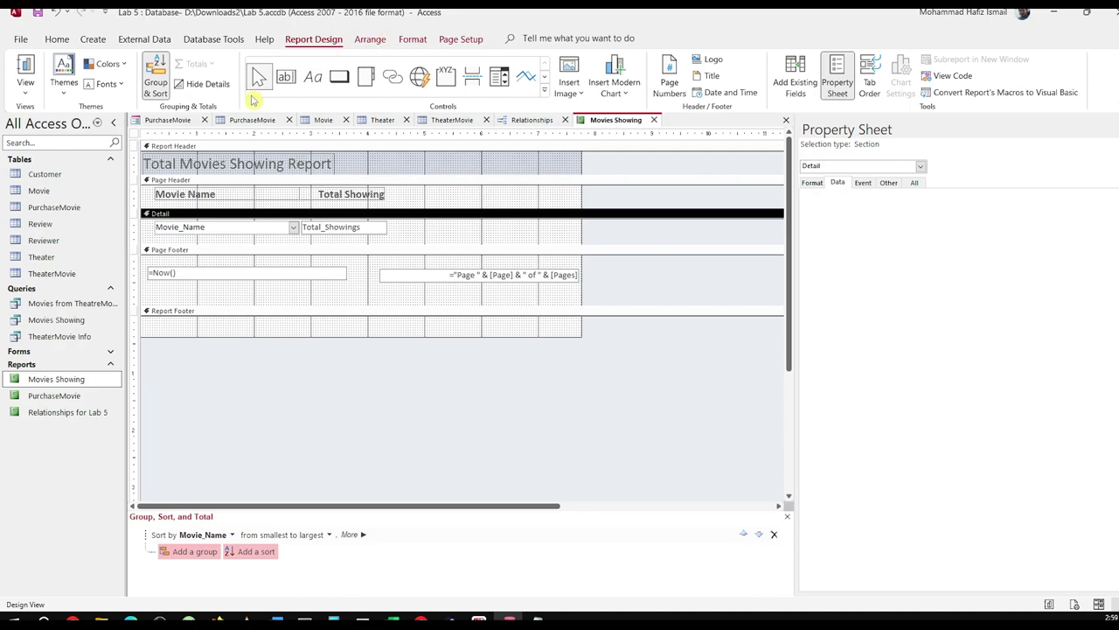
{"action": "left_click", "coordinate": [288, 80]}
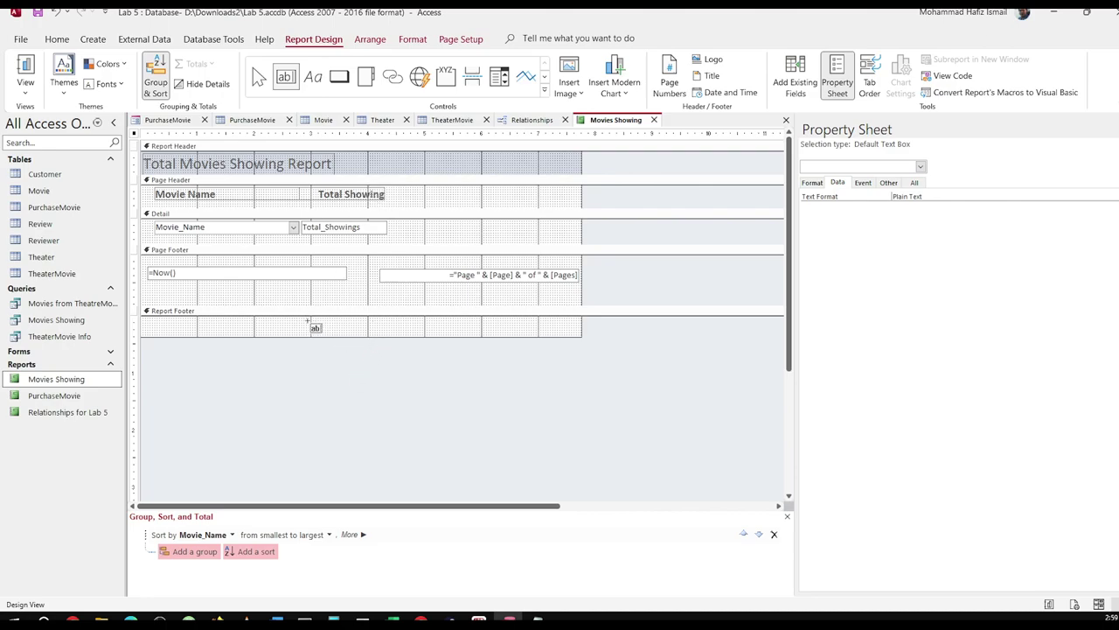
{"action": "left_click_drag", "start_coordinate": [308, 321], "coordinate": [388, 332]}
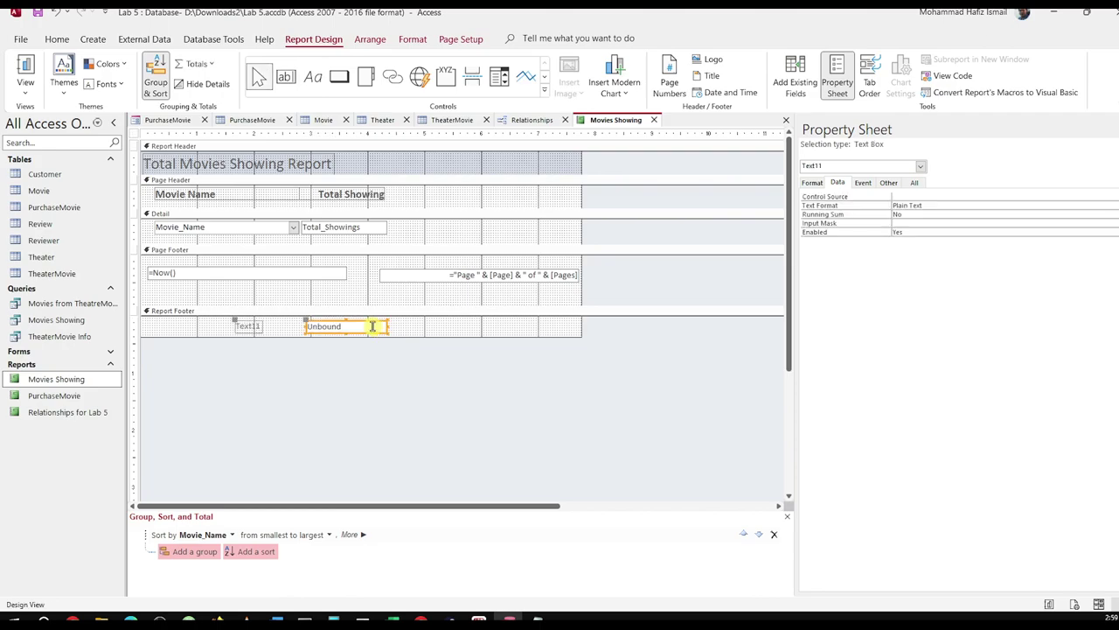
Move the new report footer text box and its label slightly up and to the left.
{"action": "left_click", "coordinate": [370, 324]}
{"action": "left_click", "coordinate": [374, 304]}
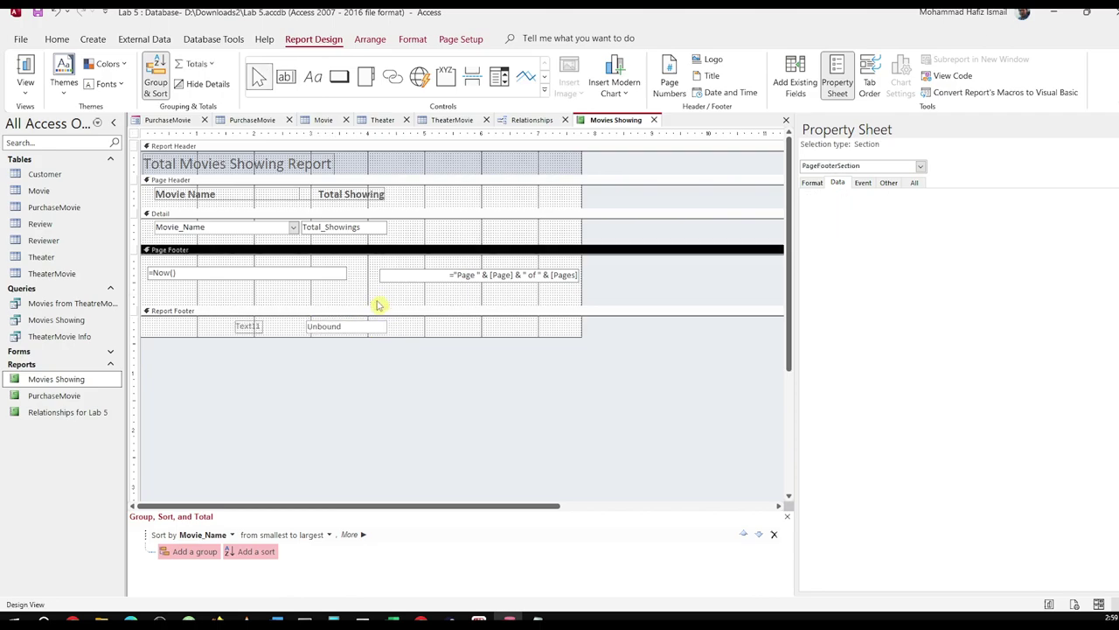
{"action": "left_click", "coordinate": [368, 321]}
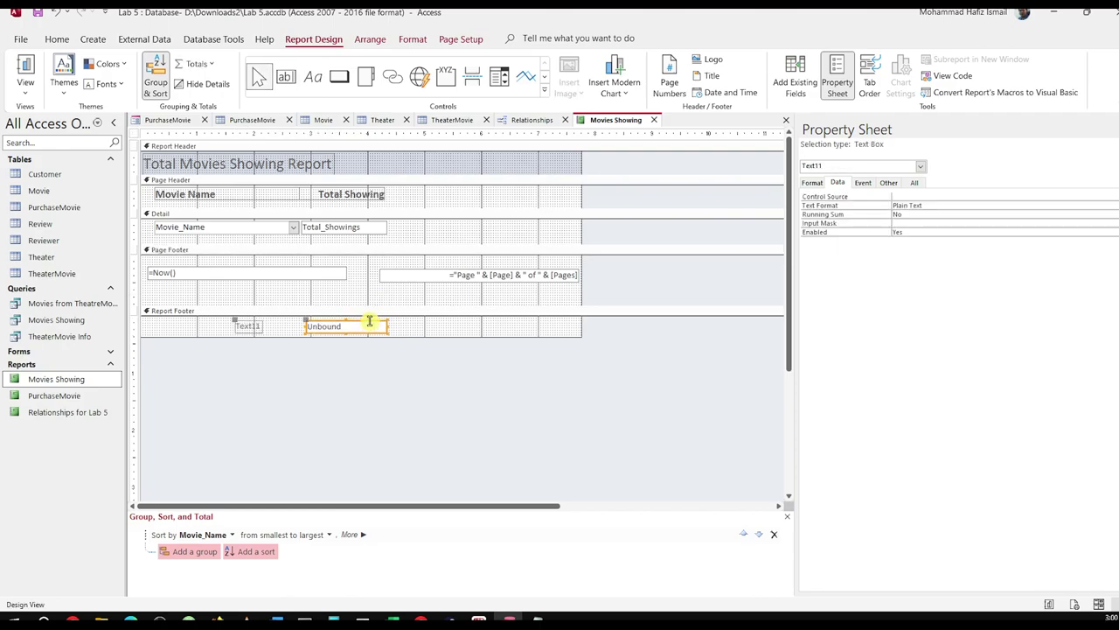
{"action": "left_click_drag", "start_coordinate": [370, 324], "coordinate": [363, 320]}
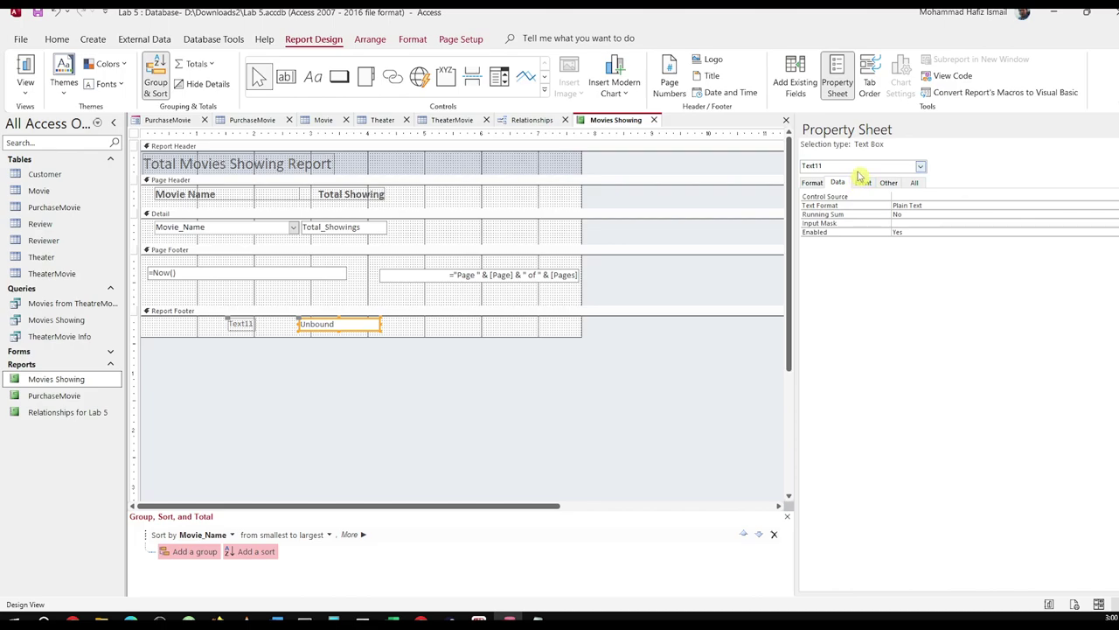
{"action": "left_click", "coordinate": [945, 196]}
{"action": "left_click", "coordinate": [1113, 195]}
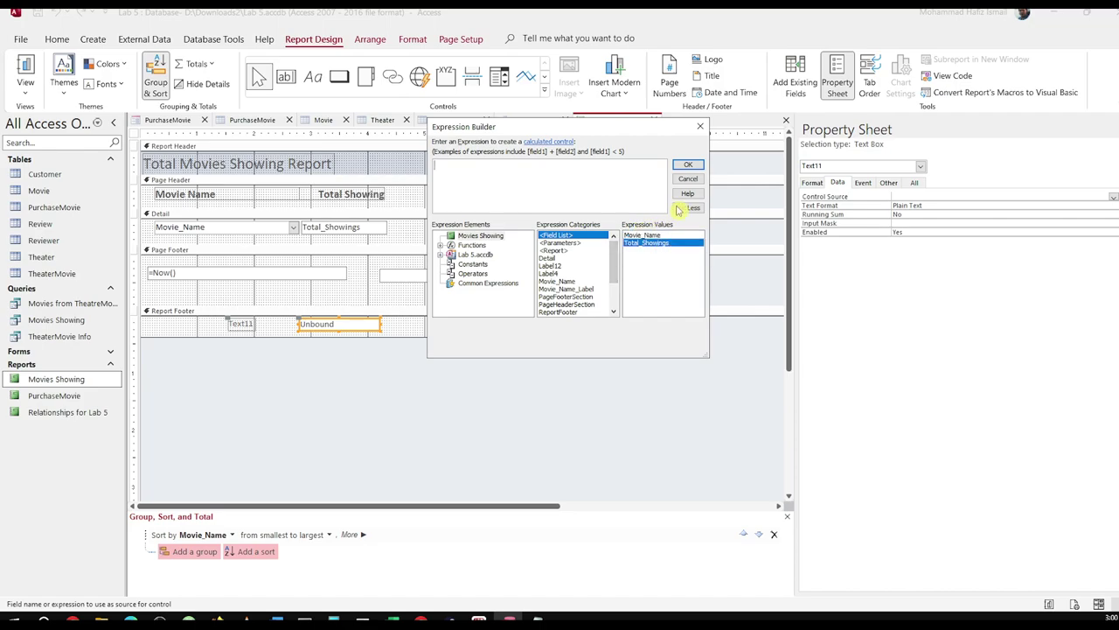
{"action": "left_click", "coordinate": [687, 166]}
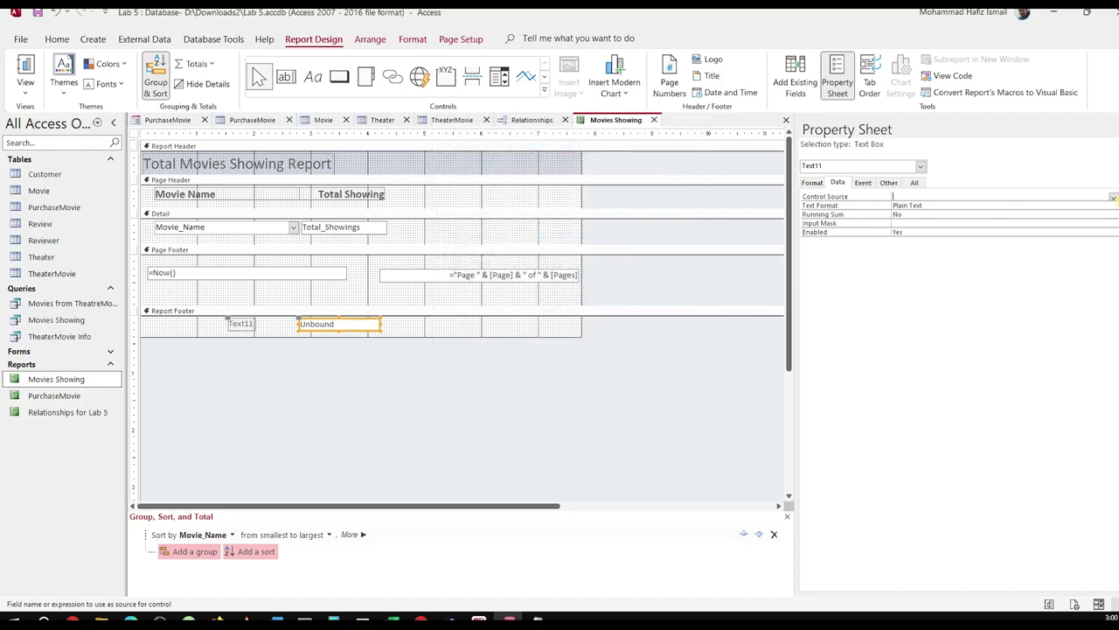
{"action": "left_click", "coordinate": [813, 182]}
{"action": "left_click", "coordinate": [837, 183]}
{"action": "left_click", "coordinate": [1113, 198]}
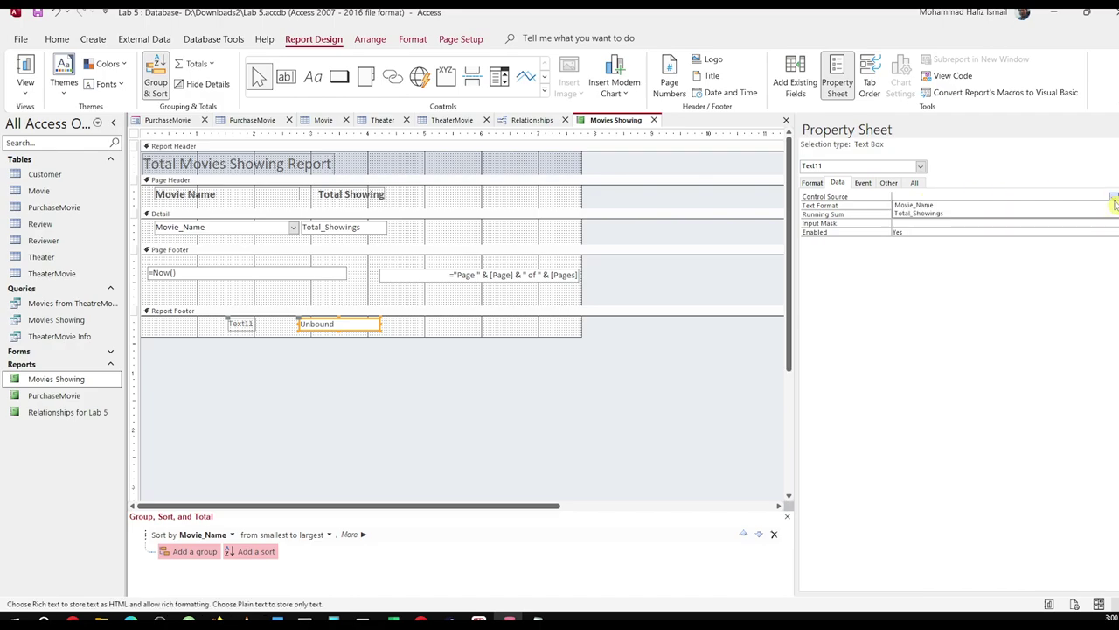
{"action": "left_click", "coordinate": [926, 219]}
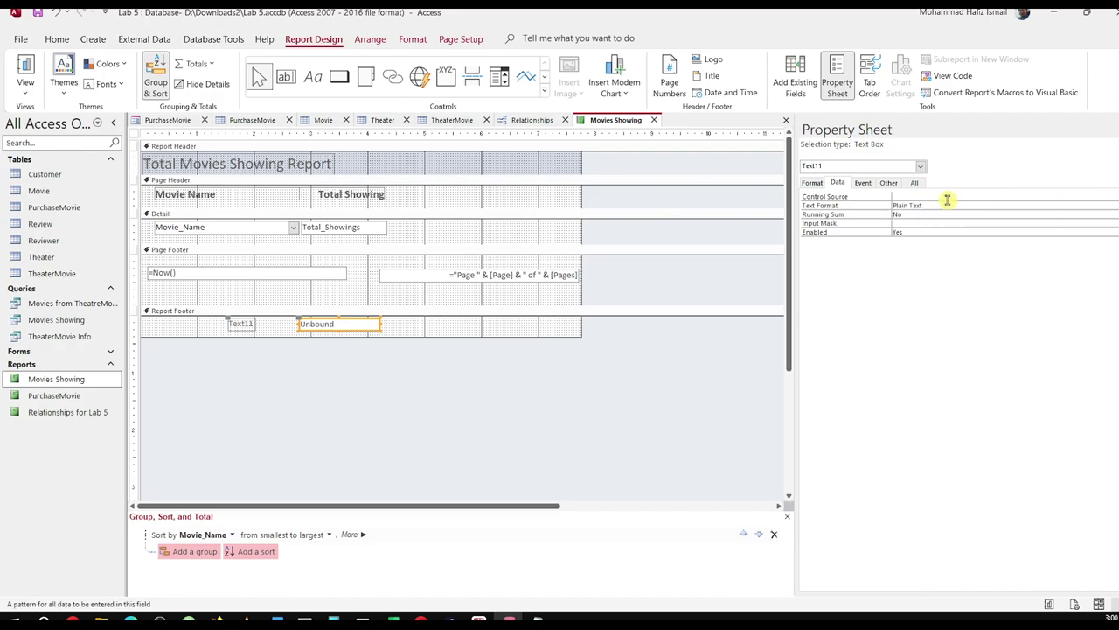
Set the report footer text box's control source to the Total_Showings field.
{"action": "left_click", "coordinate": [962, 197]}
{"action": "left_click", "coordinate": [1113, 198]}
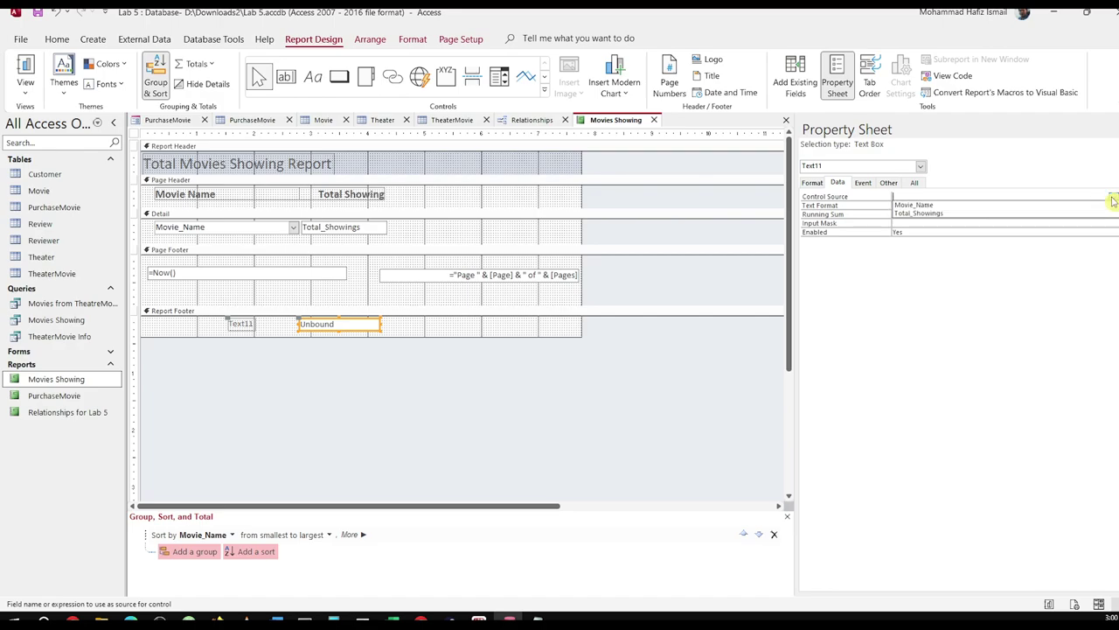
{"action": "left_click", "coordinate": [928, 215]}
{"action": "left_click", "coordinate": [388, 328]}
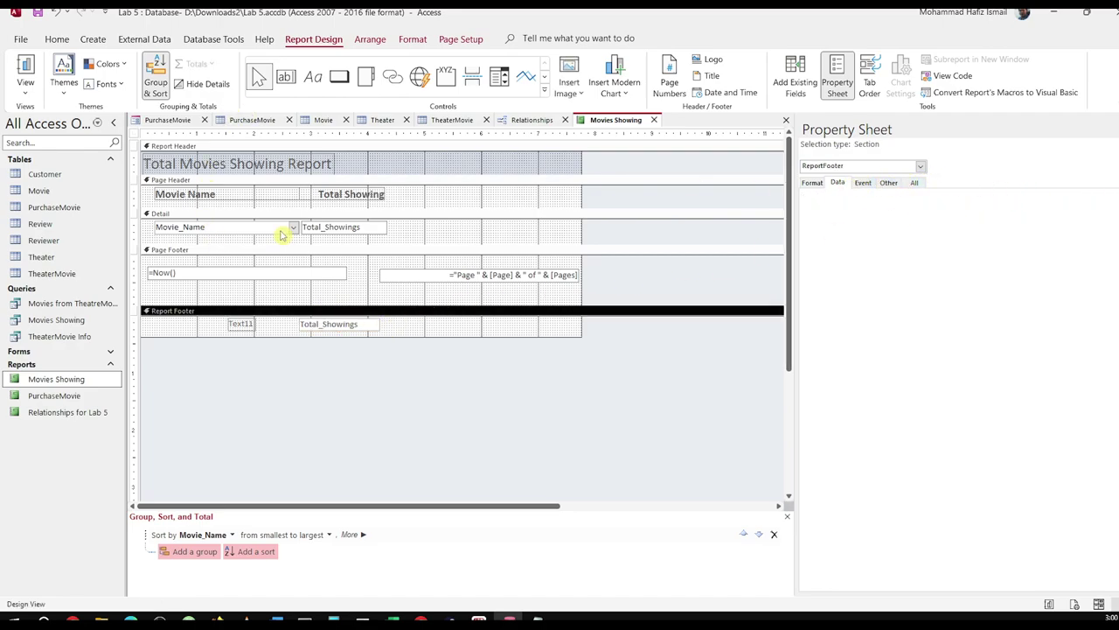
Close the Movies Showing report, saving its design changes, and reopen it in Report View.
{"action": "left_click", "coordinate": [654, 121]}
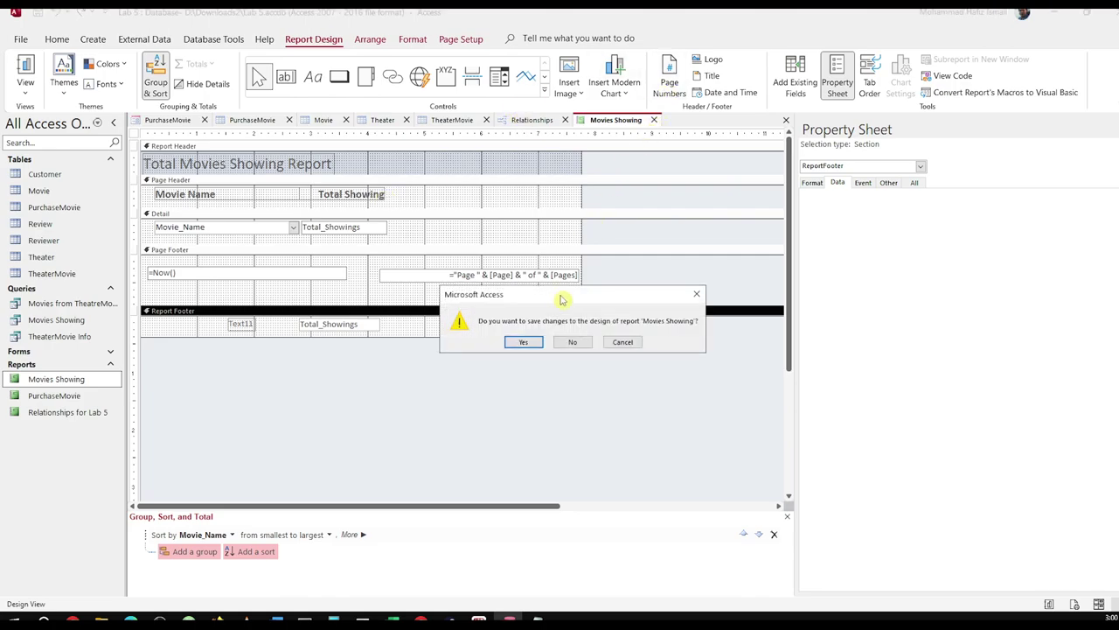
{"action": "left_click", "coordinate": [524, 341]}
{"action": "double_click", "coordinate": [85, 380]}
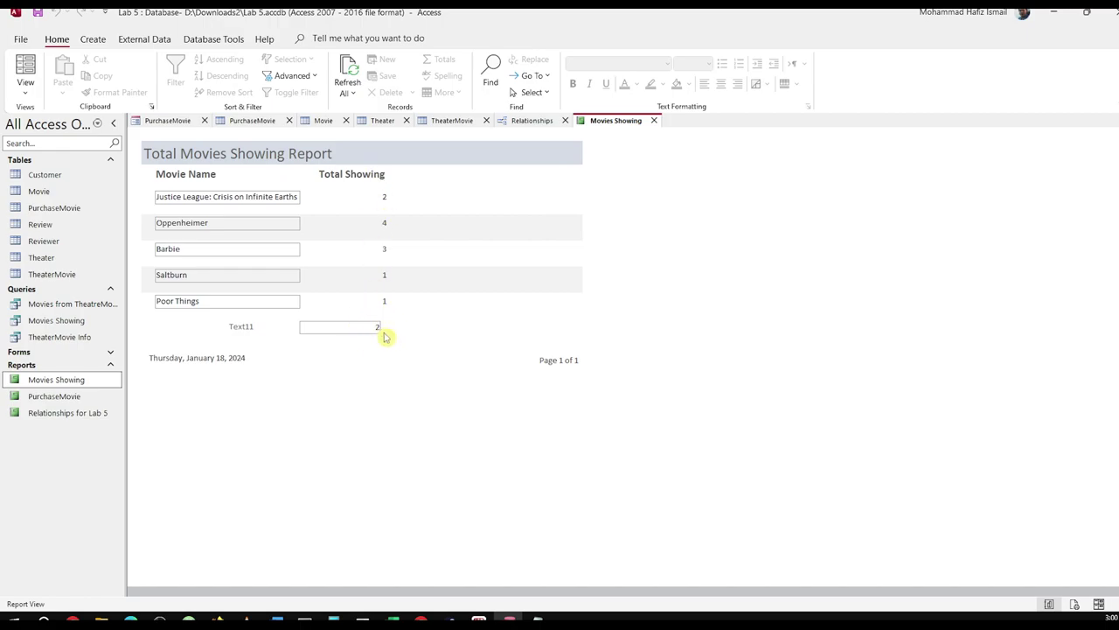
Reopen the Movies Showing report in Design View and shift the report footer text box and its label slightly to the right.
{"action": "right_click", "coordinate": [88, 382]}
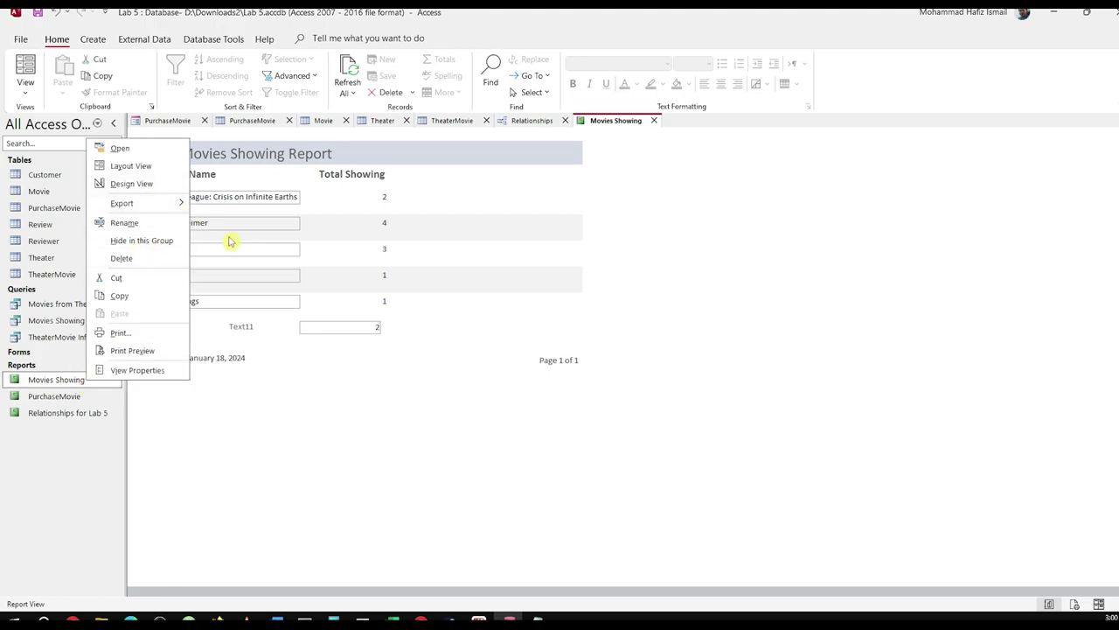
{"action": "left_click", "coordinate": [136, 182]}
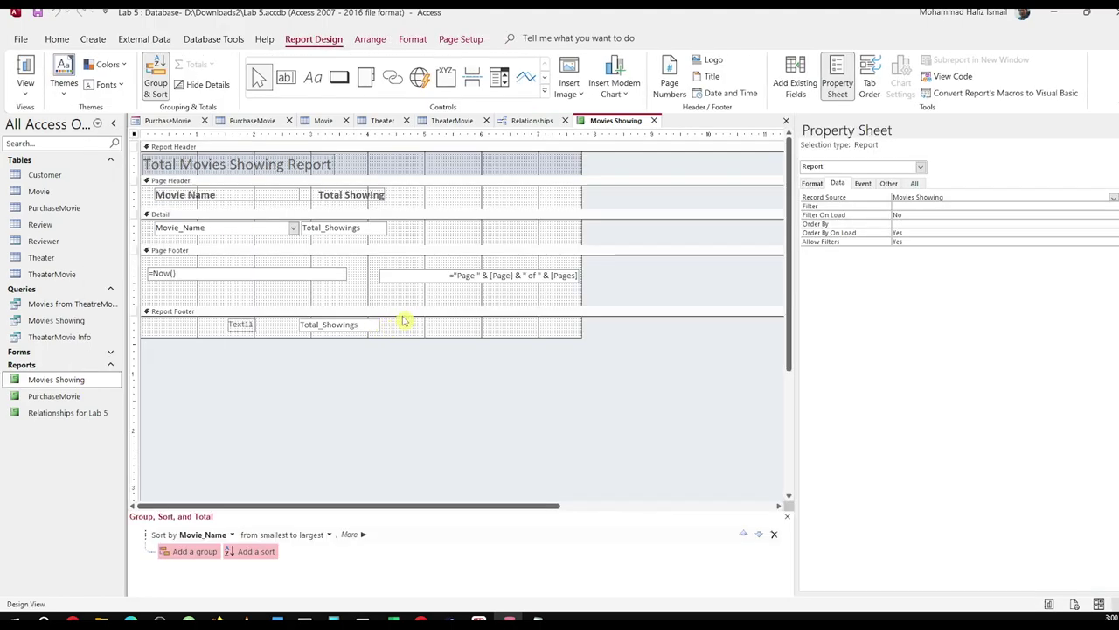
{"action": "left_click", "coordinate": [366, 324]}
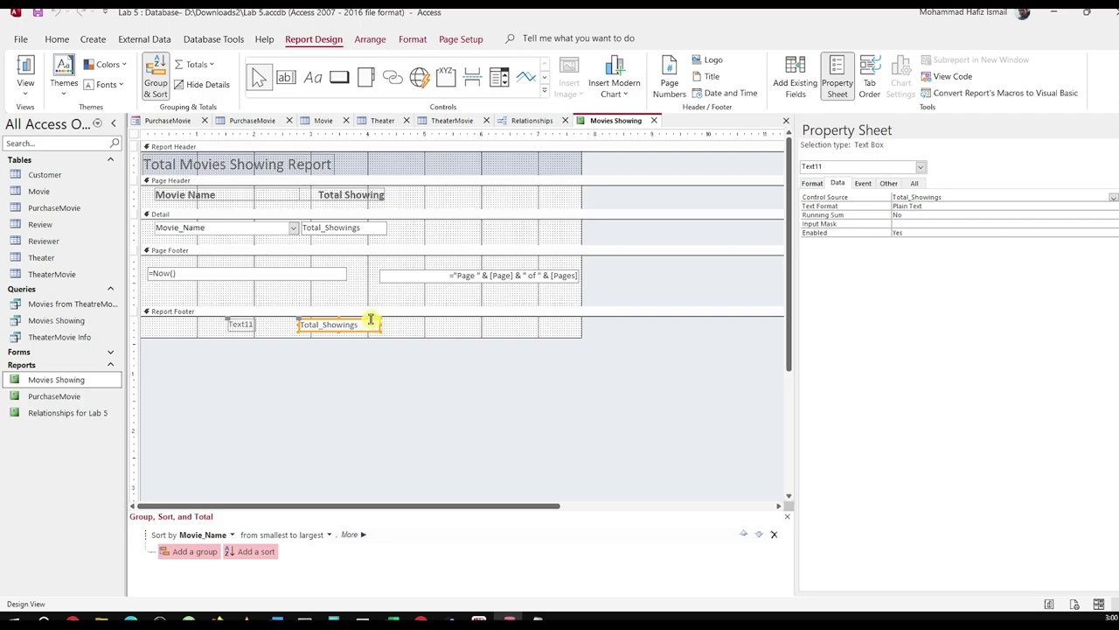
{"action": "left_click_drag", "start_coordinate": [370, 322], "coordinate": [378, 322]}
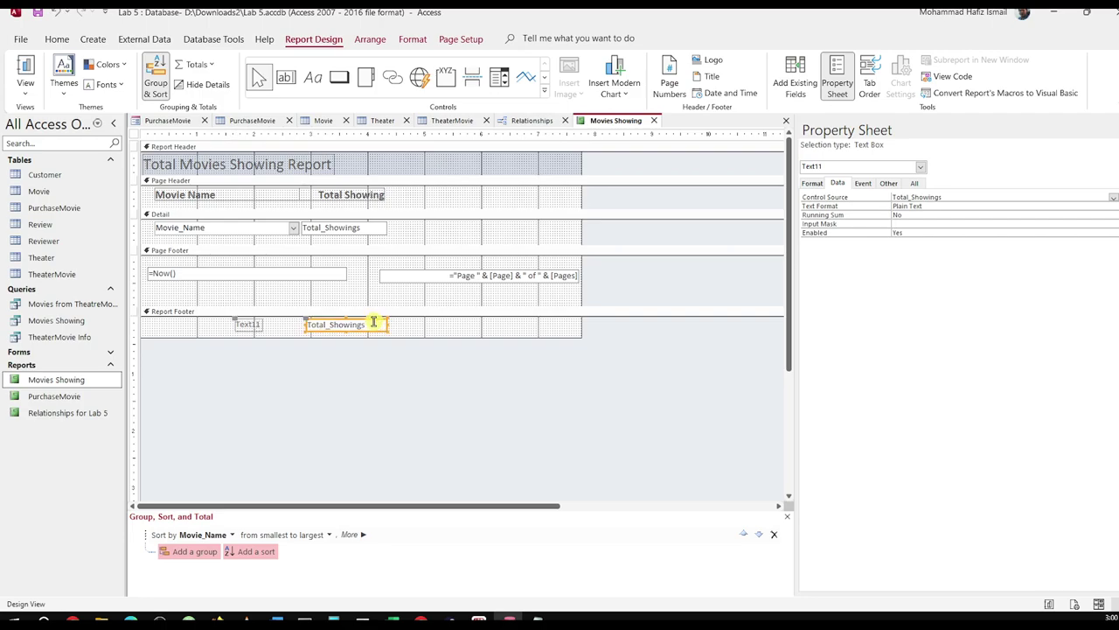
Open the report footer text box's control source in the Expression Builder and look through the built-in functions, particularly Math, for a sum function.
{"action": "left_click", "coordinate": [1113, 196]}
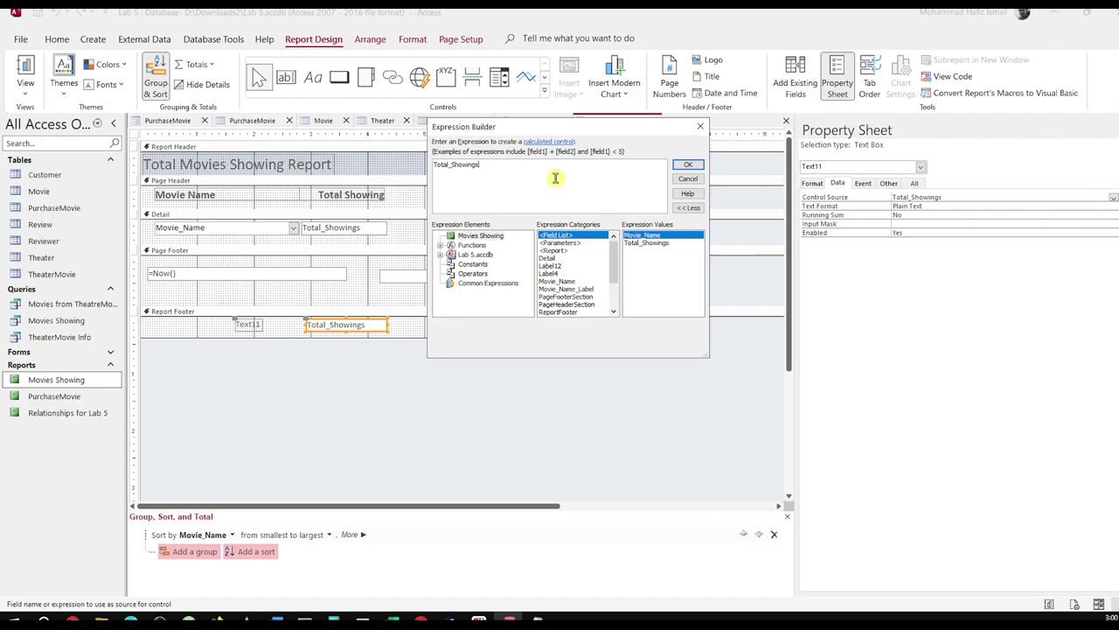
{"action": "left_click_drag", "start_coordinate": [532, 169], "coordinate": [294, 157]}
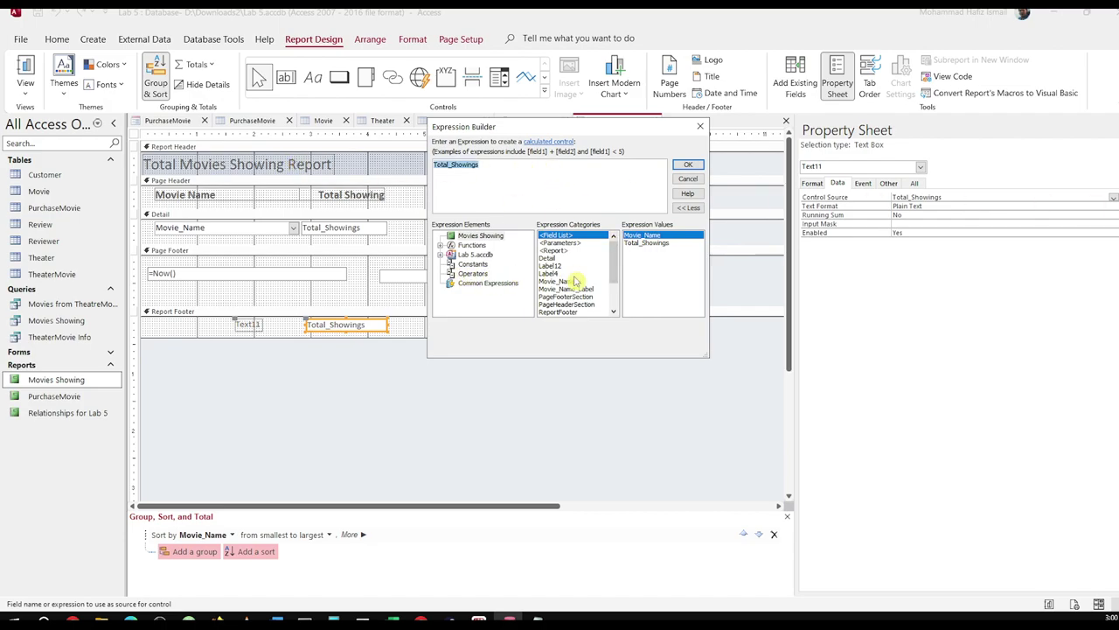
{"action": "left_click", "coordinate": [441, 245]}
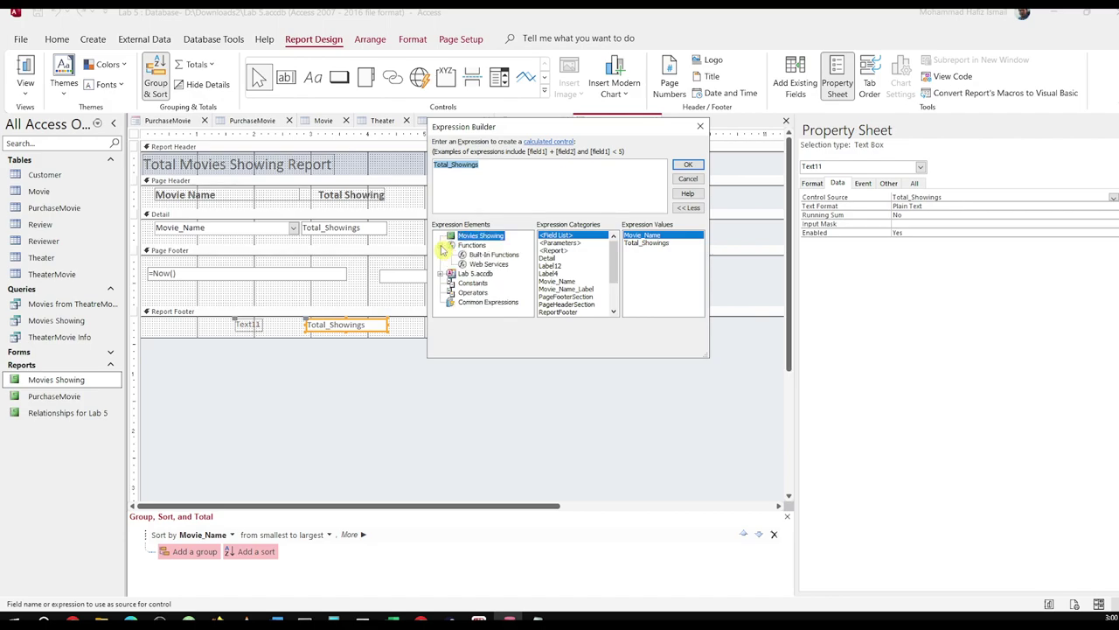
{"action": "left_click", "coordinate": [491, 254]}
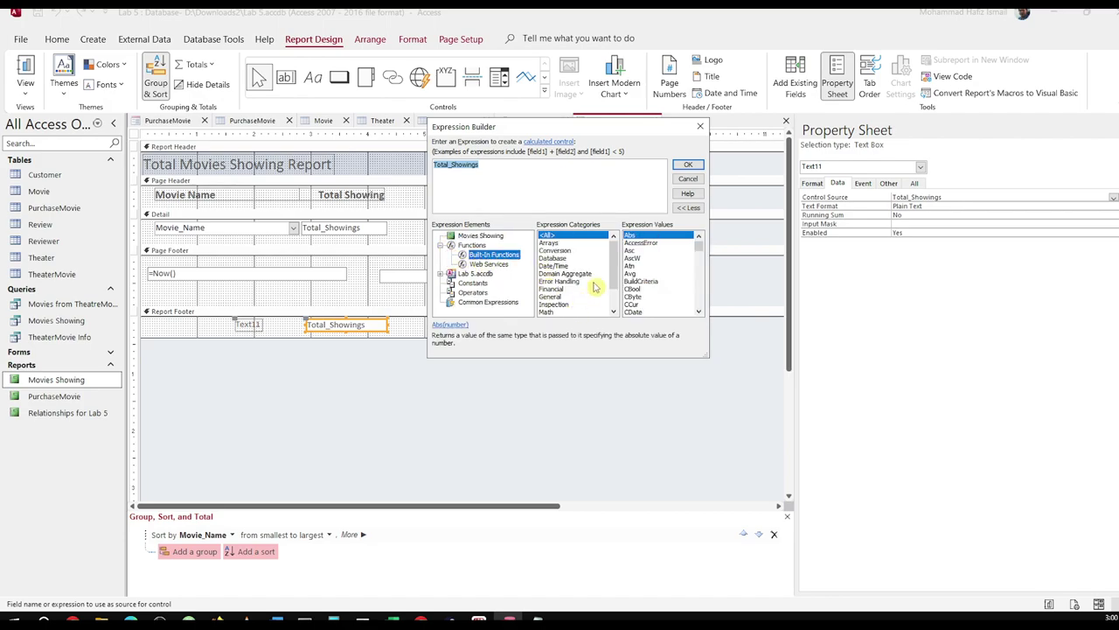
{"action": "left_click_drag", "start_coordinate": [613, 258], "coordinate": [616, 293]}
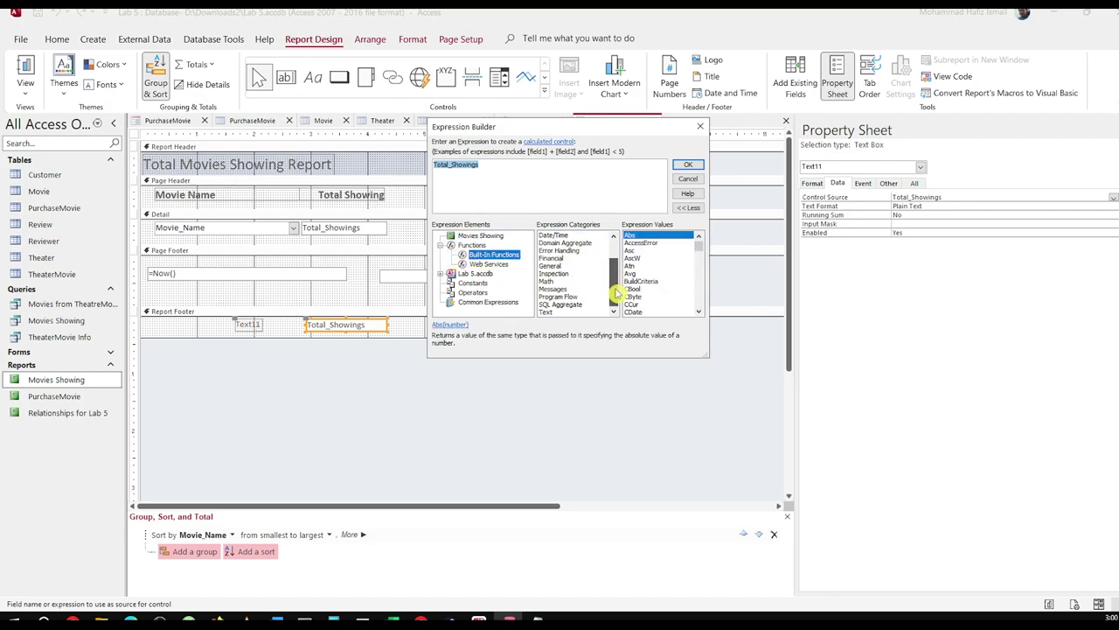
{"action": "left_click", "coordinate": [569, 280]}
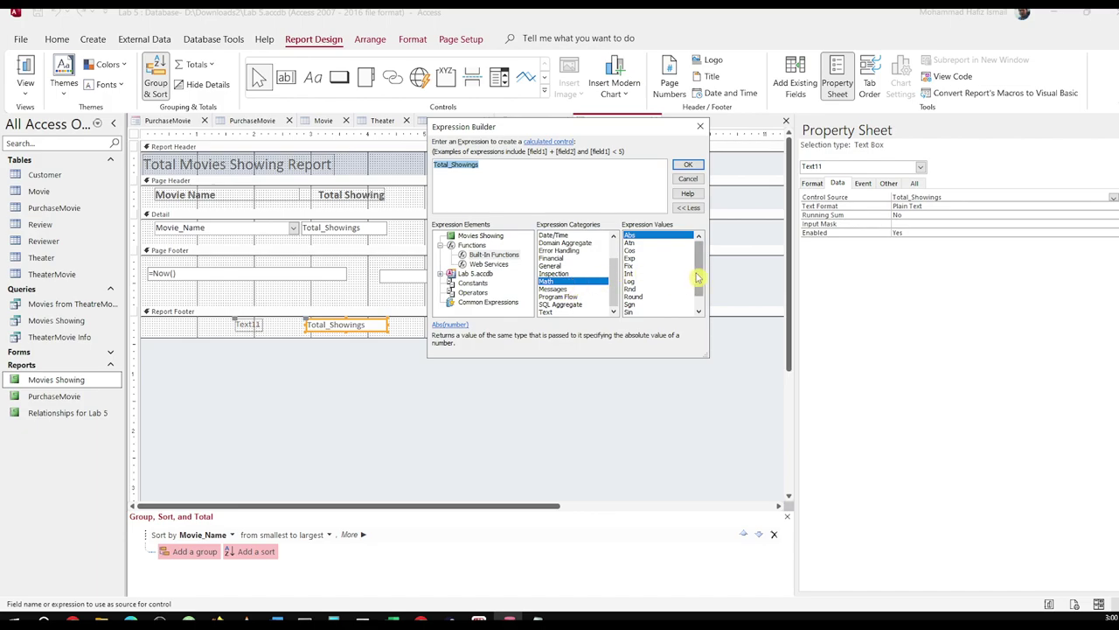
{"action": "left_click_drag", "start_coordinate": [699, 279], "coordinate": [704, 255]}
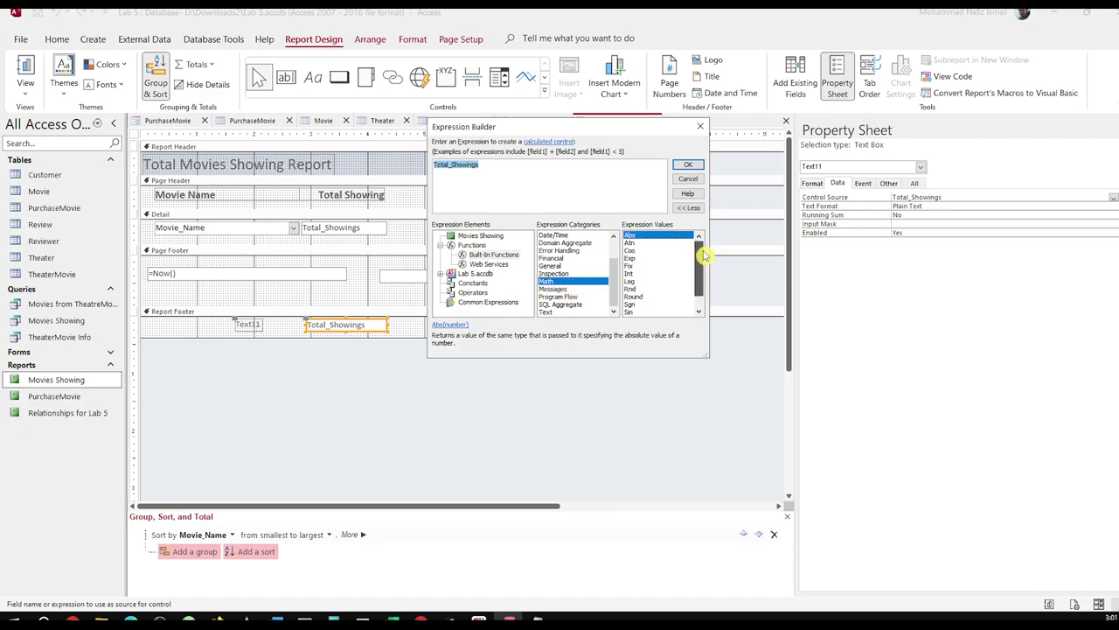
{"action": "left_click", "coordinate": [478, 293]}
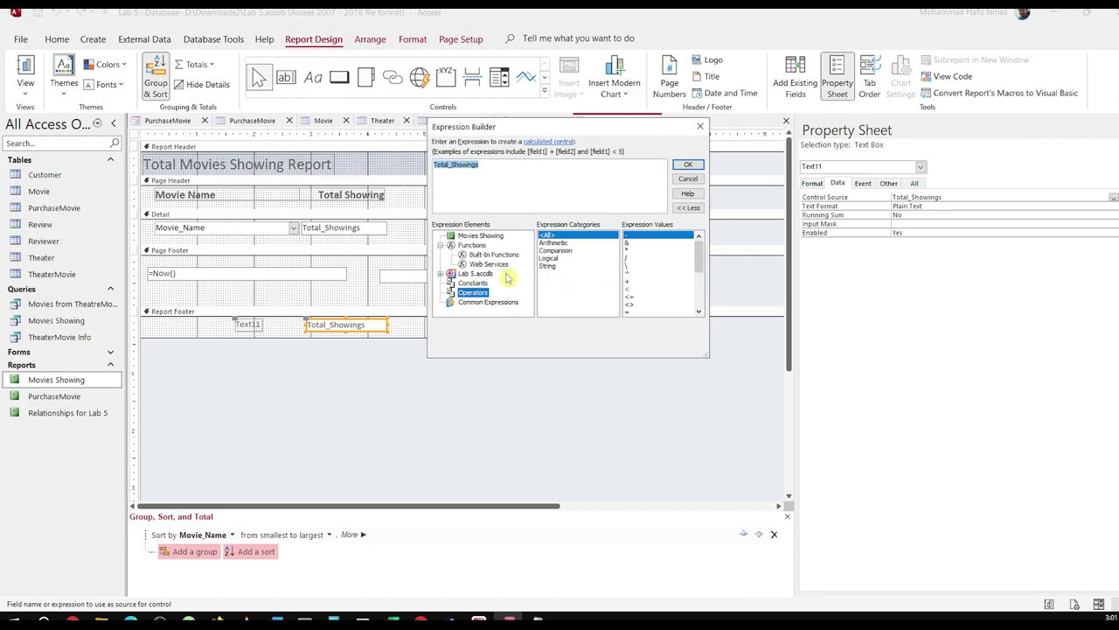
{"action": "left_click", "coordinate": [495, 254]}
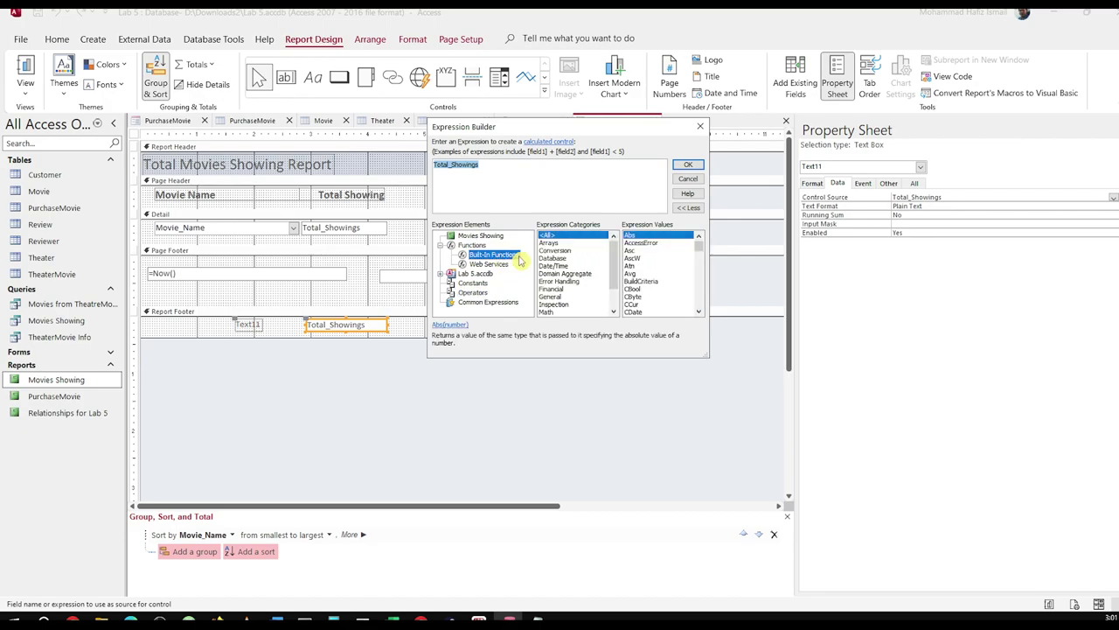
{"action": "scroll", "coordinate": [700, 245], "scroll_direction": "down", "scroll_amount": 1}
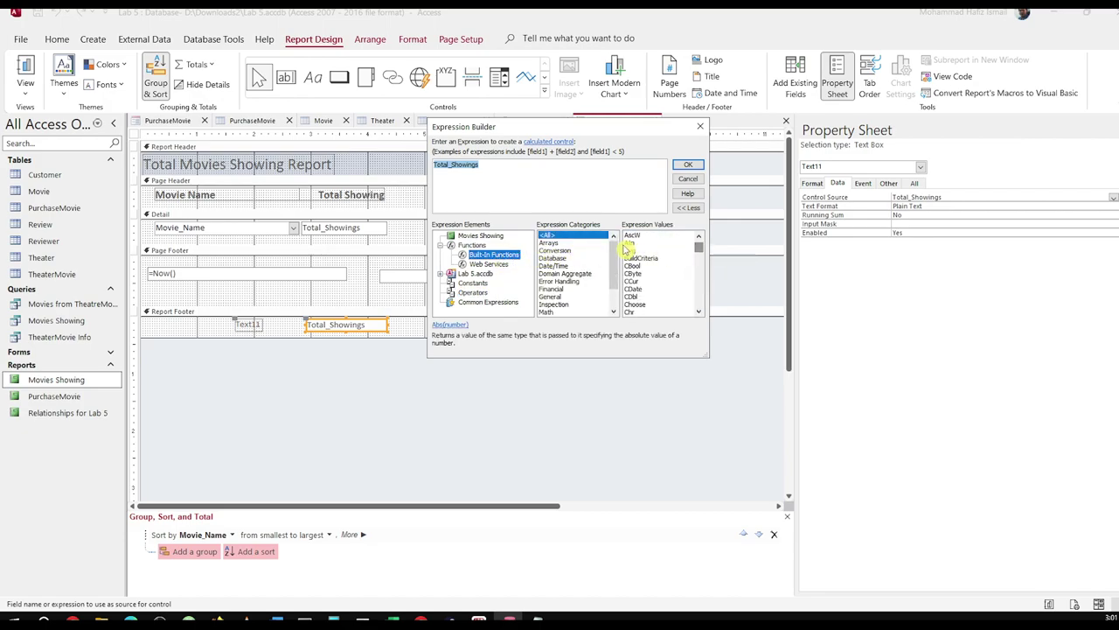
{"action": "left_click_drag", "start_coordinate": [613, 250], "coordinate": [618, 272]}
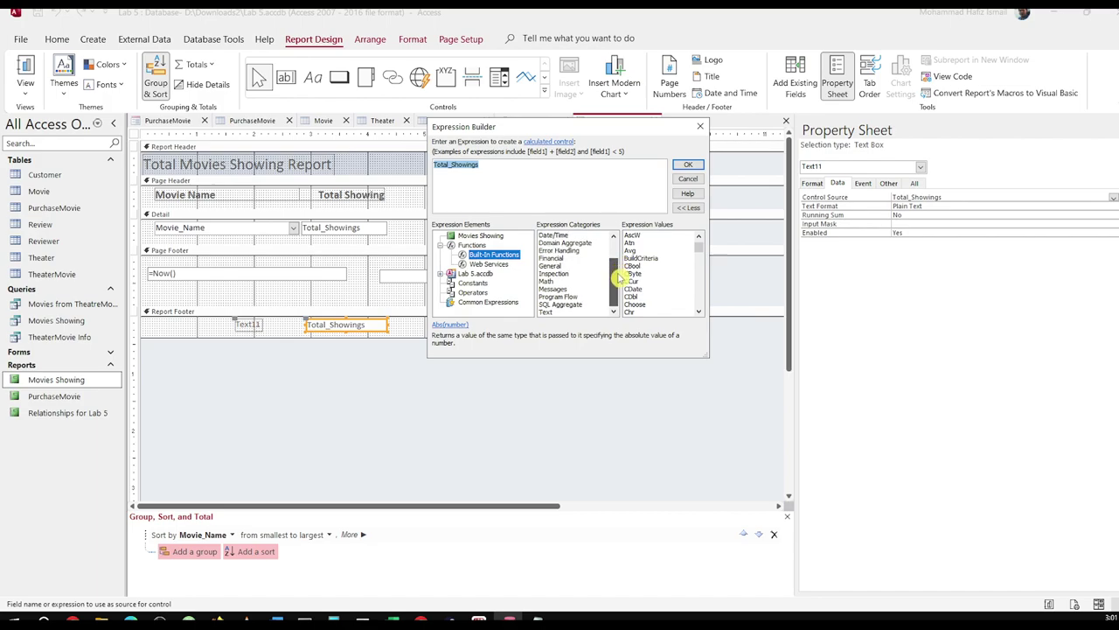
{"action": "left_click", "coordinate": [561, 280]}
{"action": "left_click_drag", "start_coordinate": [698, 272], "coordinate": [699, 284]}
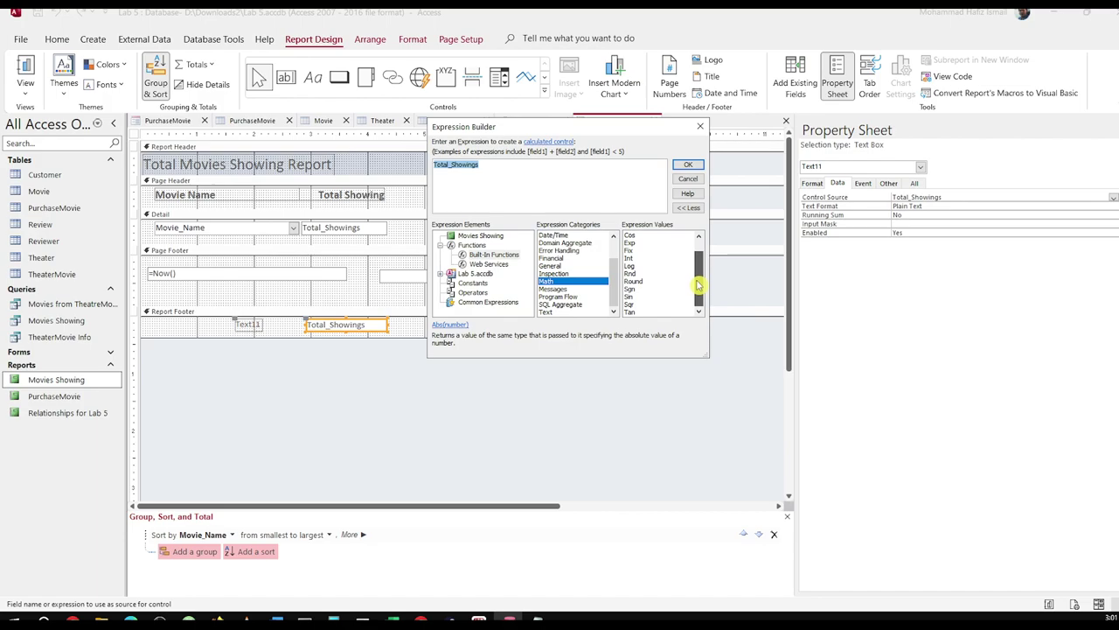
Look through the operator categories and the common expressions in the Expression Builder for a way to total a field.
{"action": "left_click", "coordinate": [472, 292]}
{"action": "left_click", "coordinate": [554, 243]}
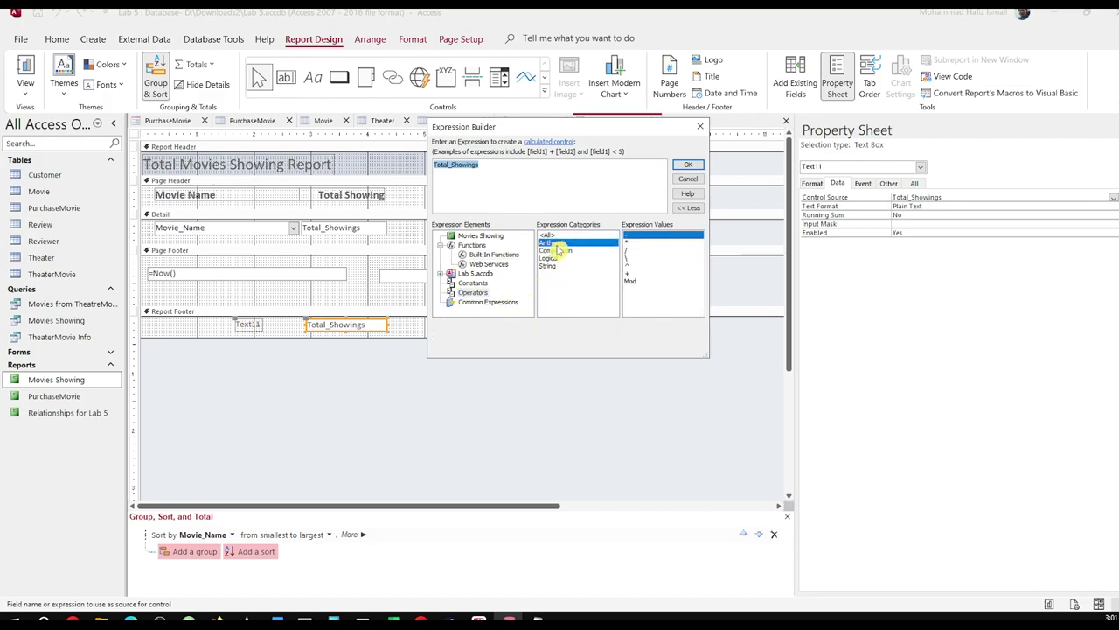
{"action": "left_click", "coordinate": [556, 250]}
{"action": "left_click", "coordinate": [554, 258]}
{"action": "left_click", "coordinate": [555, 266]}
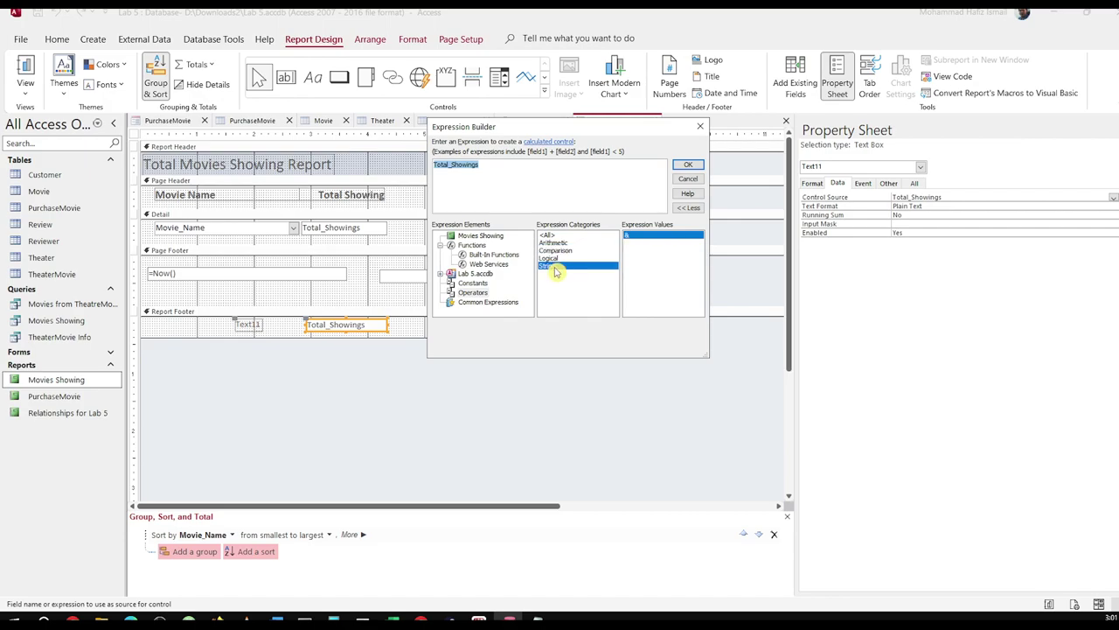
{"action": "left_click", "coordinate": [495, 254]}
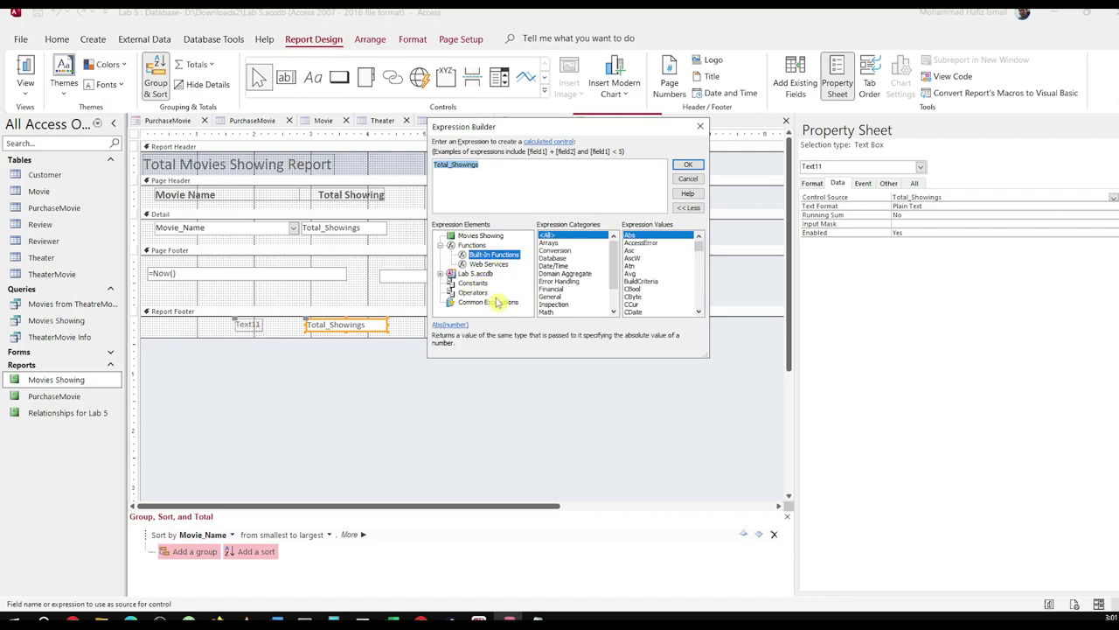
{"action": "left_click", "coordinate": [499, 301]}
{"action": "left_click", "coordinate": [570, 243]}
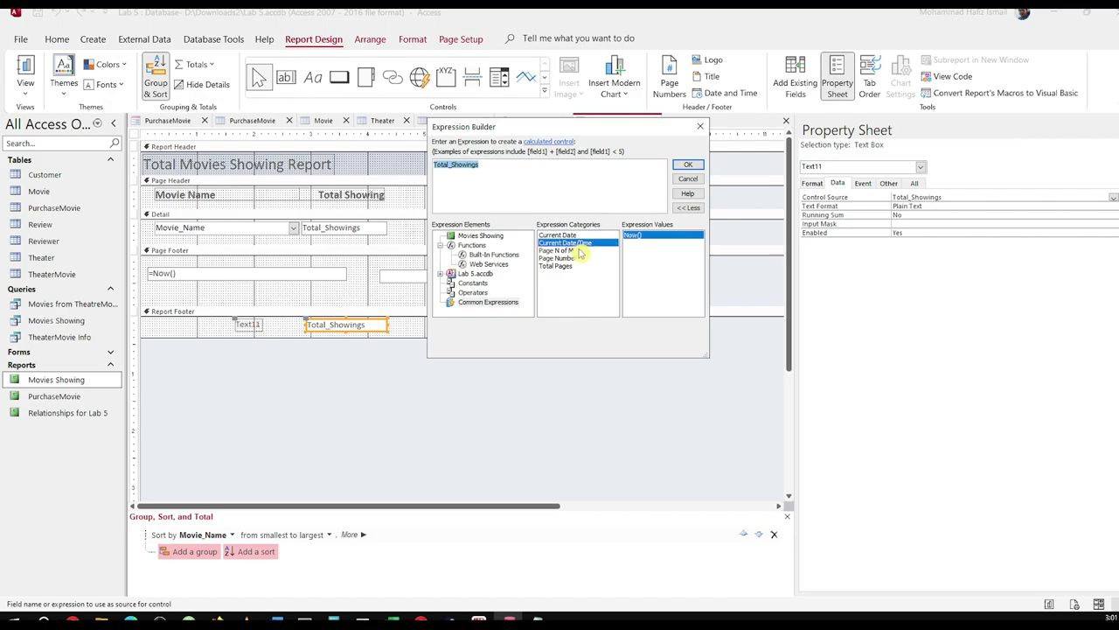
{"action": "left_click", "coordinate": [559, 250]}
{"action": "left_click", "coordinate": [560, 258]}
{"action": "left_click", "coordinate": [556, 266]}
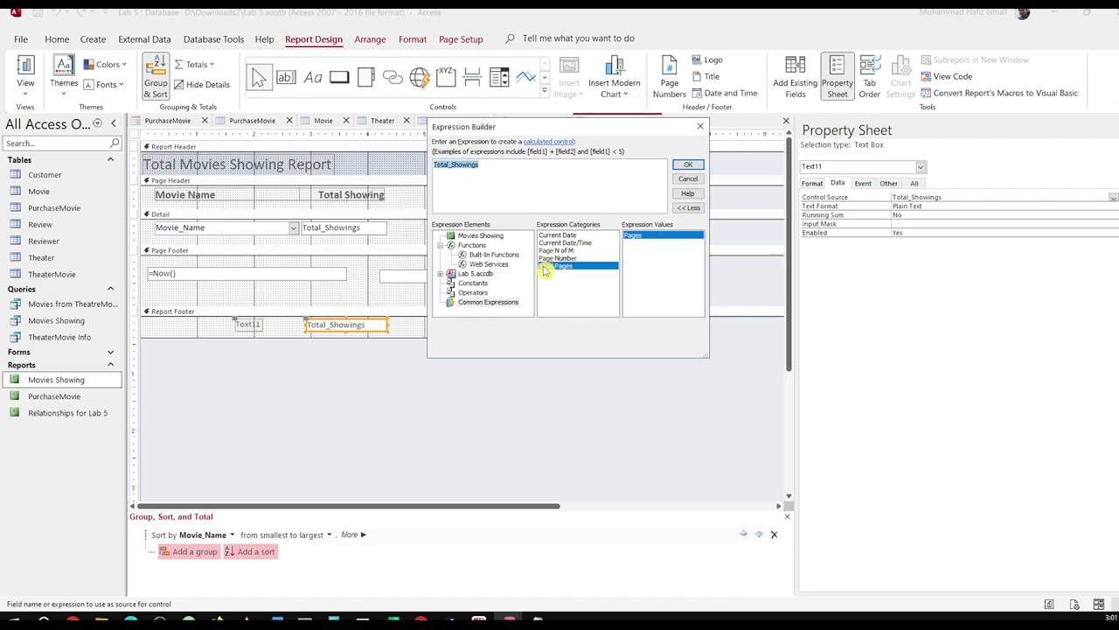
Replace the footer text box's expression with the built-in SQL Aggregate function Sum applied to the field, Sum([Total_Showings]).
{"action": "left_click", "coordinate": [490, 254]}
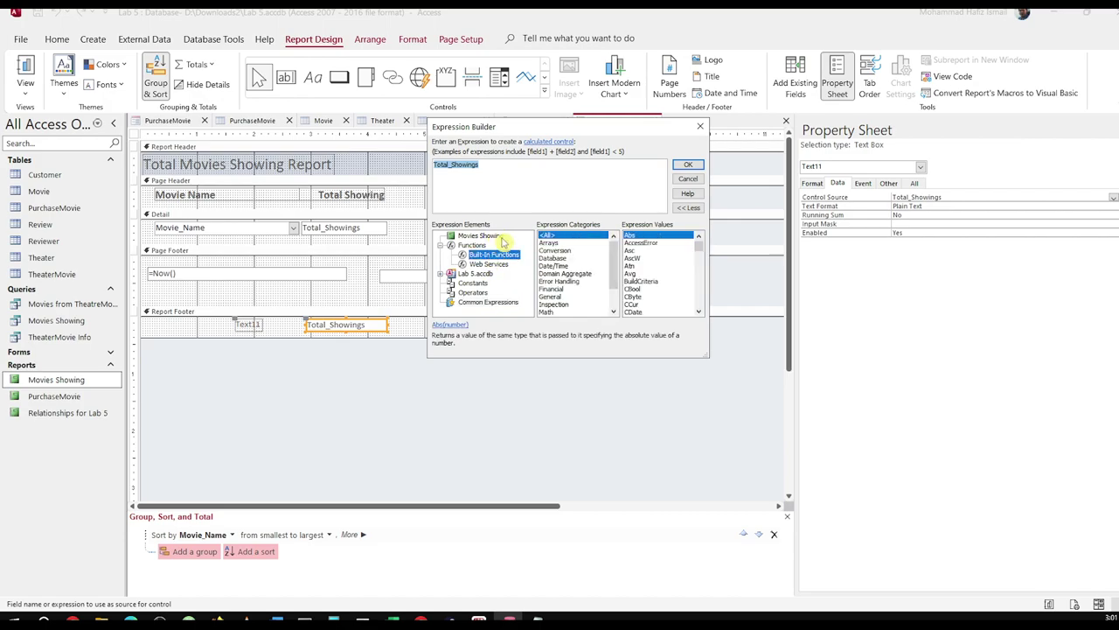
{"action": "left_click_drag", "start_coordinate": [614, 263], "coordinate": [612, 278]}
{"action": "left_click", "coordinate": [562, 267]}
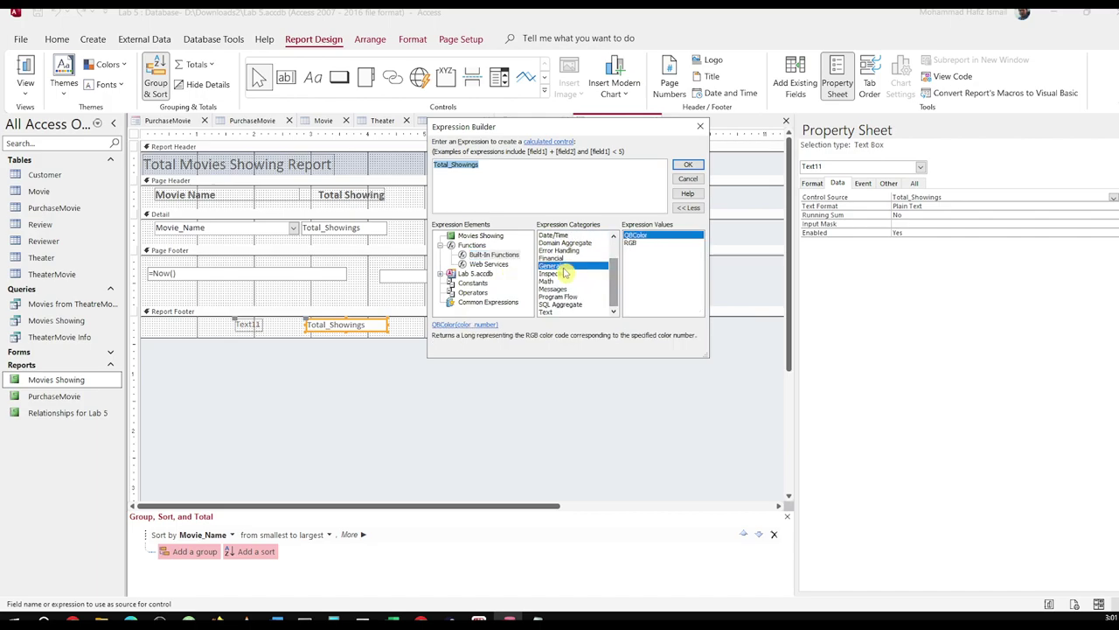
{"action": "left_click", "coordinate": [560, 281]}
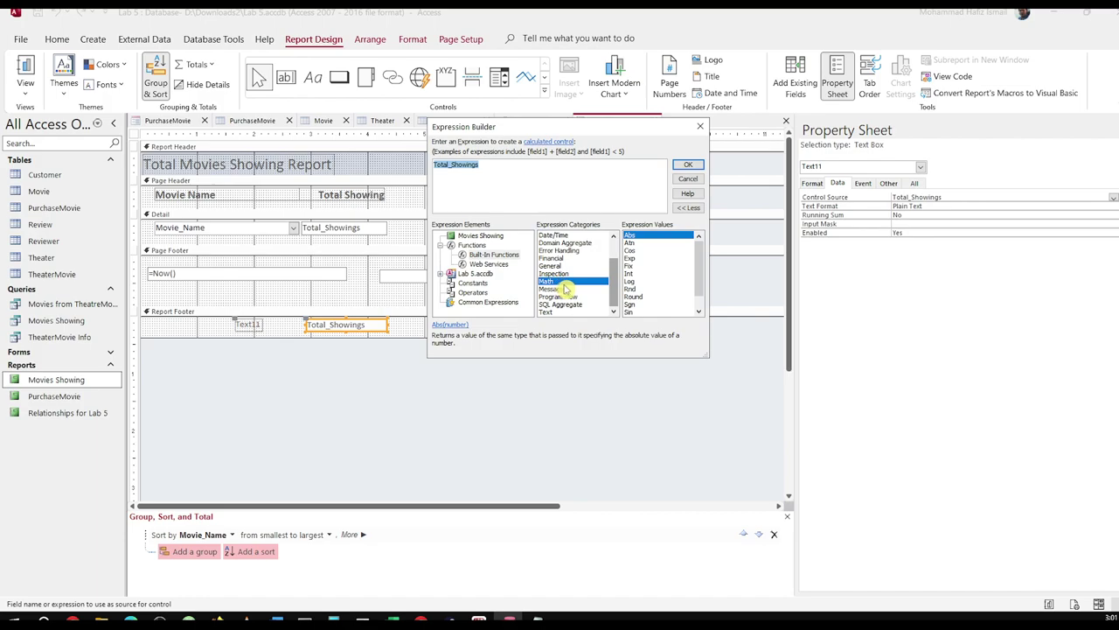
{"action": "left_click_drag", "start_coordinate": [699, 272], "coordinate": [697, 291]}
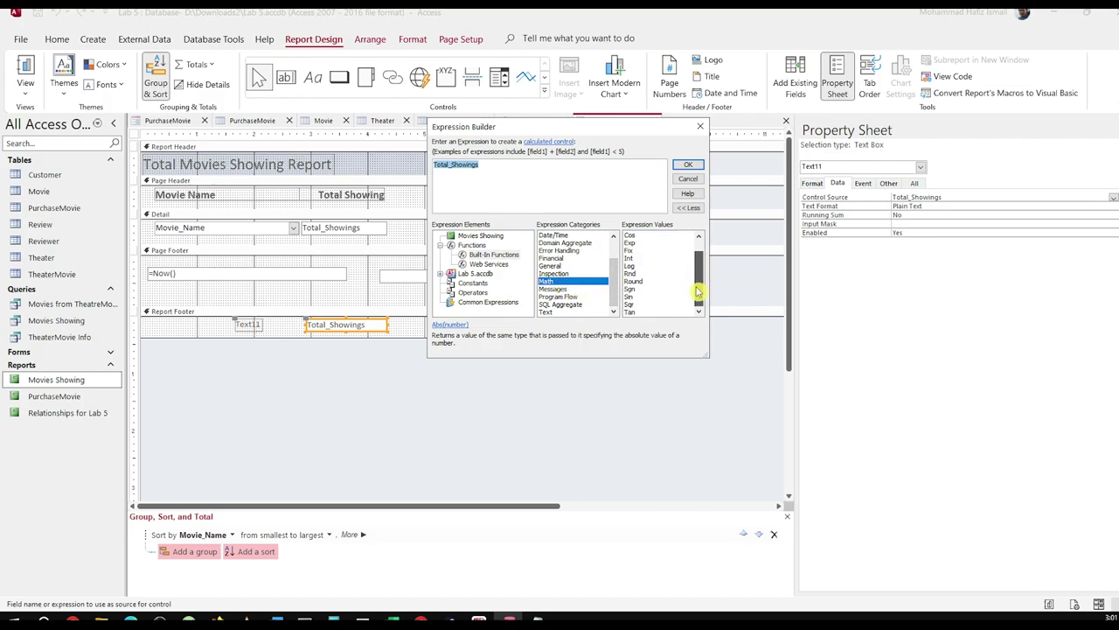
{"action": "left_click", "coordinate": [575, 305]}
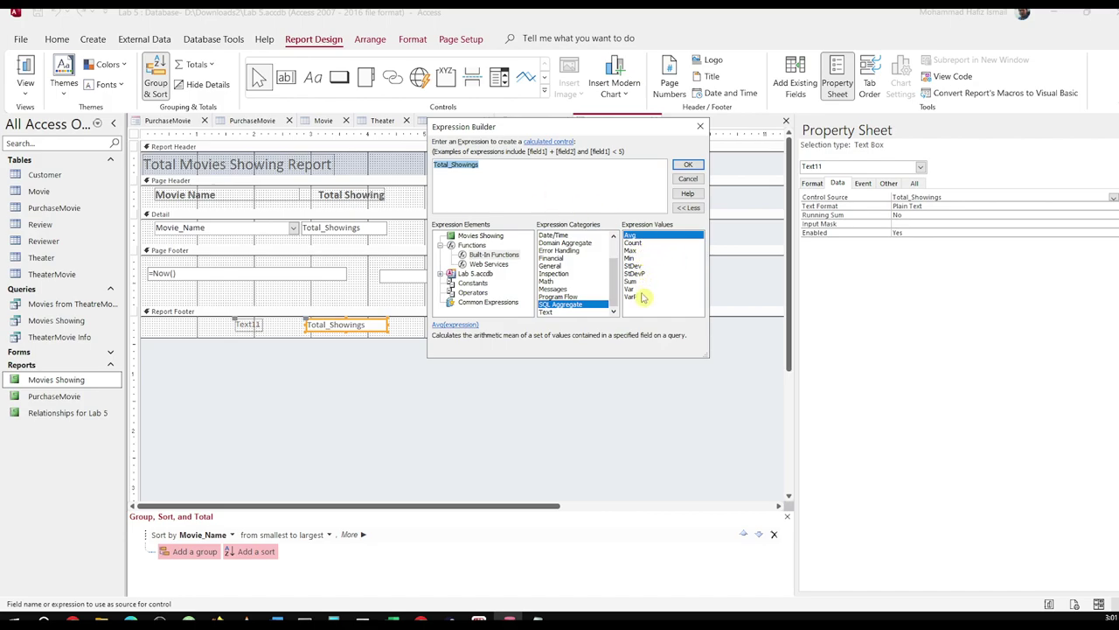
{"action": "left_click", "coordinate": [636, 282]}
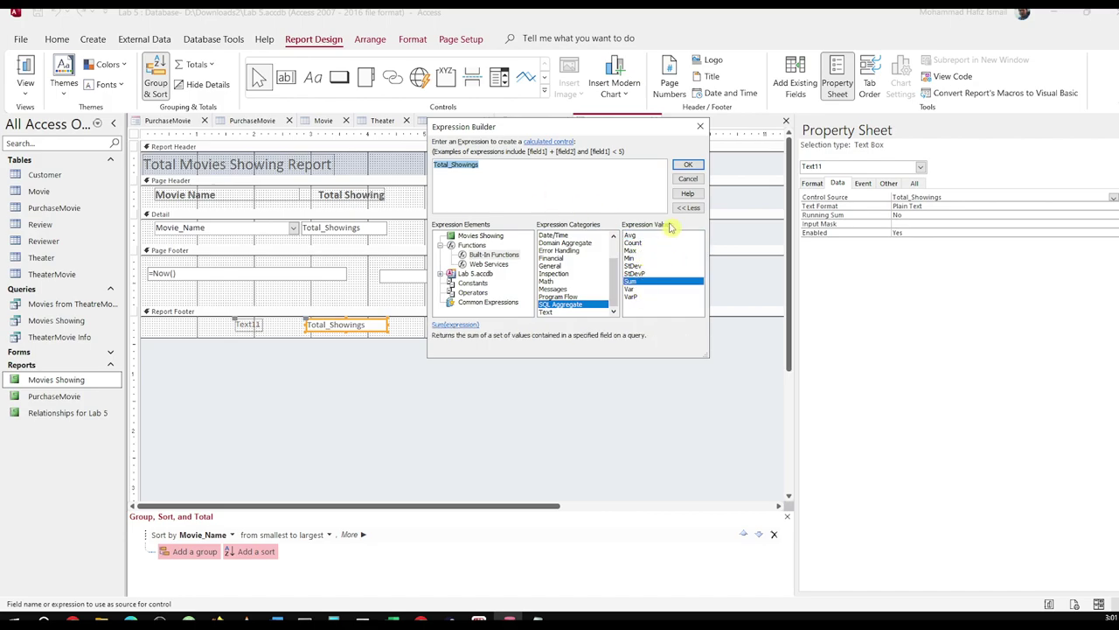
{"action": "double_click", "coordinate": [636, 282]}
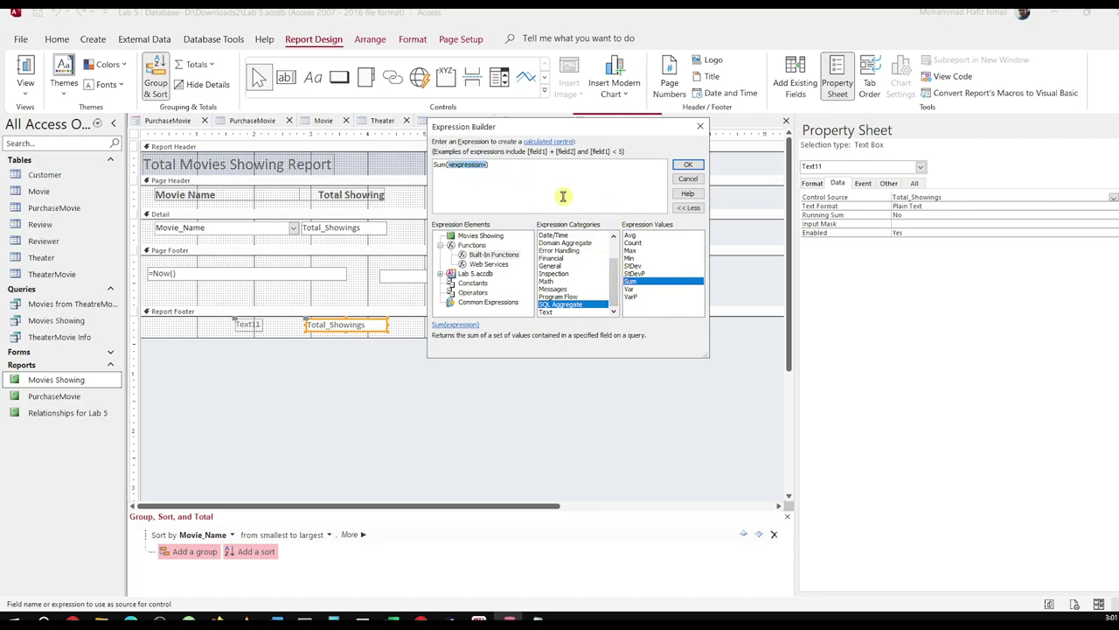
{"action": "type", "text": "t"}
{"action": "type", "text": "otal"}
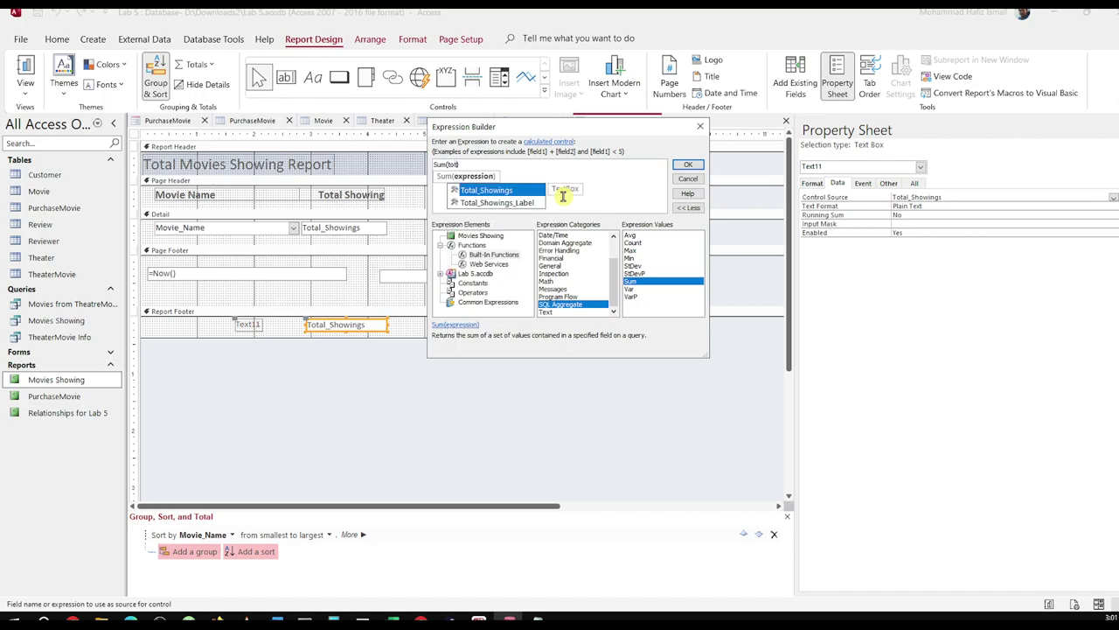
{"action": "key", "text": "Tab"}
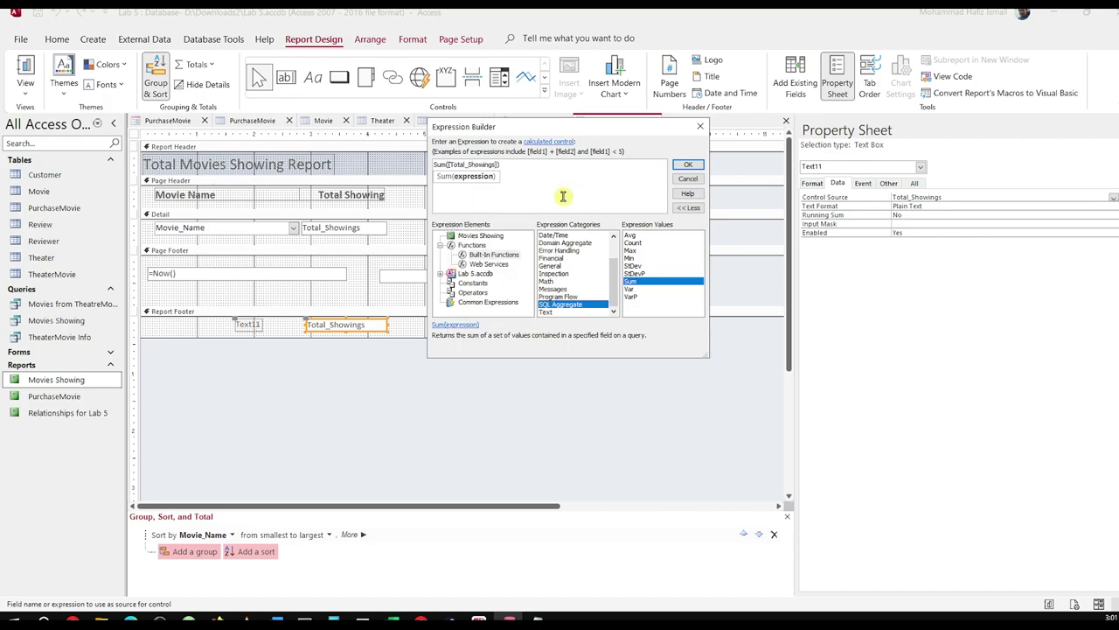
{"action": "left_click", "coordinate": [688, 165]}
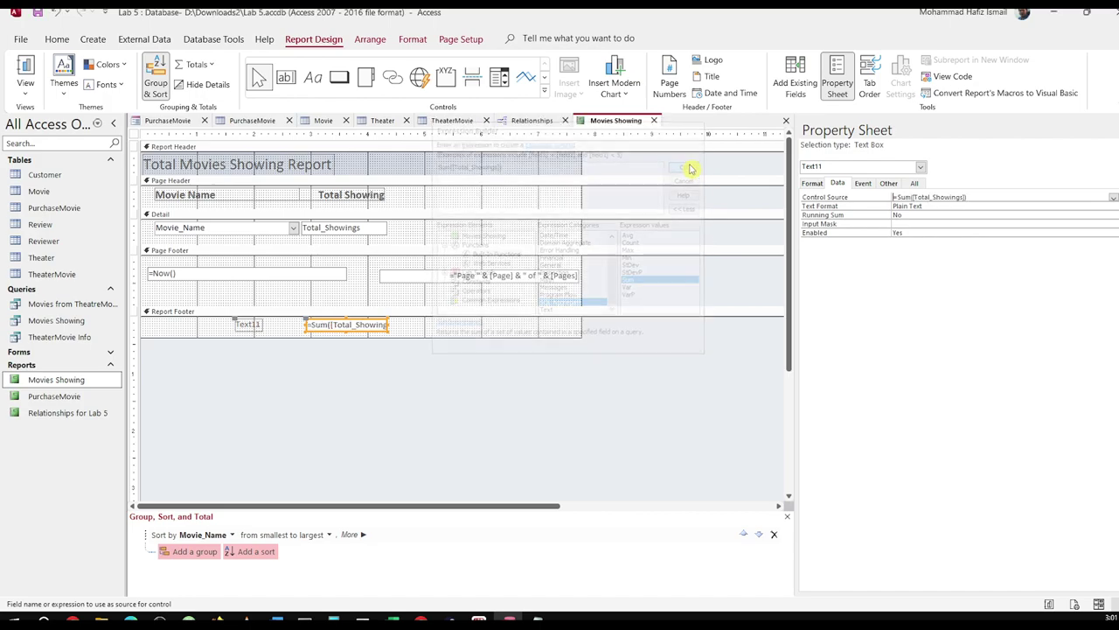
Change the caption of the label beside the report footer's sum text box to Grand Total.
{"action": "left_click", "coordinate": [251, 326]}
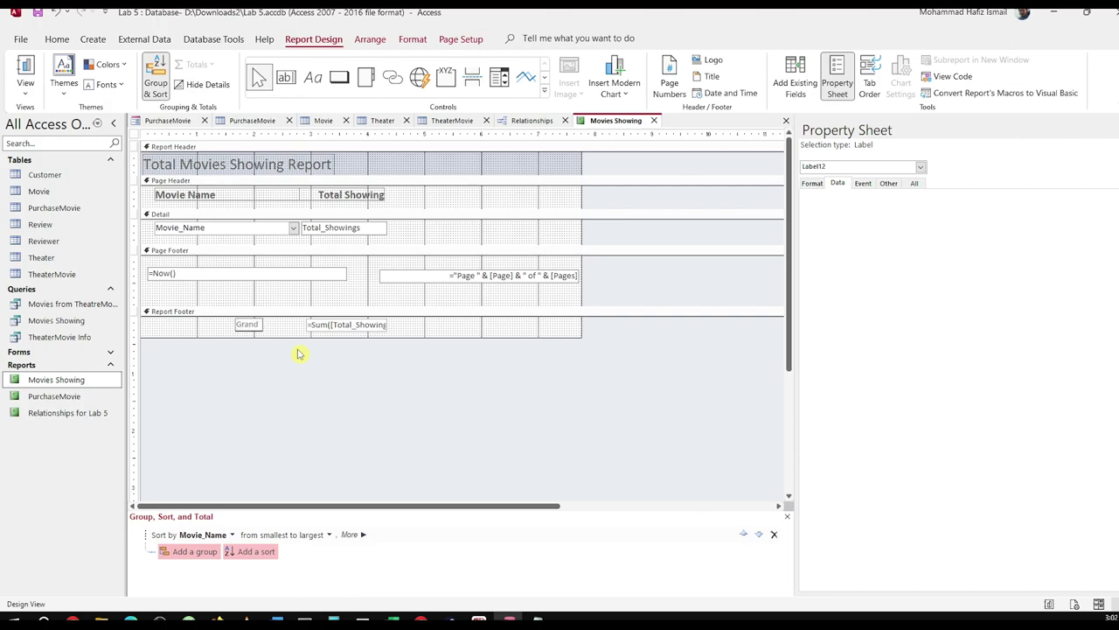
{"action": "left_click", "coordinate": [588, 345]}
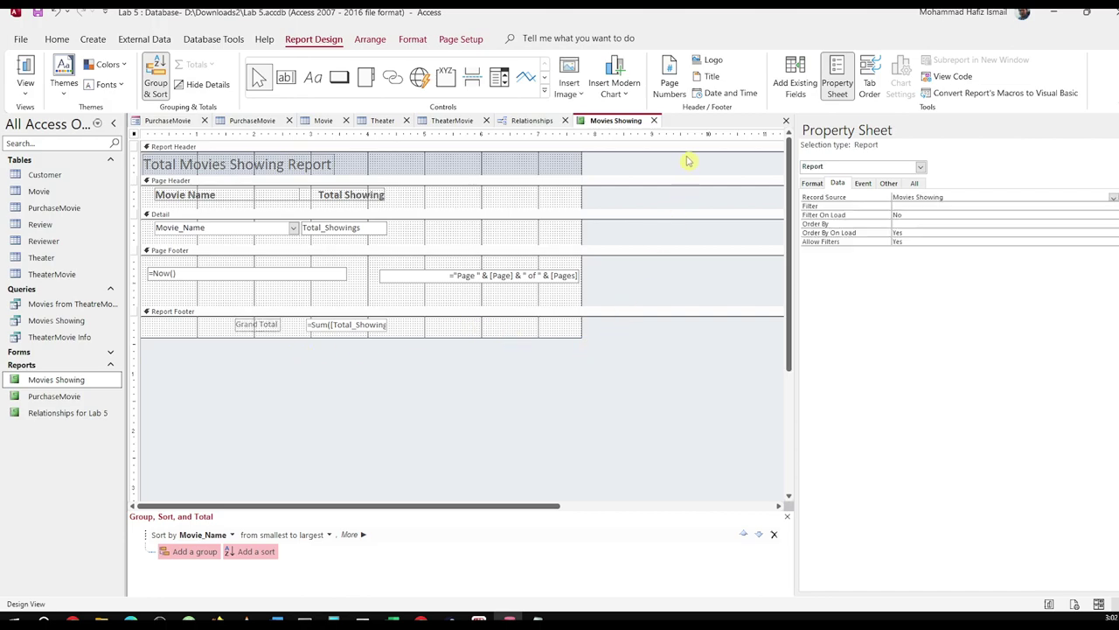
Close the Movies Showing report, saving its design changes, and reopen it in Report View to check the footer total.
{"action": "left_click", "coordinate": [654, 121]}
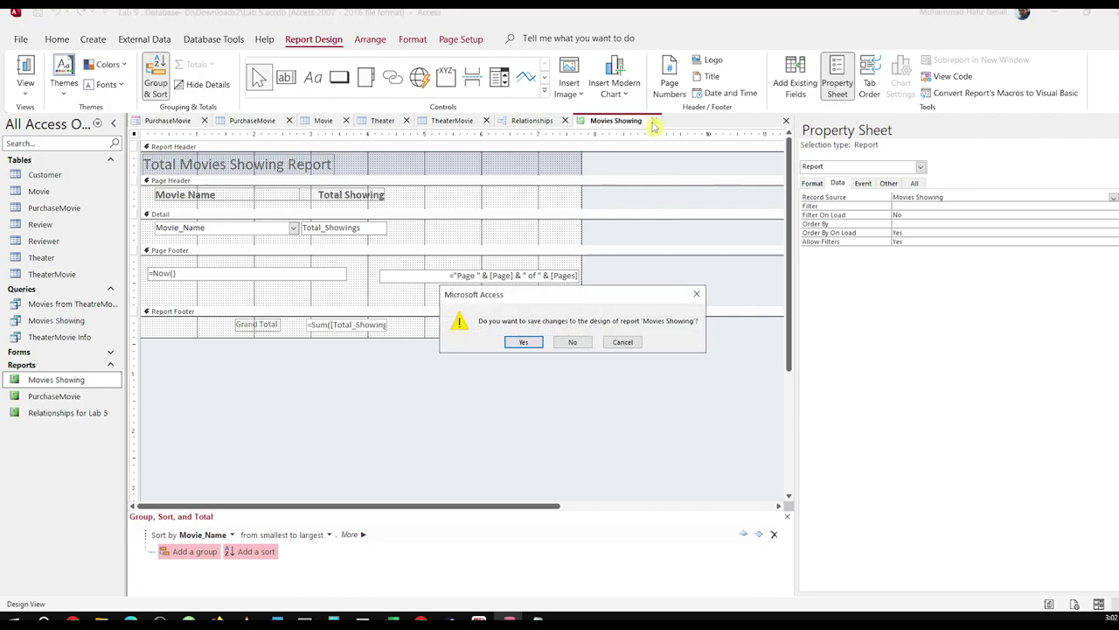
{"action": "left_click", "coordinate": [529, 341]}
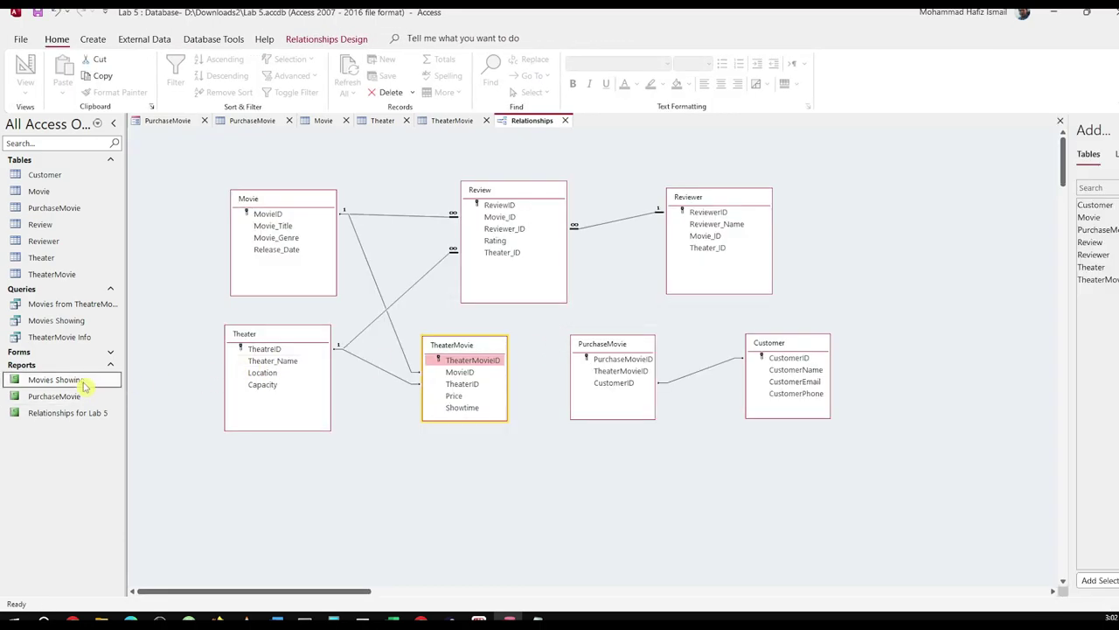
{"action": "double_click", "coordinate": [83, 383]}
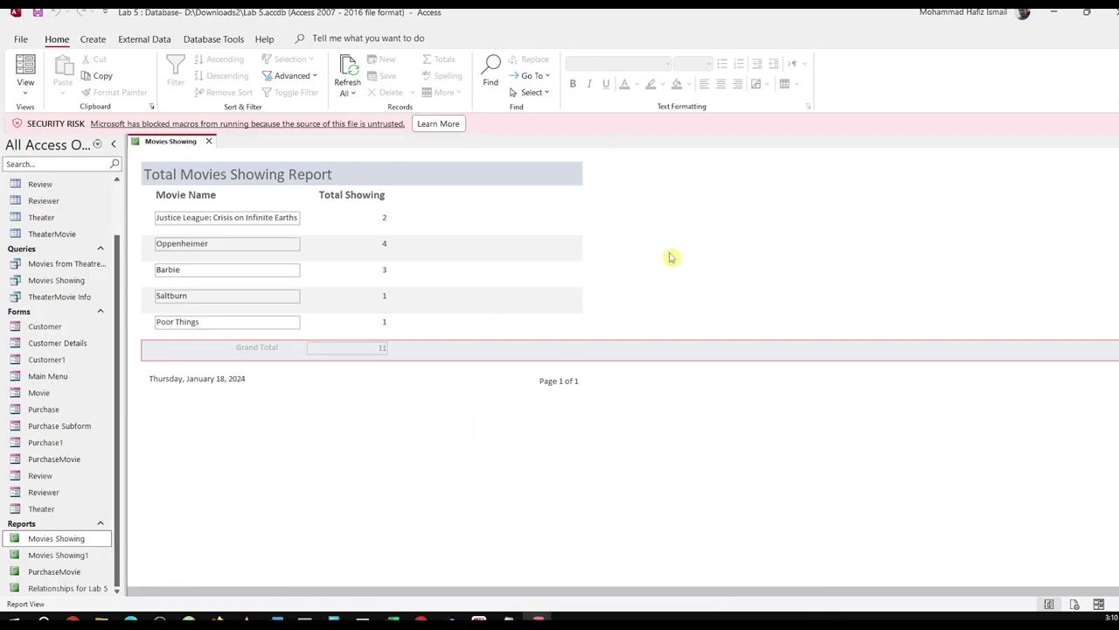
{"action": "left_click", "coordinate": [671, 258]}
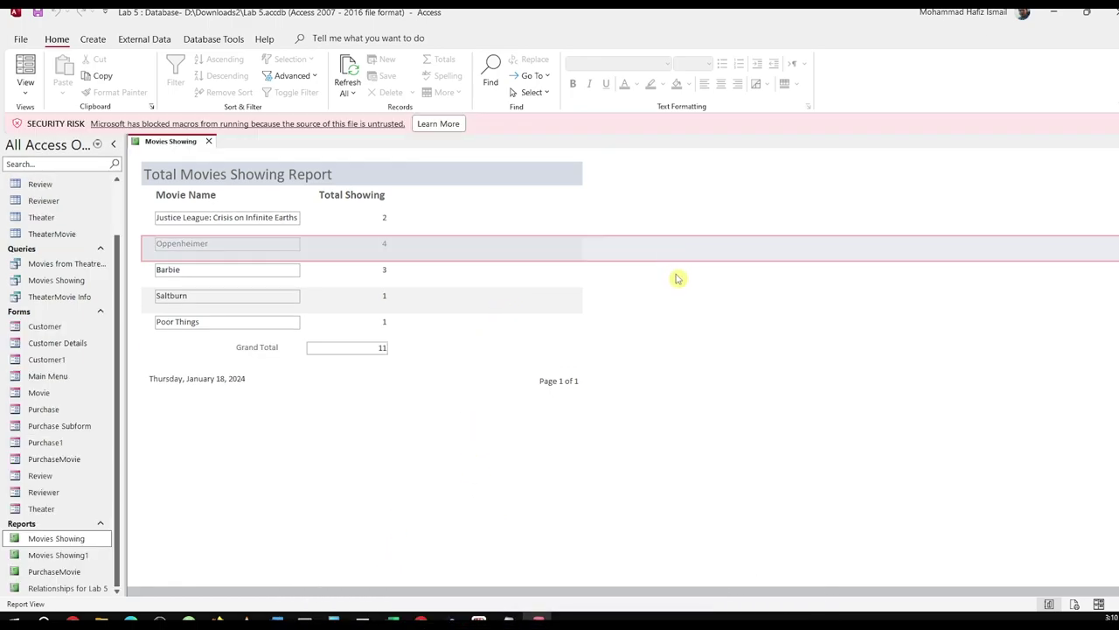